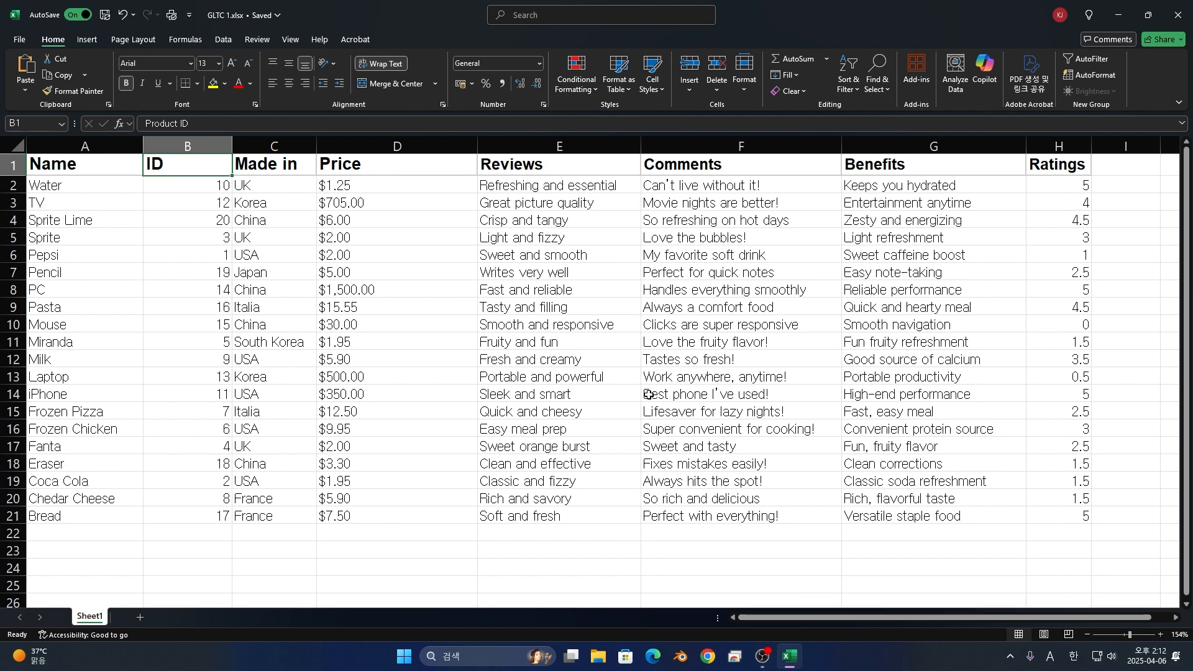
- Find all cells in the sheet containing "Sweet" and look through the list of matches
key("ctrl+f")
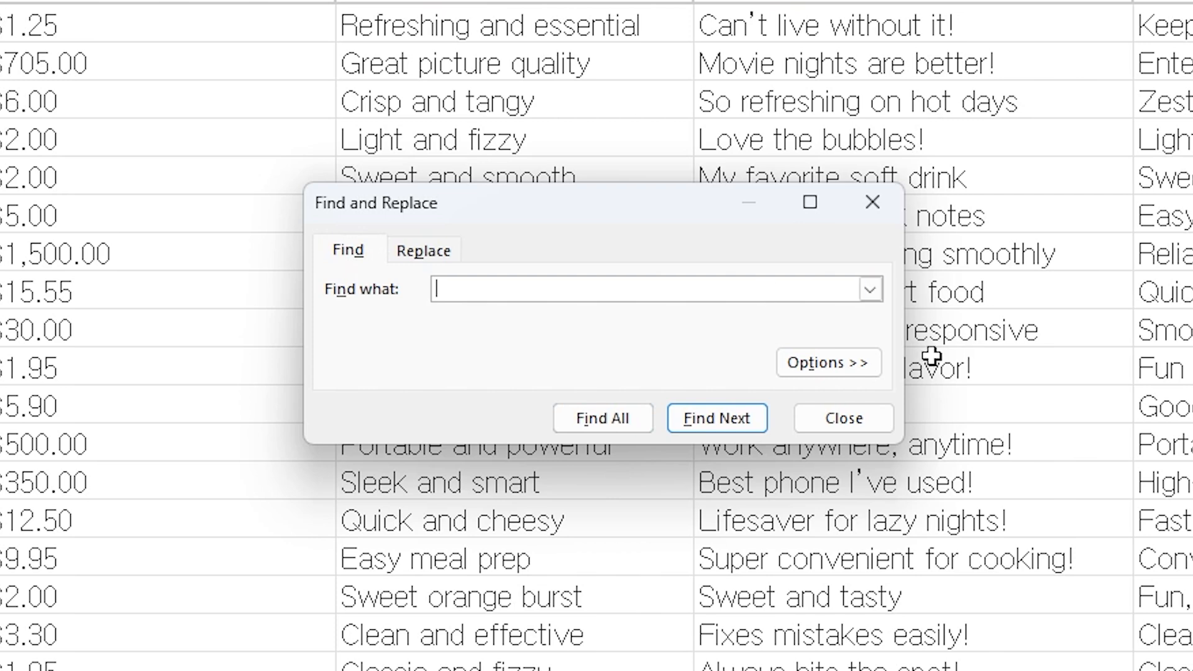
type("Sweet")
left_click(587, 415)
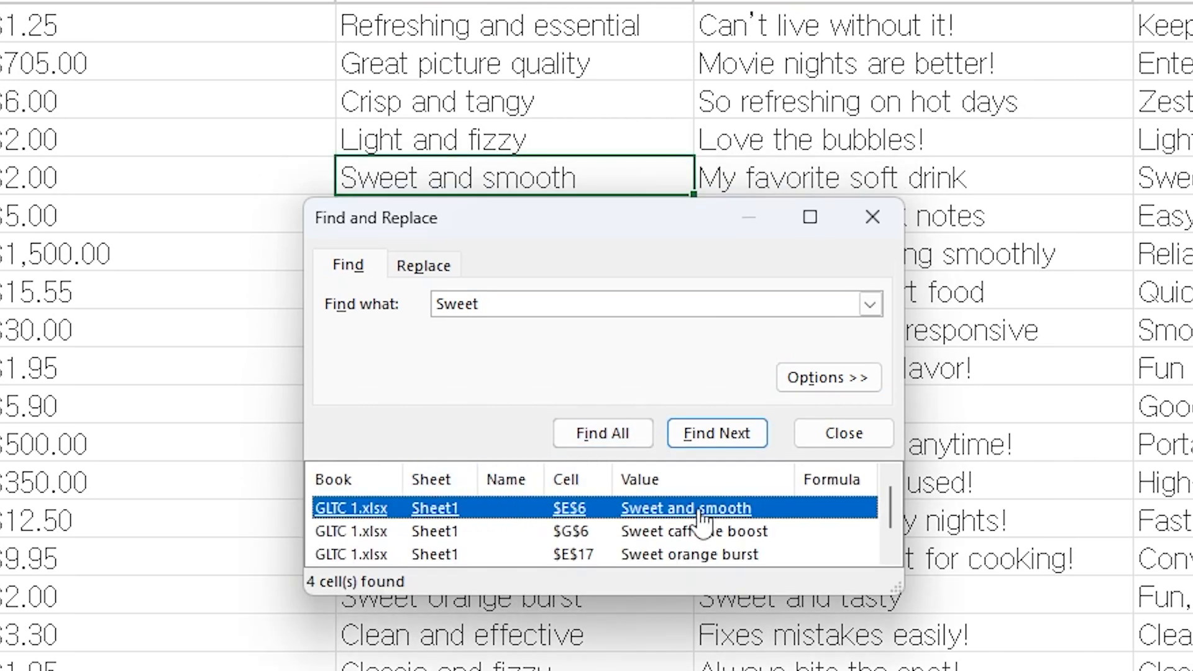
scroll(714, 534, "down", 1)
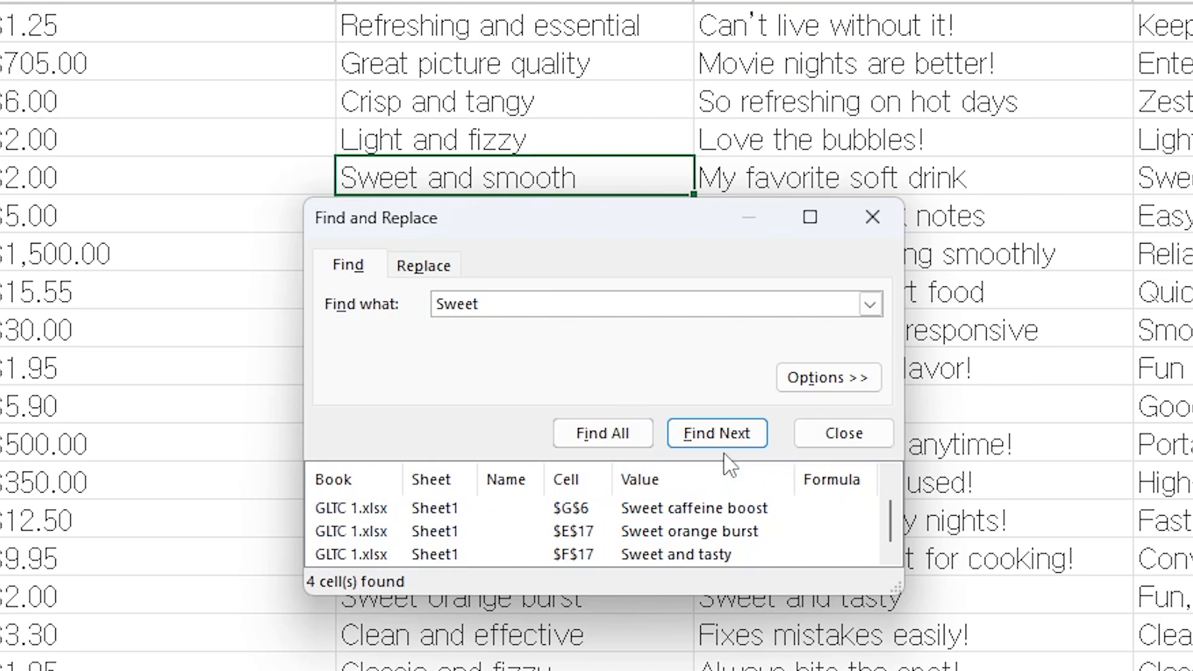
- Step through the cells matching "Sweet" one by one, keeping the search dialog clear of the Reviews and Comments columns
left_click(728, 446)
left_click(728, 446)
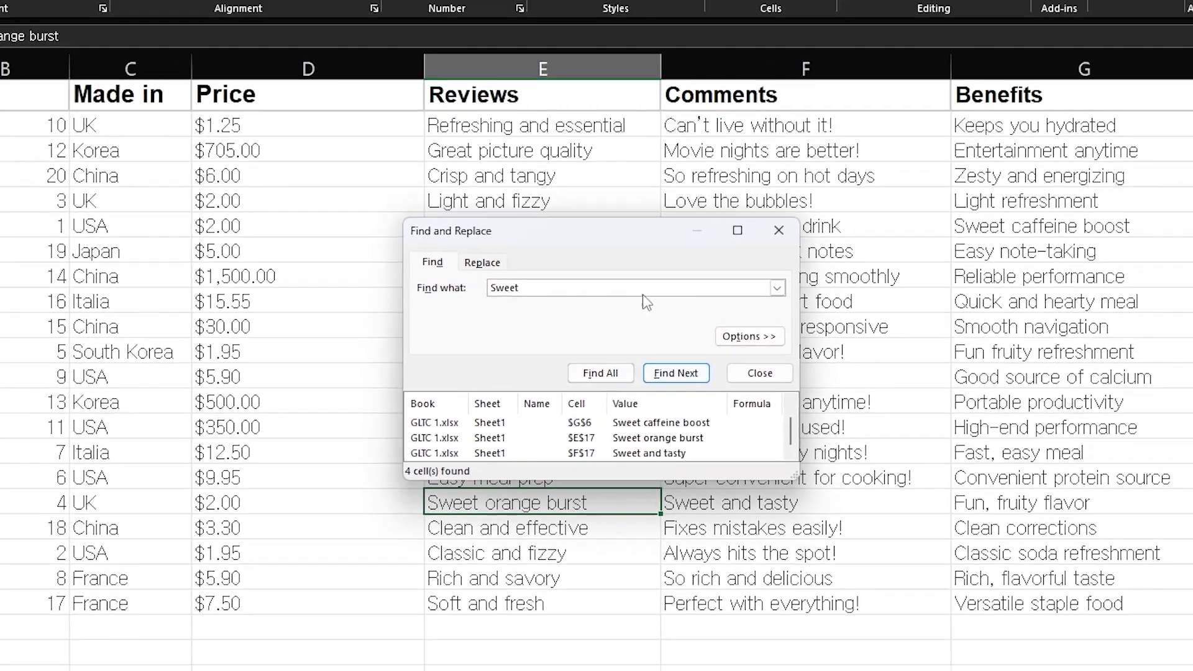
left_click_drag(623, 231, 1019, 176)
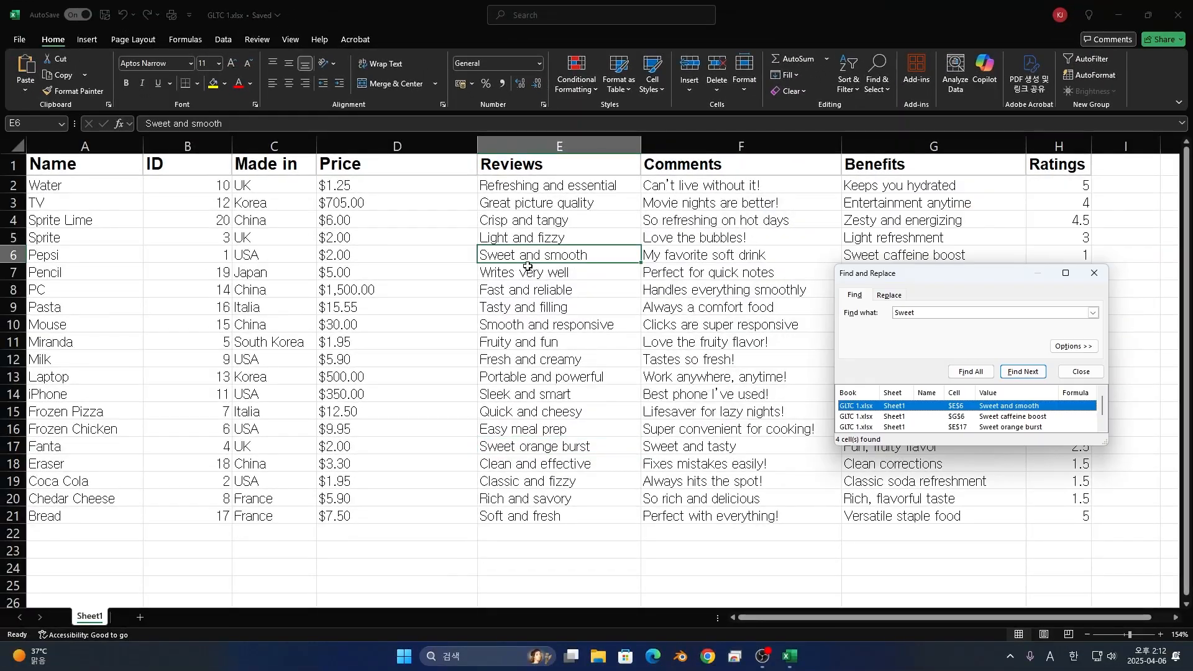
left_click(1023, 371)
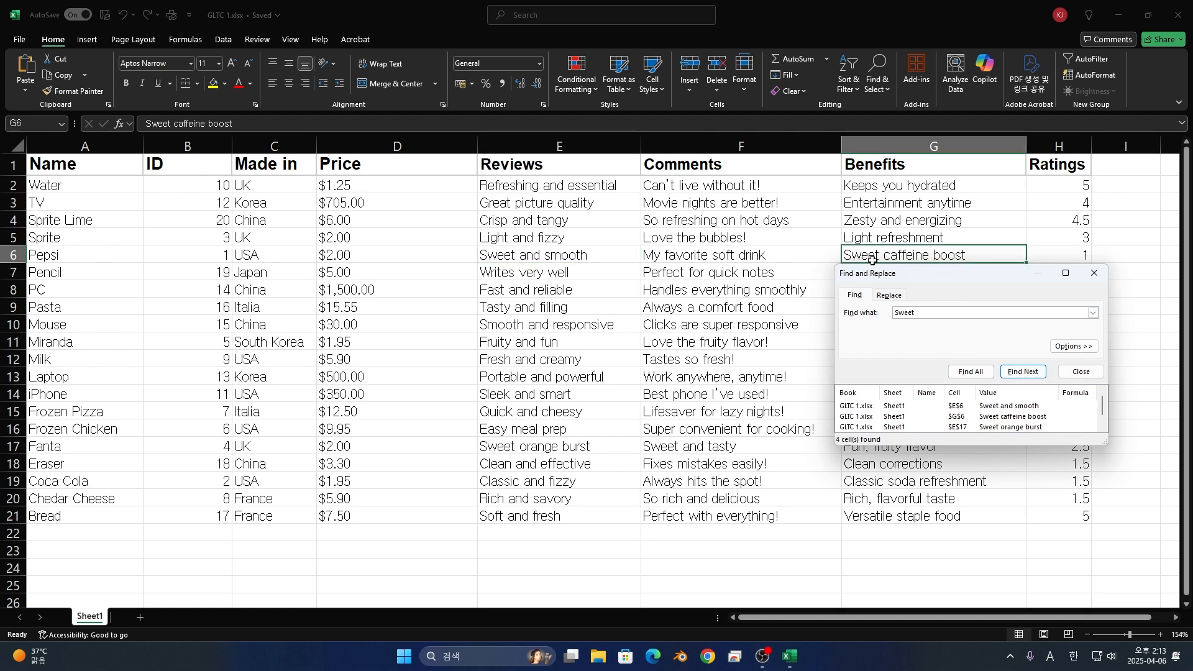
left_click(1021, 371)
left_click(1022, 371)
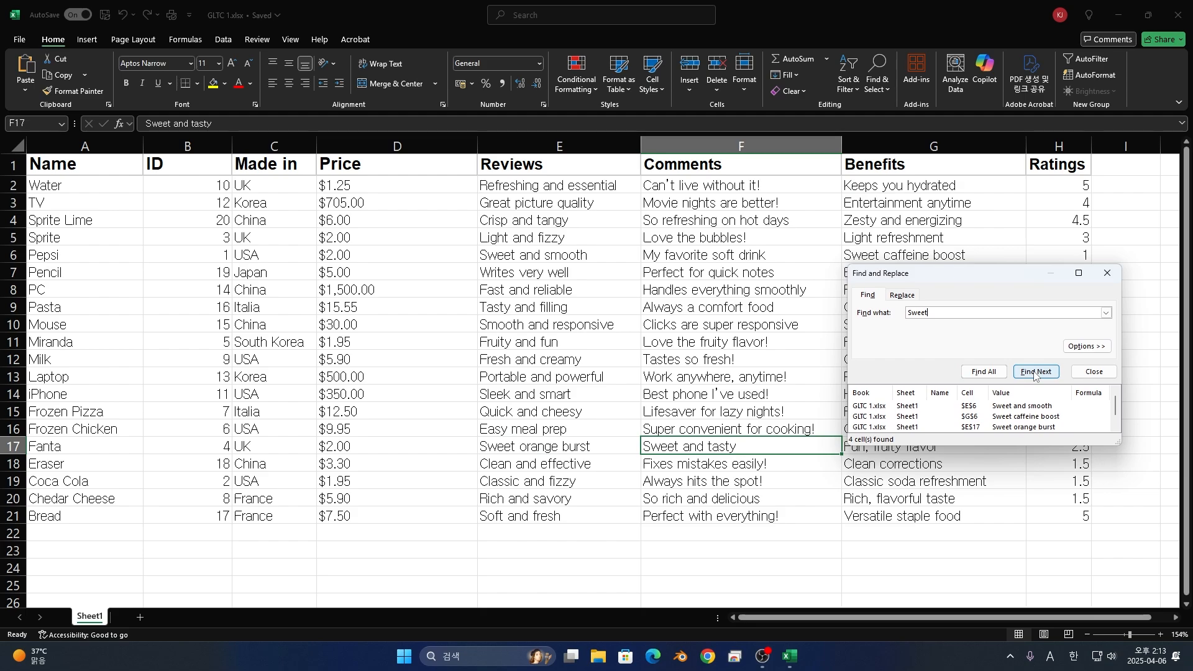
left_click(1022, 372)
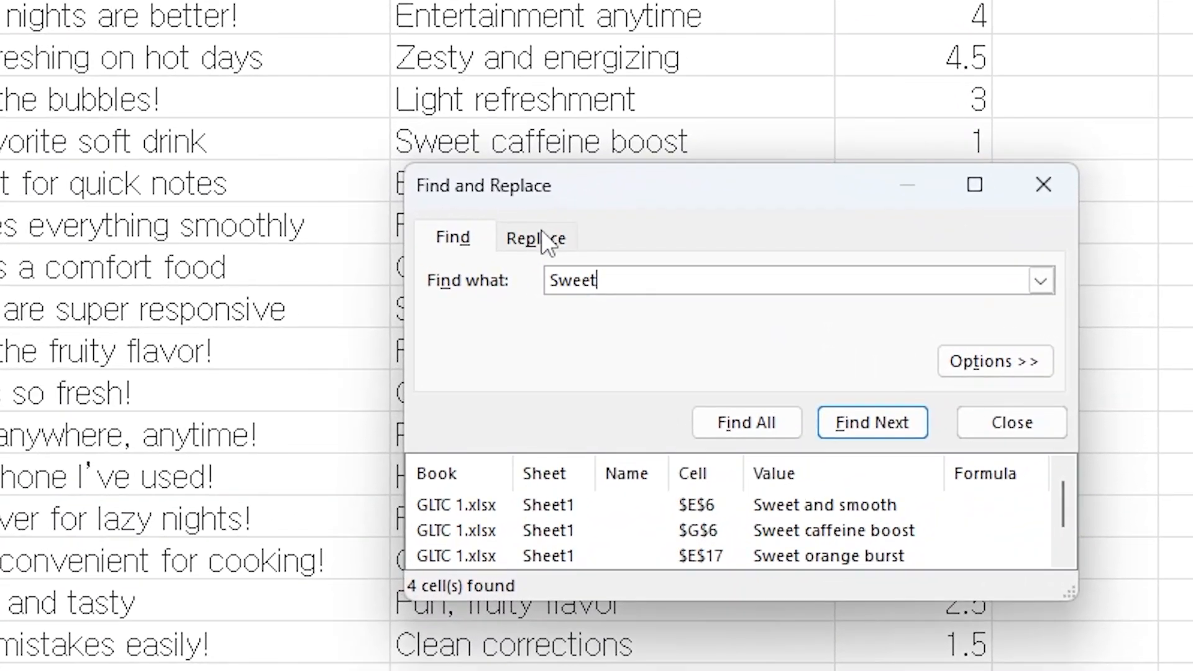
- Set "Sugary" as the replacement for "Sweet" and go to the match in cell E6
left_click(545, 239)
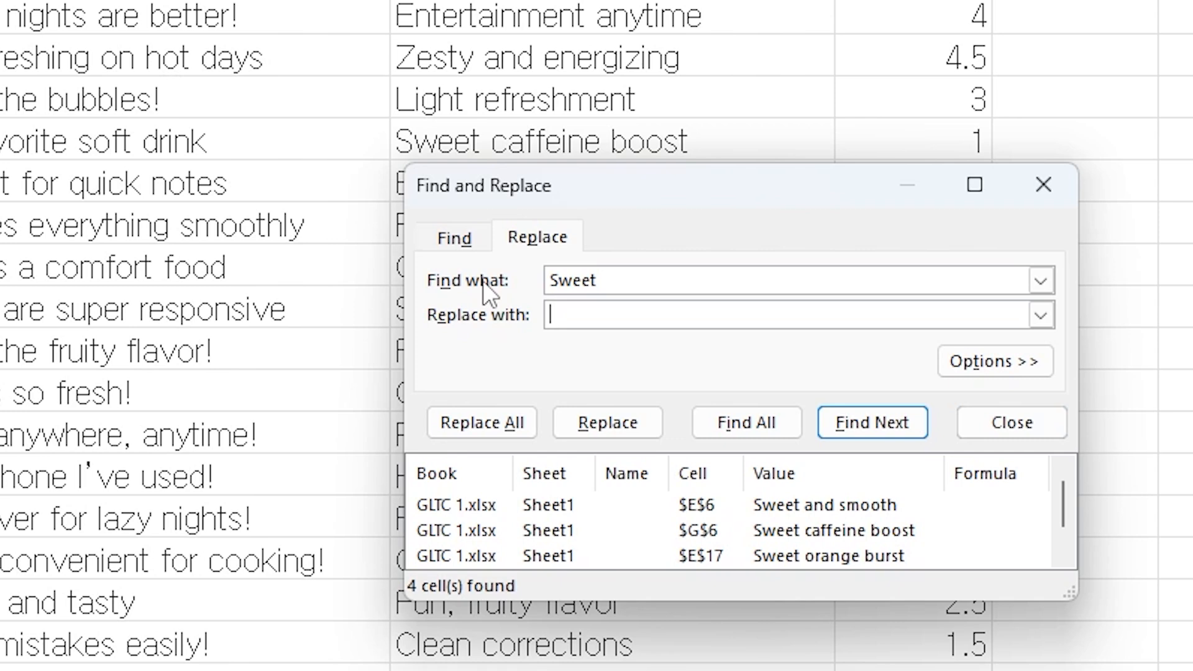
type("Sugary")
left_click(848, 423)
left_click(851, 415)
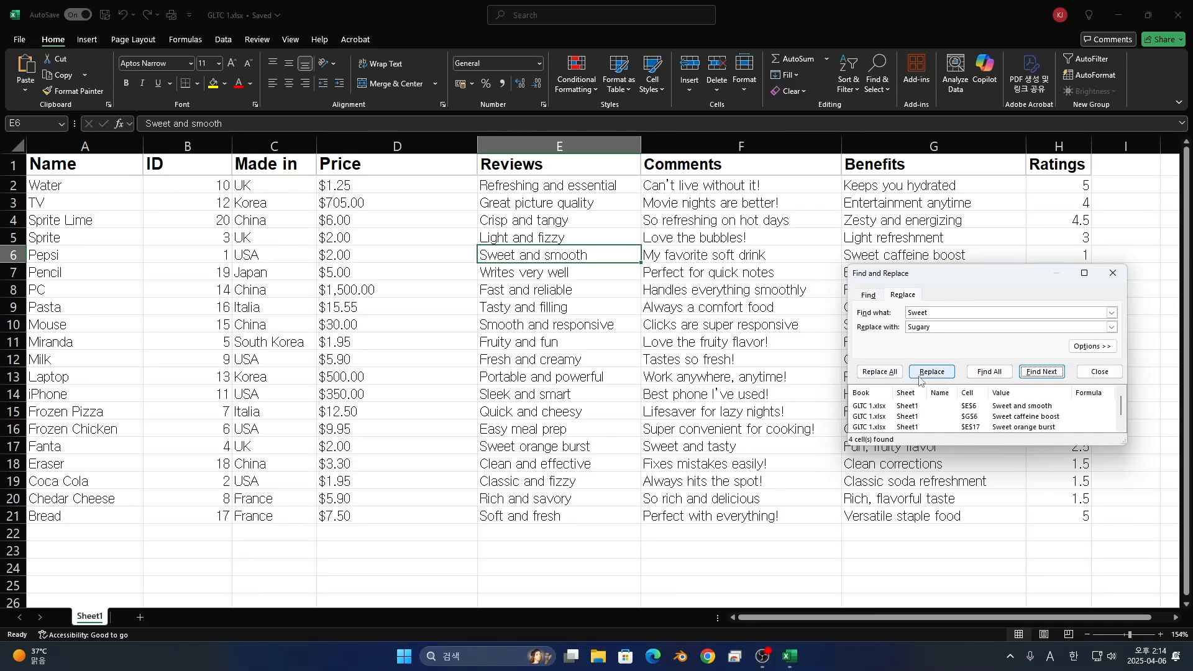
- Replace each match of "Sweet" with "Sugary" one at a time until none remain
left_click(926, 372)
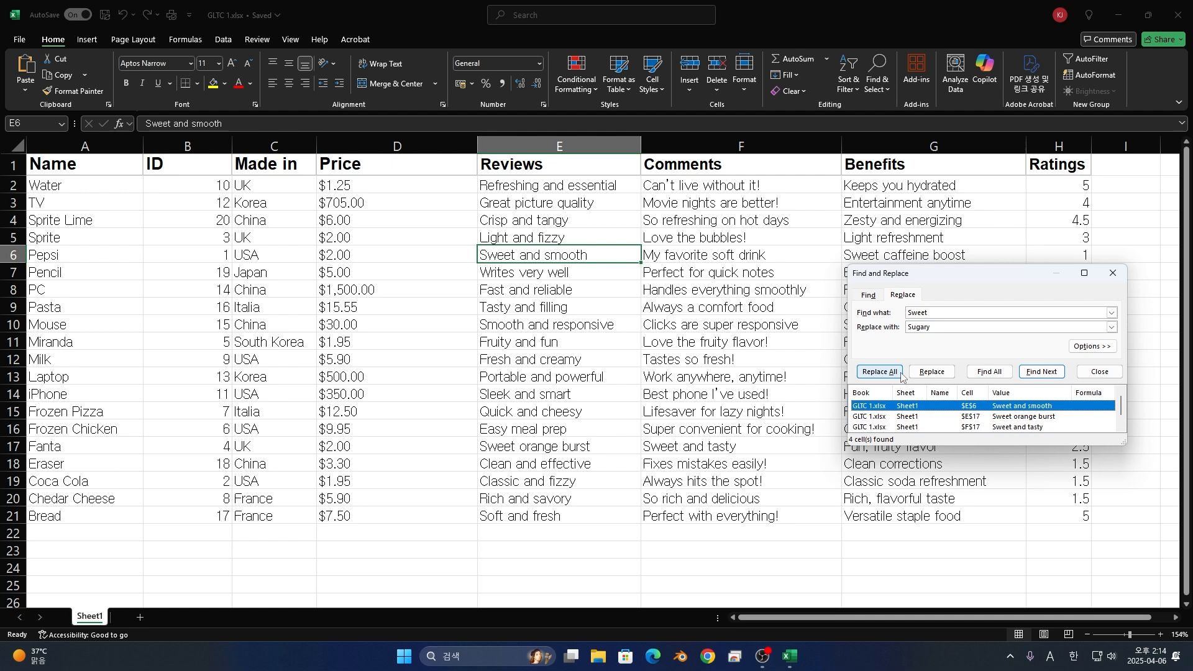
left_click(935, 371)
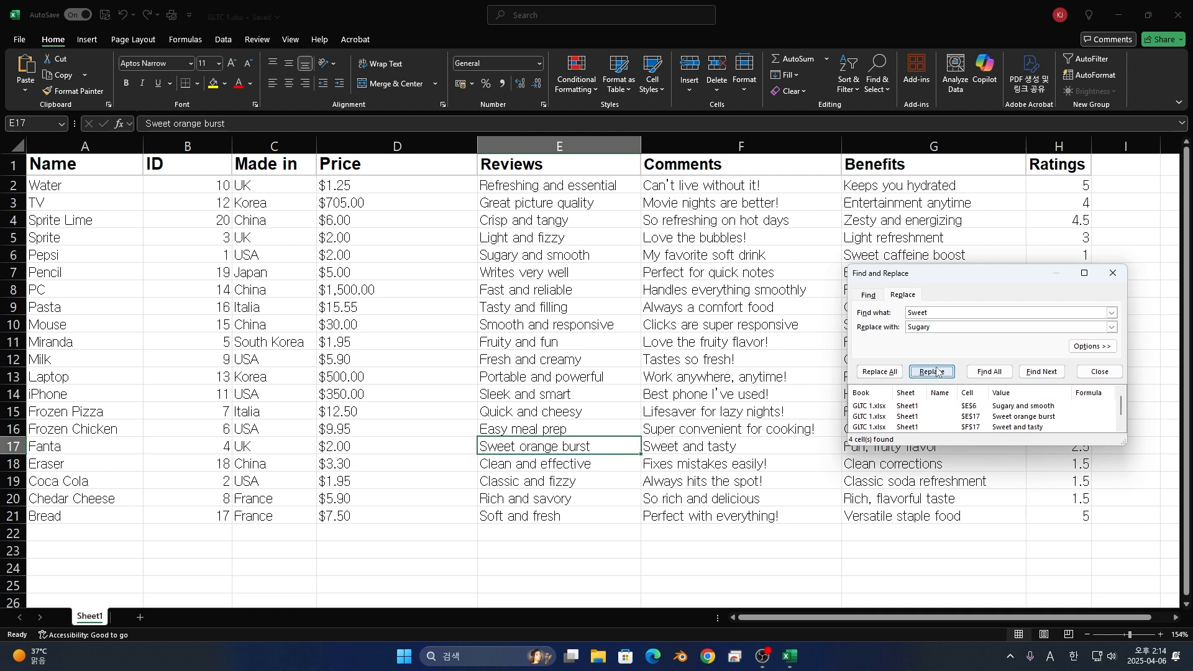
left_click(936, 372)
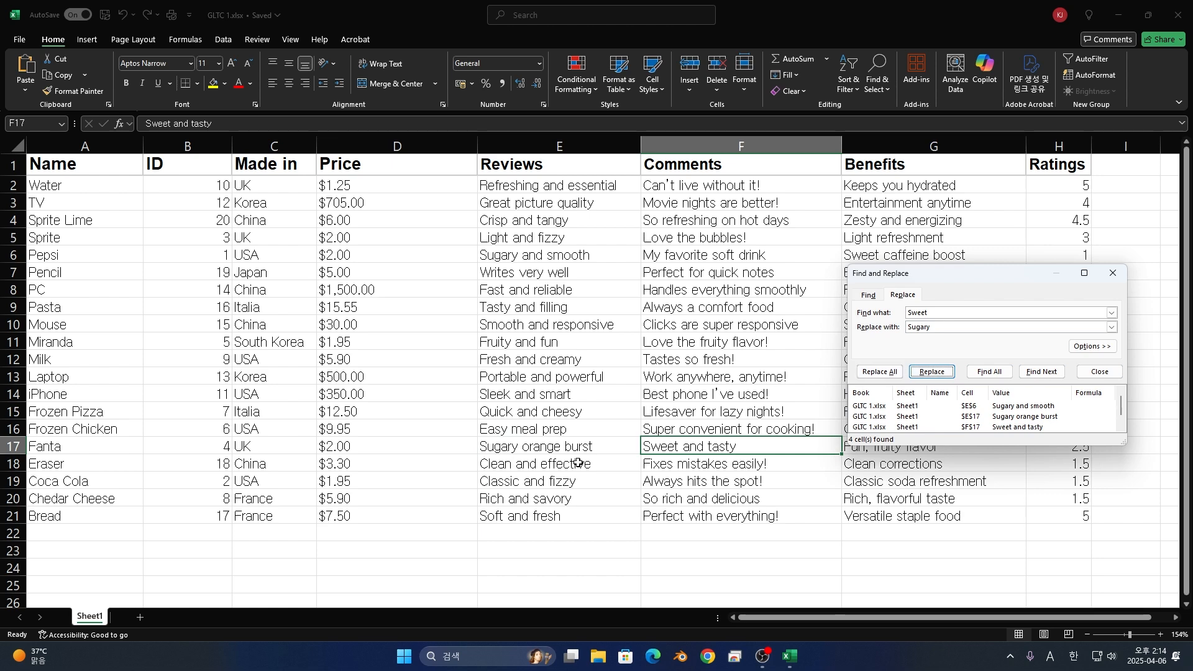
left_click(931, 372)
left_click(933, 371)
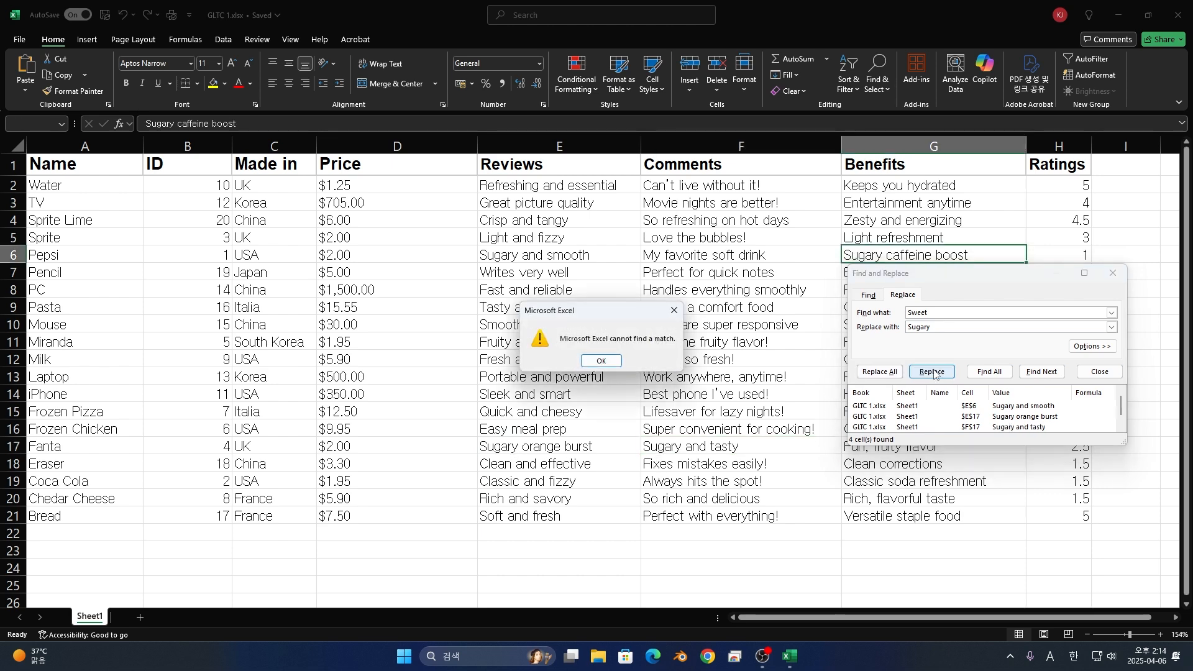
left_click(603, 363)
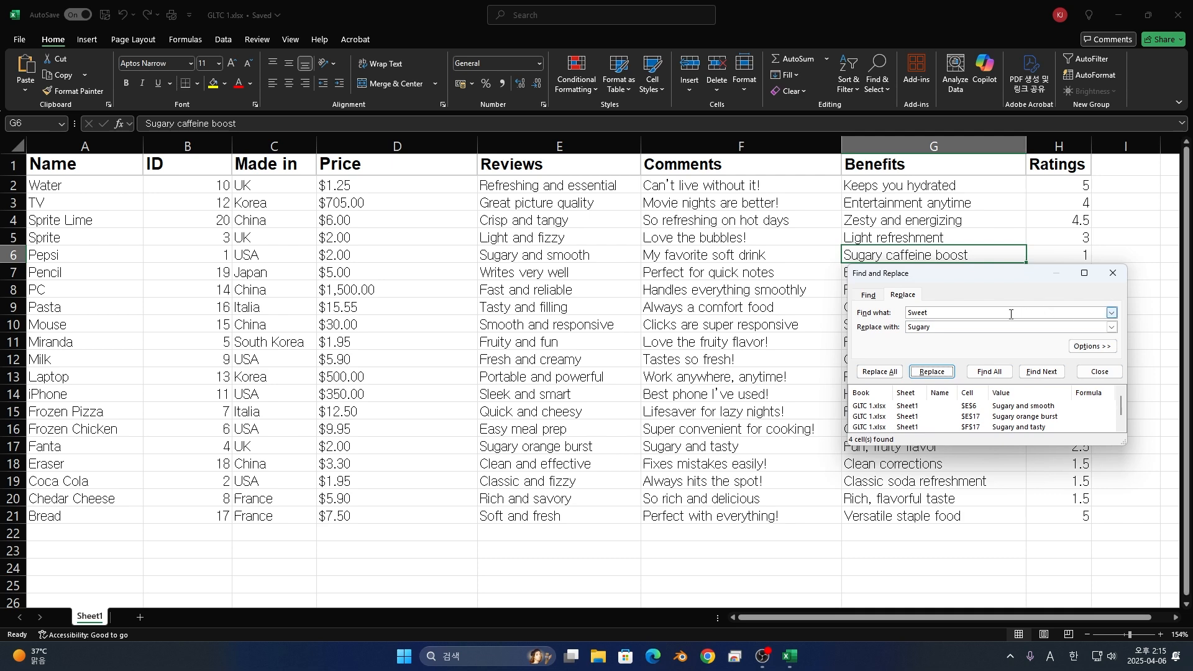
- Find all occurrences of 1 and replace them all with 2 throughout the sheet
left_click_drag(1015, 276, 762, 290)
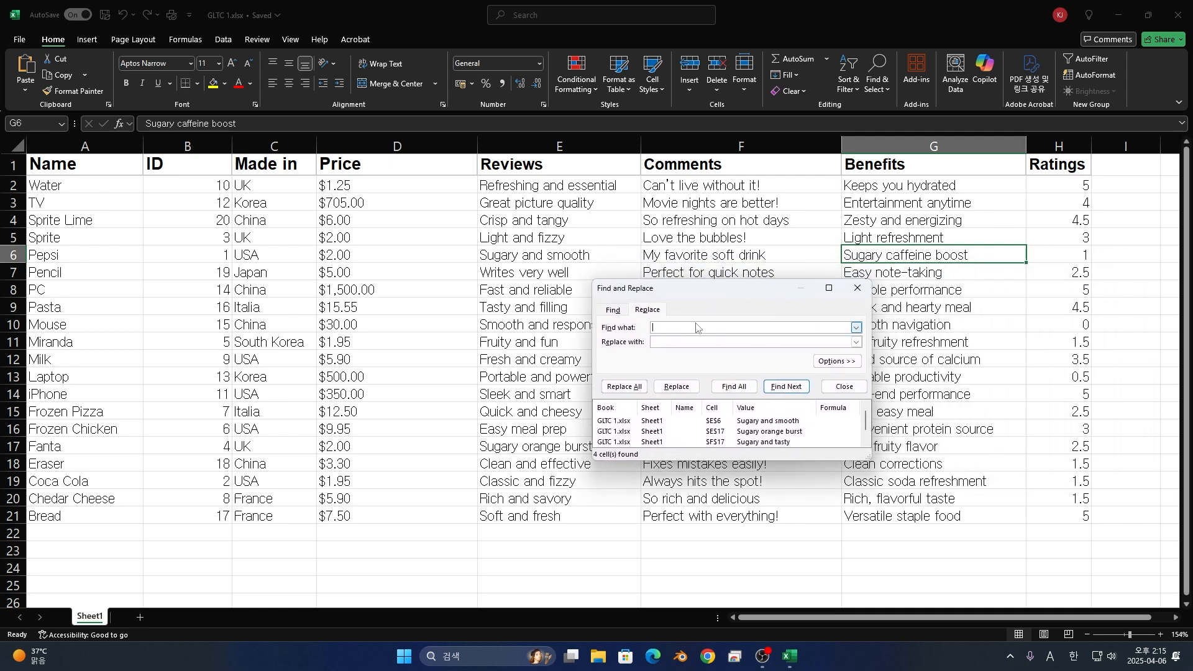
left_click(671, 343)
left_click(726, 390)
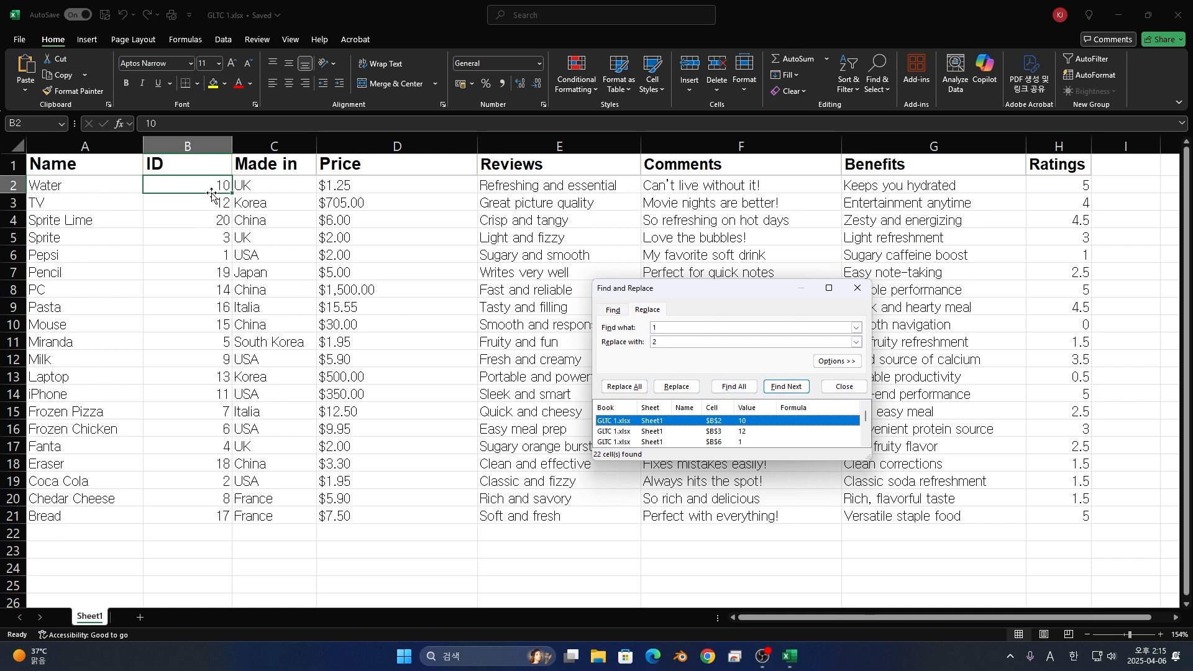
left_click(638, 388)
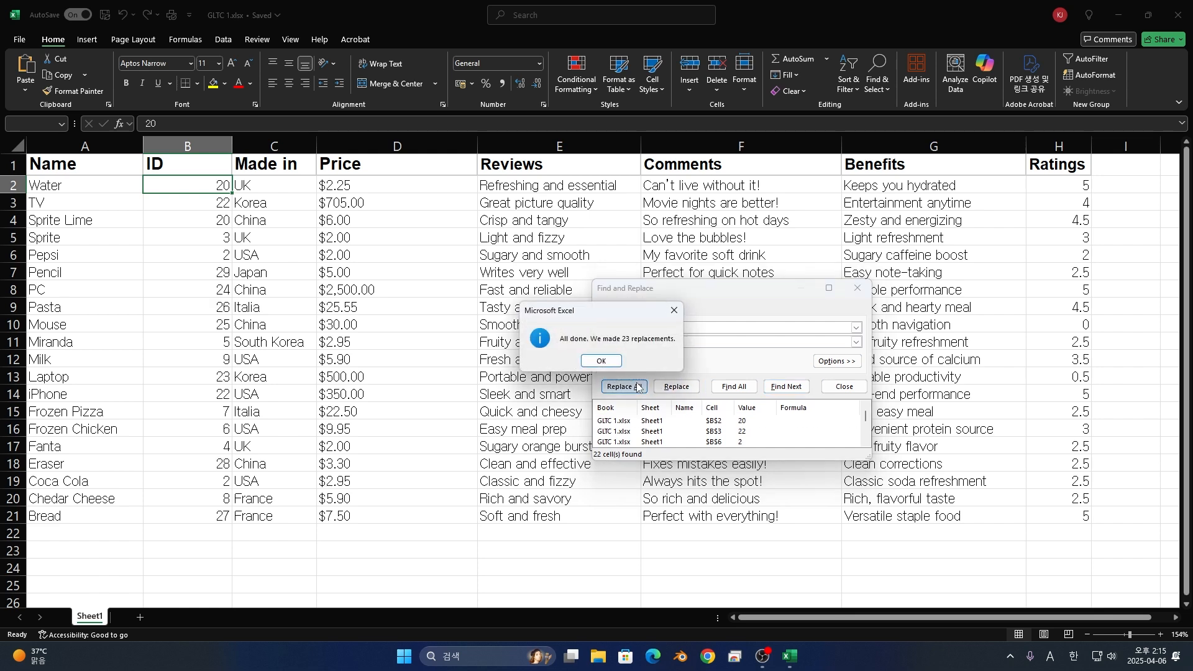
left_click(587, 362)
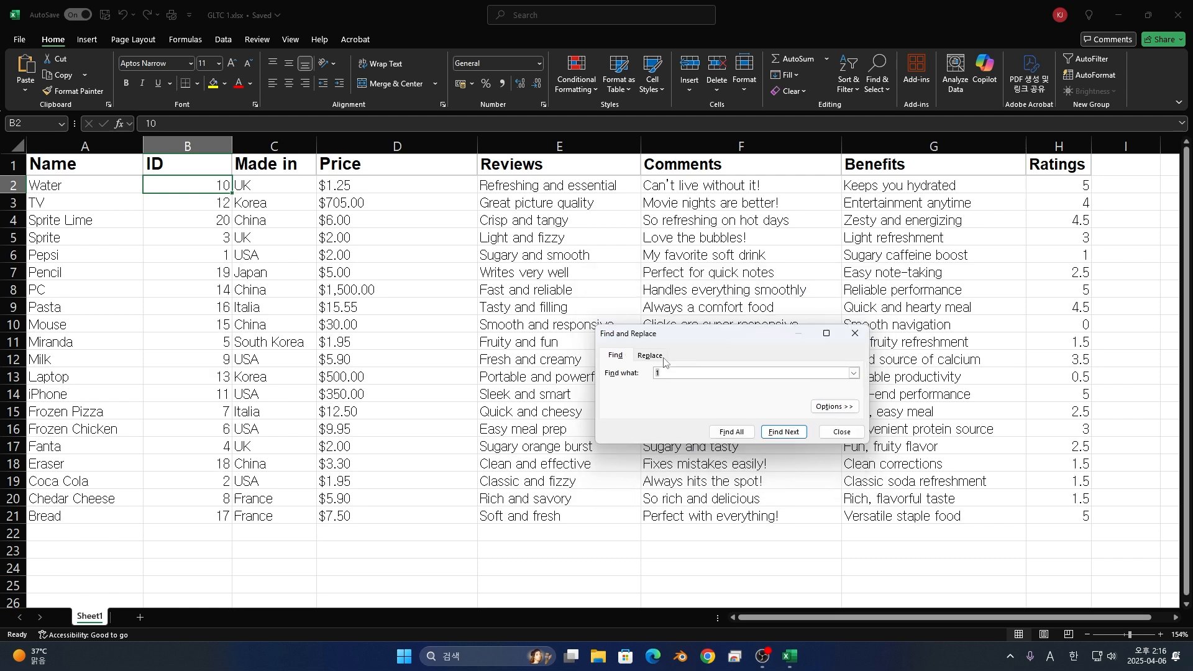
- List all cells containing 1, with 2 as the replacement, and select the Ratings match in H6
left_click(710, 389)
left_click(733, 433)
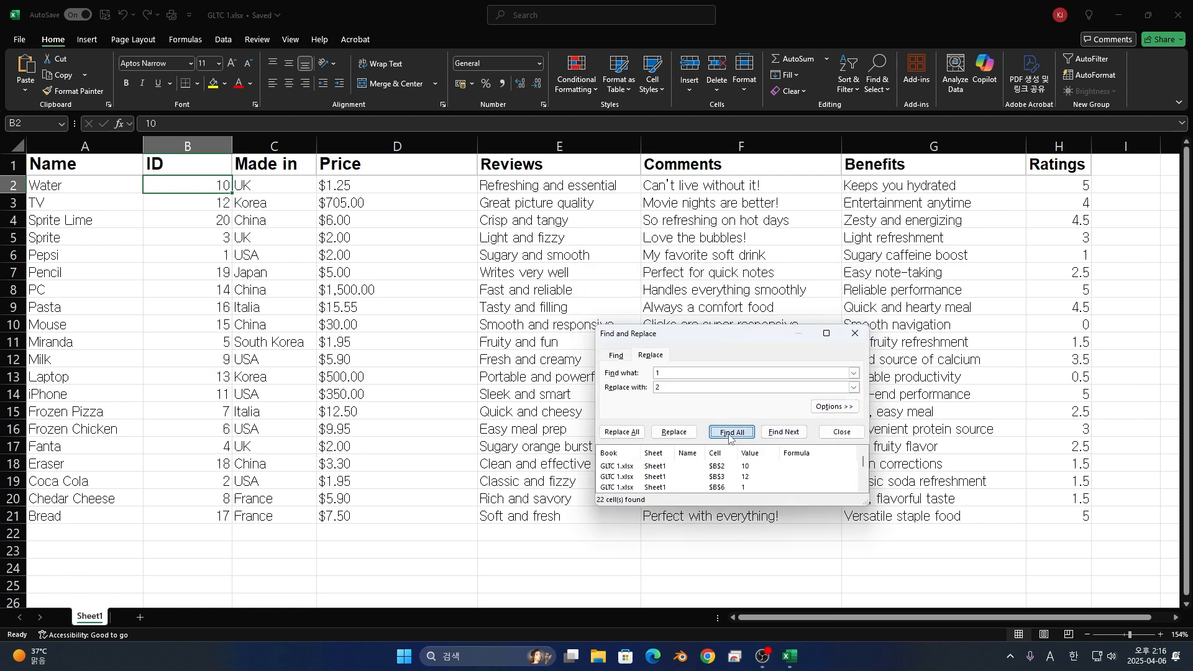
left_click(674, 476)
scroll(675, 479, "down", 3)
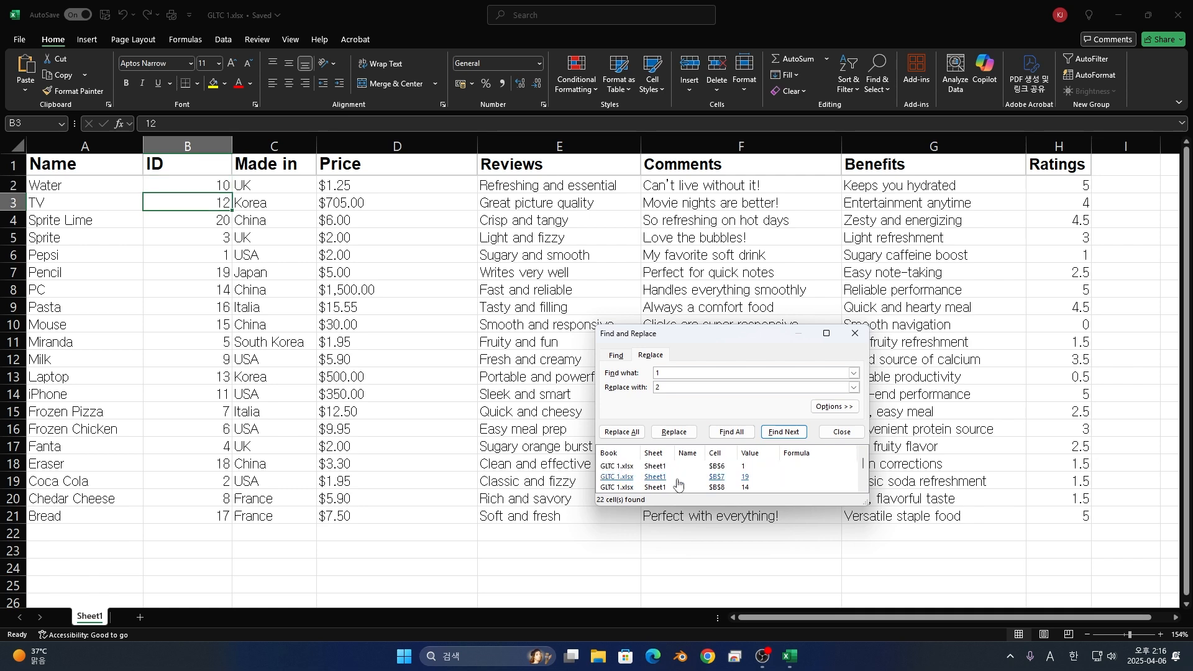
scroll(677, 480, "down", 4)
scroll(694, 476, "up", 2)
left_click(711, 467)
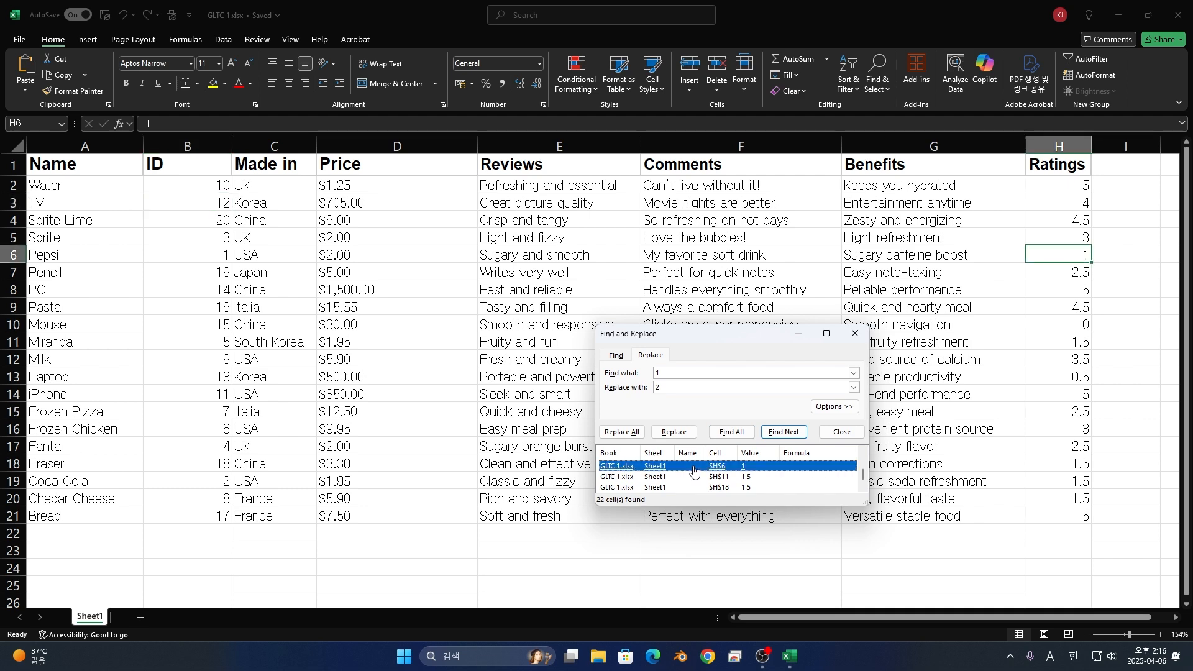
- Replace 1 with 2 individually in the Ratings cells H6, H11 and H18
left_click(671, 435)
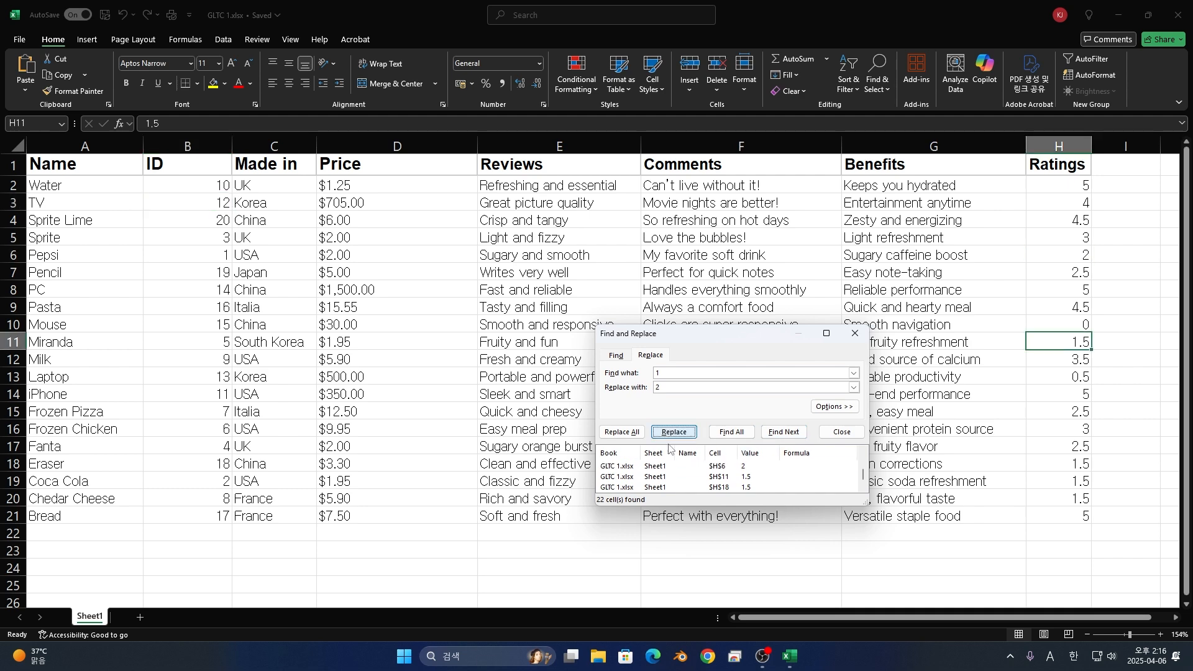
left_click(687, 477)
left_click(681, 433)
left_click(680, 434)
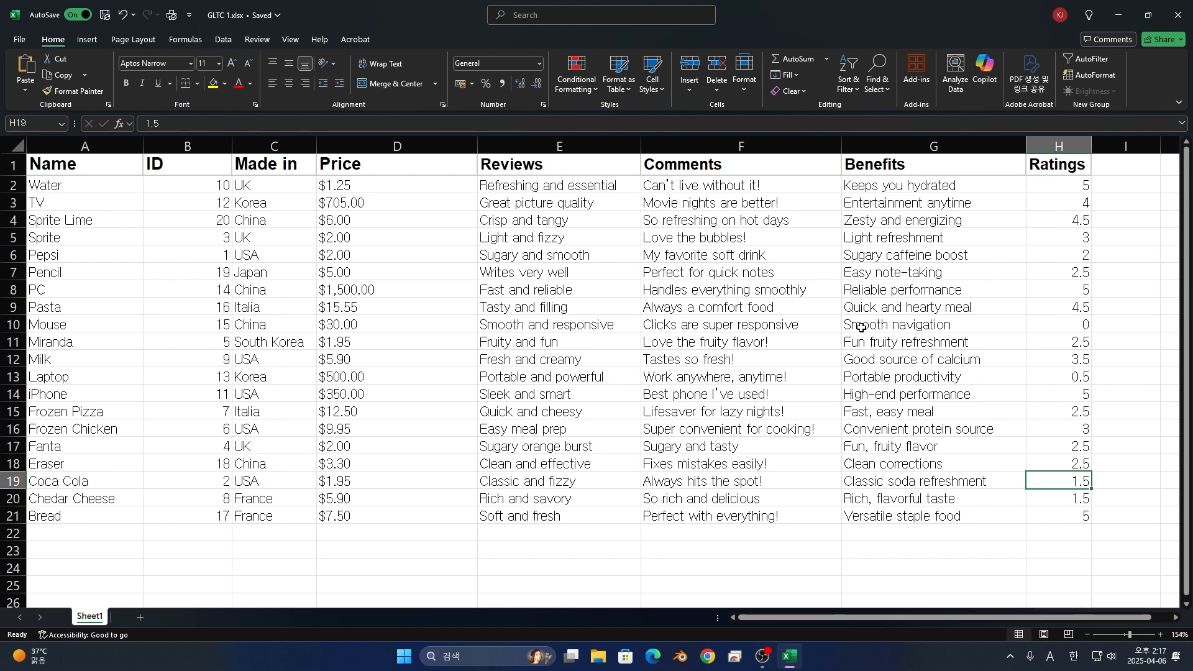
- Start a hyperlink on the iPhone cell A14 and set its display text to "Apple iPhone"
left_click(68, 398)
right_click(69, 397)
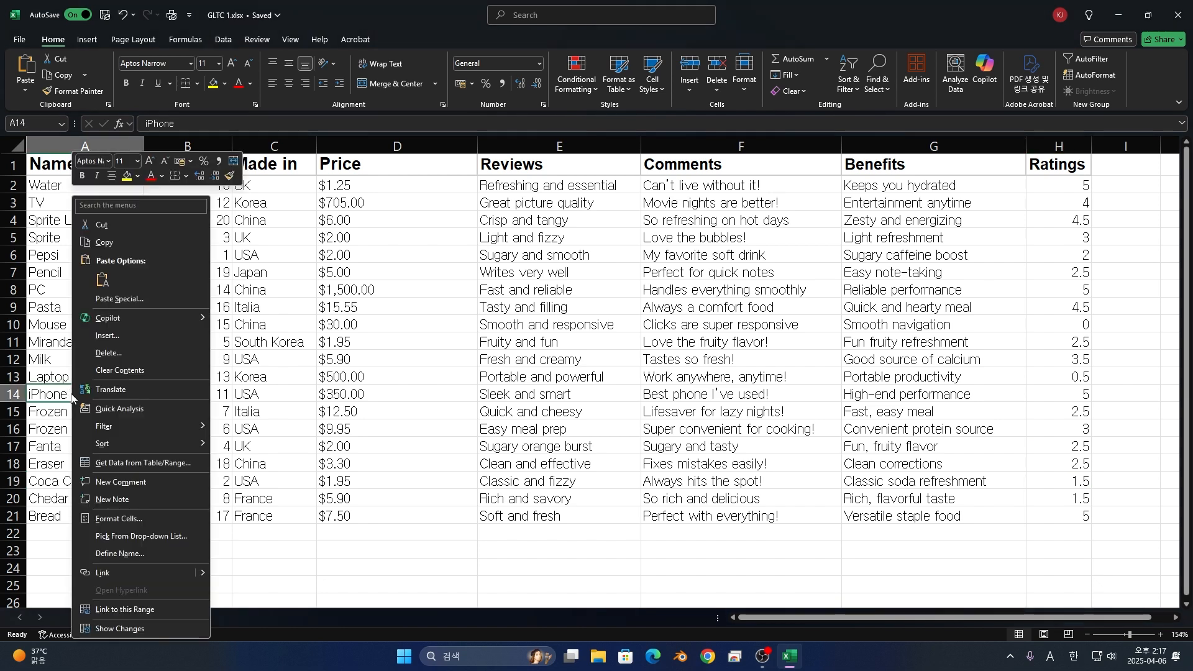
left_click(116, 574)
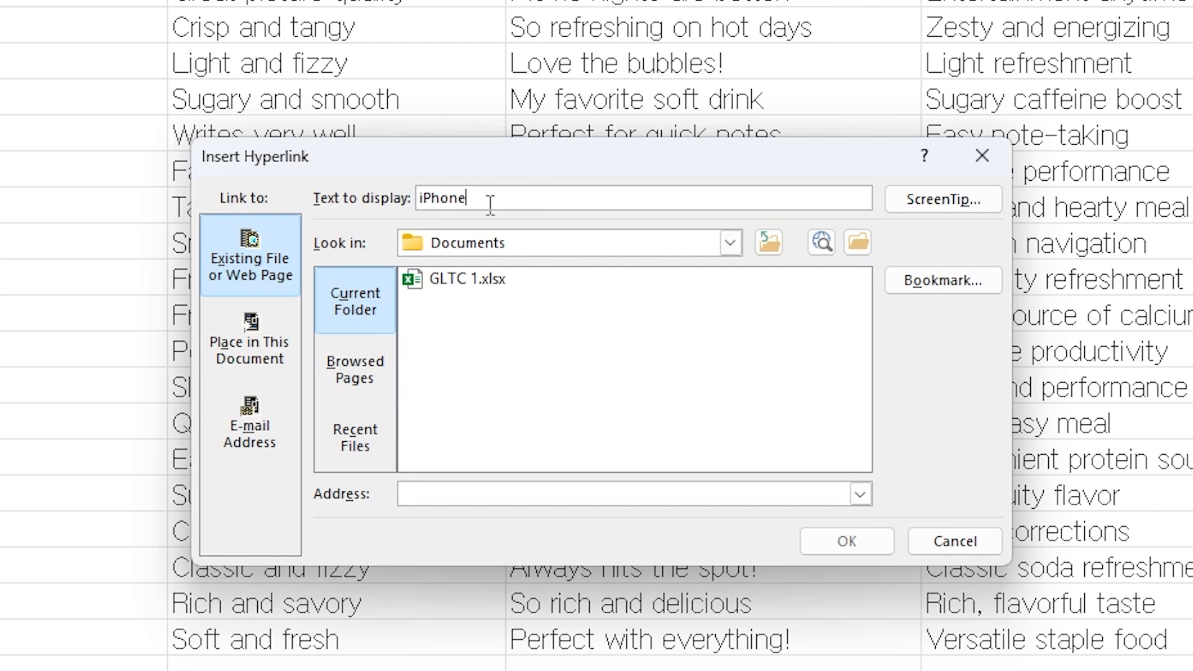
left_click(470, 197)
key("BackSpace")
key("BackSpace")
key("BackSpace")
key("BackSpace")
key("BackSpace")
key("BackSpace")
type("Apple iPhone")
- Choose GLTC 1.xlsx as the link target and view the options for linking within the document or to an e-mail address
left_click(467, 278)
left_click(255, 264)
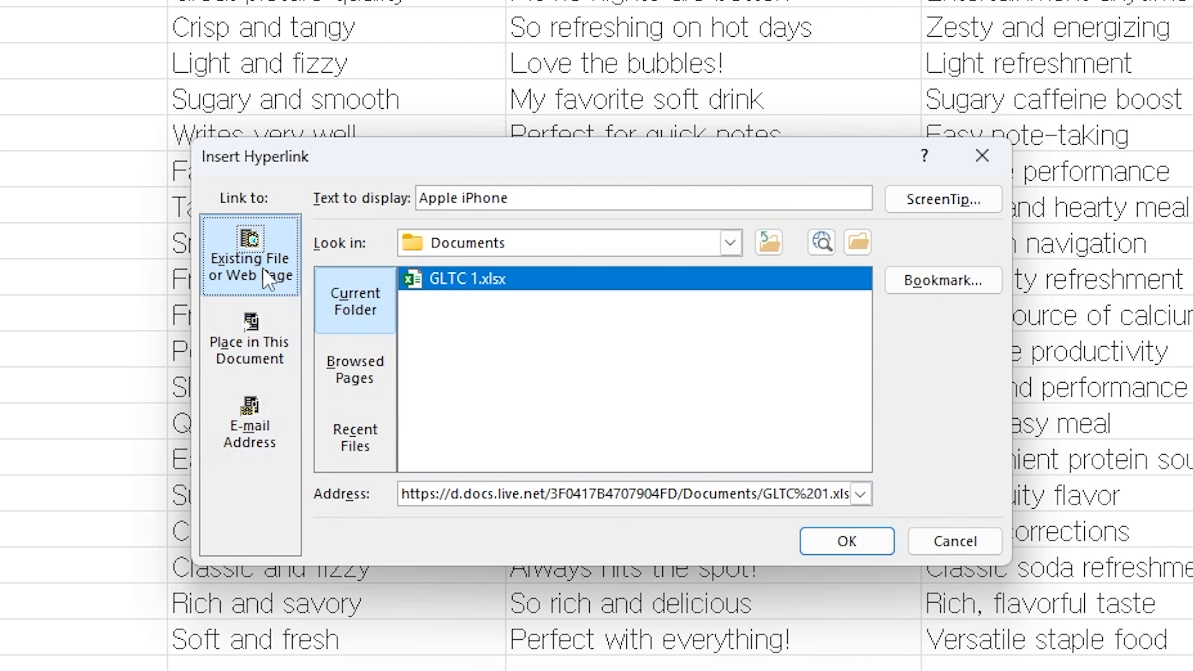
left_click(250, 338)
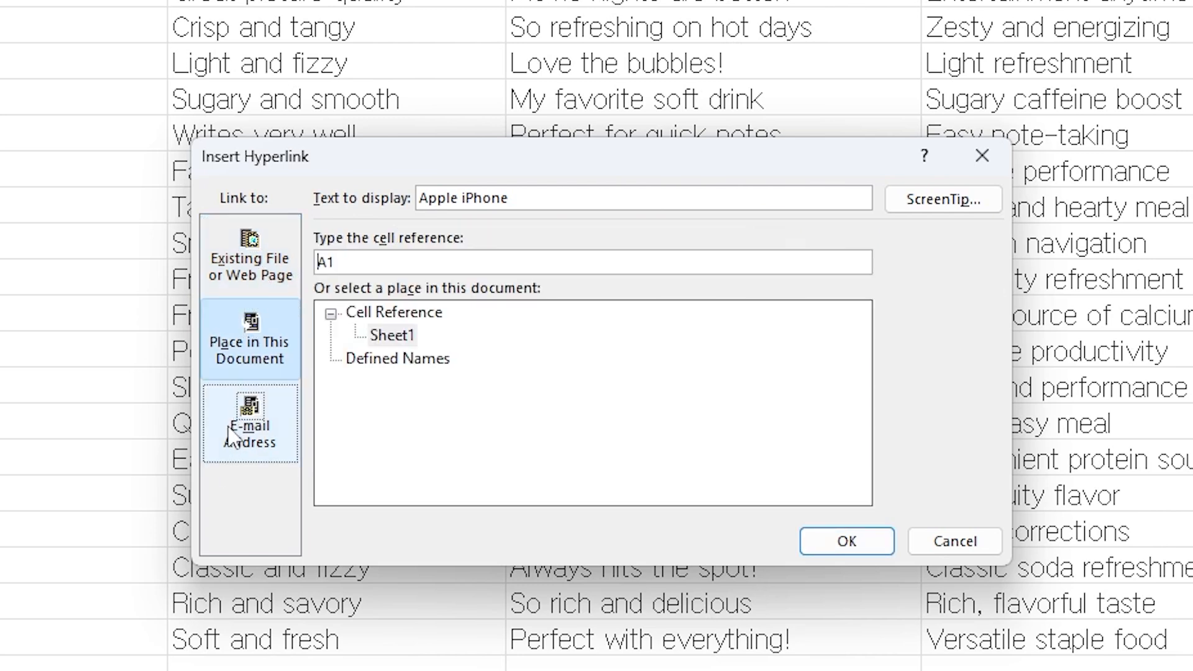
left_click(251, 429)
left_click(256, 277)
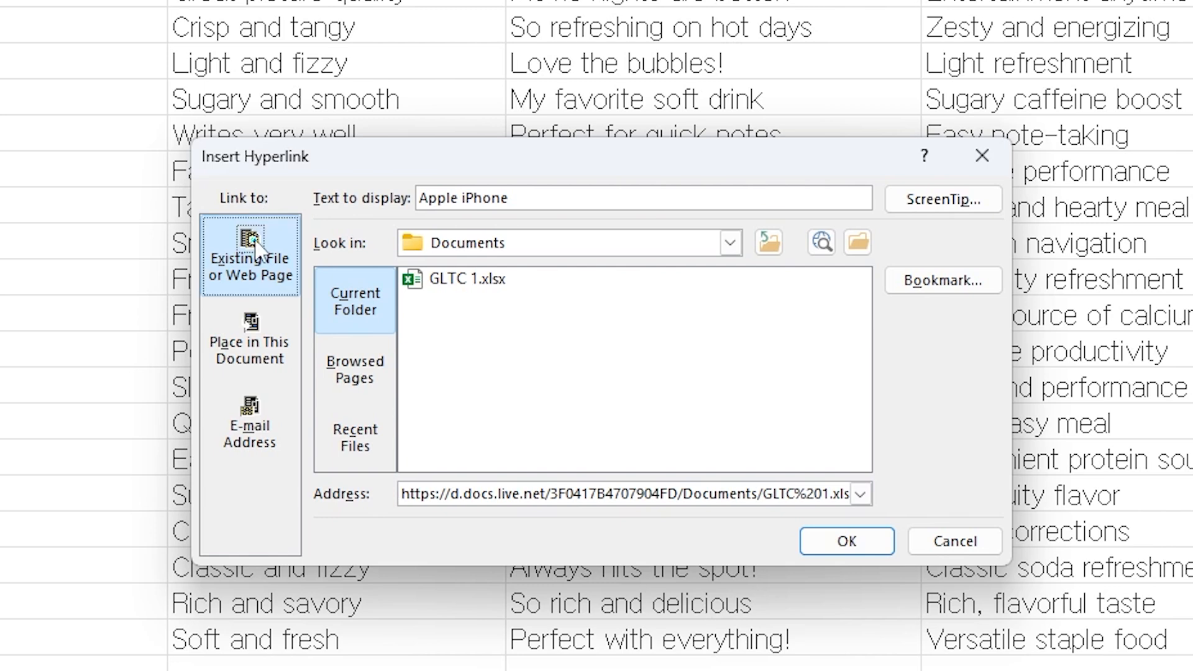
- Examine the folder locations, browsed pages and recent files offered as hyperlink targets
left_click(558, 245)
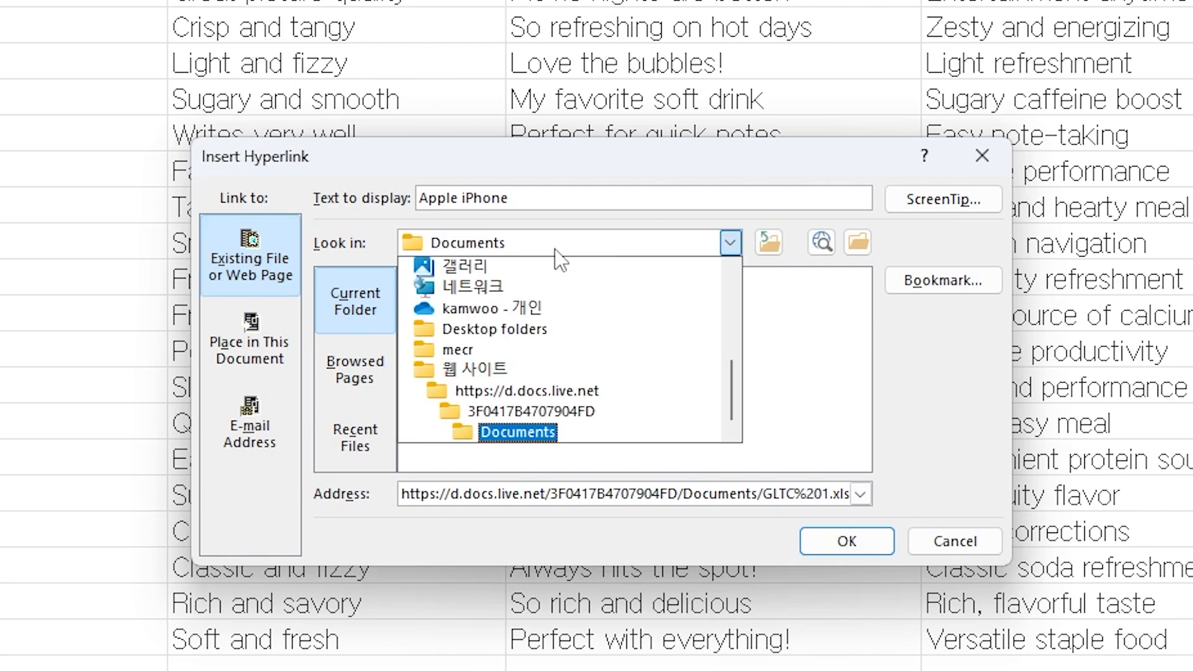
left_click(555, 243)
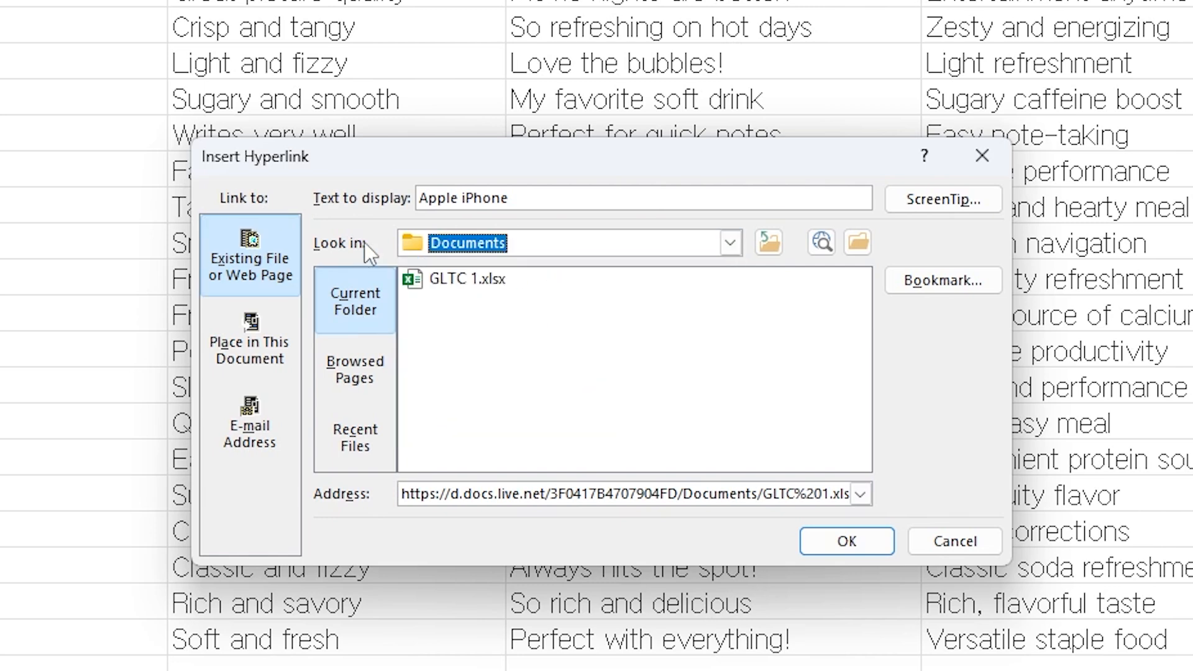
left_click(329, 370)
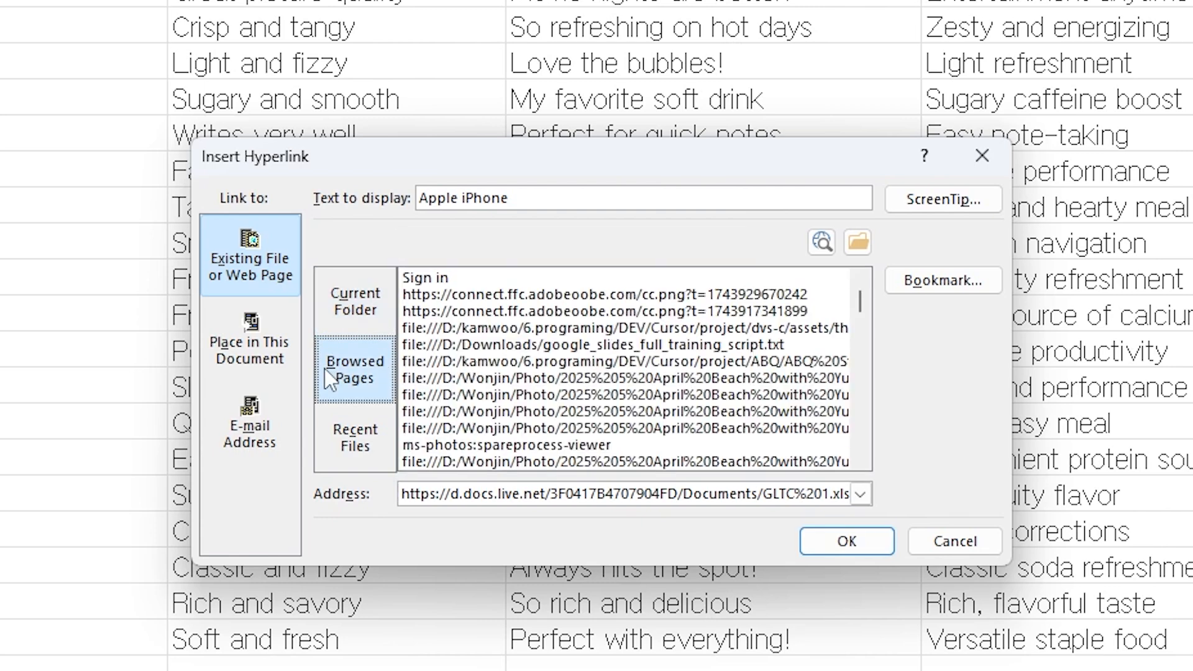
left_click(324, 413)
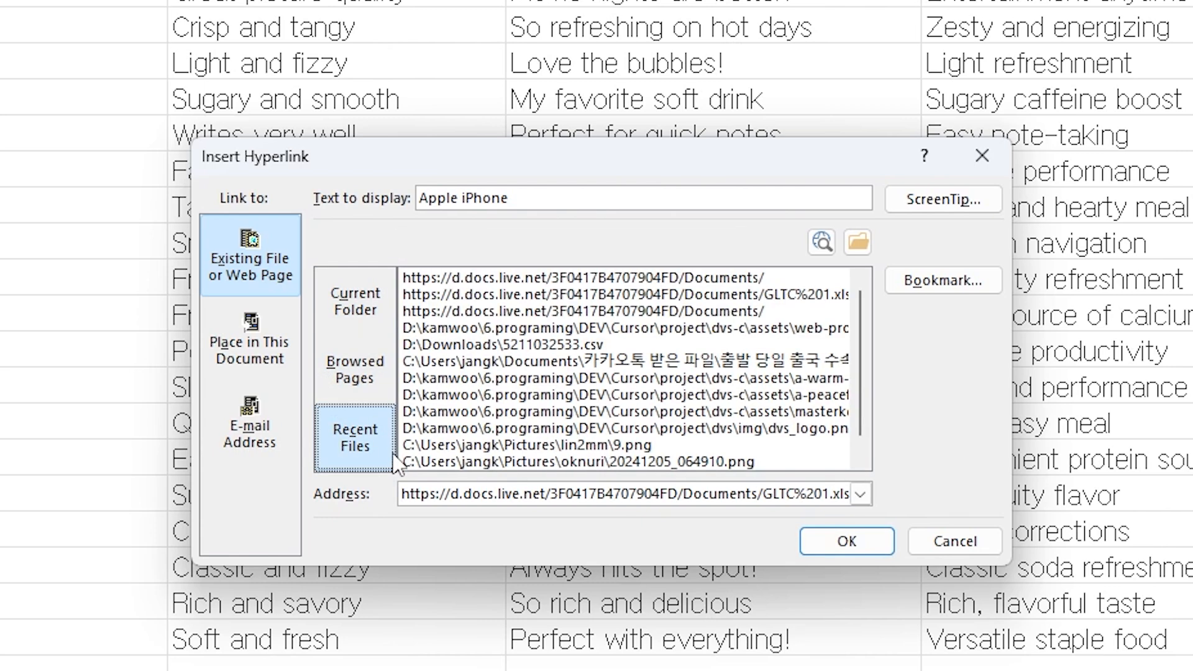
left_click(365, 380)
left_click(357, 304)
left_click(348, 373)
left_click(394, 320)
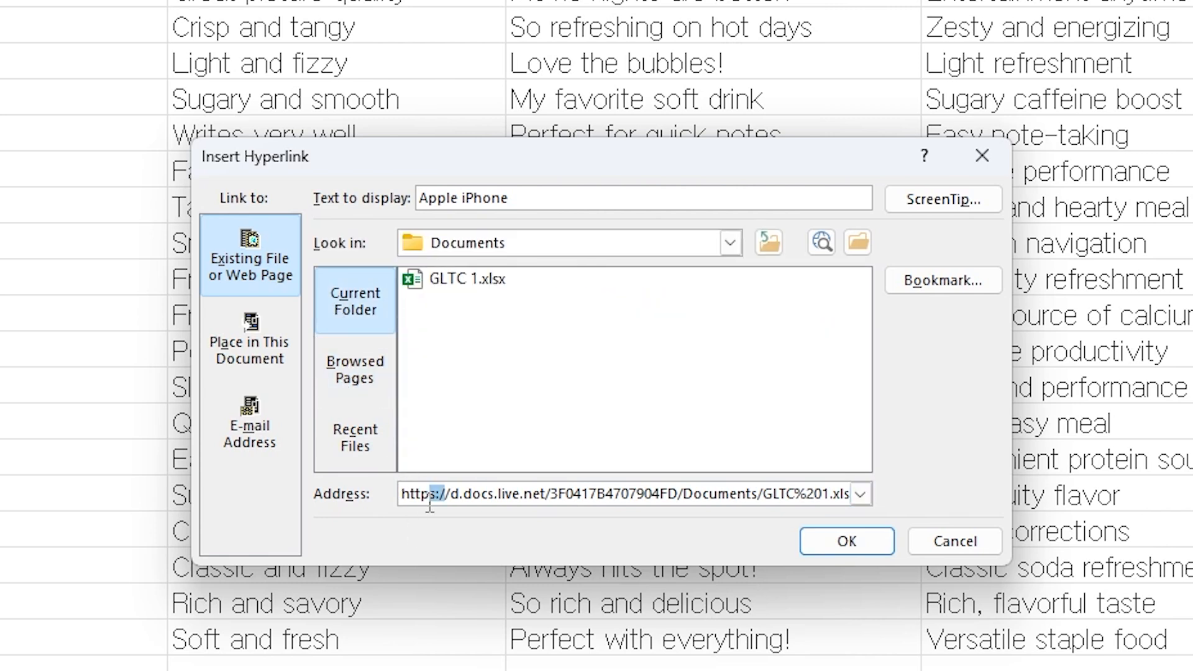
double_click(415, 492)
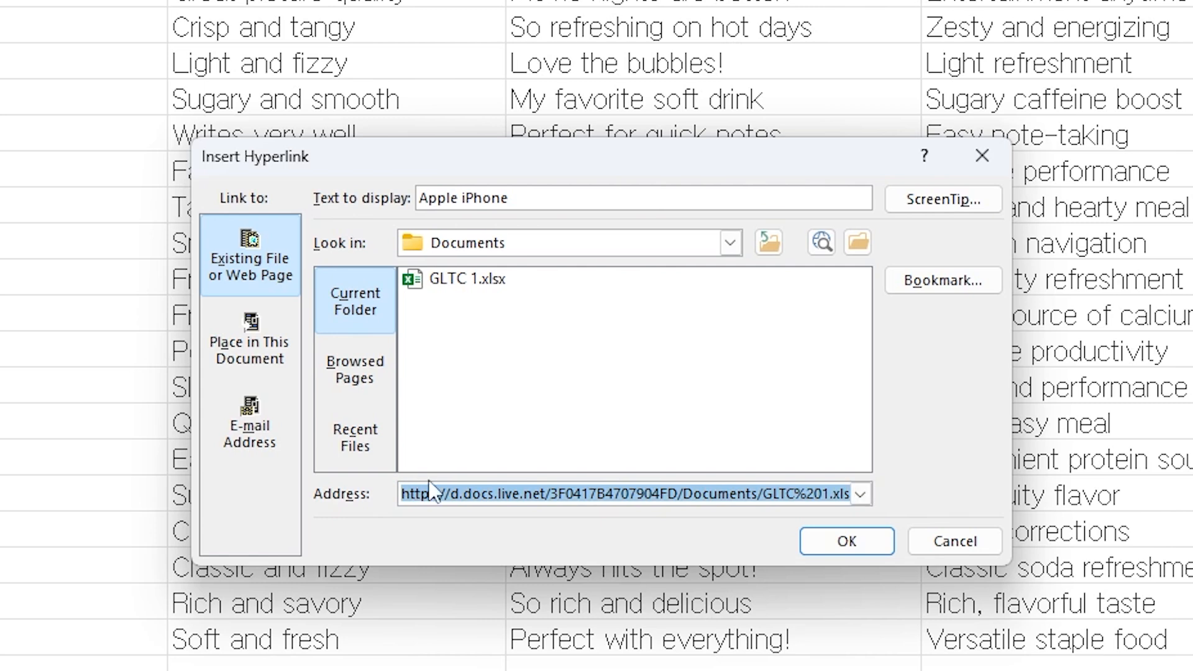
key("BackSpace")
type("http://www.app")
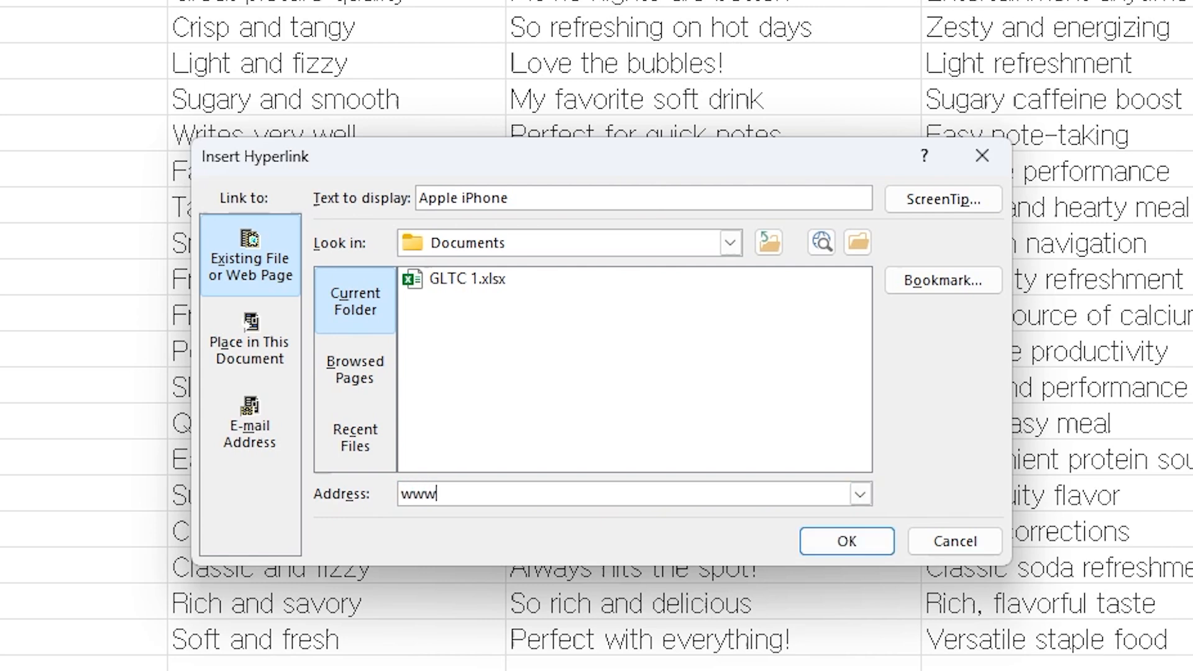
type("le.com")
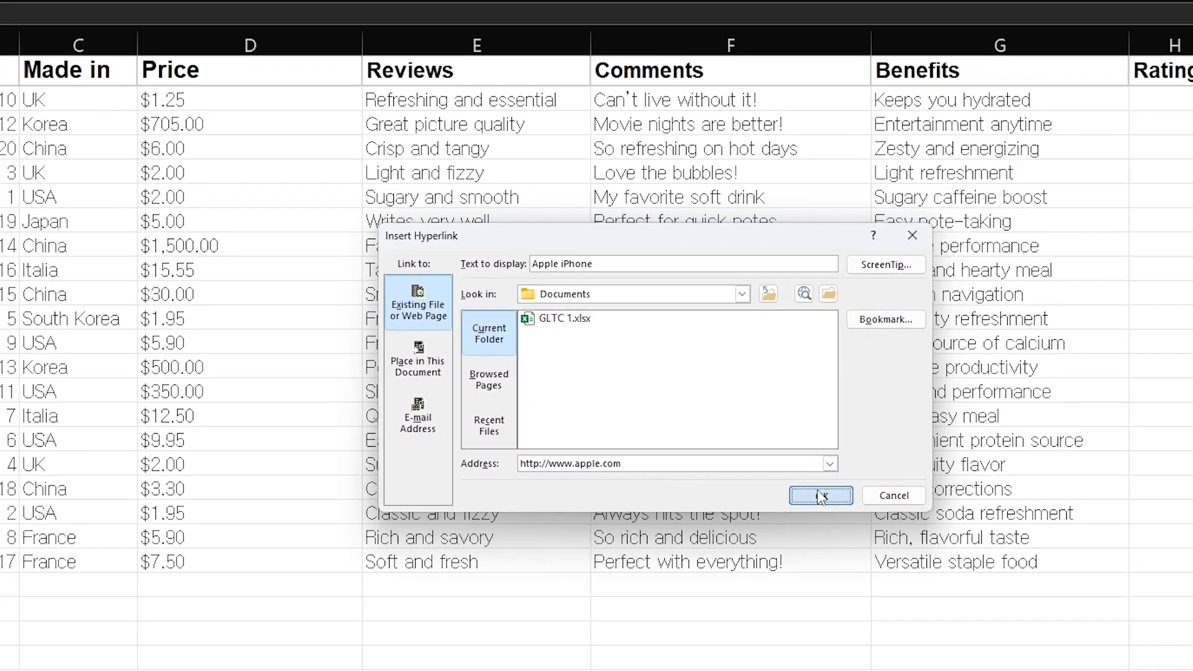
left_click(821, 496)
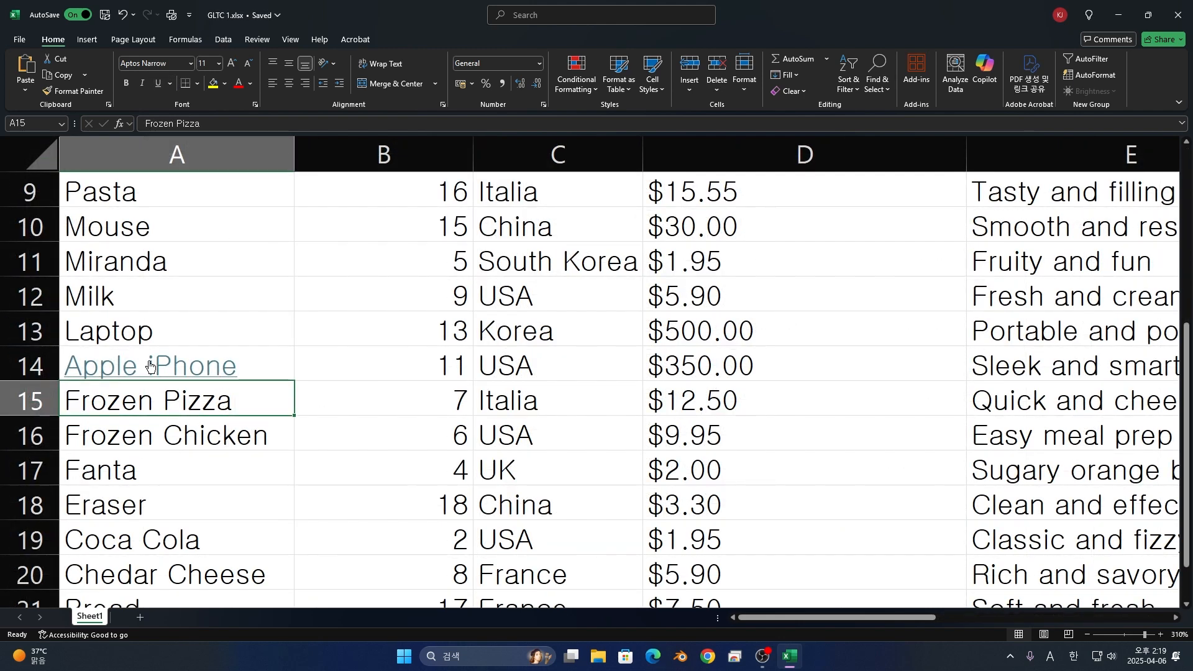
- Follow the Apple iPhone hyperlink and look through the Apple home page it opens in the browser
left_click(90, 368)
left_click(91, 368)
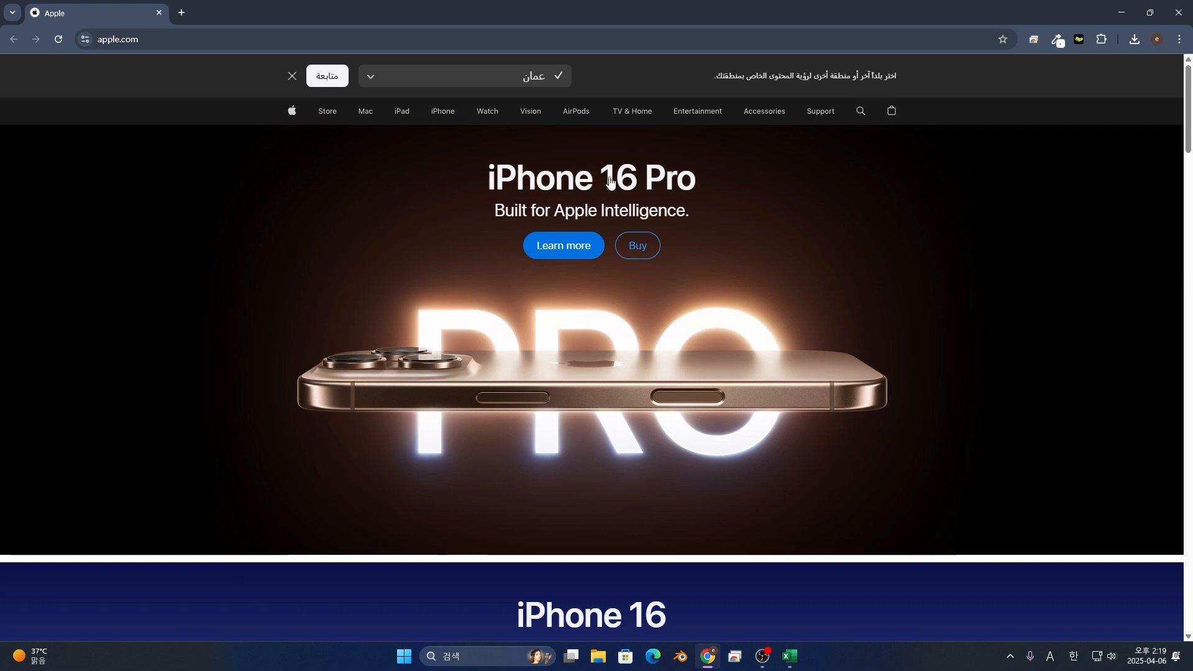
scroll(575, 445, "down", 14)
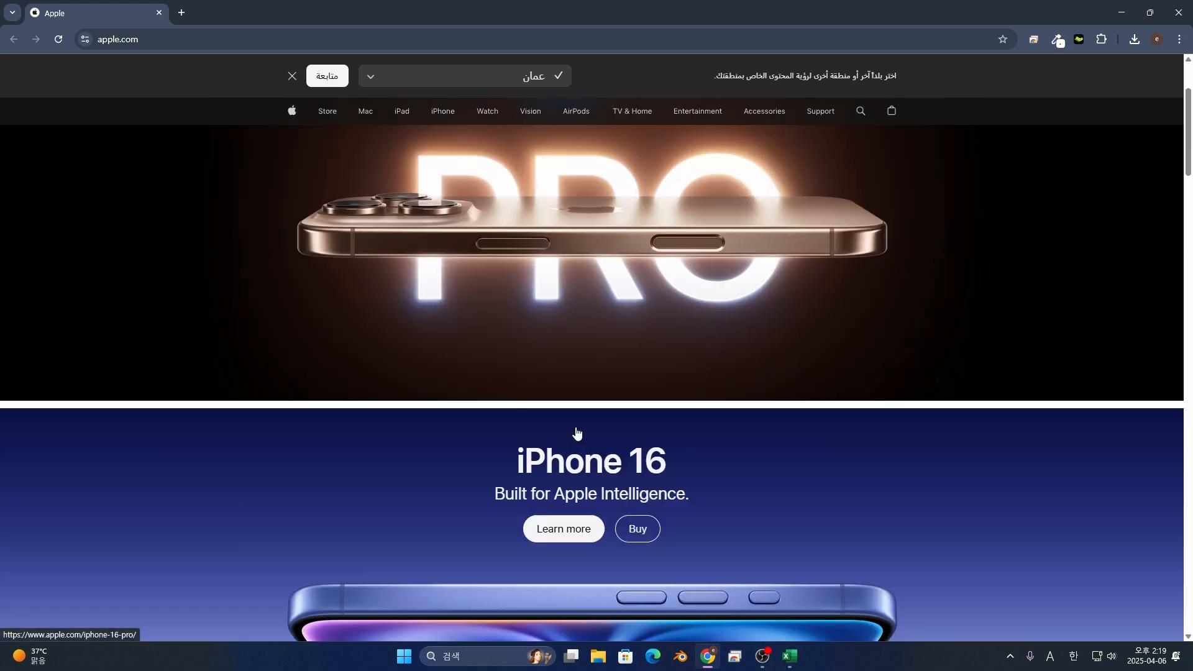
scroll(577, 442, "up", 5)
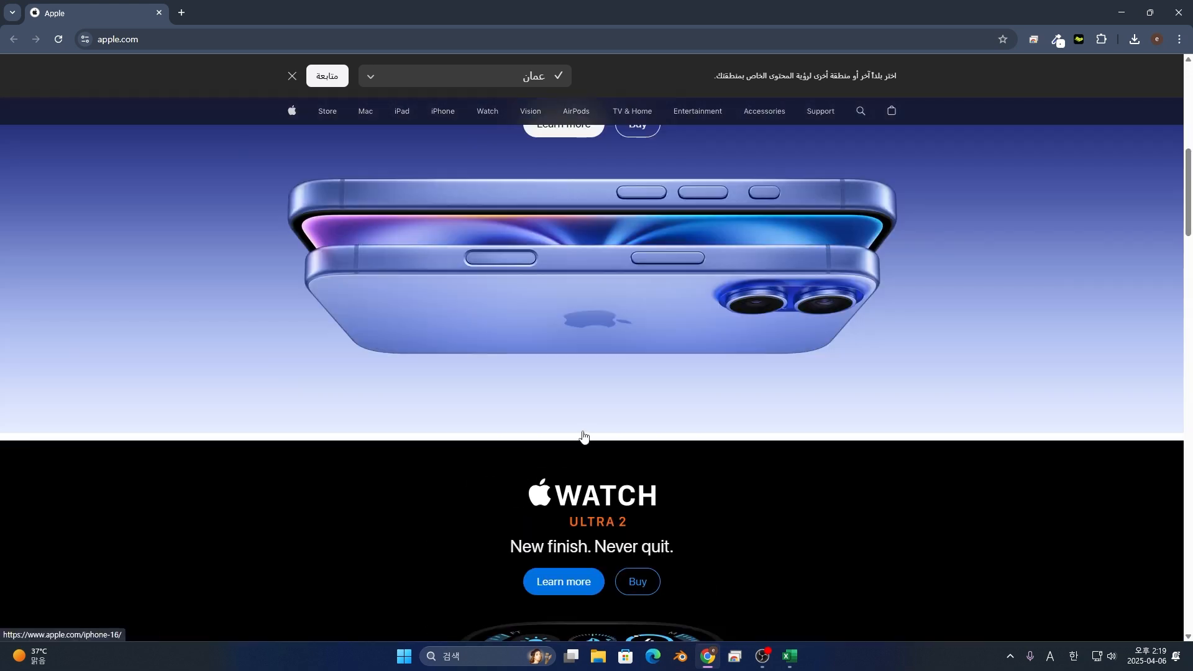
scroll(581, 435, "up", 9)
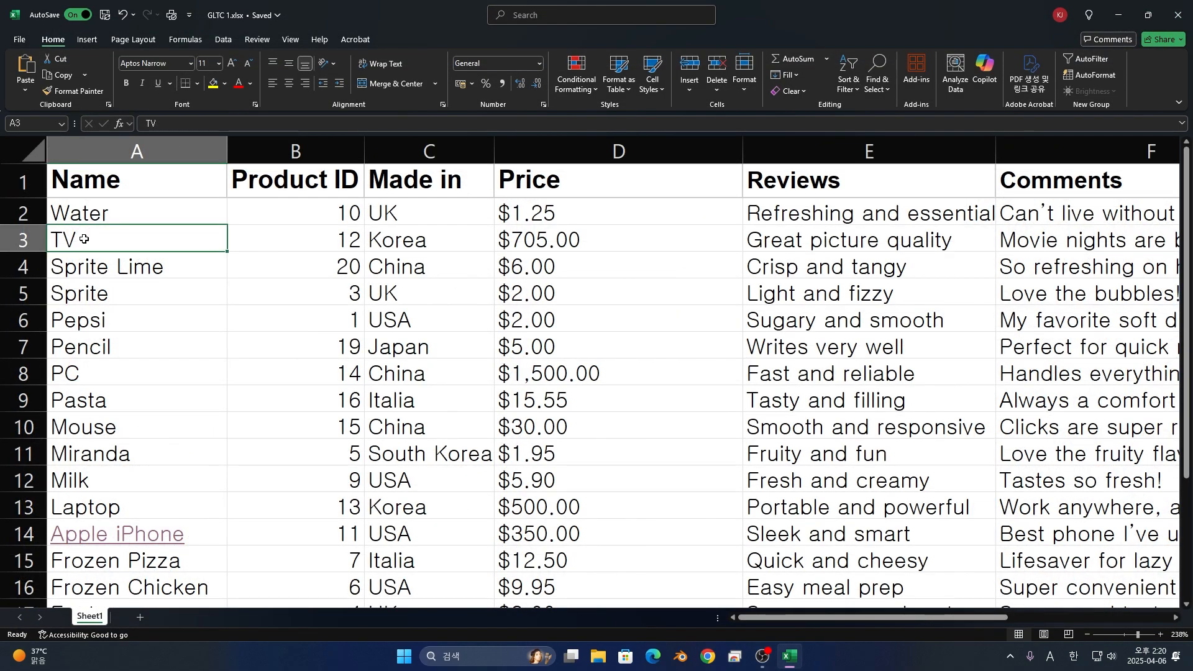
right_click(83, 241)
left_click(61, 244)
right_click(60, 244)
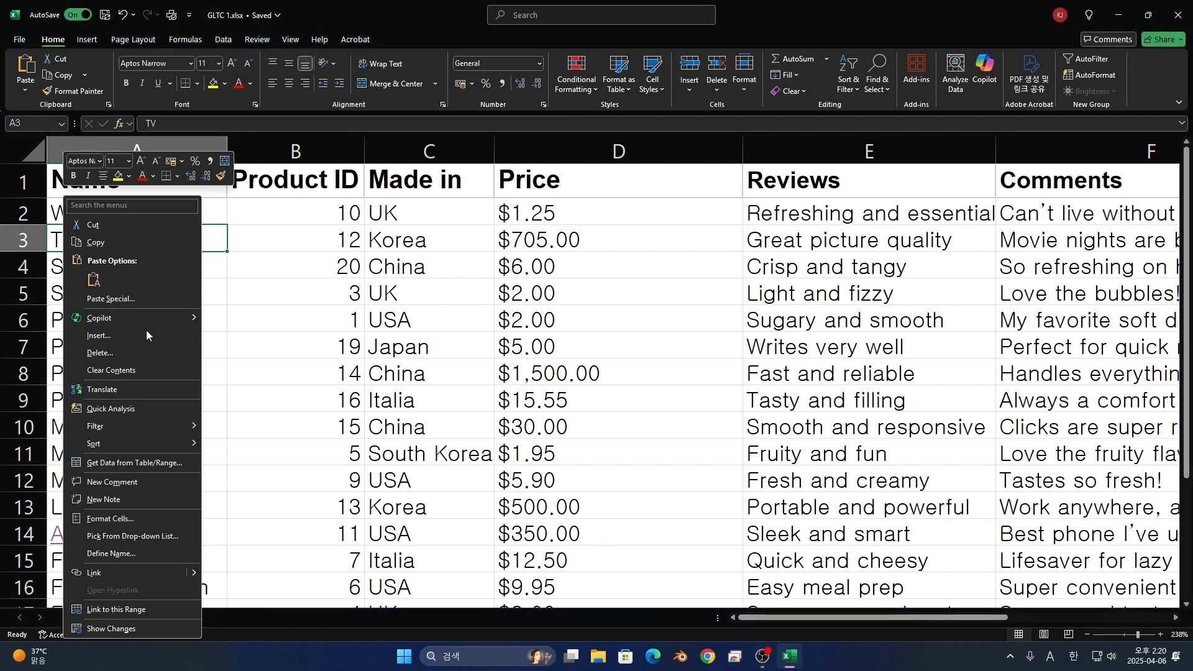
left_click(143, 574)
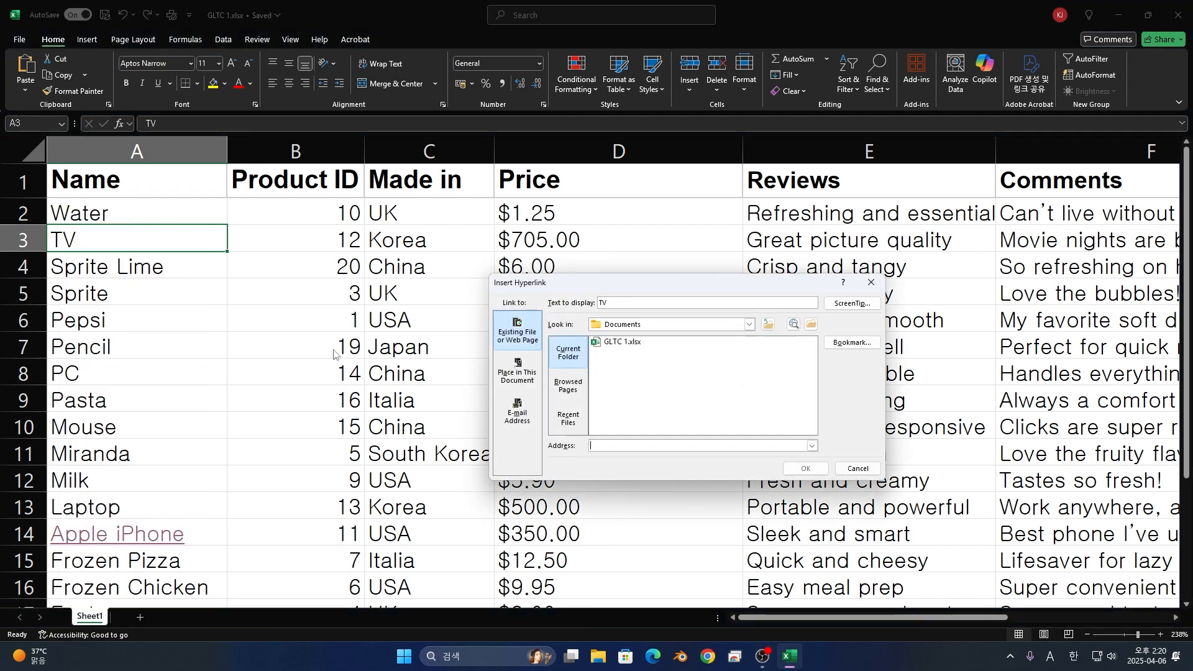
type("http://www.samsung.com")
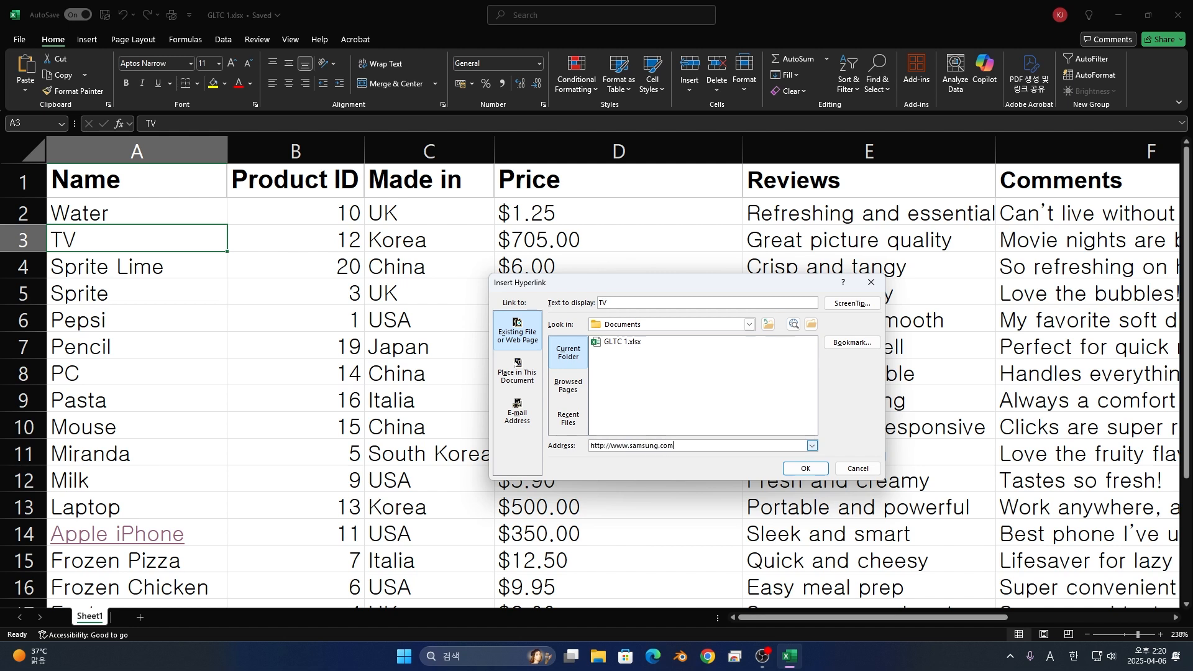
key("Return")
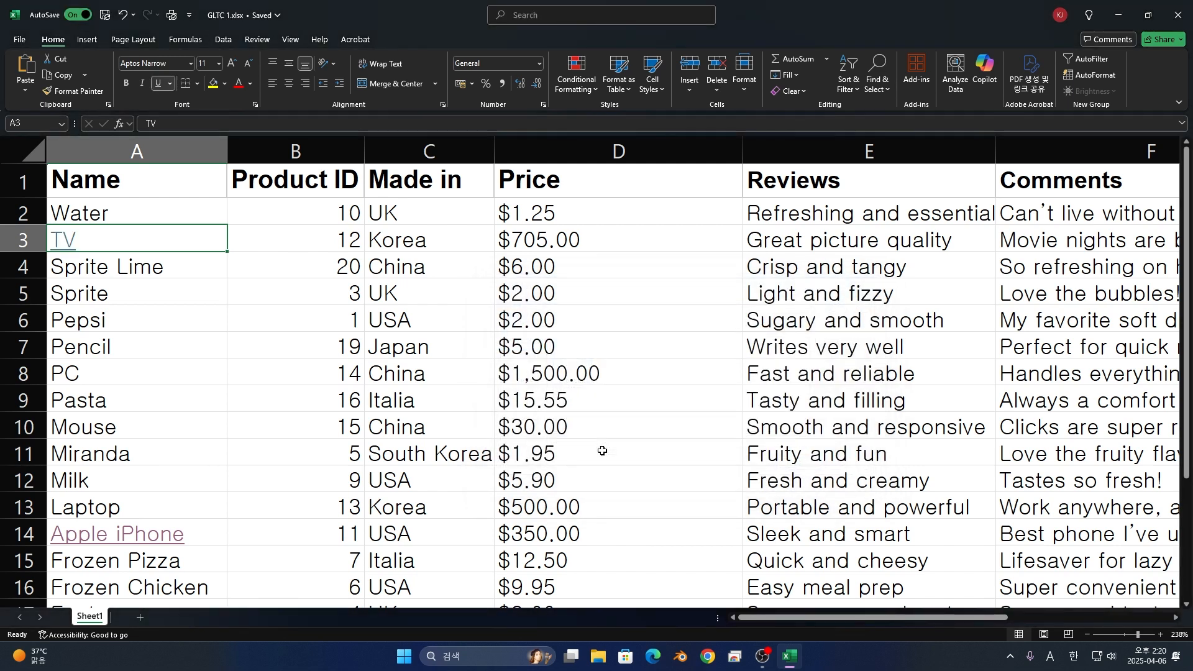
- Follow the TV hyperlink to view the Samsung site, and close the browser to return to the worksheet
left_click(63, 248)
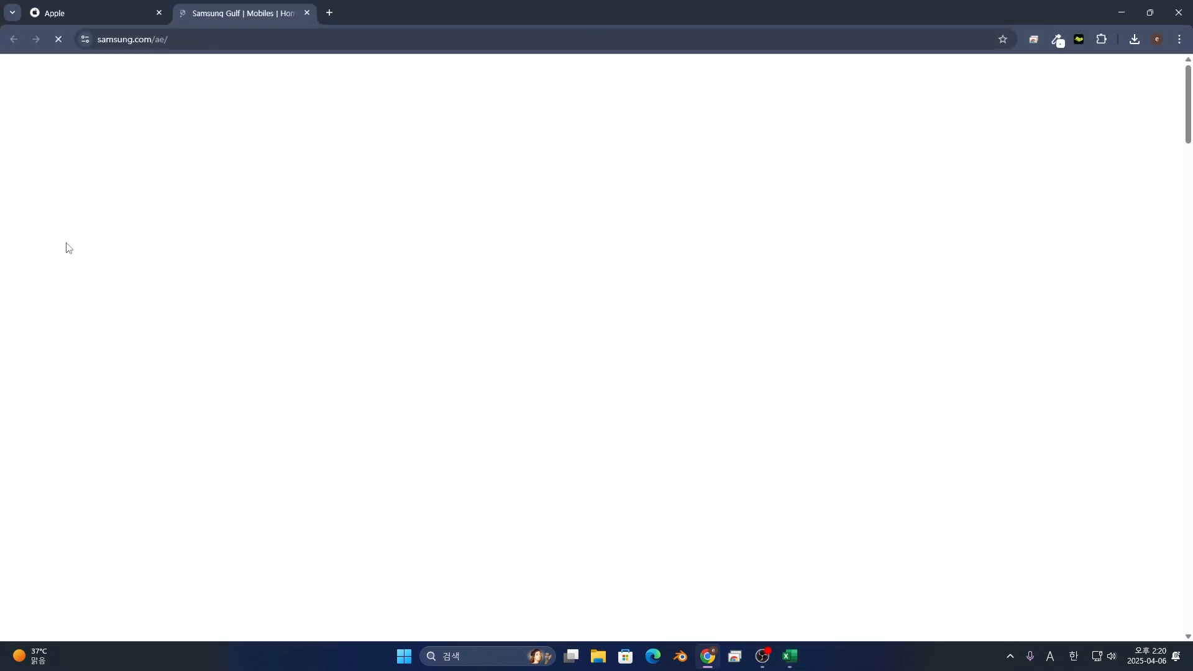
scroll(546, 404, "down", 1)
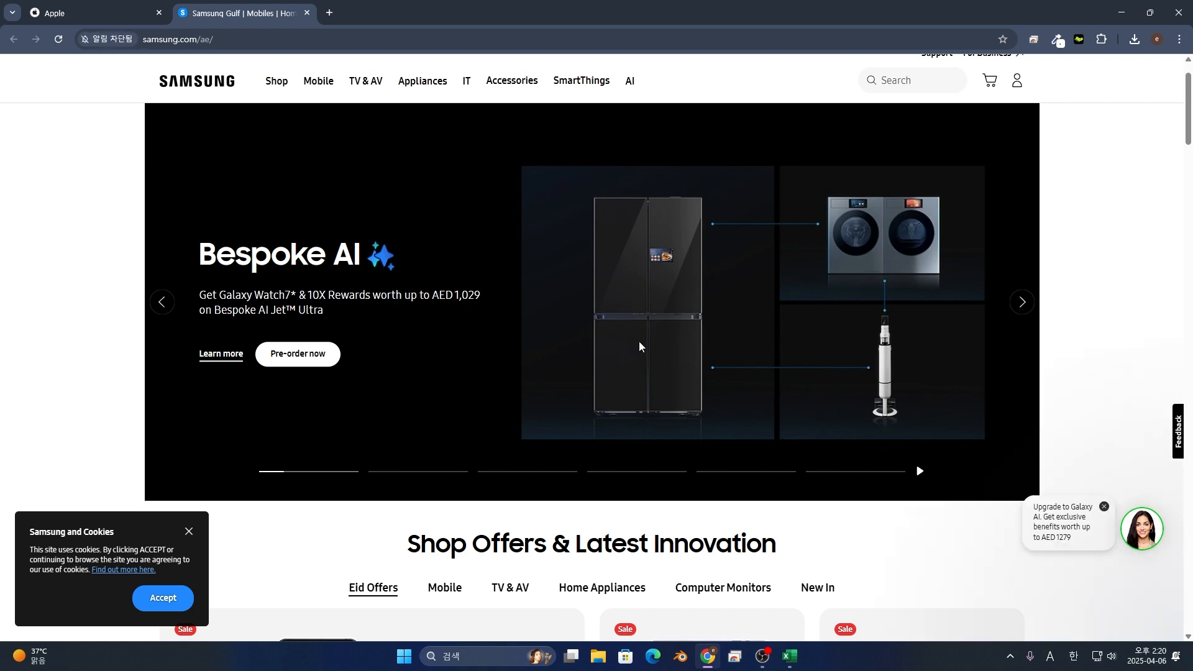
left_click(1178, 13)
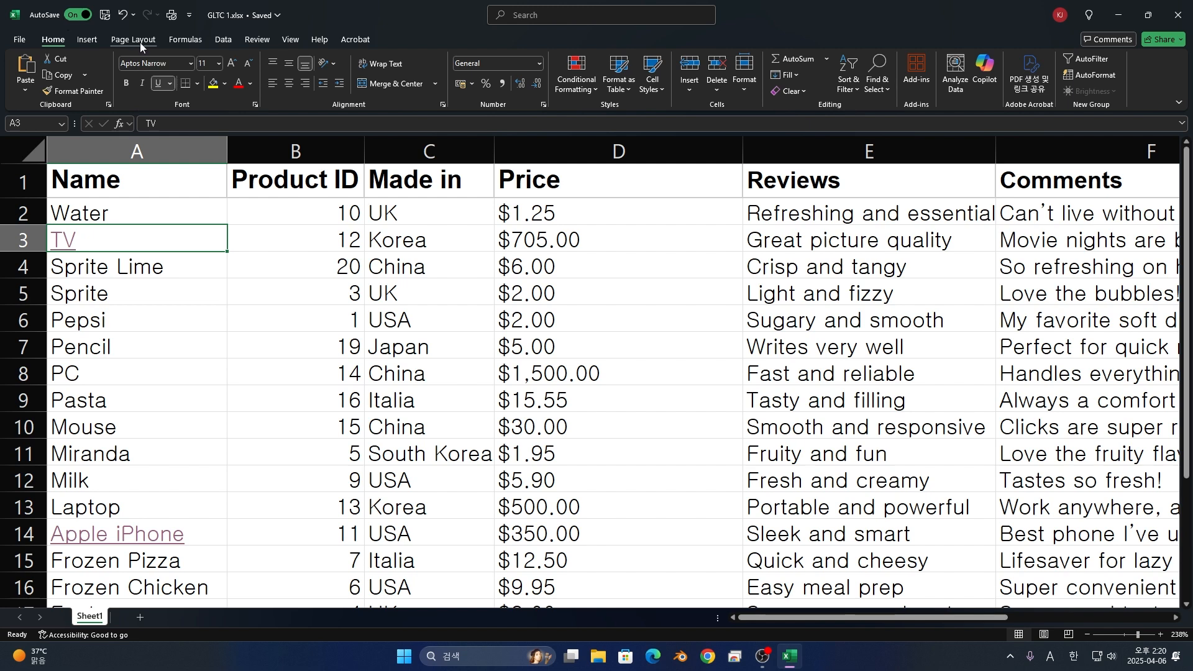
- Freeze the top row of the worksheet and check the headers while moving through the rows
left_click(289, 38)
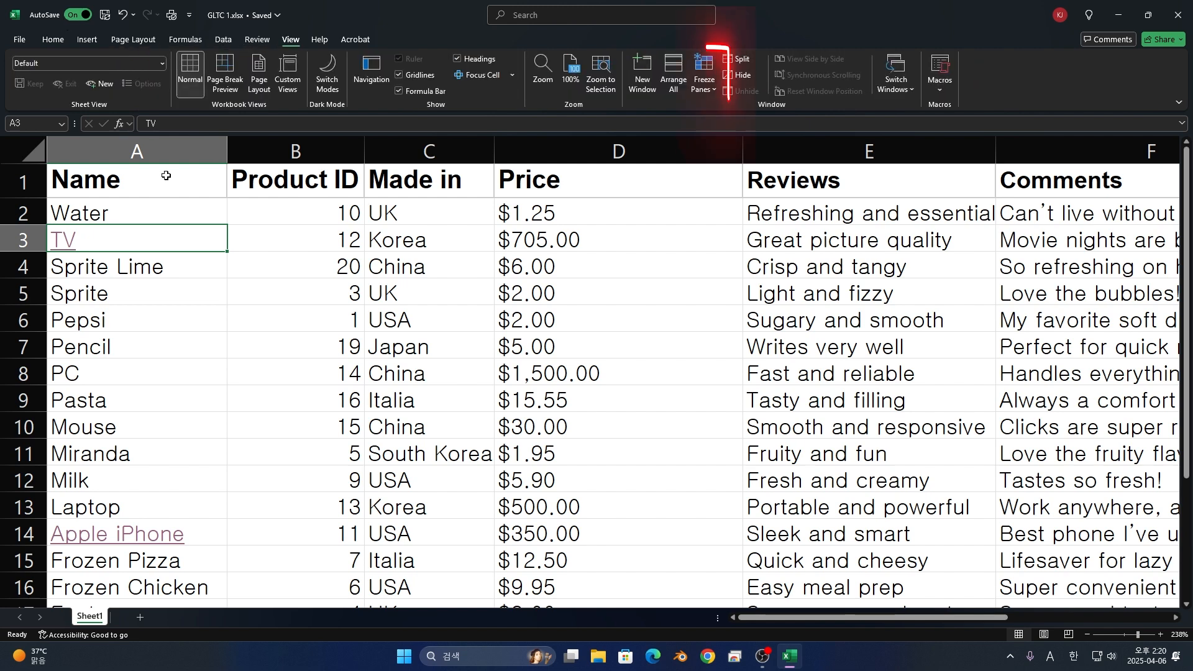
left_click(703, 85)
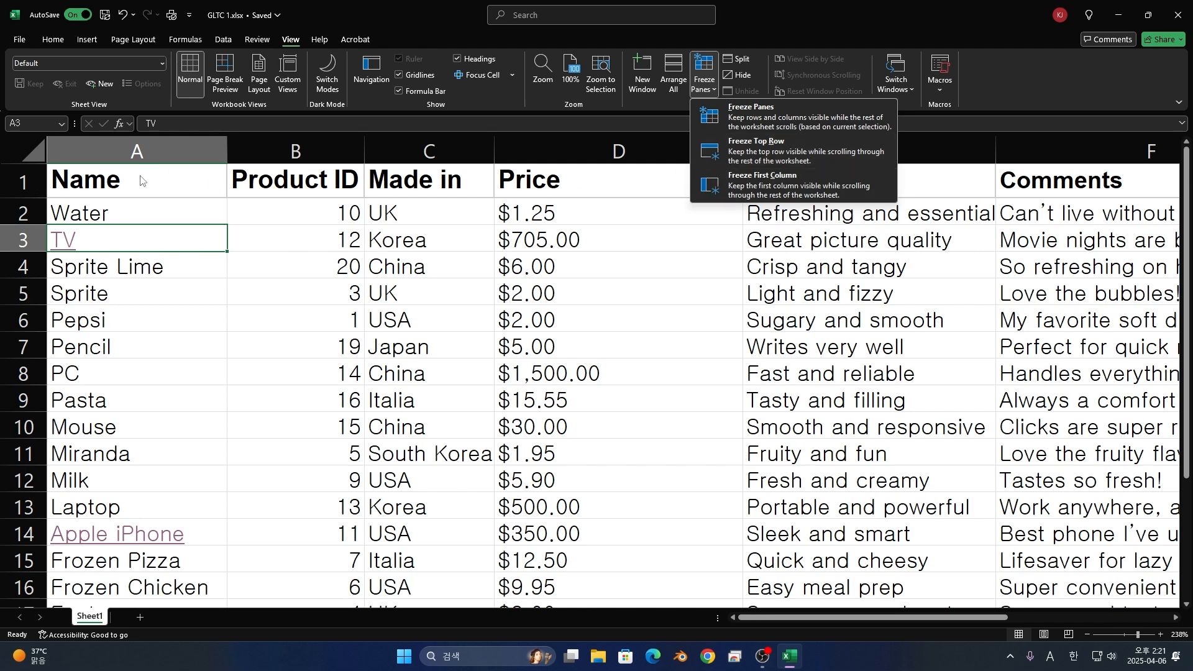
left_click(793, 144)
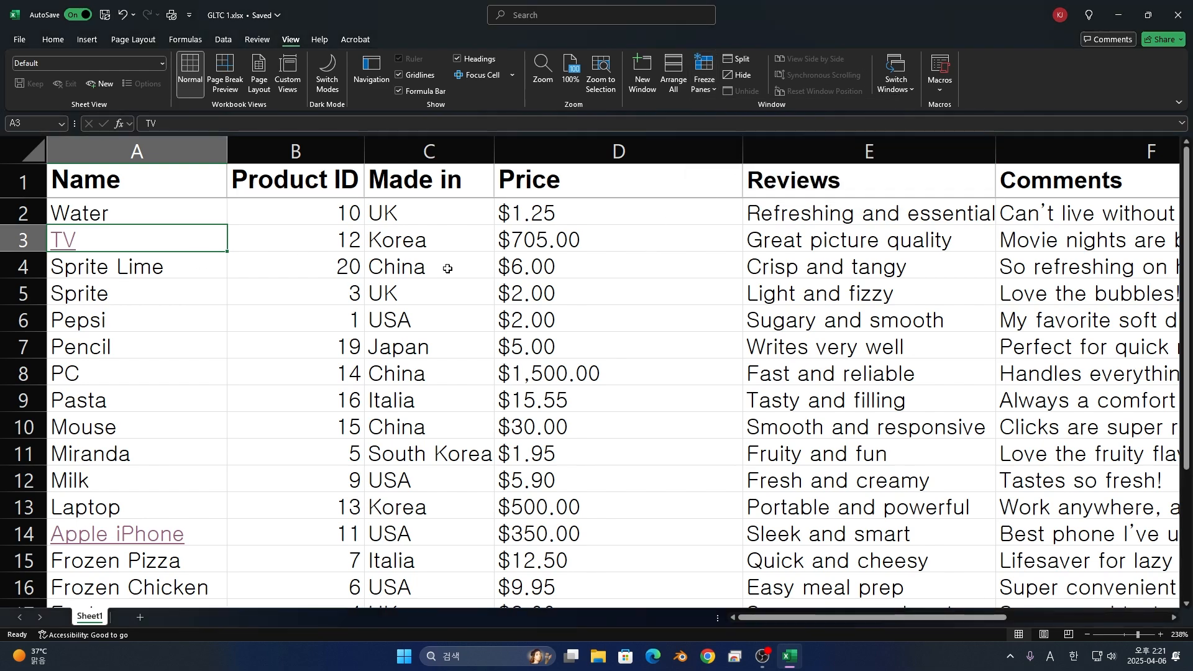
scroll(447, 269, "down", 4)
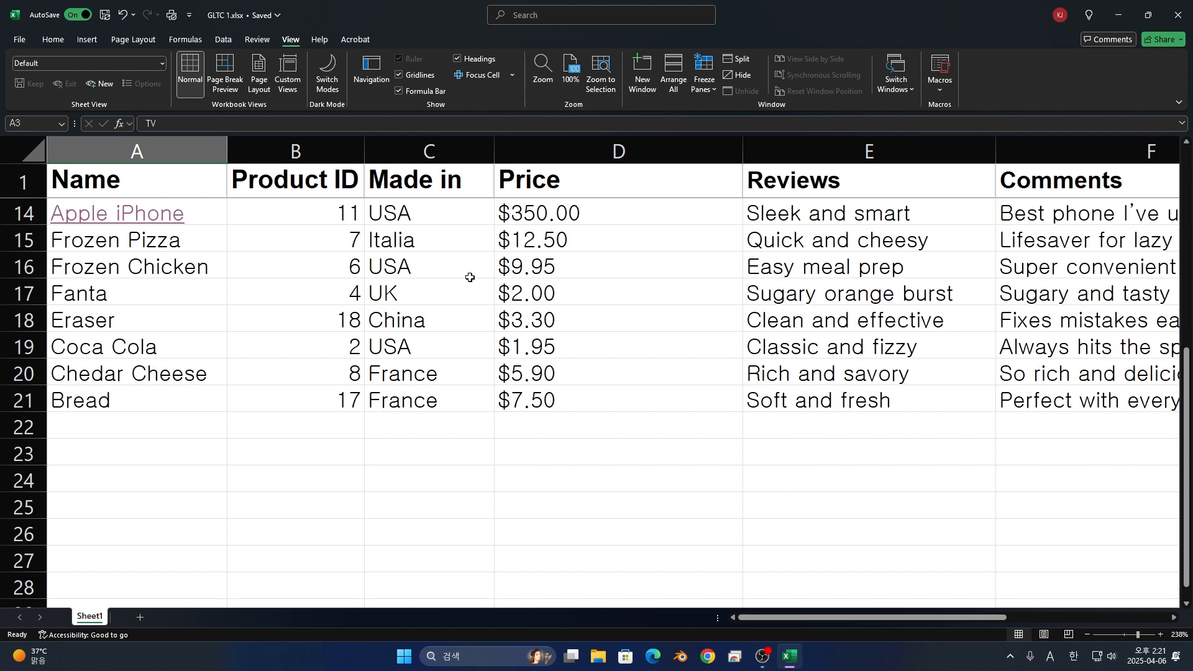
scroll(467, 272, "up", 4)
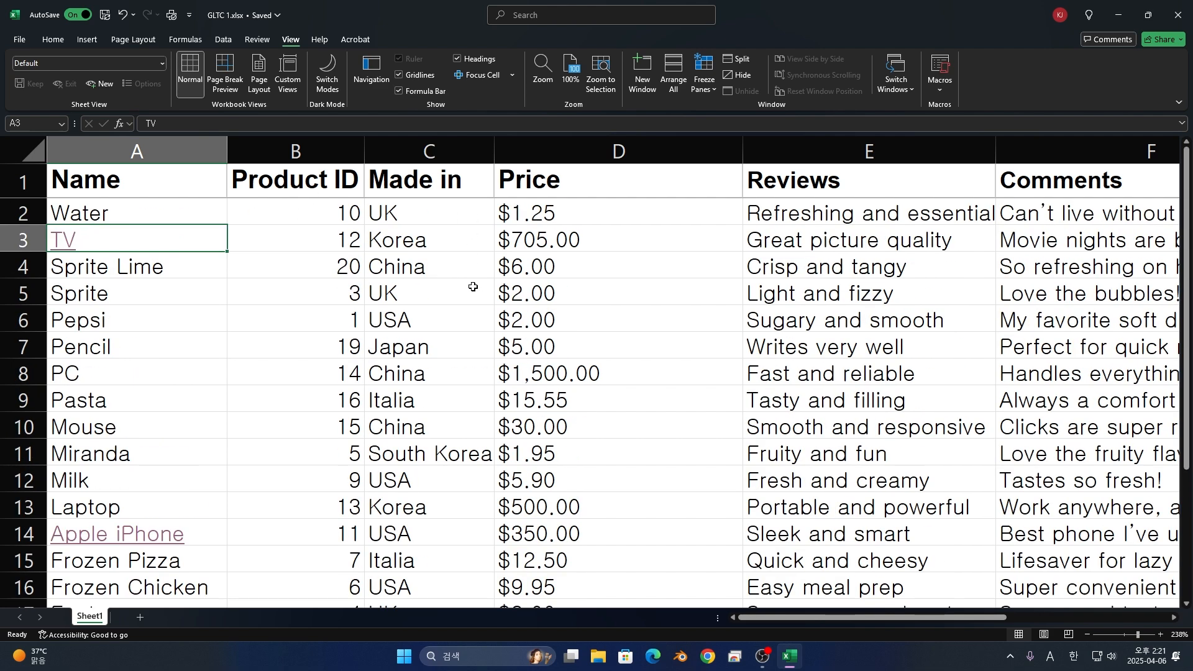
- Freeze the first column, check it while moving sideways through the columns, and unfreeze all panes
left_click(695, 91)
left_click(705, 193)
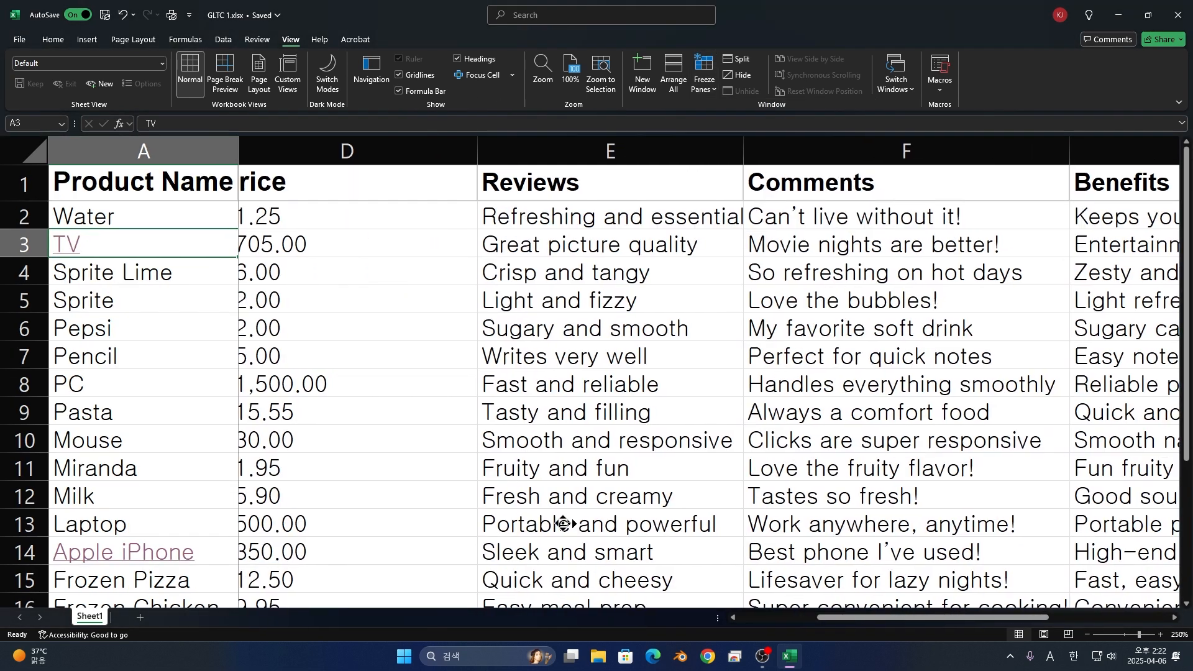
middle_click(570, 524)
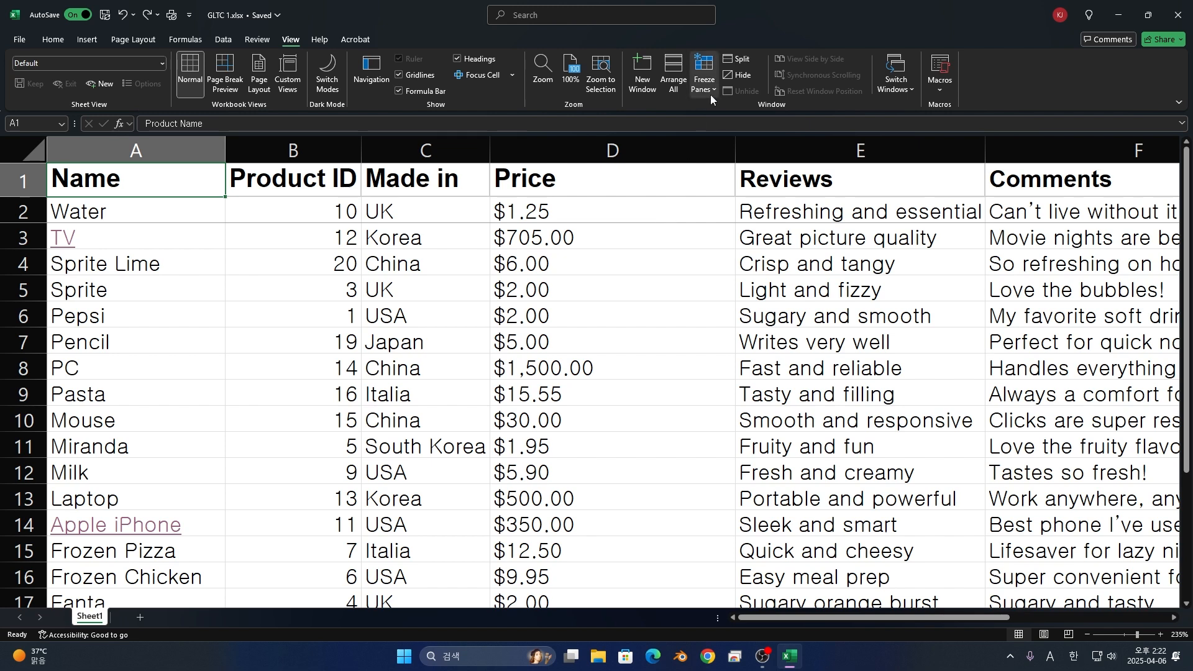
left_click(710, 95)
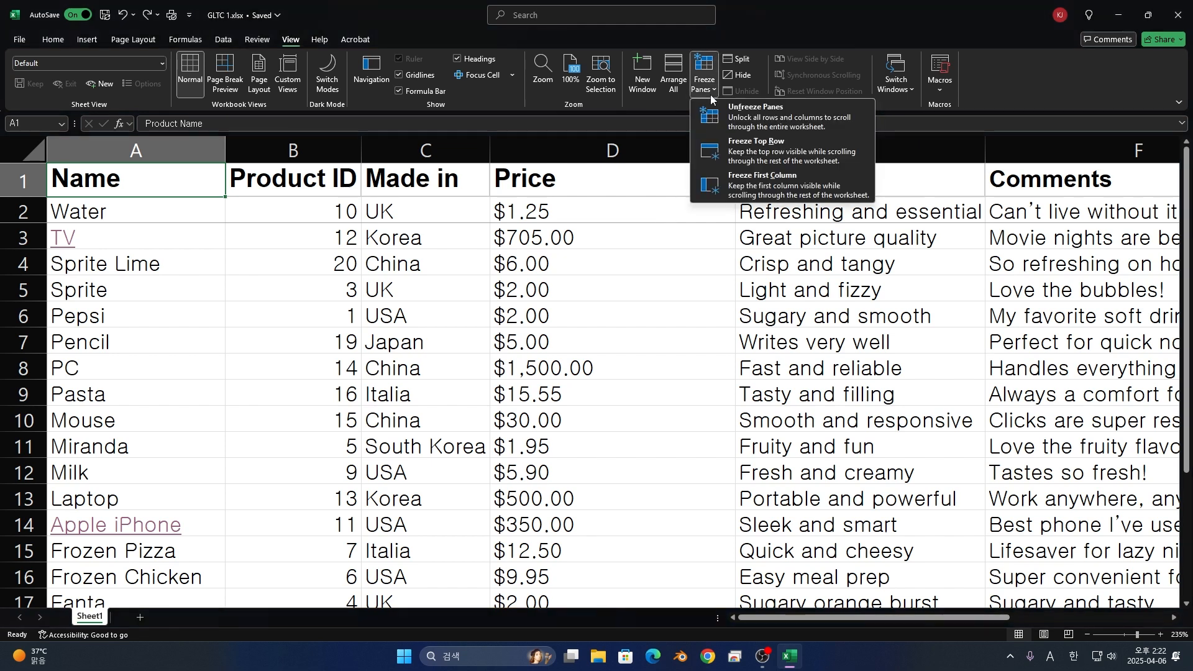
left_click(721, 127)
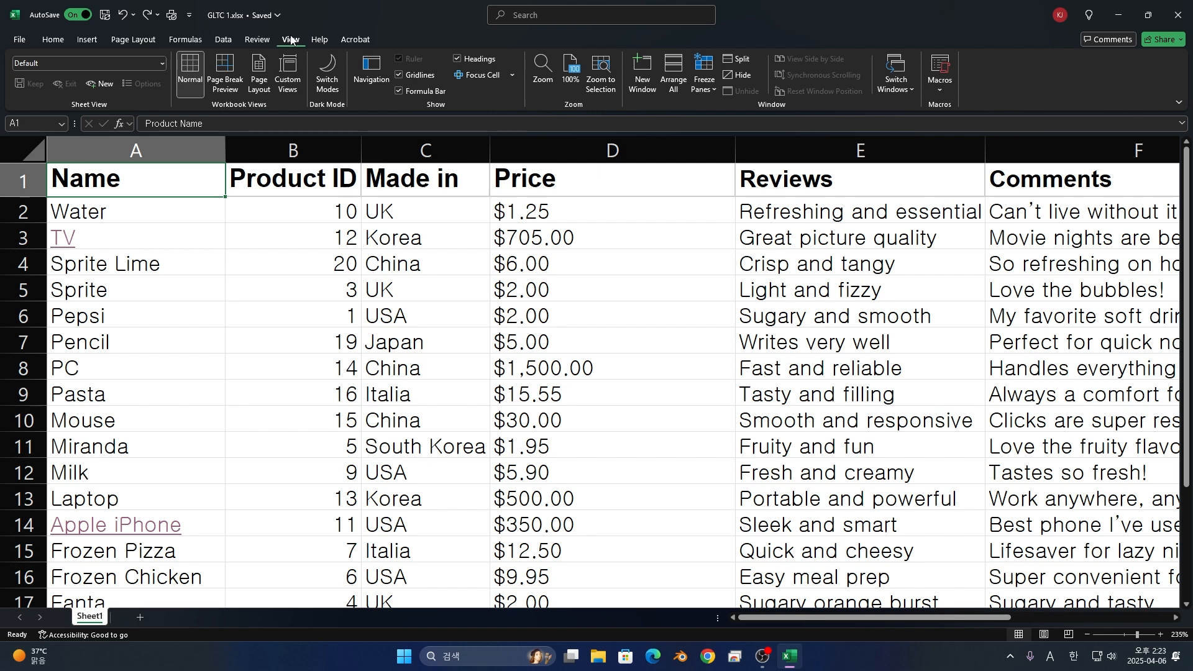
- Split the worksheet window into four panes and select cell C13 in the lower pane
left_click(744, 60)
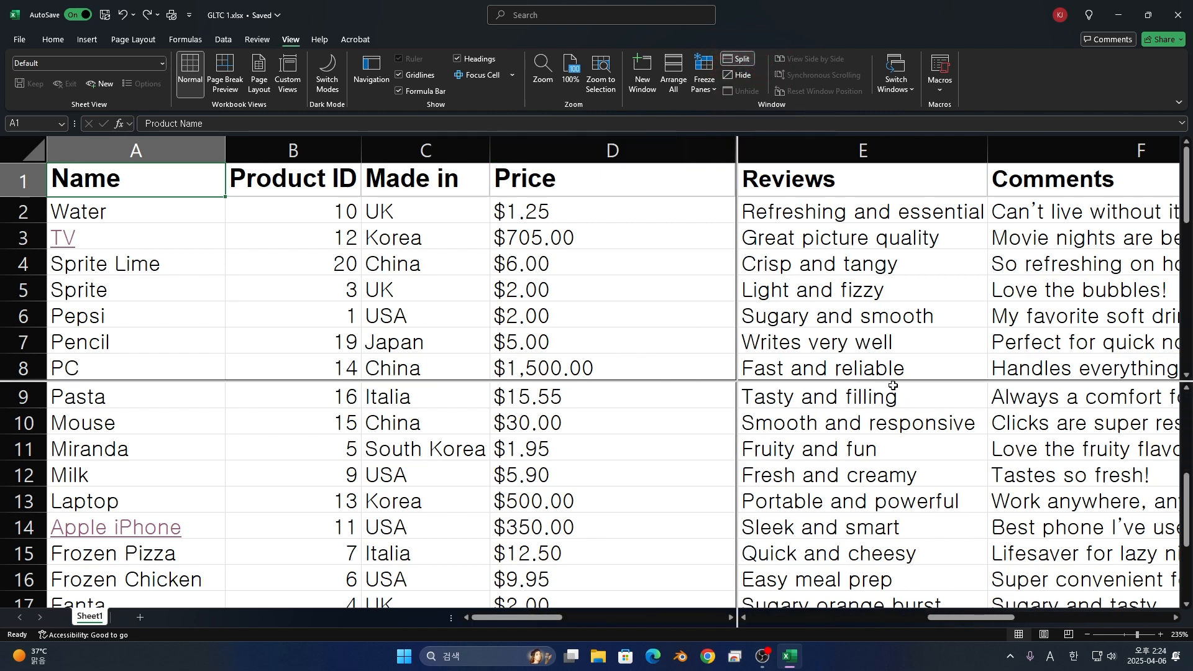
scroll(346, 360, "down", 5)
left_click(274, 391)
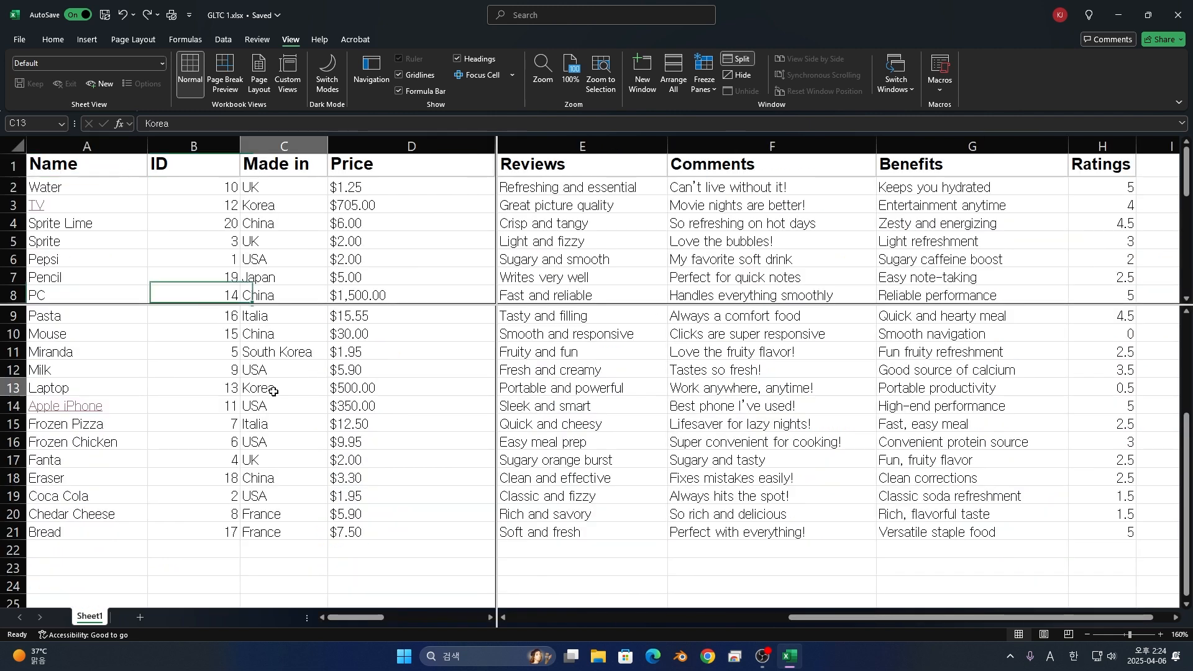
- View different rows and columns in each of the four split panes, and remove the split
left_click_drag(357, 617, 401, 597)
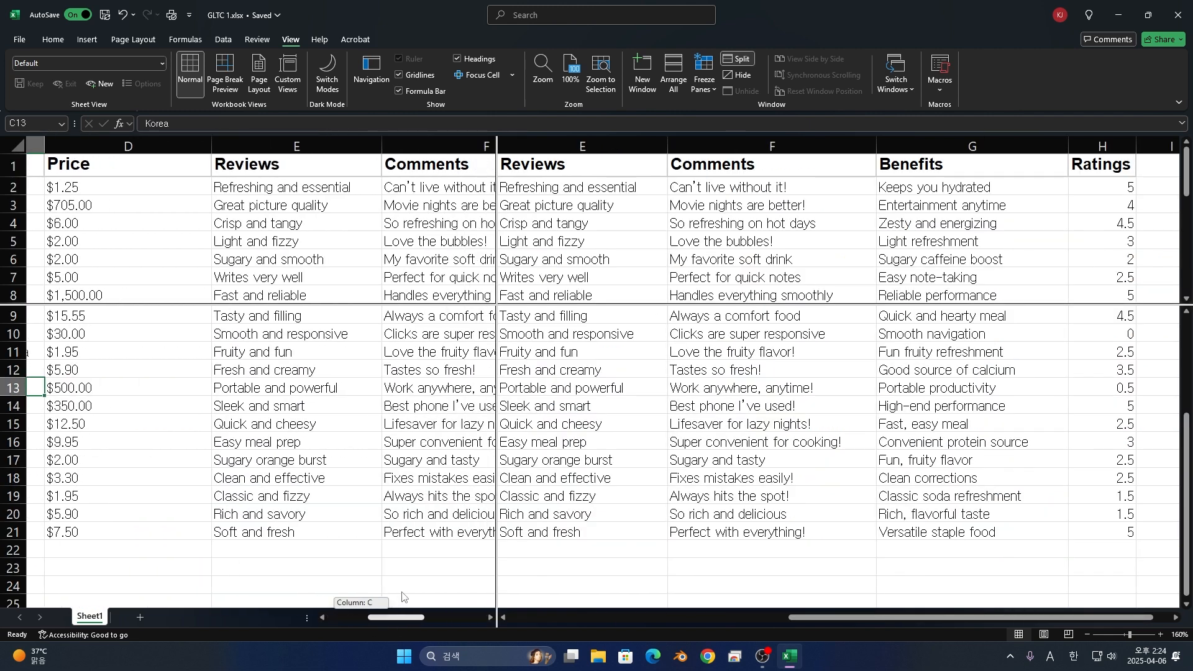
left_click_drag(1186, 176, 1185, 235)
left_click_drag(1049, 620, 966, 621)
left_click_drag(1185, 251, 1186, 185)
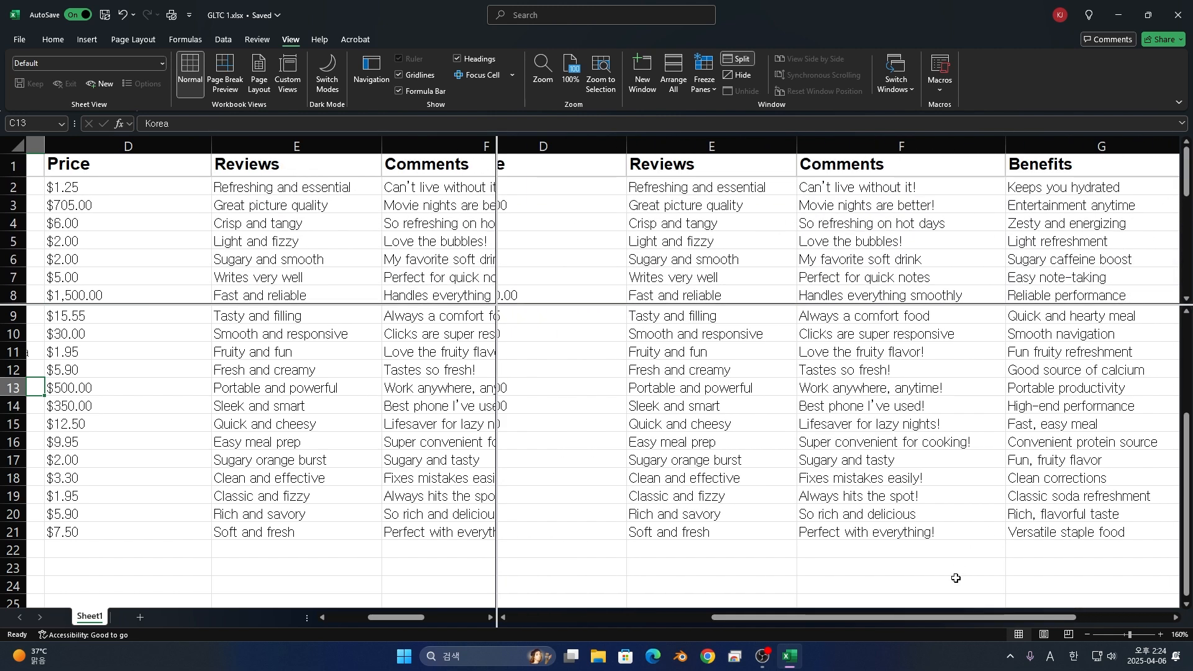
left_click_drag(1186, 479, 1186, 419)
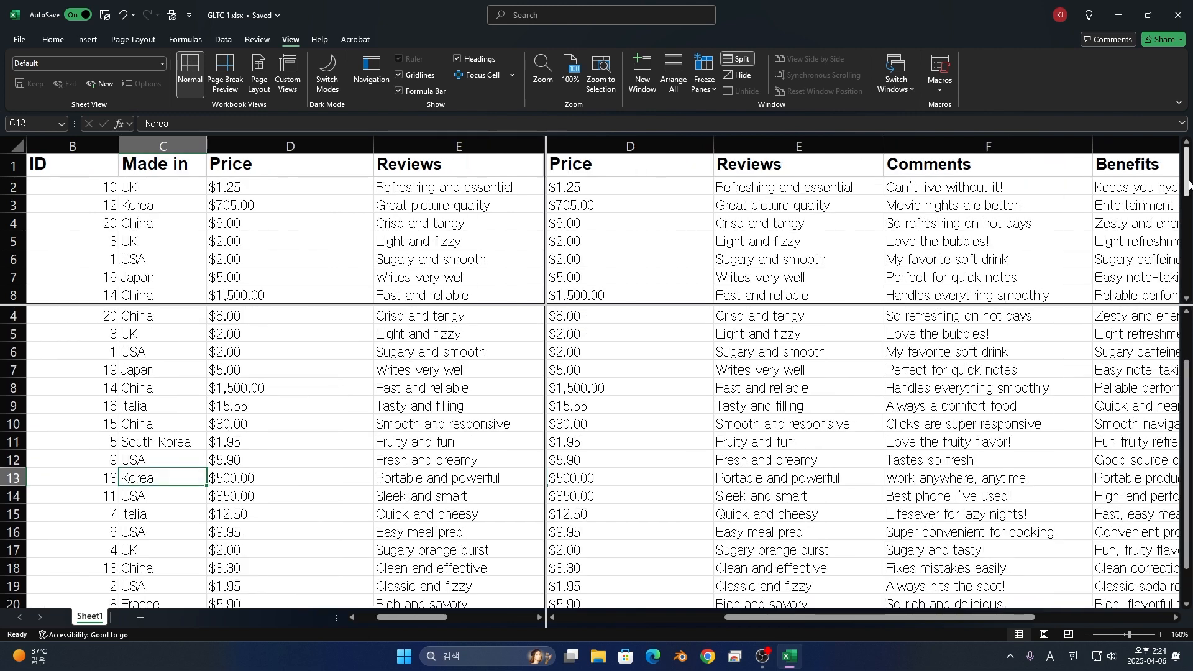
left_click_drag(1186, 182, 1186, 210)
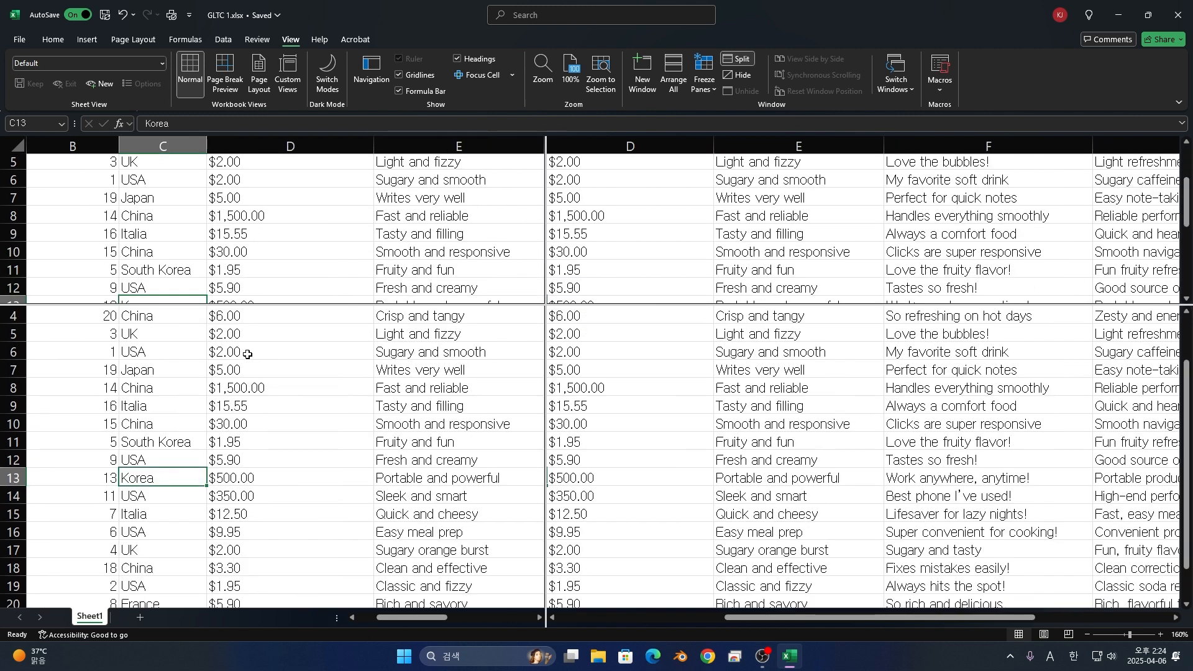
left_click_drag(410, 618, 236, 589)
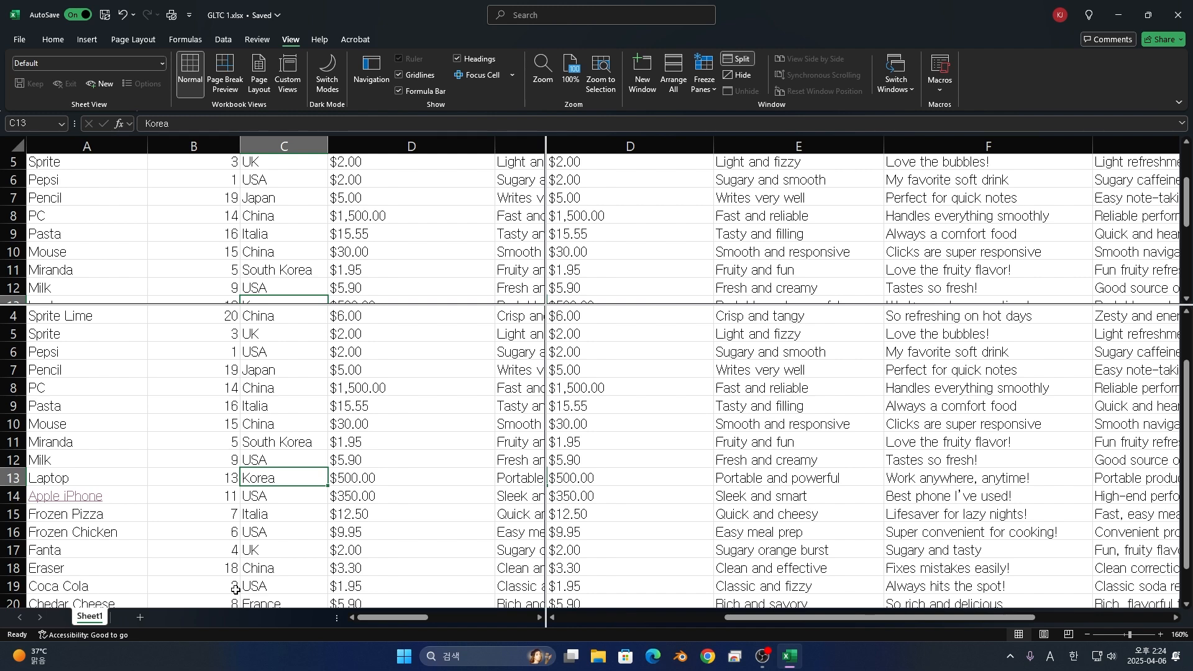
left_click(730, 64)
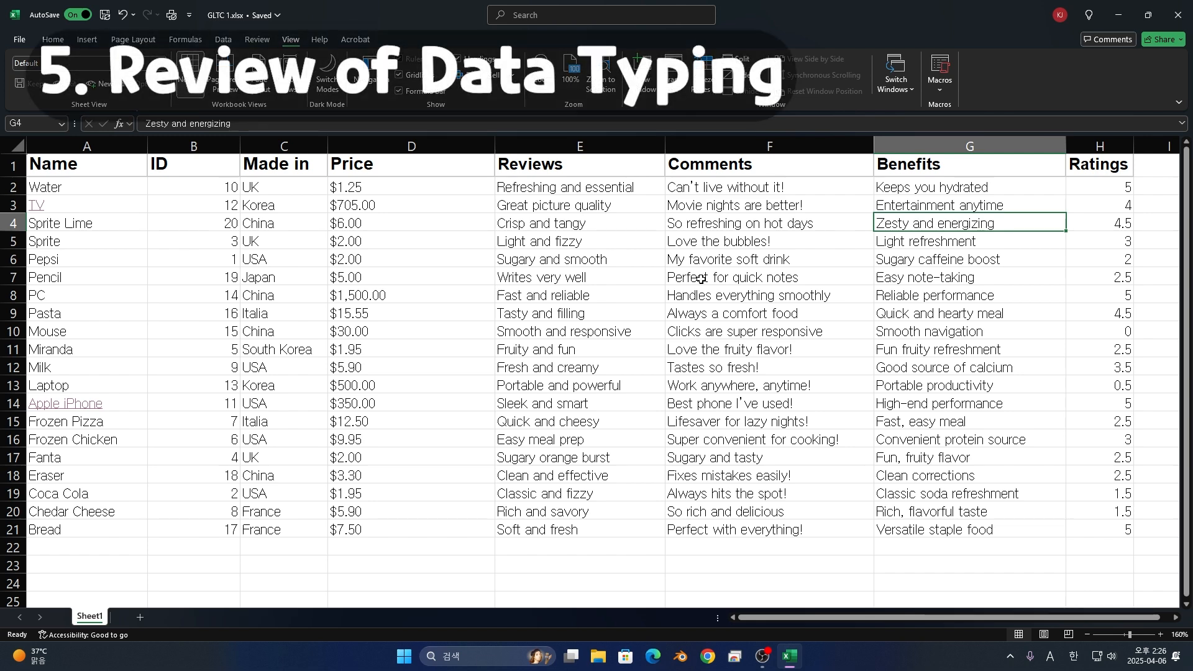
- Enter chocolate as a new product name in cell A22, directly below Bread
scroll(452, 411, "down", 1)
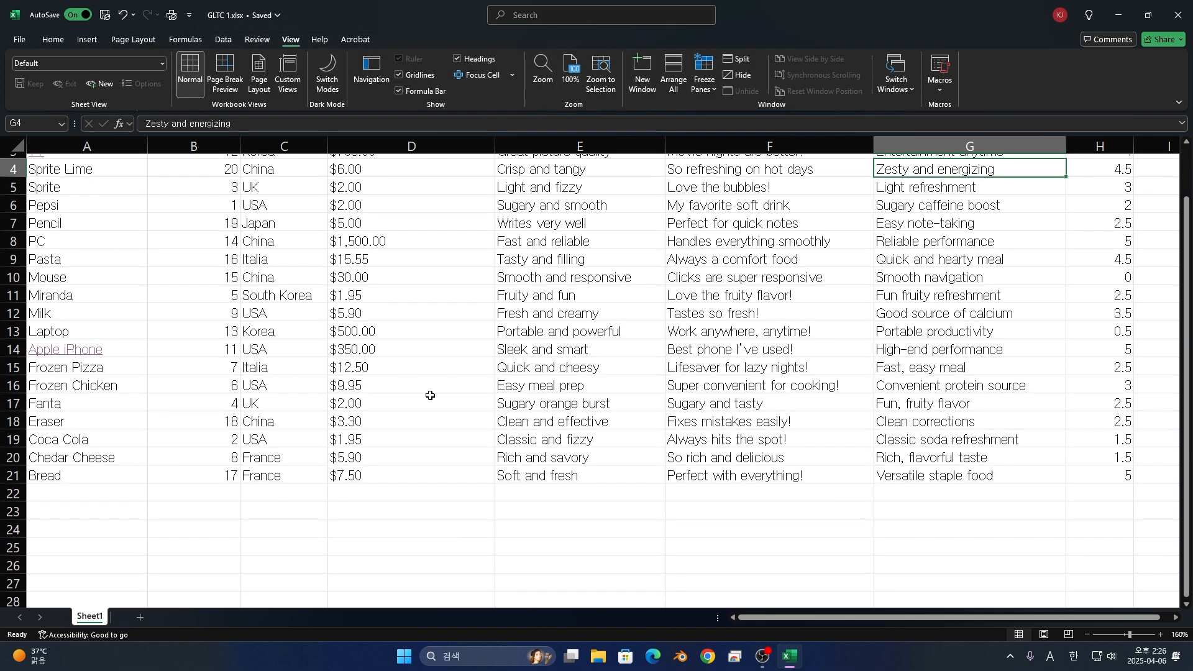
left_click(83, 490)
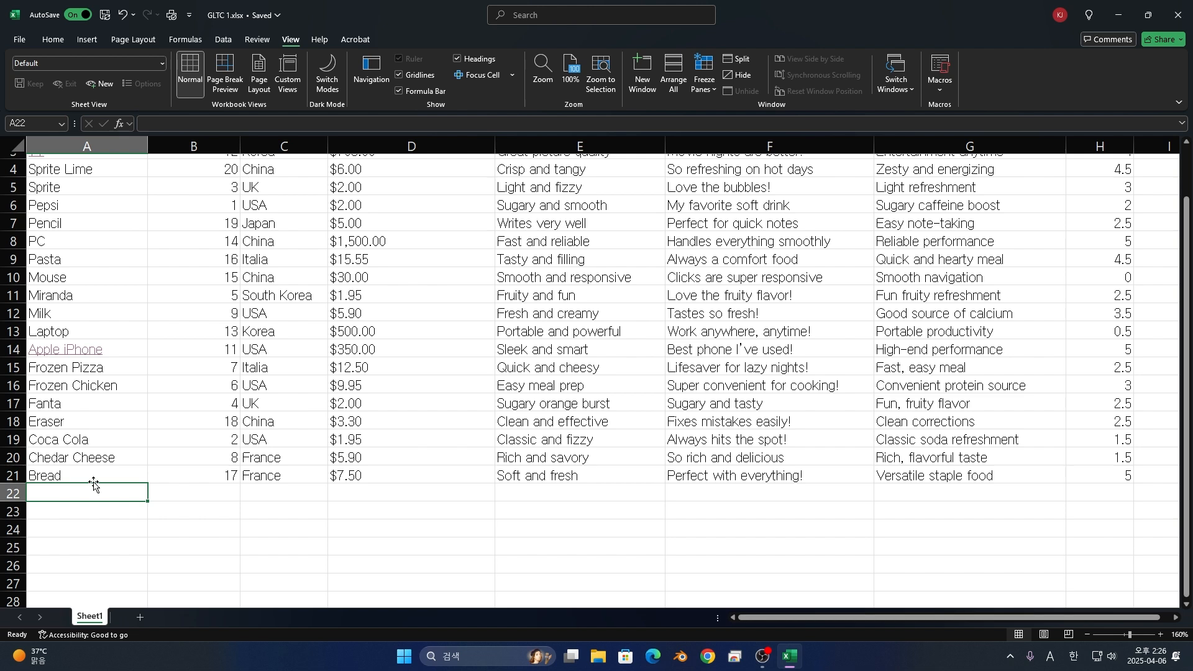
type("Co")
key("BackSpace")
key("BackSpace")
key("BackSpace")
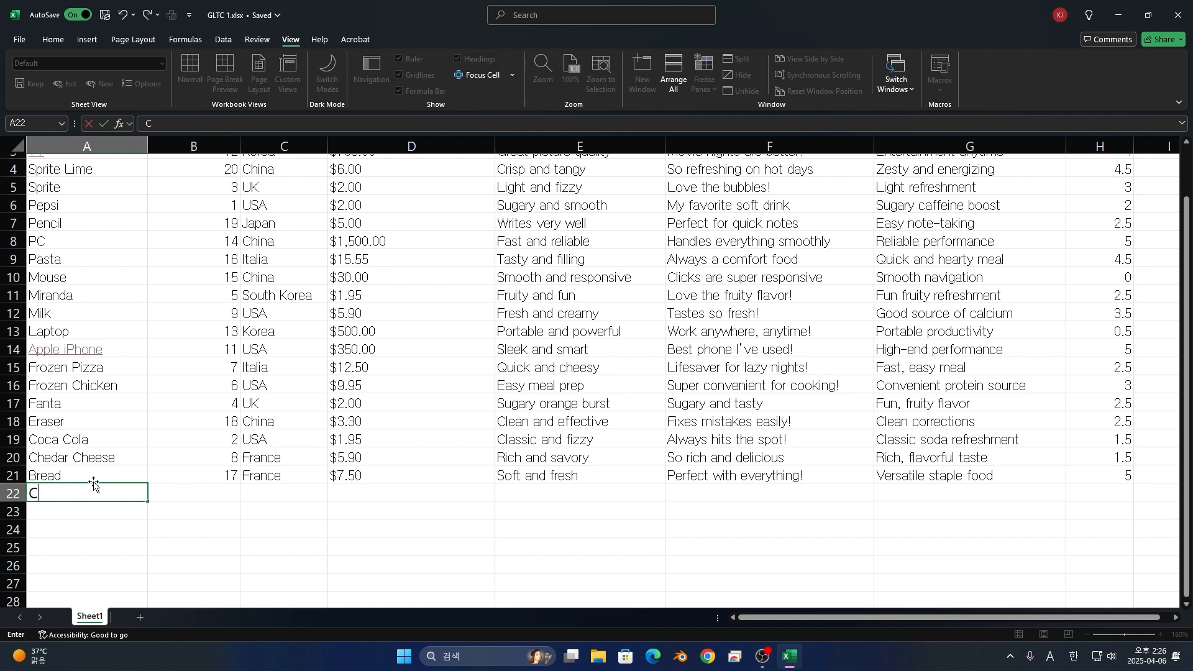
type("cholo")
key("BackSpace")
key("BackSpace")
type("colate")
key("Return")
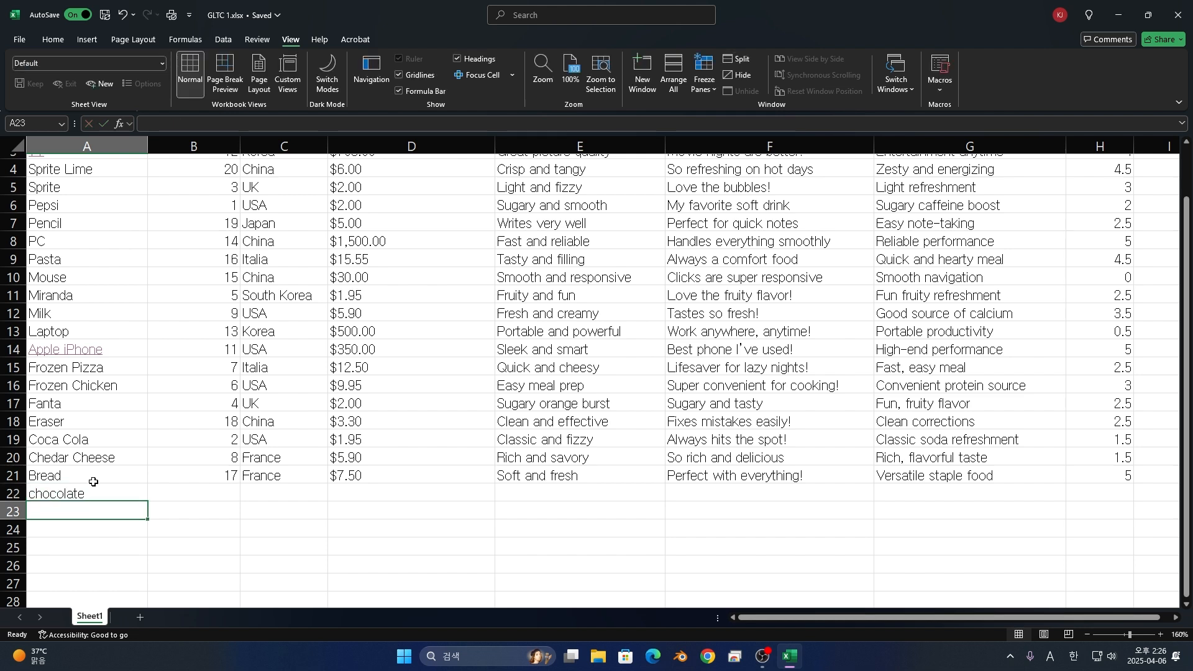
- Return to cell A22, move down to the cell below it, and move across to B23
left_click(93, 485)
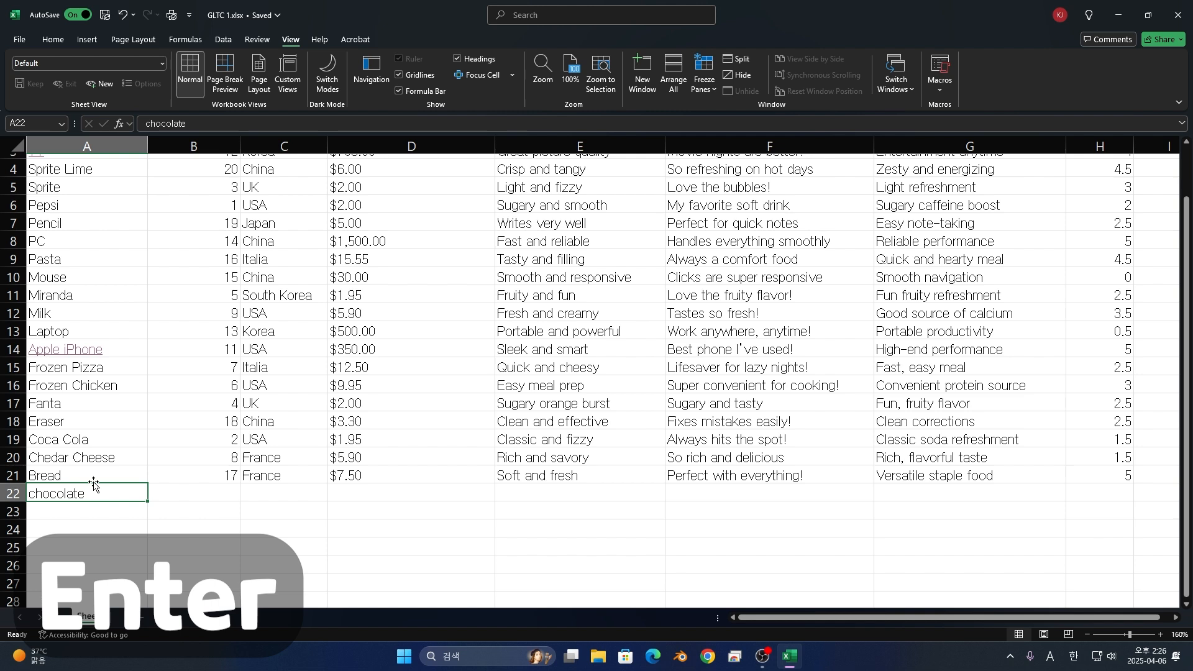
key("Return")
key("Tab")
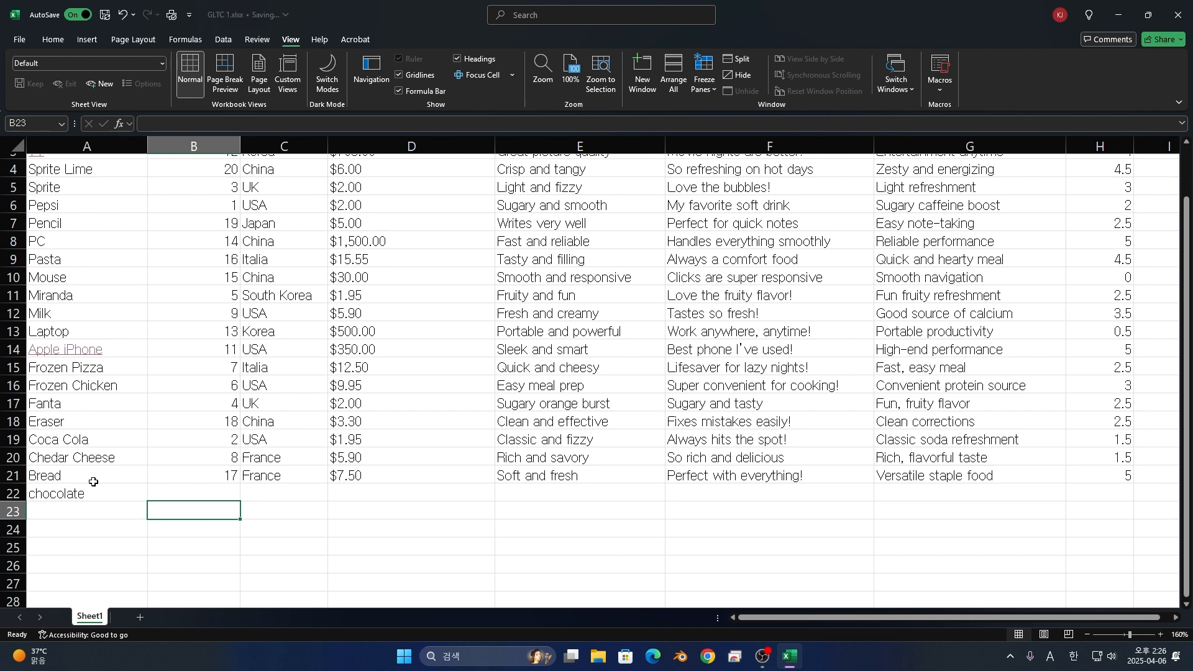
- Copy the PC's ID from cell B8 and paste it into cell B22 beside chocolate
key("ctrl+c")
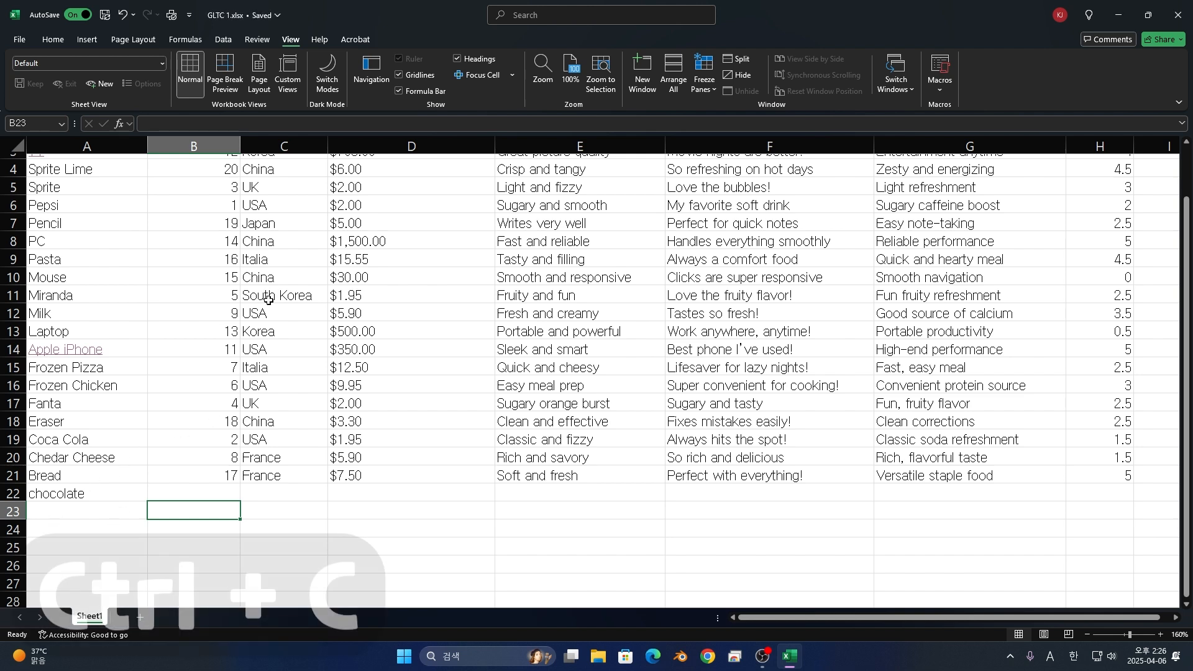
left_click(213, 246)
key("ctrl+c")
left_click(205, 488)
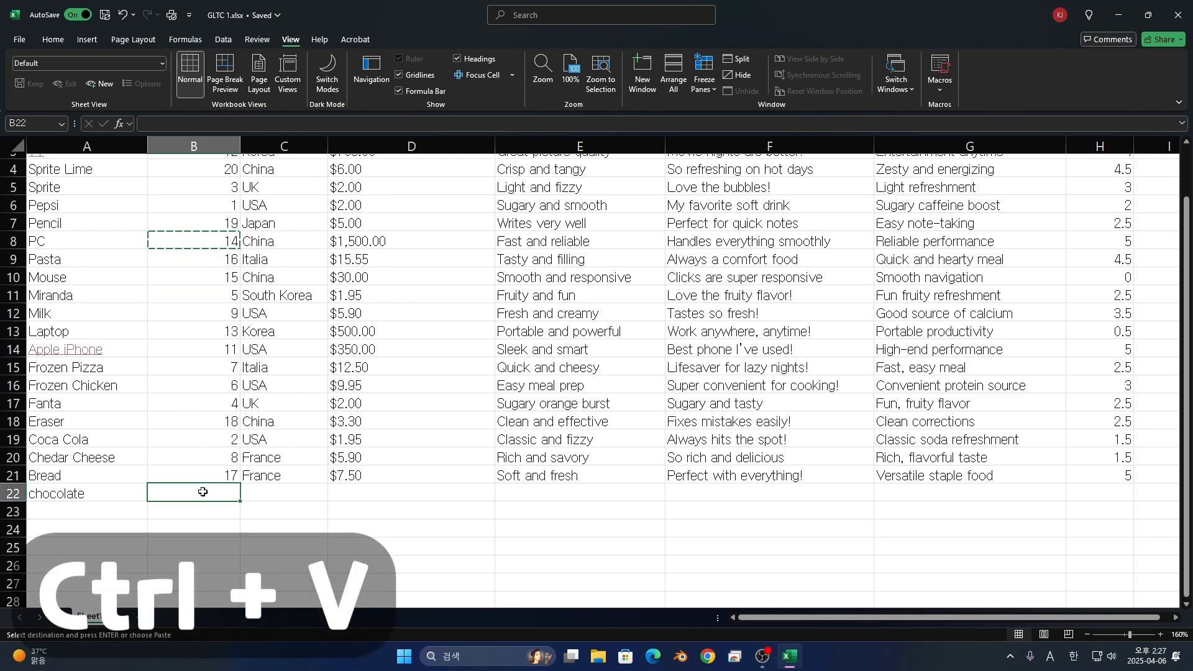
key("ctrl+v")
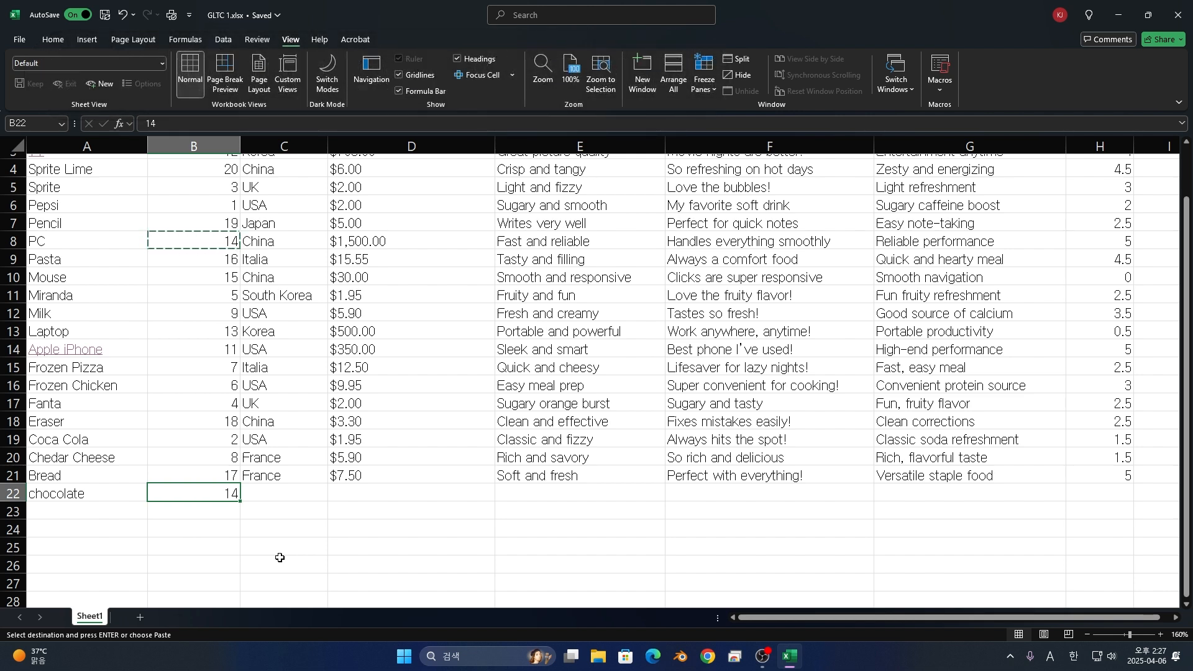
- Edit the chocolate ID in cell B22 directly in the cell and set it to 29
double_click(207, 486)
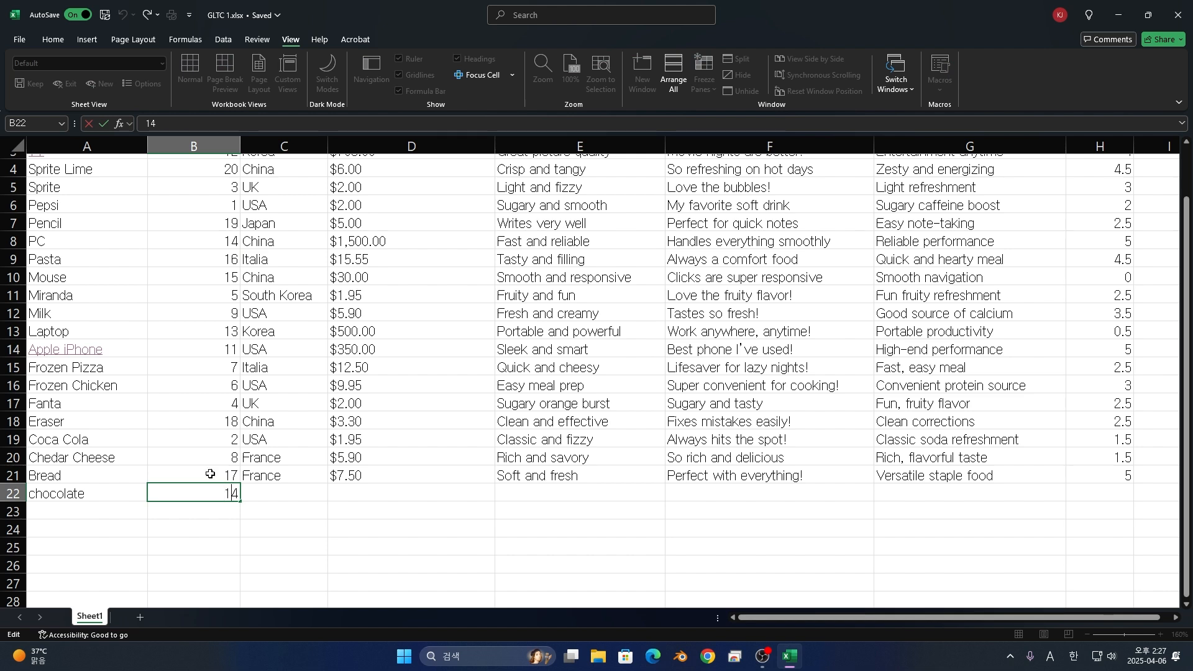
key("BackSpace")
type("29")
key("Return")
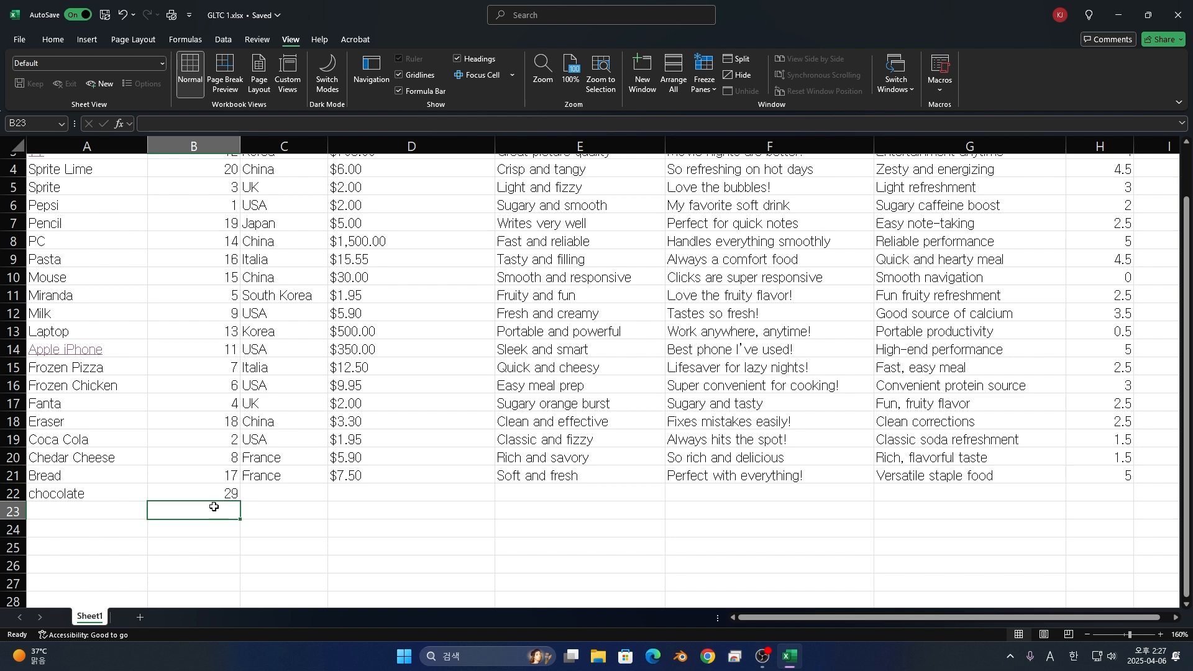
- Reopen the chocolate ID in cell B22 for editing and set it to 28
left_click(188, 495)
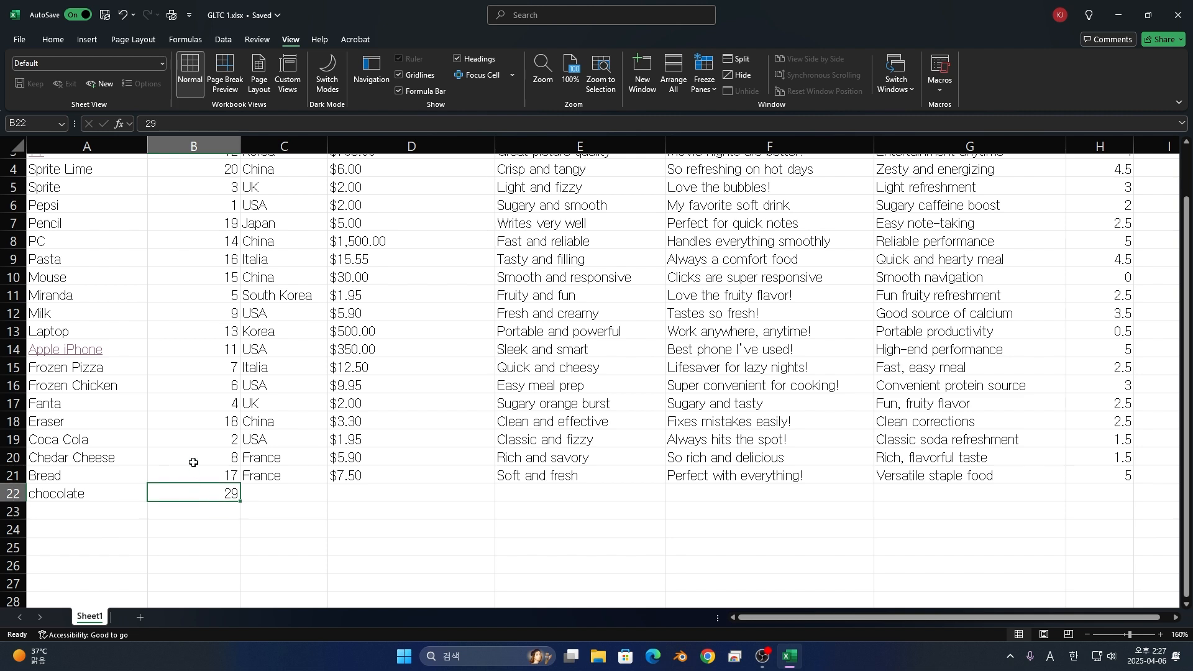
left_click(241, 118)
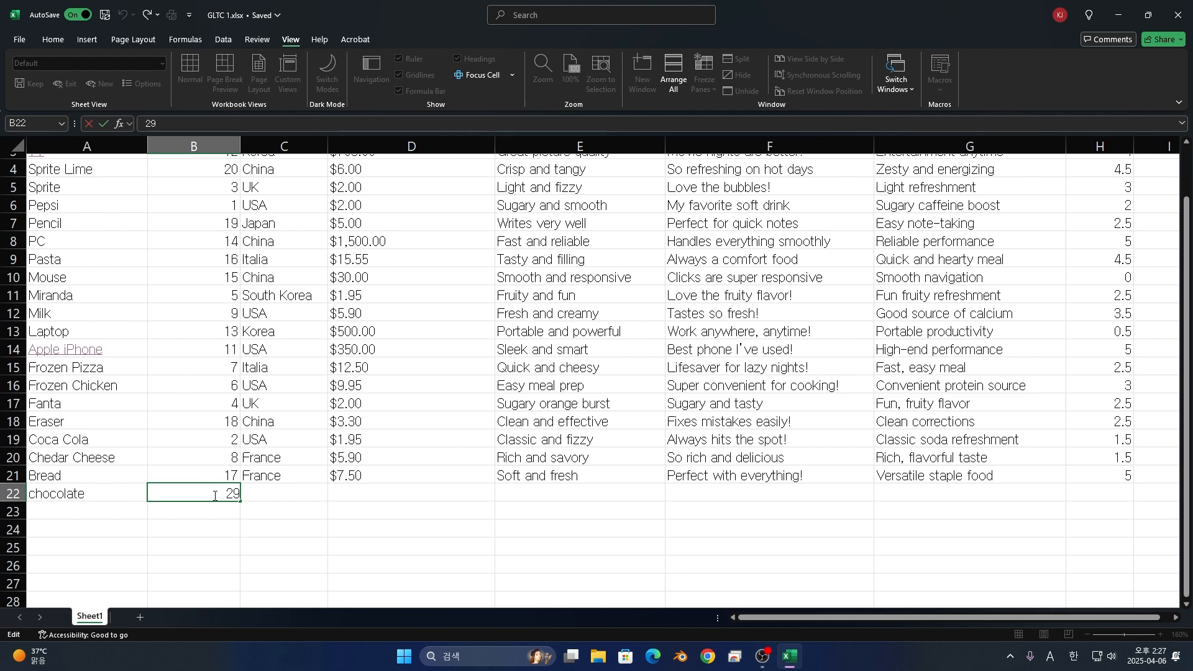
key("F2")
key("BackSpace")
key("BackSpace")
type("28")
key("Return")
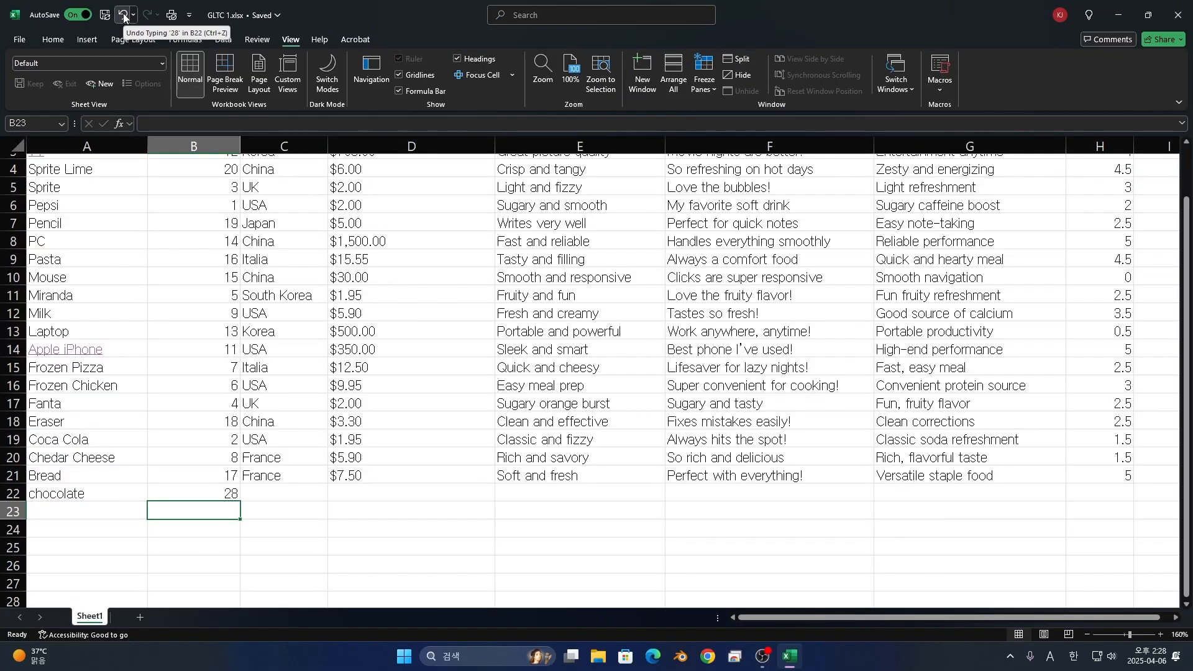
- Undo the recent entries in row 22, back through the chocolate name in cell A22
left_click(124, 16)
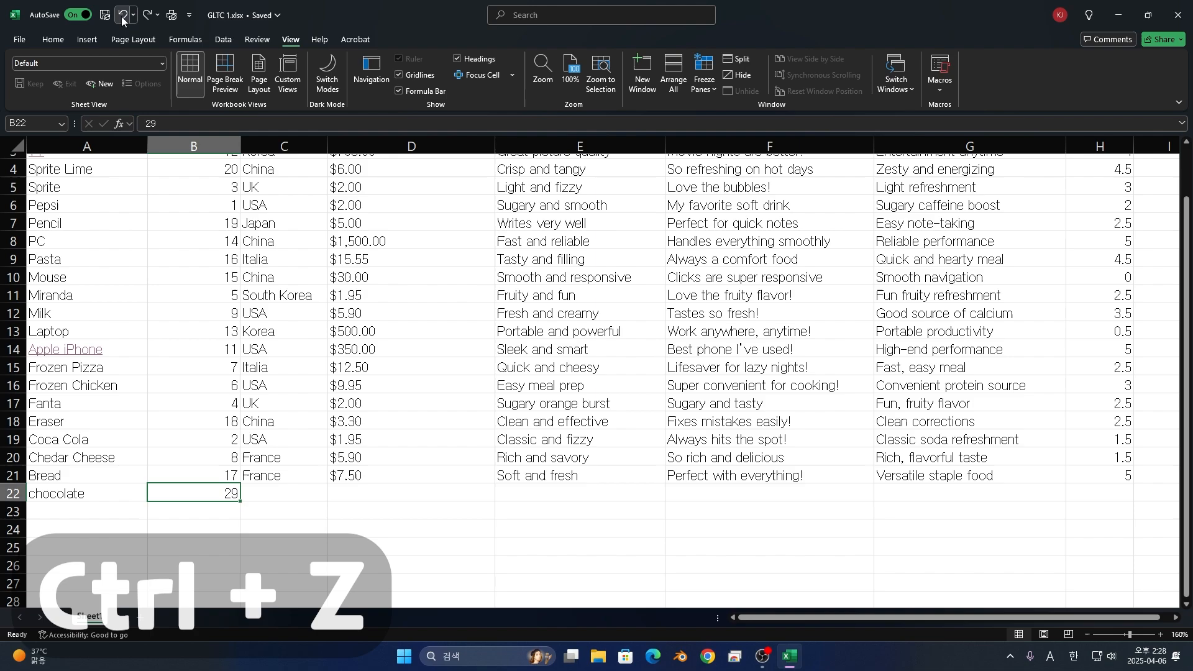
left_click(123, 19)
key("ctrl+z")
key("ctrl+z")
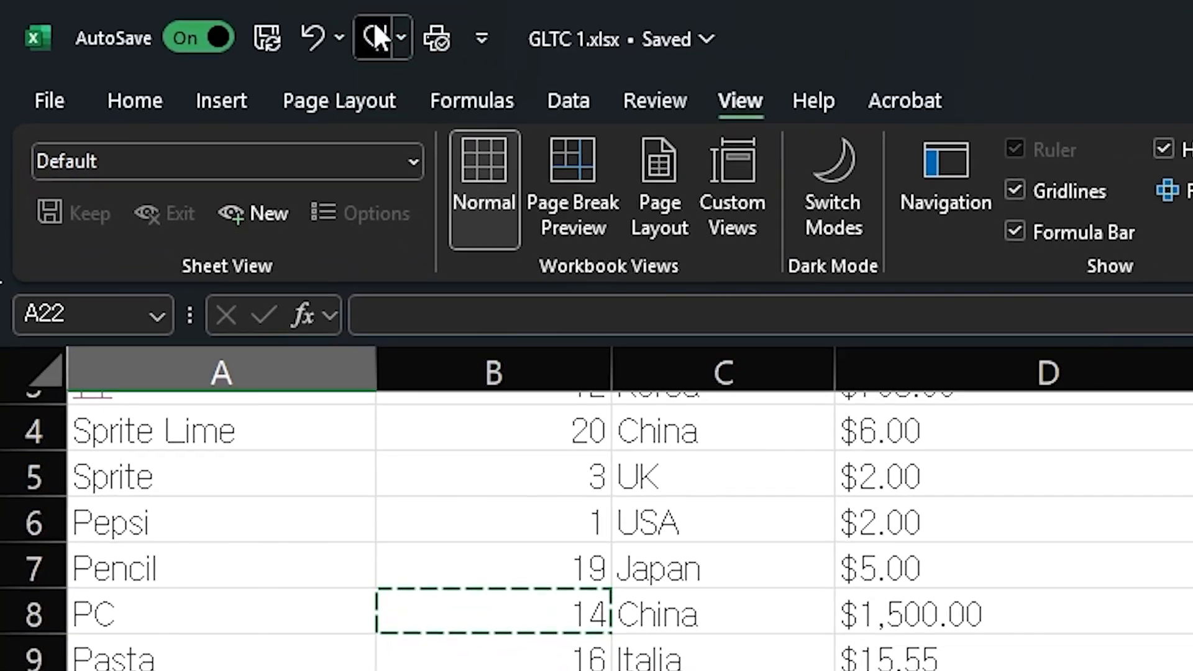
- Redo all the undone entries in row 22, up to the ID 28 in cell B22
left_click(403, 40)
left_click(403, 40)
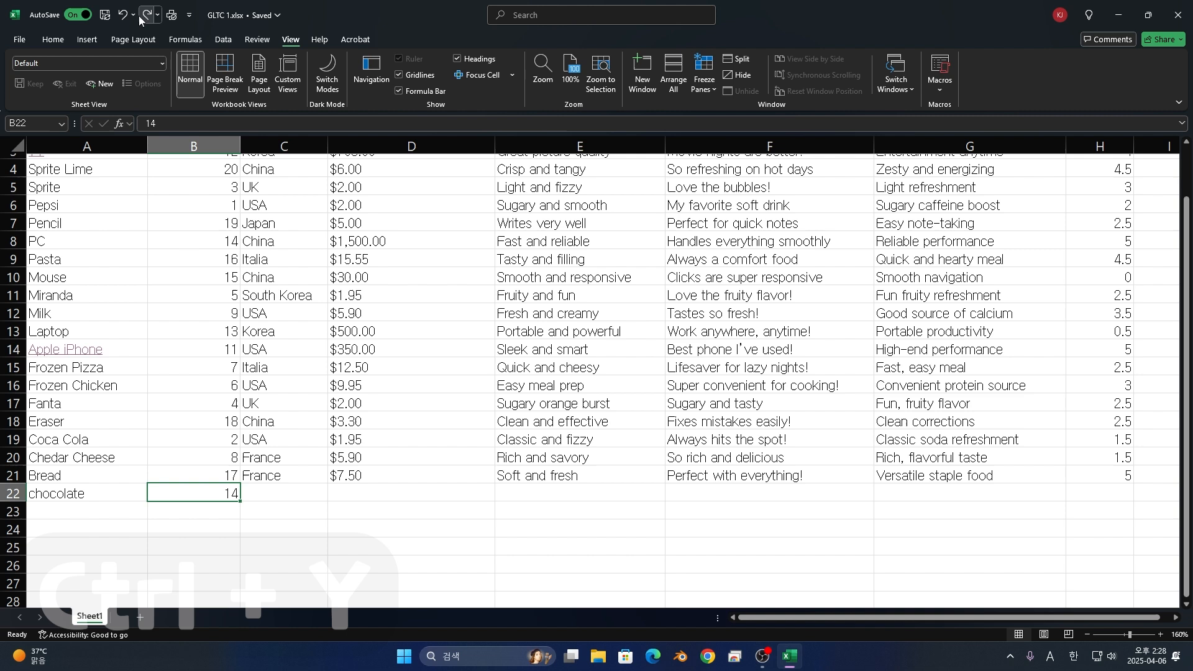
key("ctrl+y")
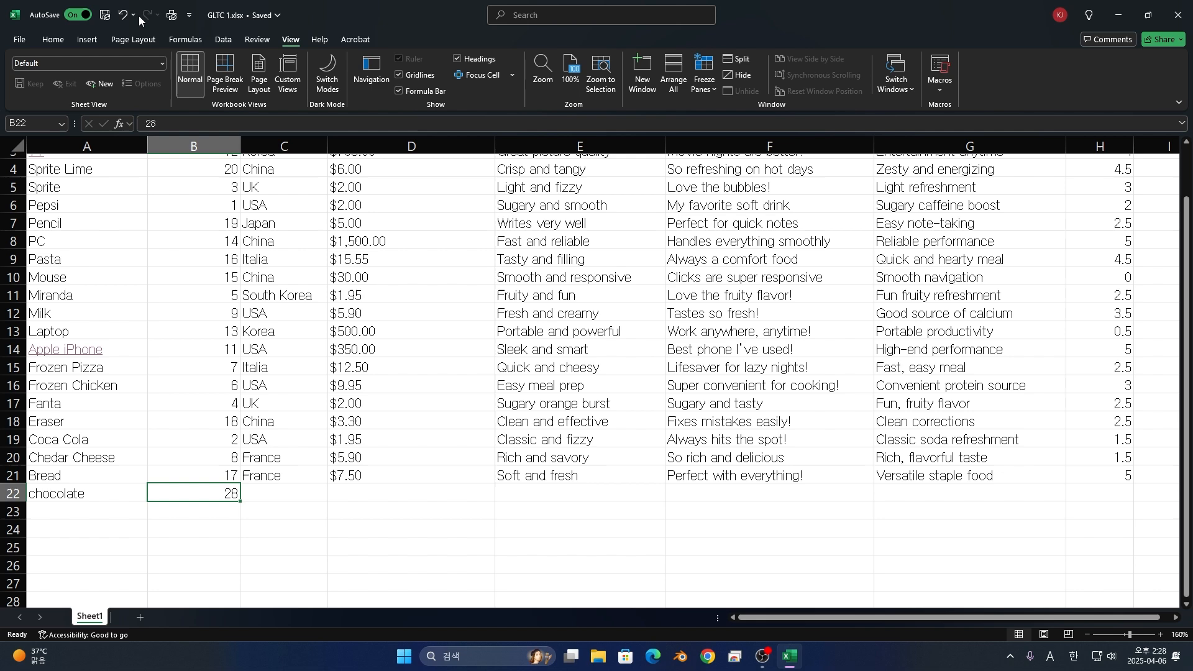
- Set the font of the header cells A1:H1 to the AniMe Vision - MB_EN typeface
scroll(94, 168, "up", 1)
left_click(96, 168)
left_click_drag(100, 170, 1071, 144)
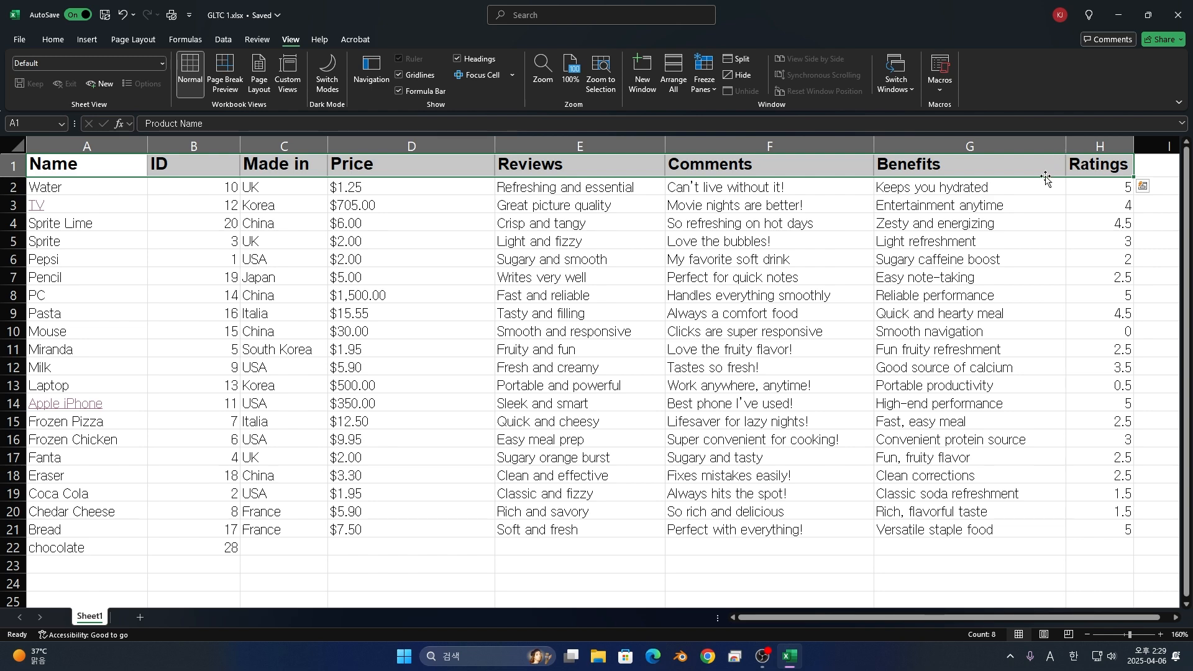
left_click(41, 40)
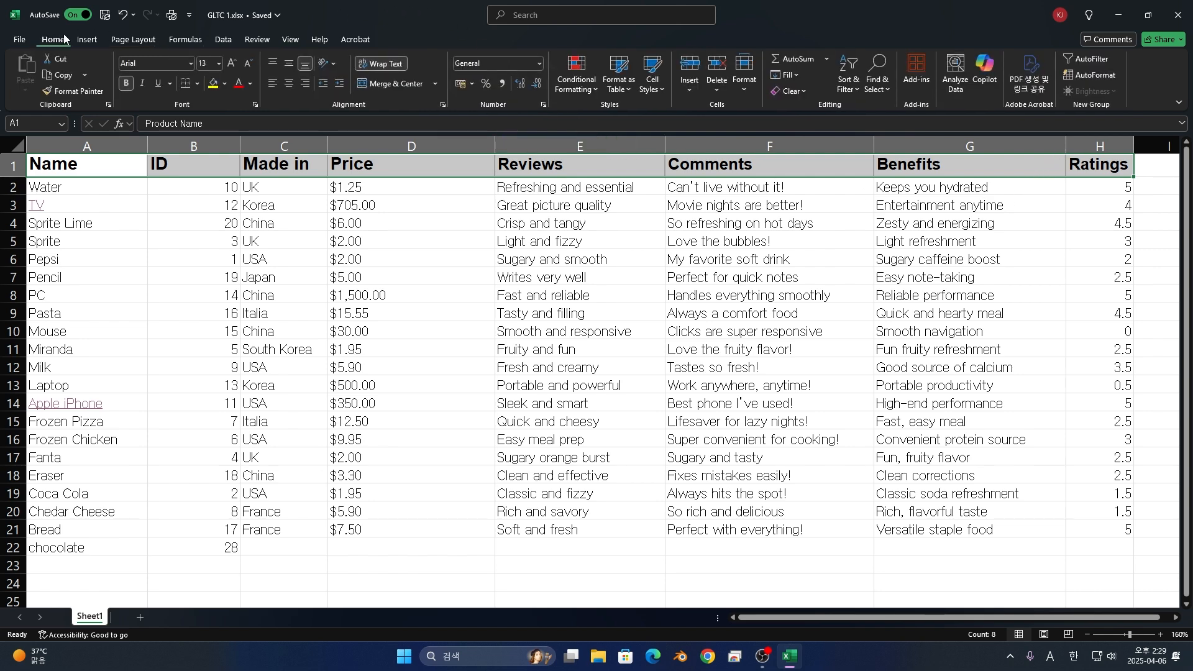
left_click(189, 63)
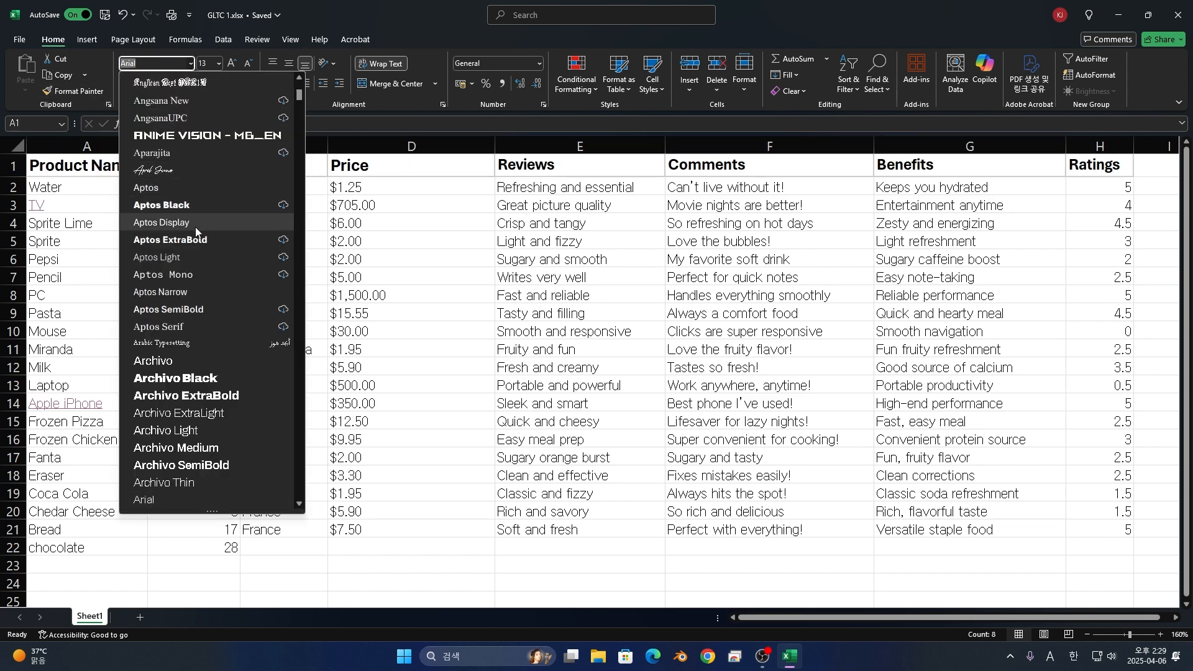
left_click(188, 137)
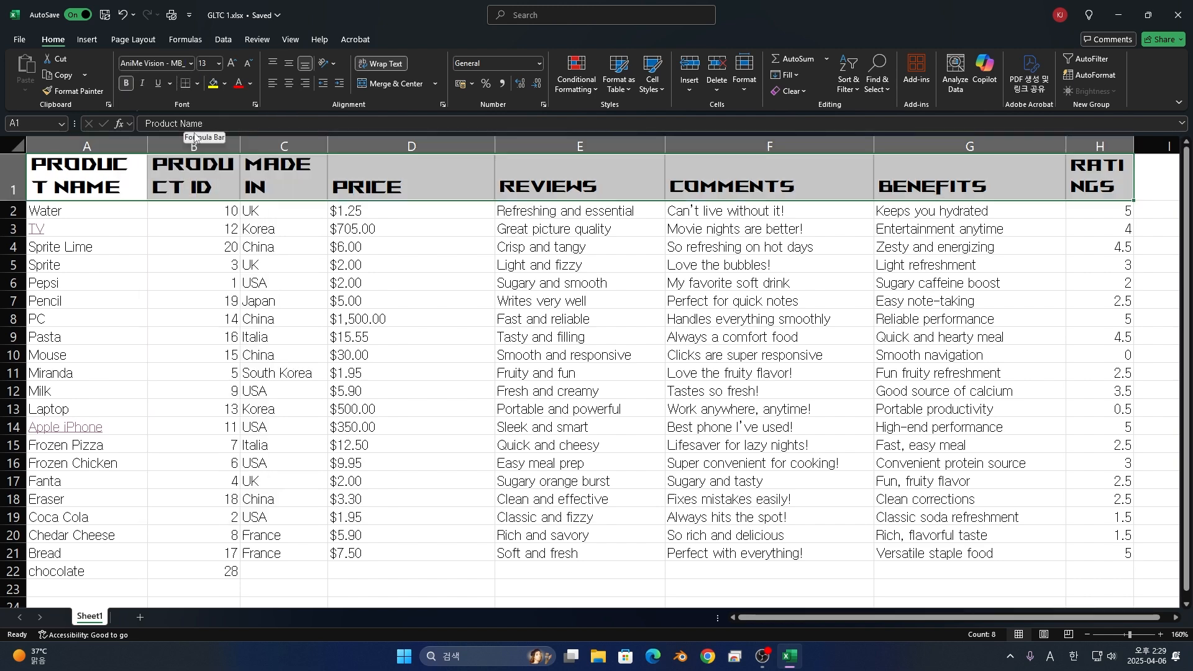
- Try larger and smaller font sizes on the header cells and settle on size 12
left_click(243, 63)
left_click(232, 63)
left_click(231, 63)
left_click(243, 59)
left_click(247, 62)
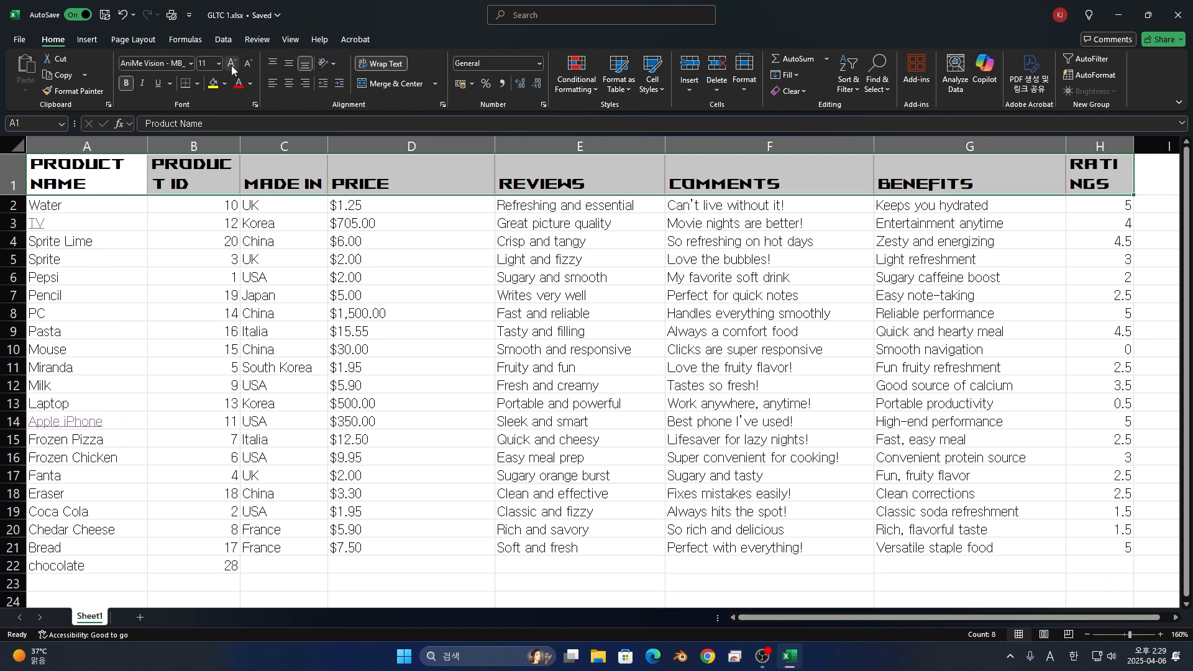
left_click(232, 64)
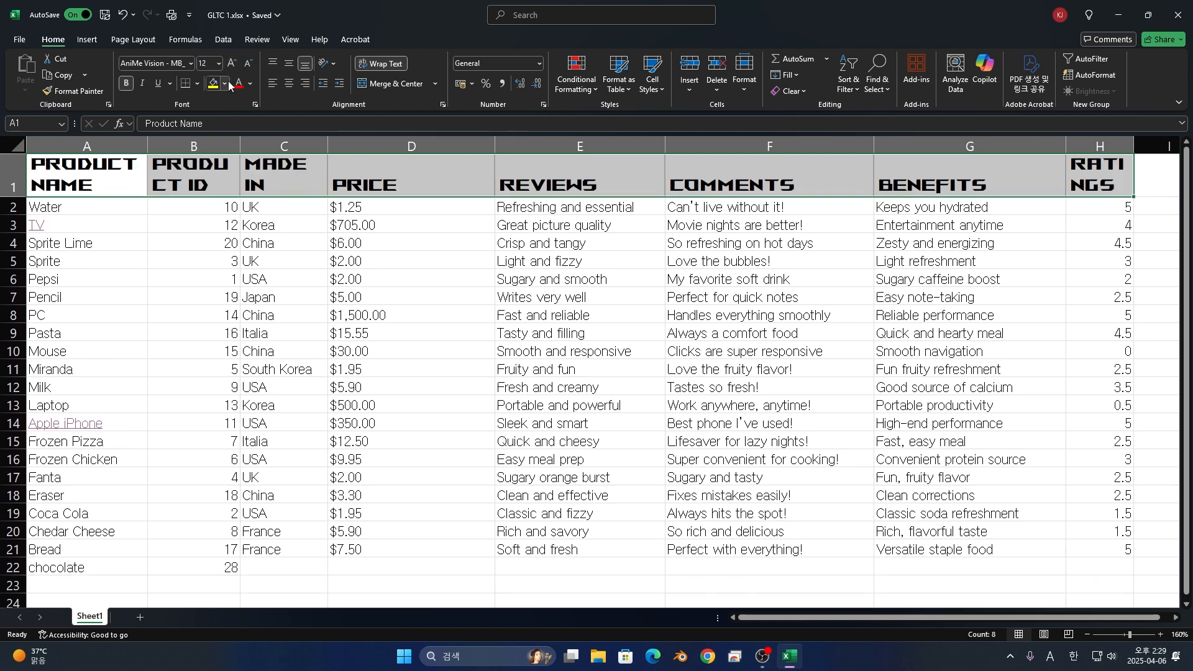
- Try theme font colors on the header cells, ending with purple text
left_click(250, 84)
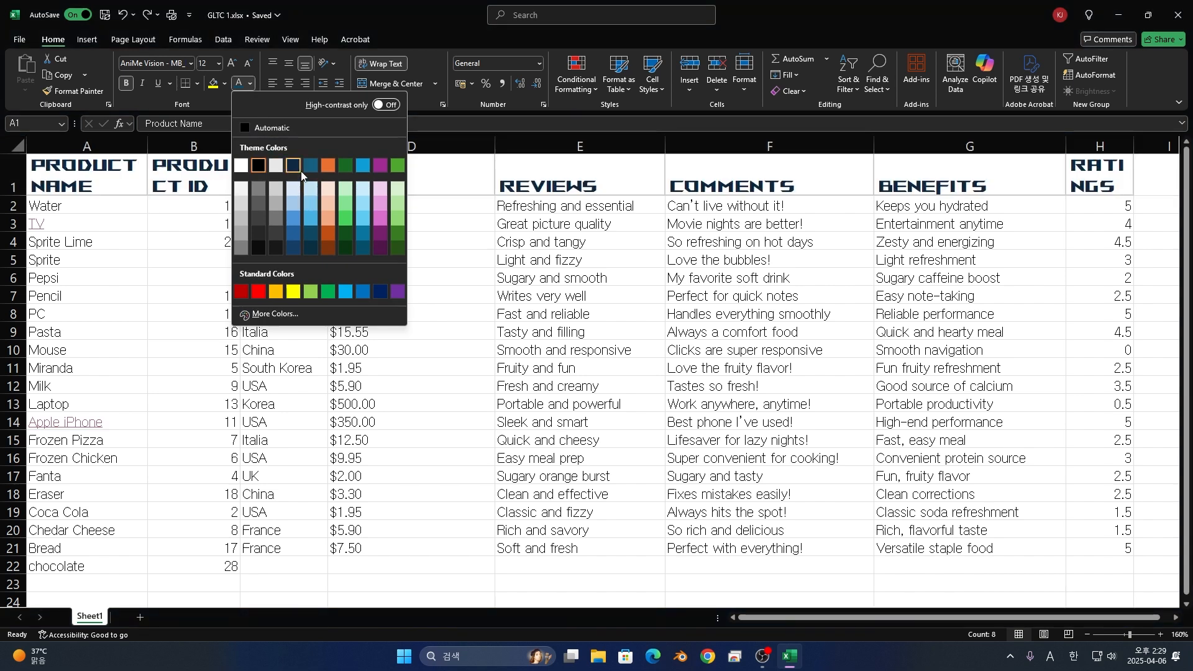
left_click(292, 165)
left_click(251, 84)
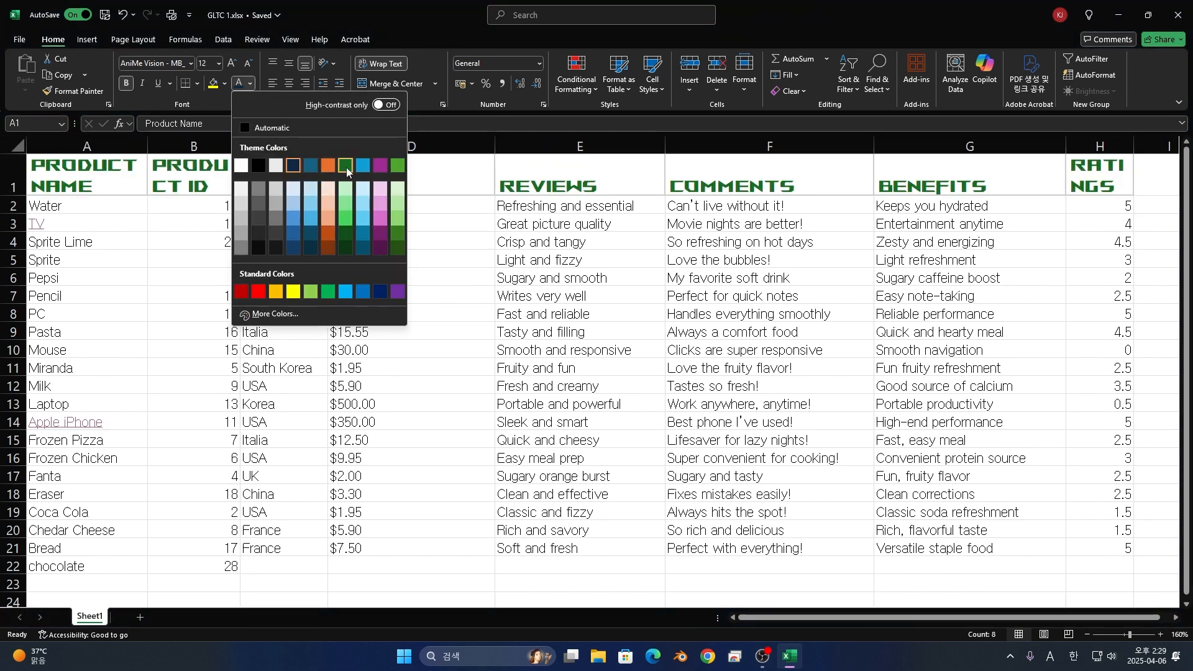
left_click(386, 173)
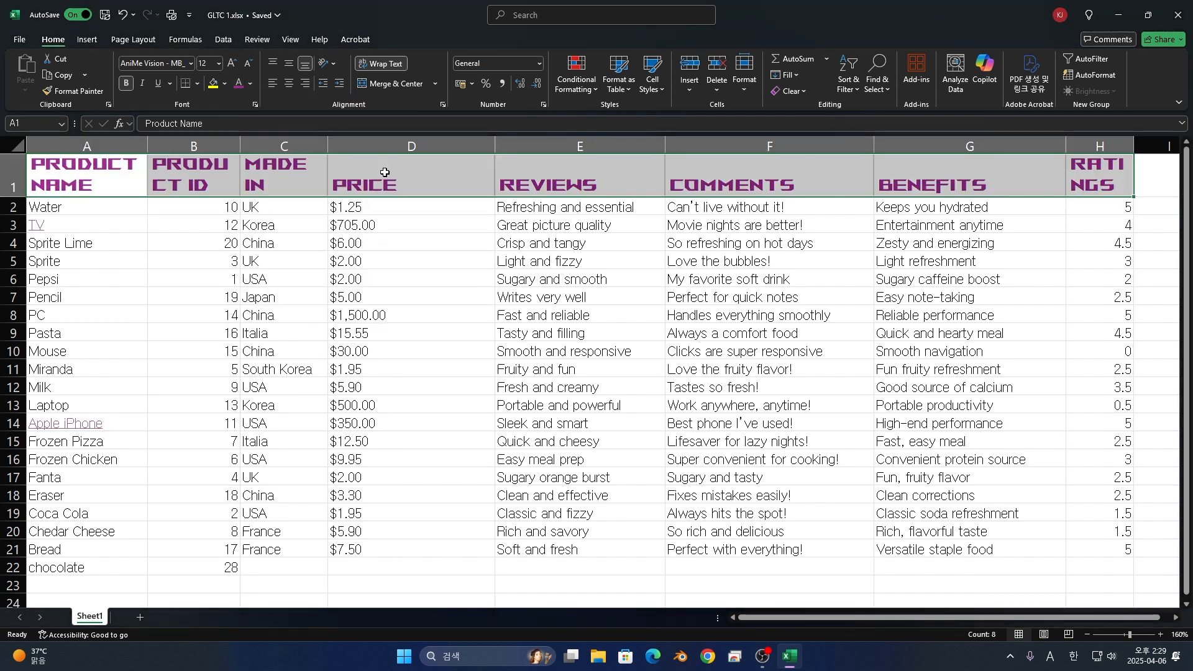
- Fill the header cells with black and set their text to a lighter shade of purple
left_click(224, 84)
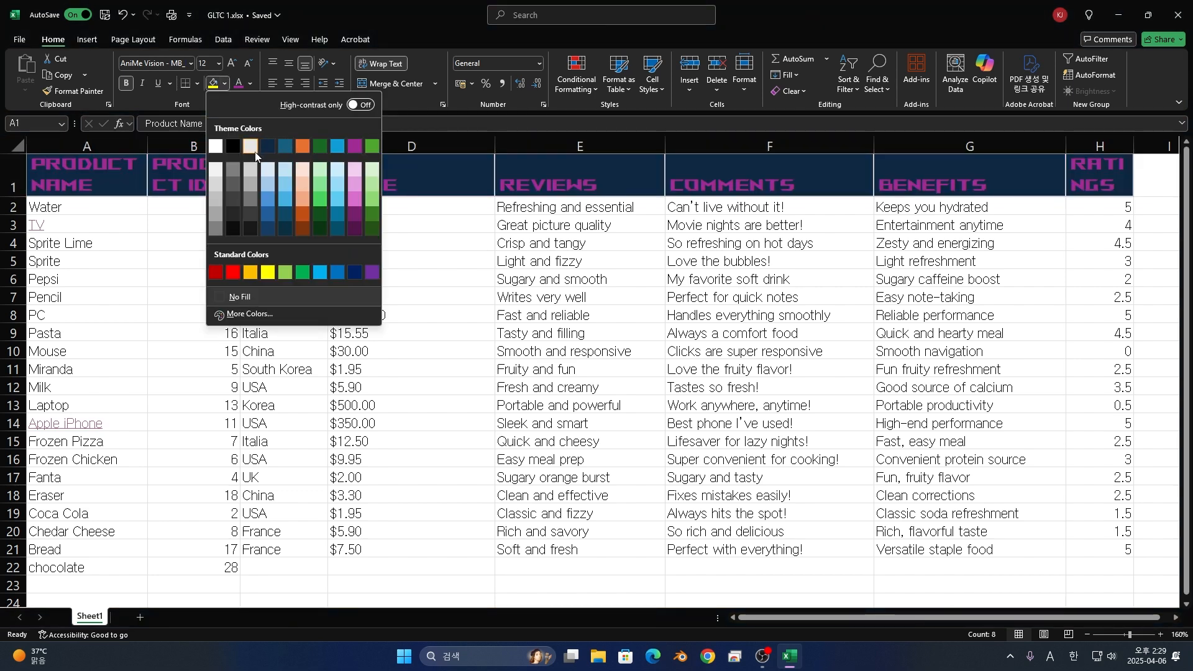
left_click(233, 146)
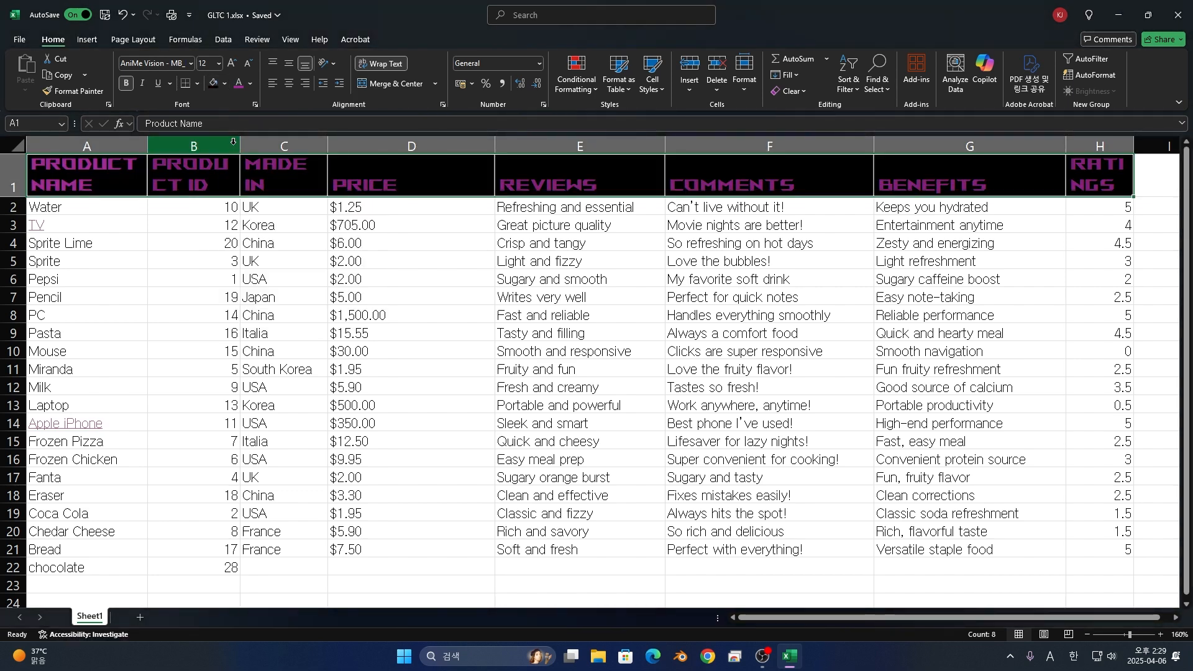
left_click(250, 84)
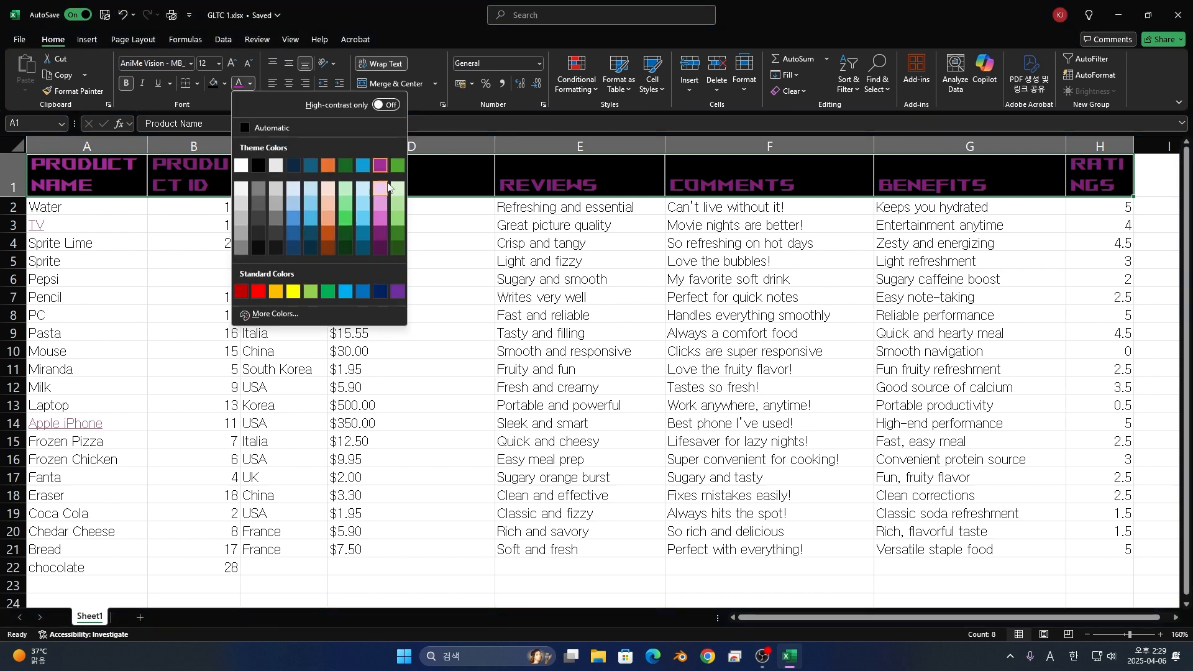
left_click(381, 219)
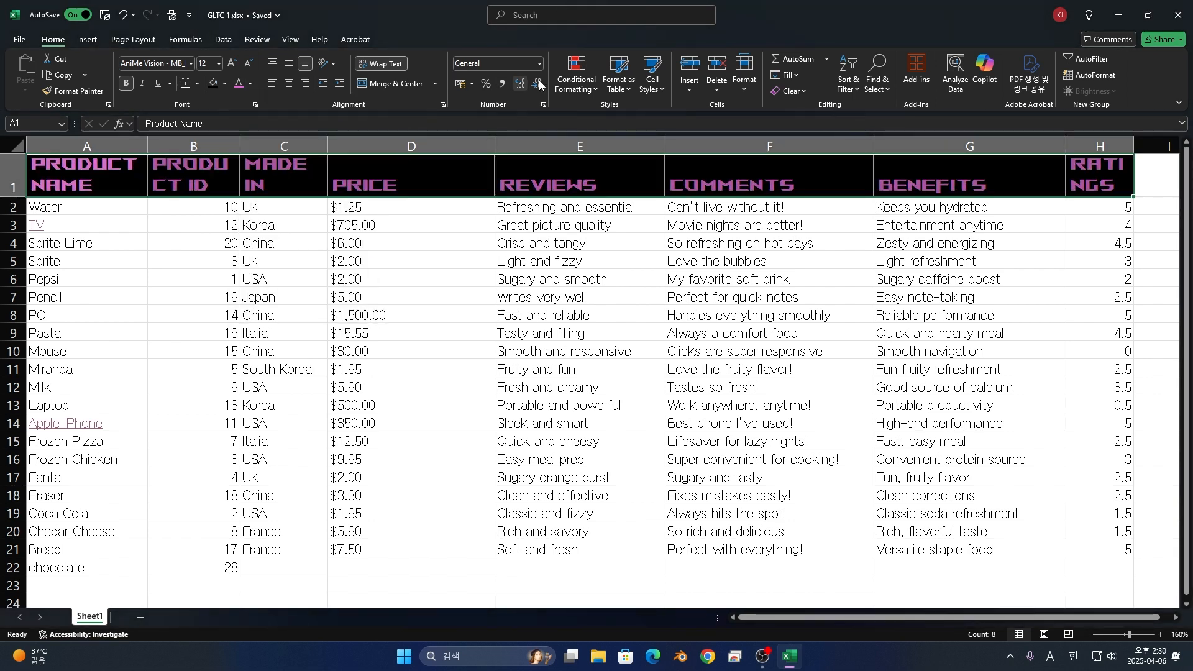
- Try top, middle and bottom vertical alignment on the header cells, keep bottom, and center the text horizontally
left_click(277, 62)
left_click(289, 64)
left_click(304, 64)
left_click(288, 84)
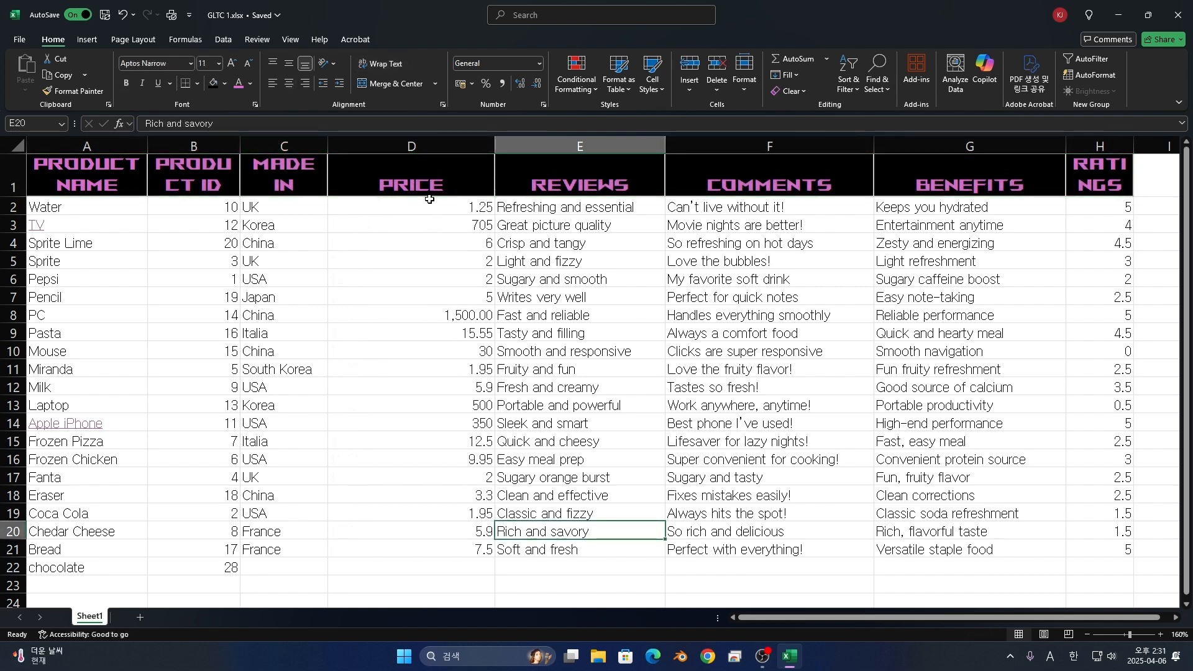
- Format the prices in D2:D21 as Accounting with the € Dutch (Belgium) symbol and 0 decimal places
left_click_drag(427, 201, 472, 559)
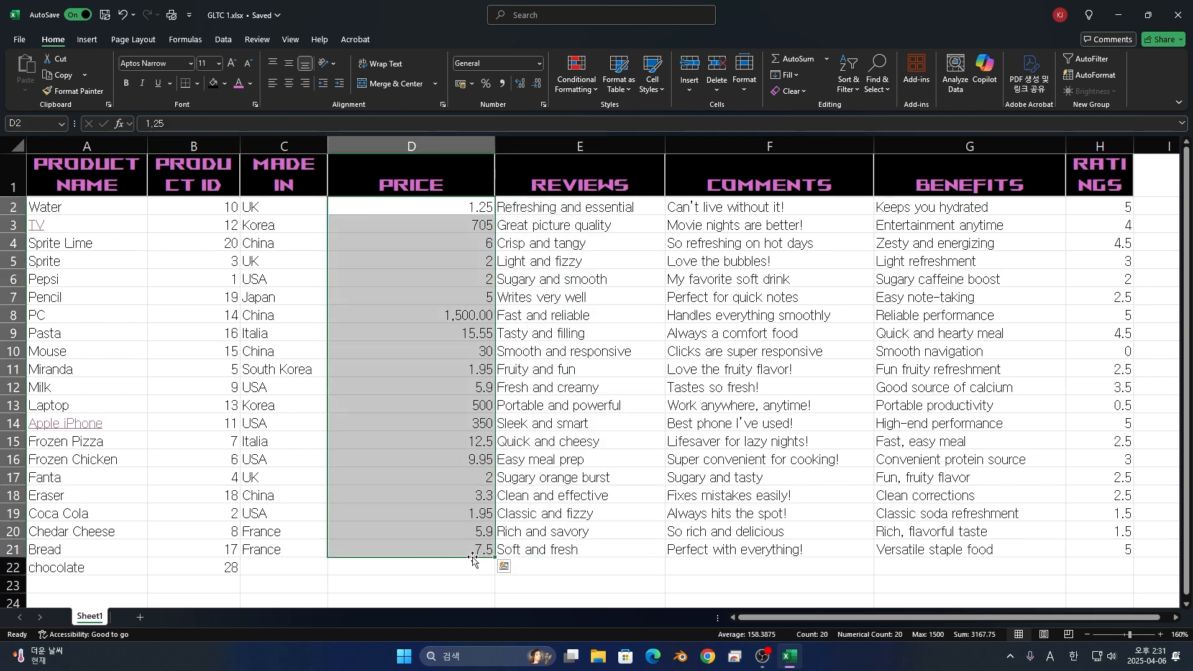
left_click(471, 85)
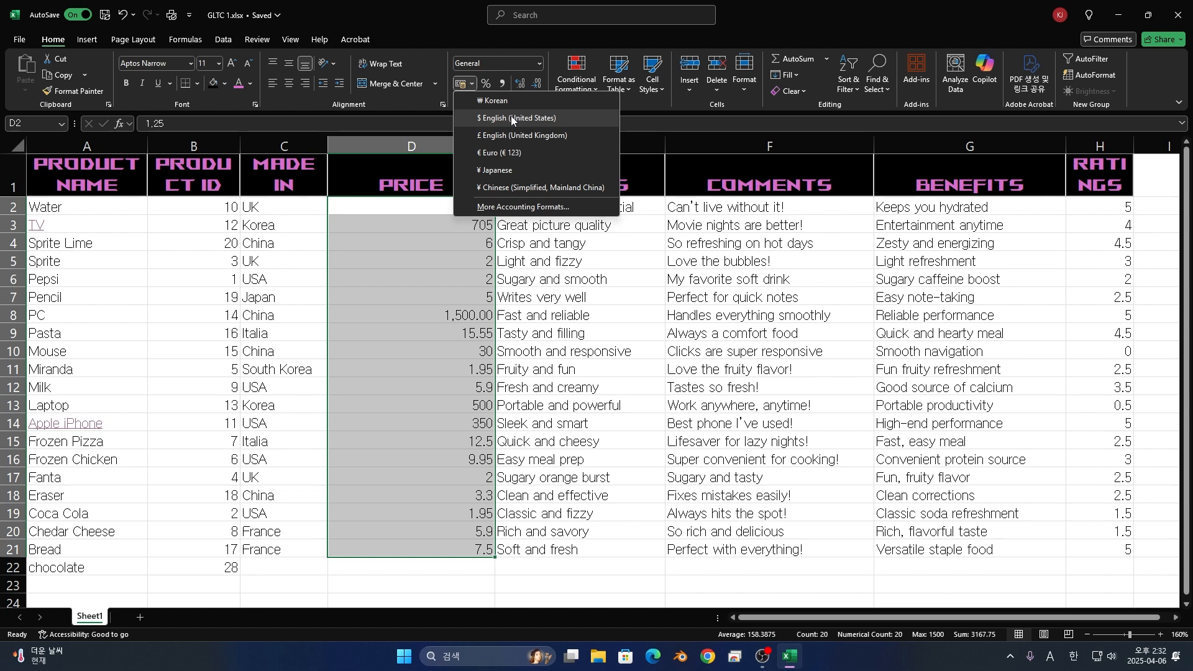
left_click(545, 208)
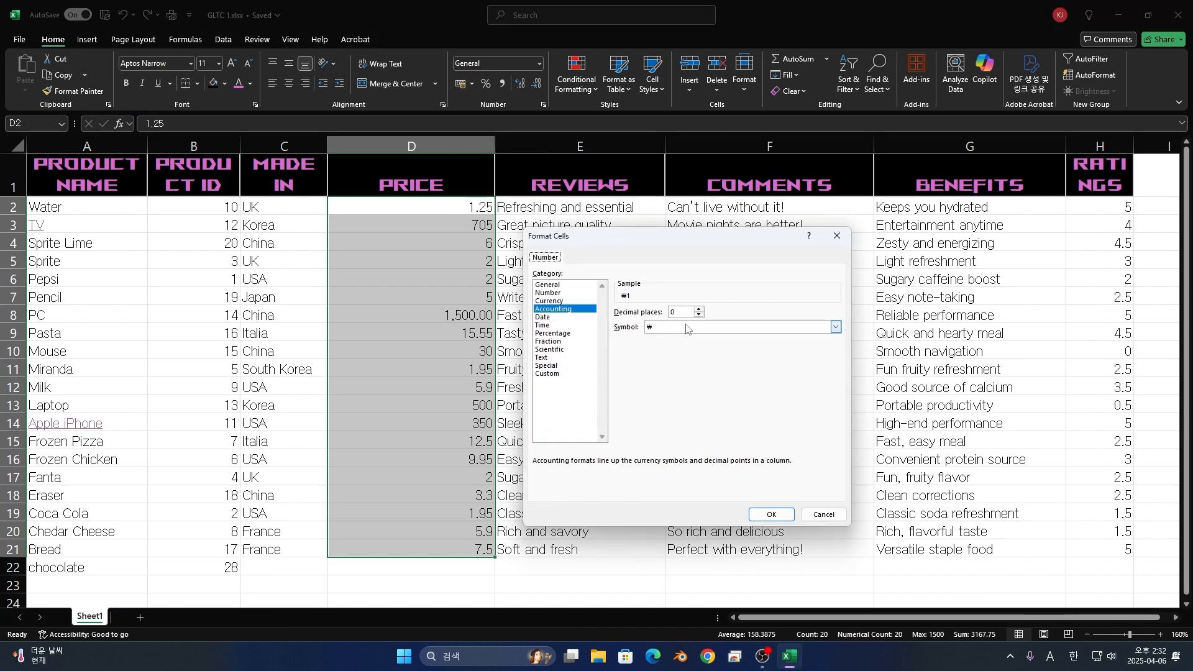
left_click(836, 327)
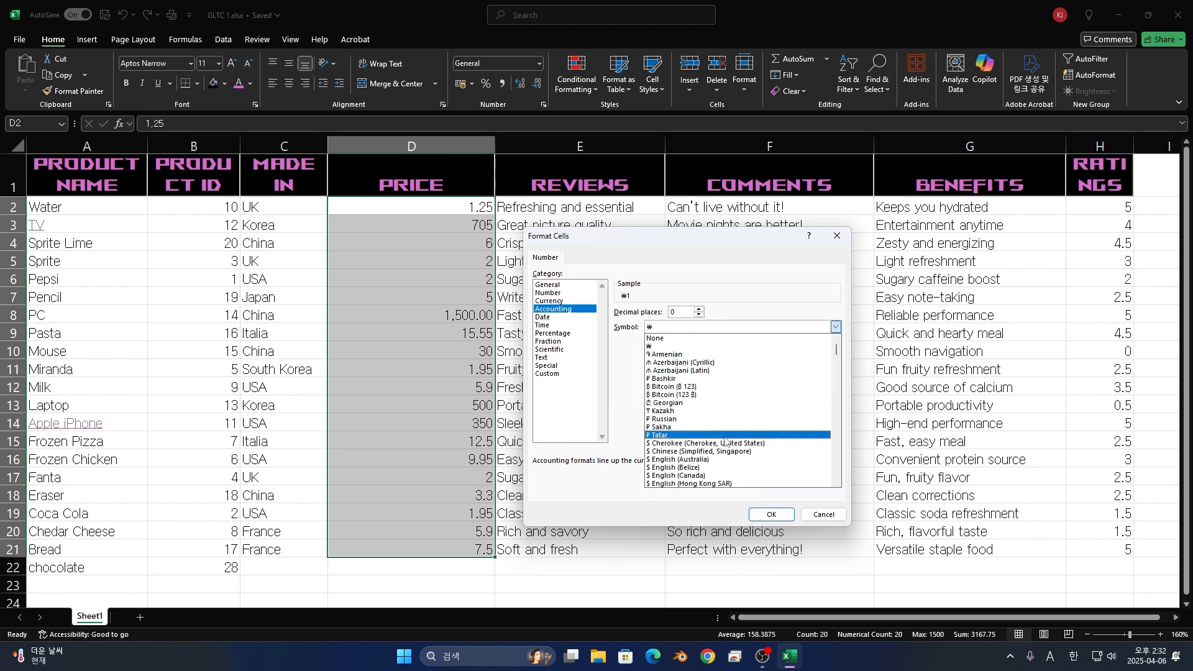
scroll(711, 463, "down", 8)
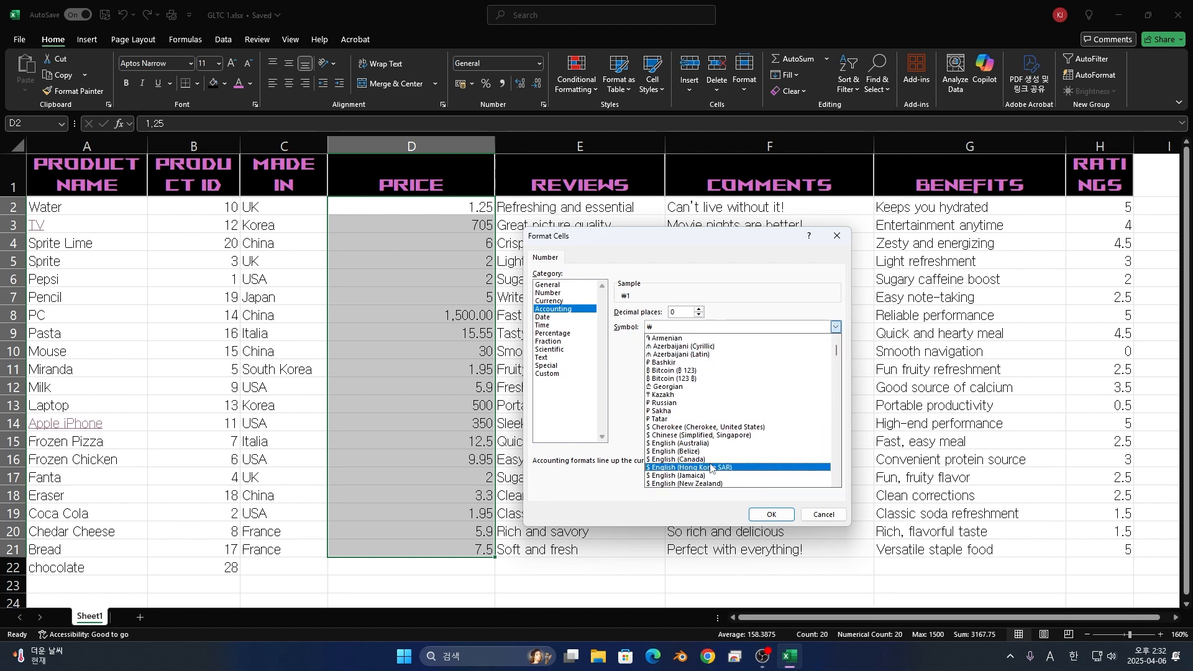
scroll(714, 456, "down", 6)
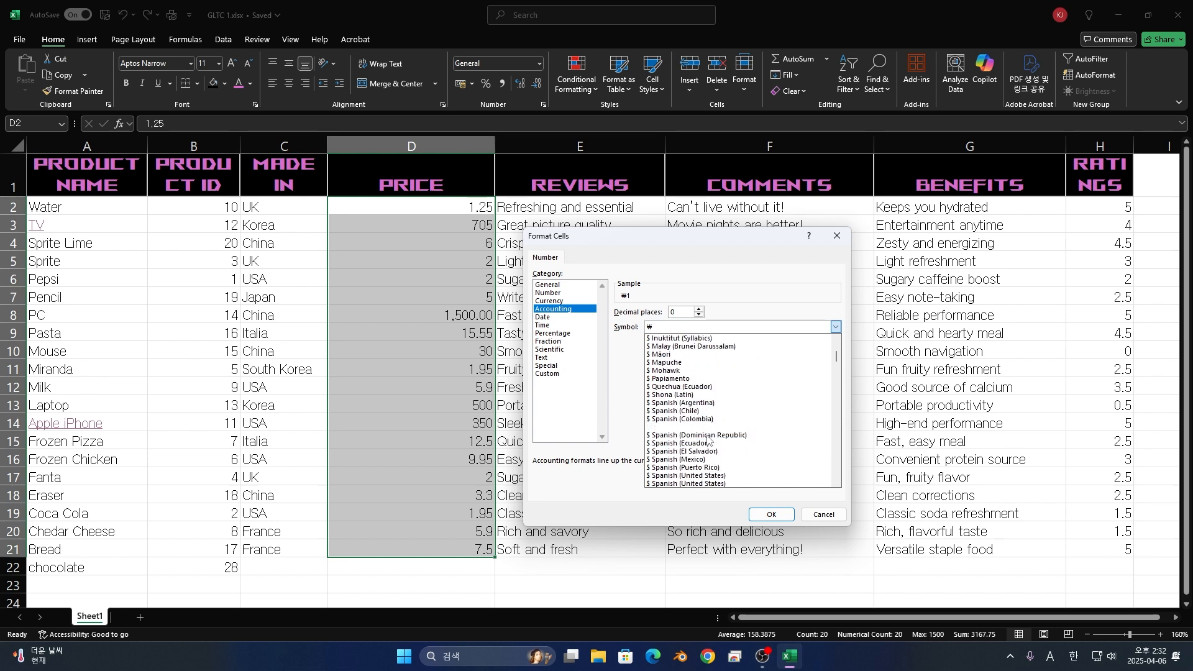
scroll(742, 475, "down", 4)
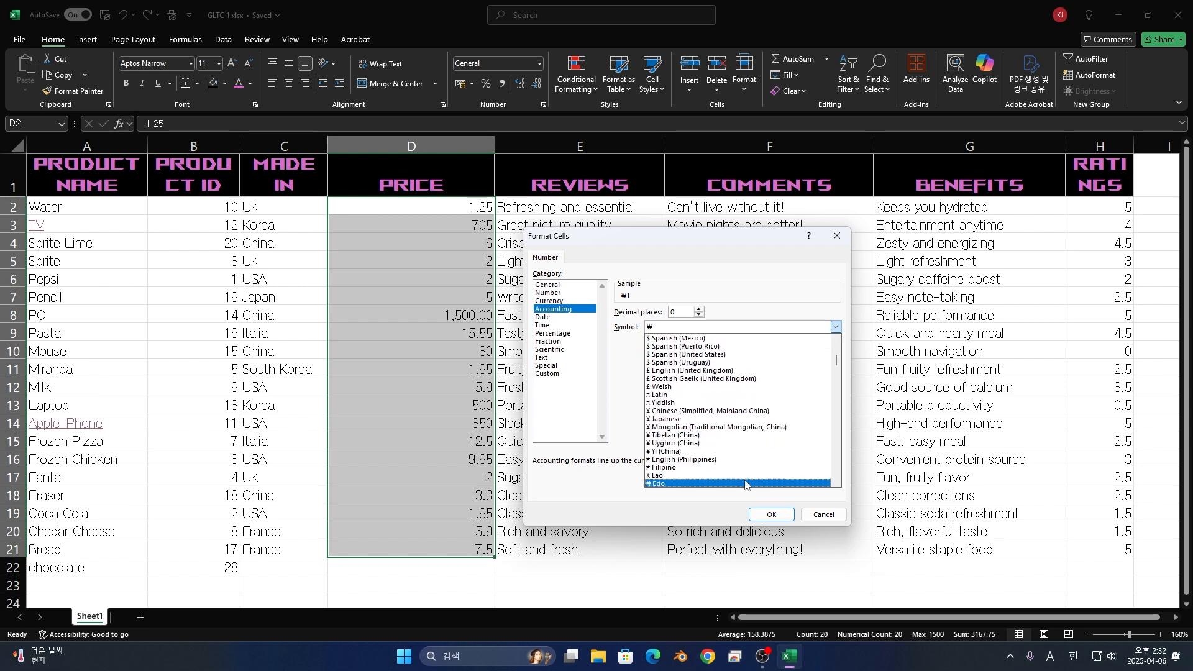
scroll(727, 481, "down", 1)
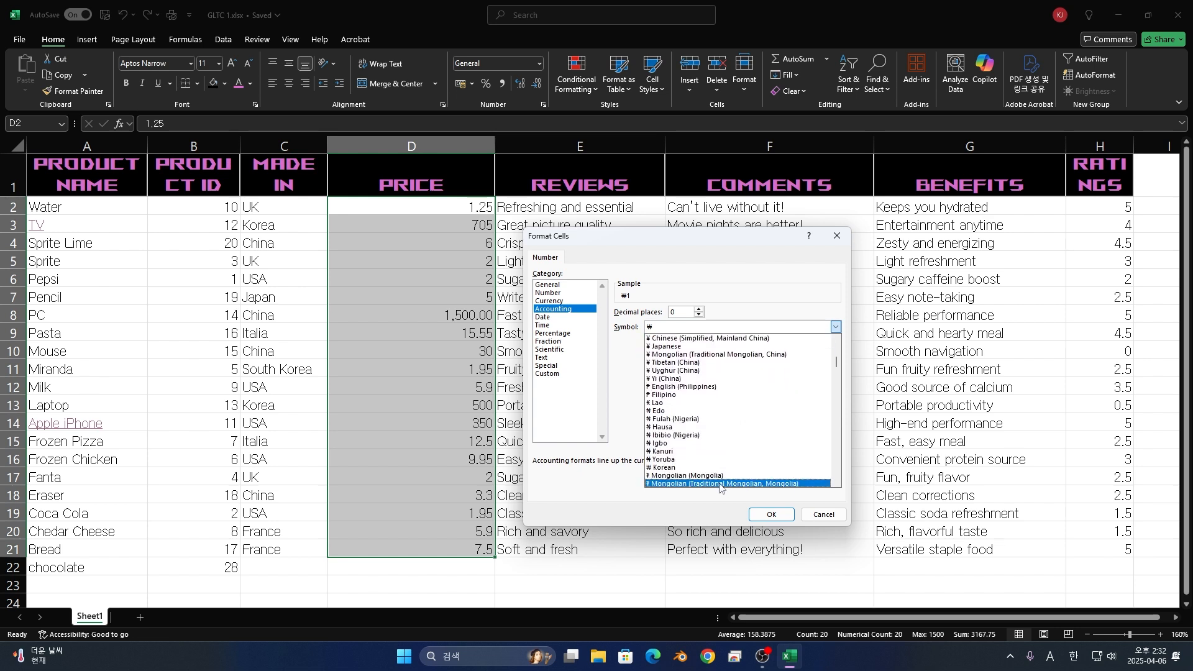
scroll(716, 475, "down", 2)
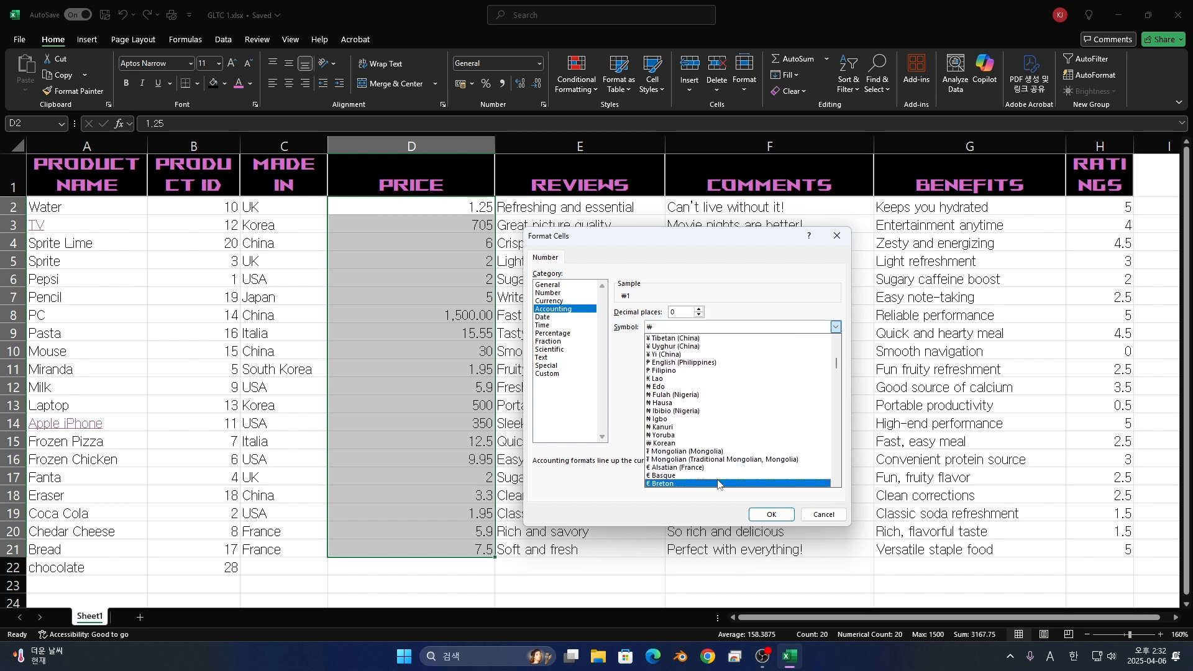
scroll(718, 481, "down", 2)
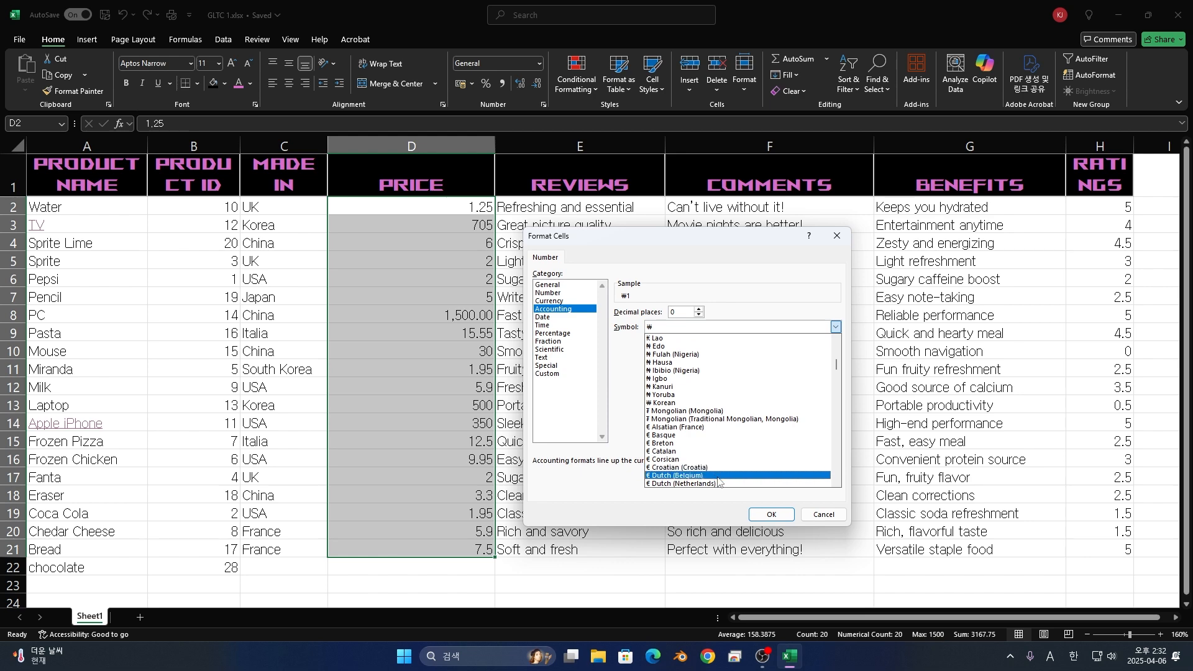
left_click(718, 475)
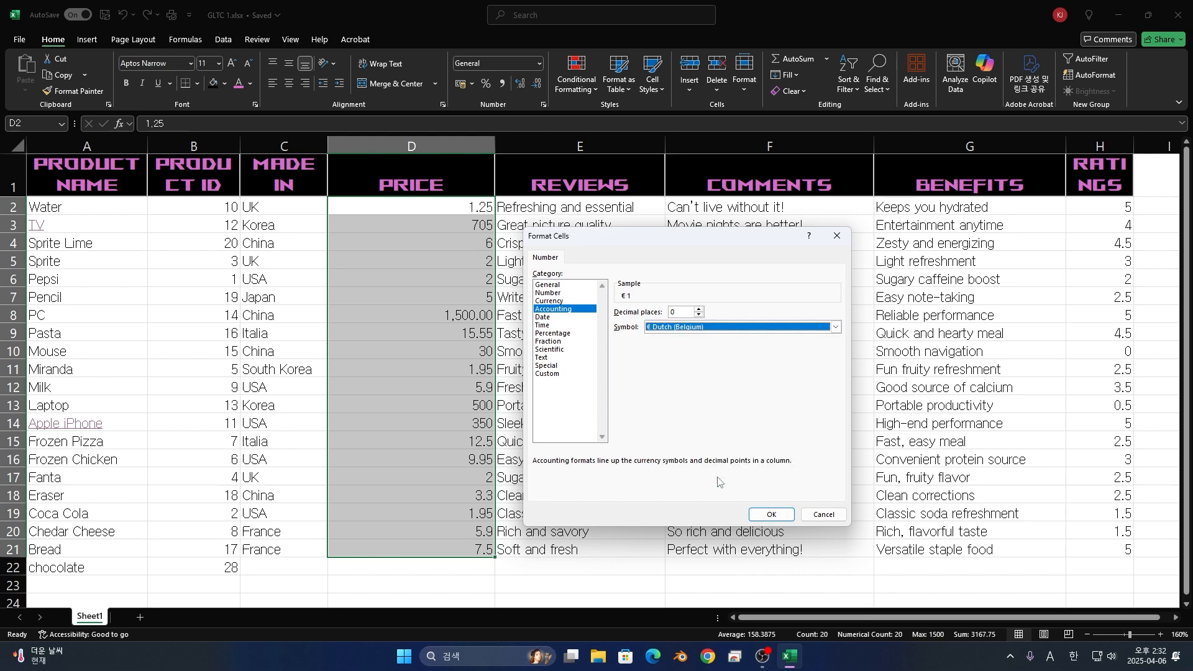
left_click(771, 514)
left_click_drag(348, 206, 348, 552)
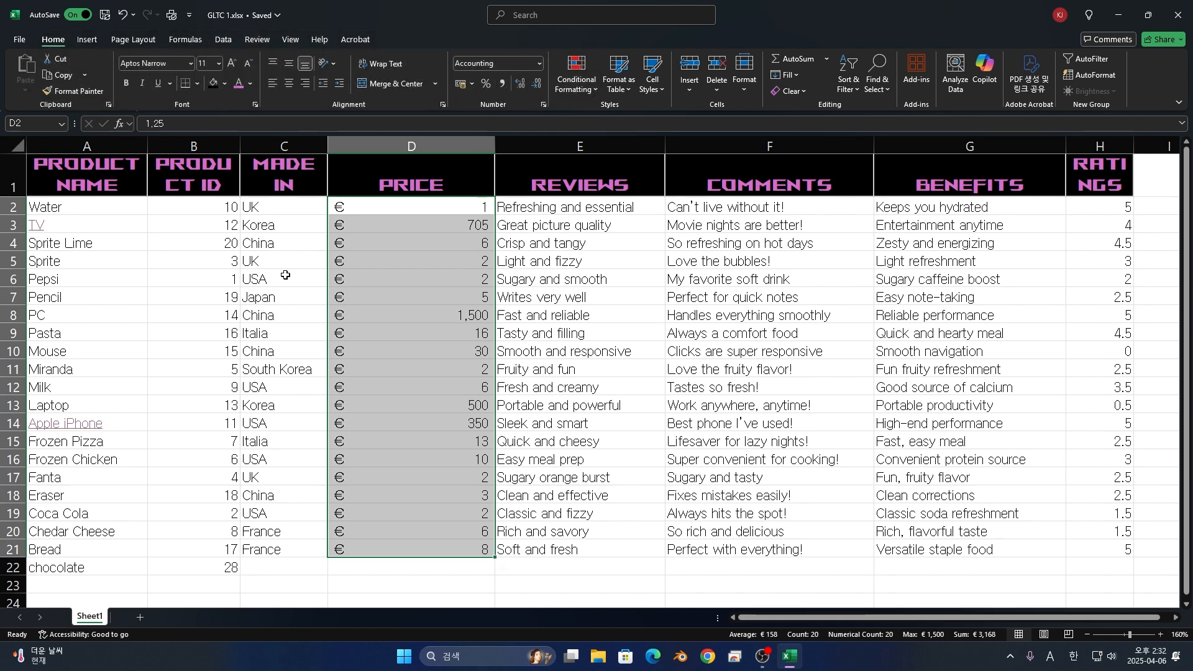
- Copy the formatting of the Product Name header onto the product names in A2:A22 with Format Painter
left_click(114, 180)
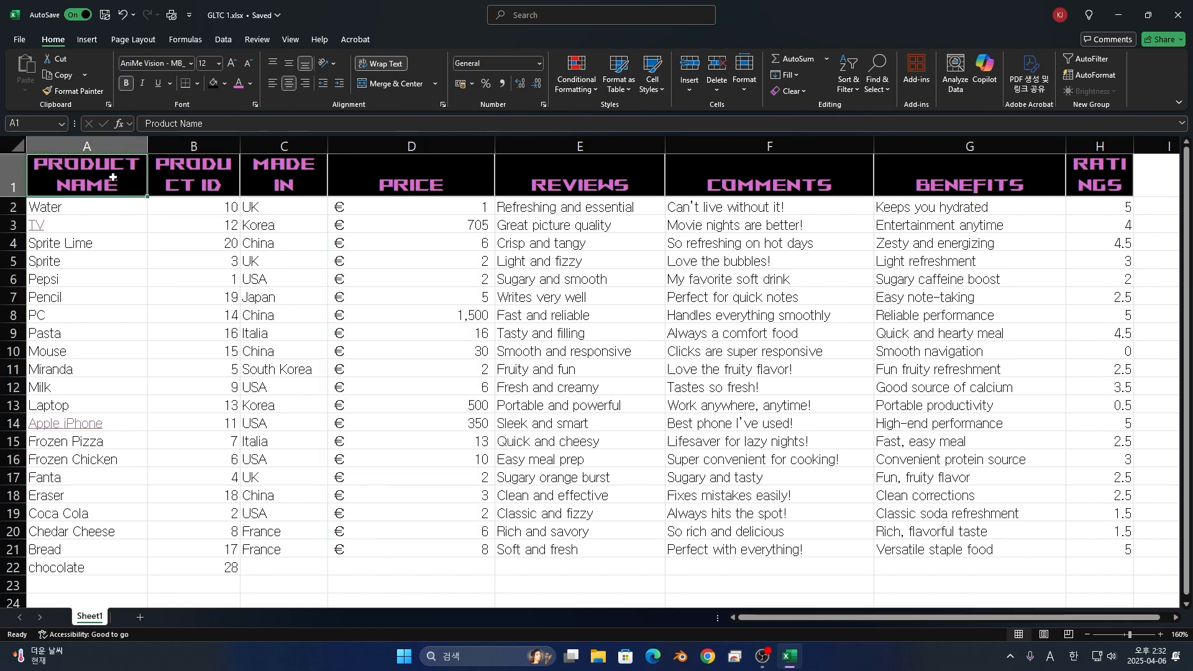
left_click(74, 92)
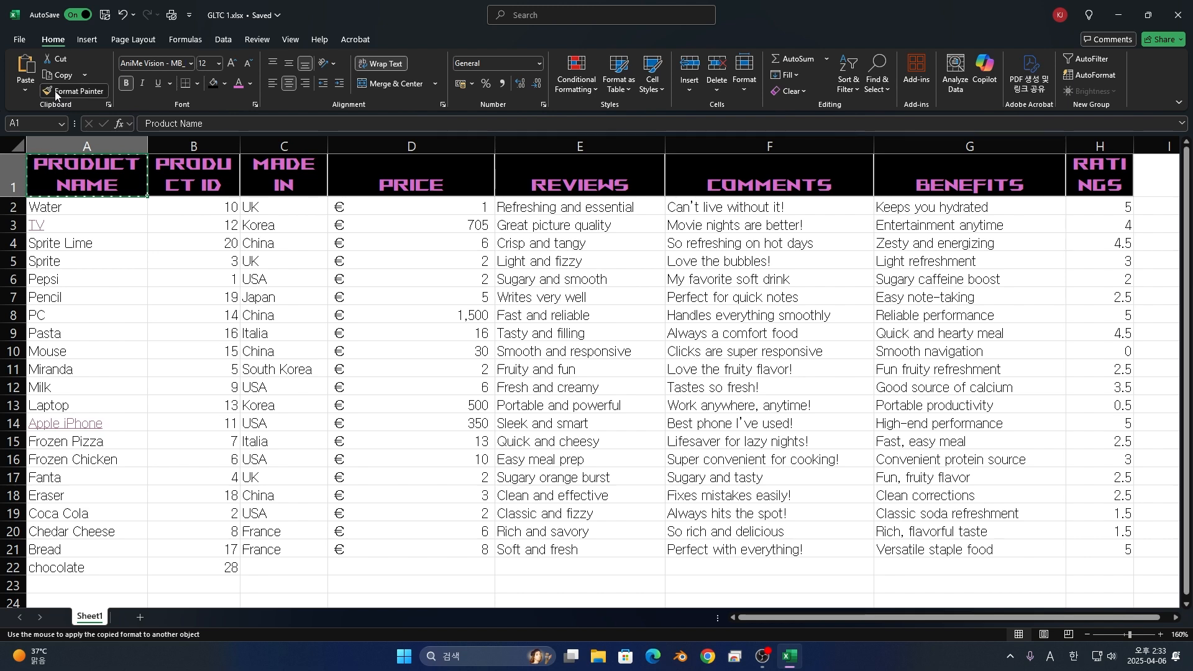
left_click_drag(62, 207, 62, 568)
scroll(50, 566, "down", 3)
scroll(93, 528, "up", 3)
scroll(133, 426, "down", 2)
scroll(134, 426, "down", 1)
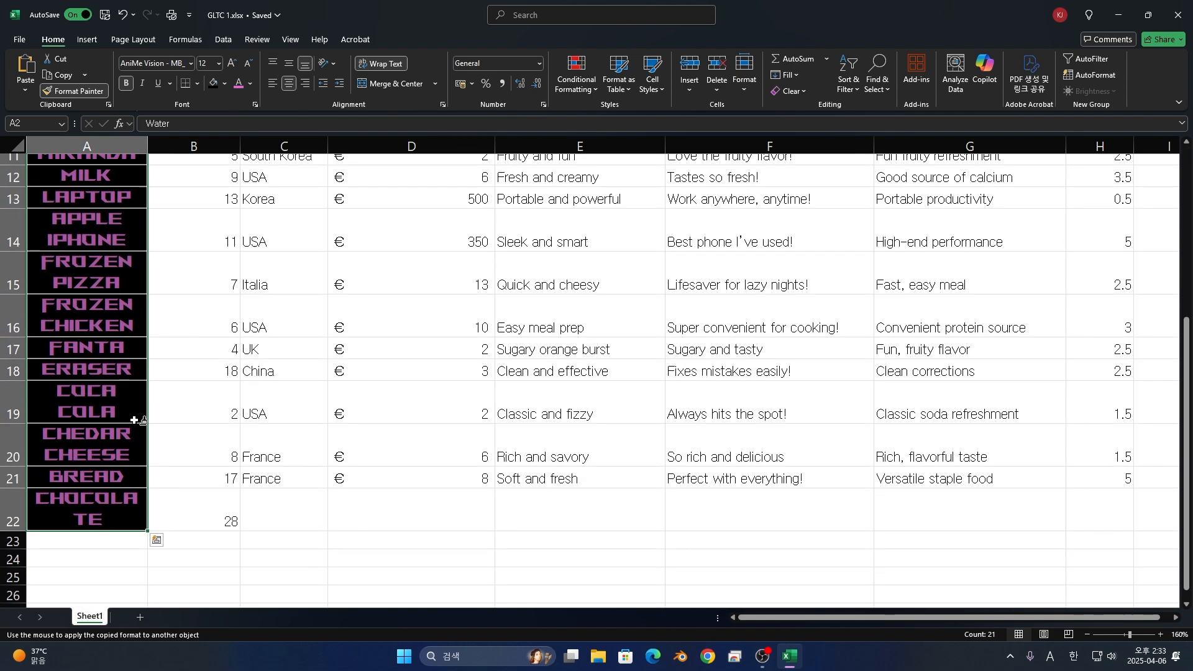
scroll(133, 418, "up", 4)
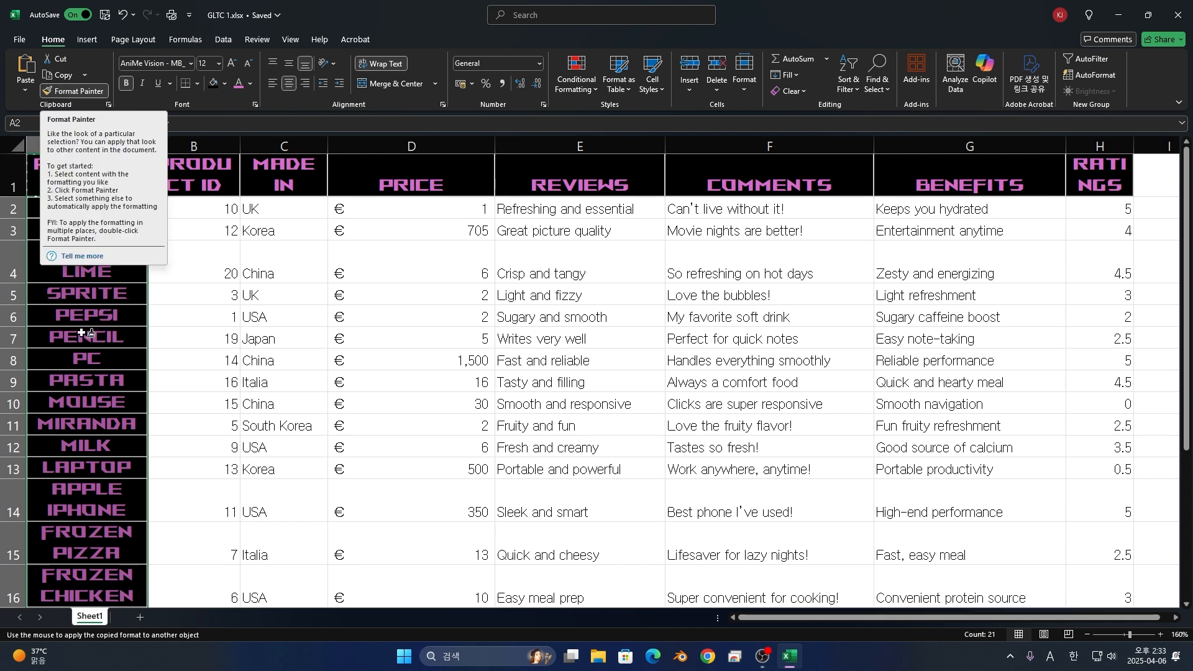
key("Escape")
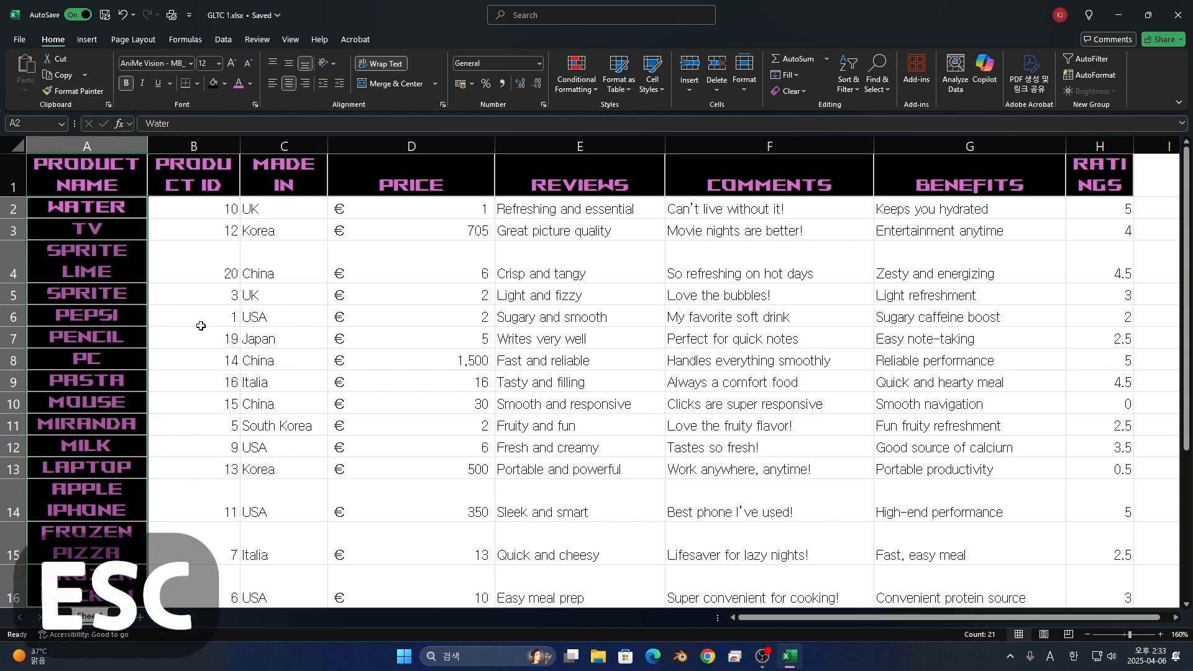
left_click(160, 314)
scroll(160, 323, "down", 3)
scroll(161, 316, "up", 3)
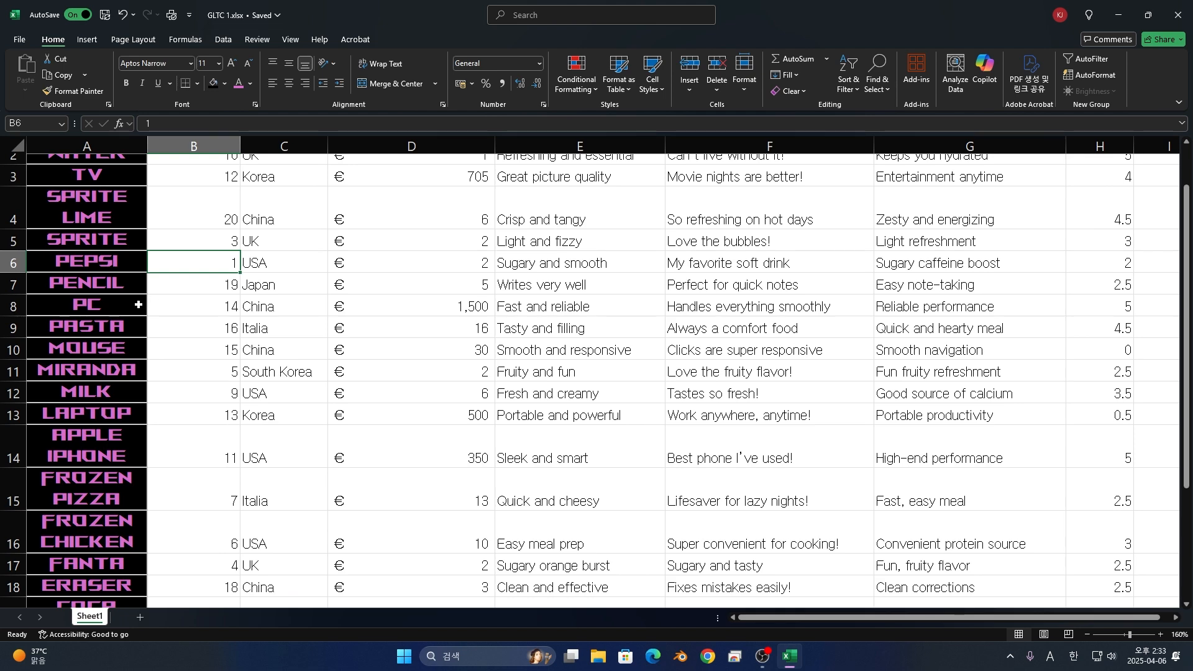
- Enlarge the font of the product names in A2:A22 to 18, and then reduce it until it is smaller than the header text
scroll(128, 261, "up", 1)
left_click_drag(105, 208, 68, 568)
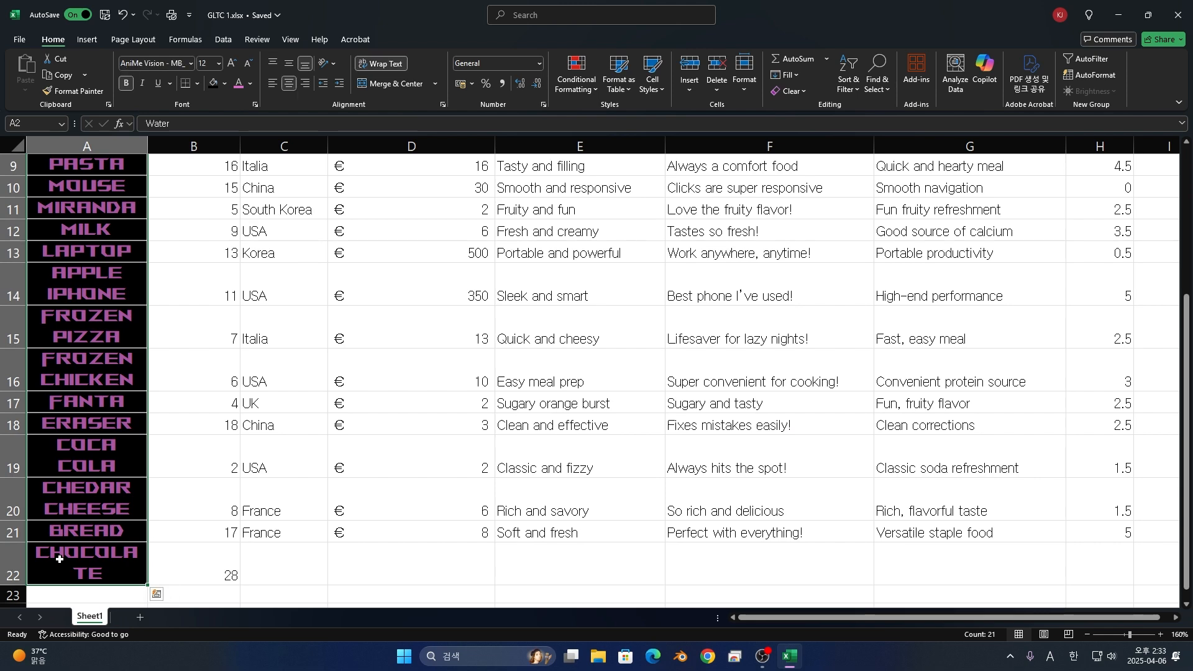
left_click(236, 63)
left_click(236, 64)
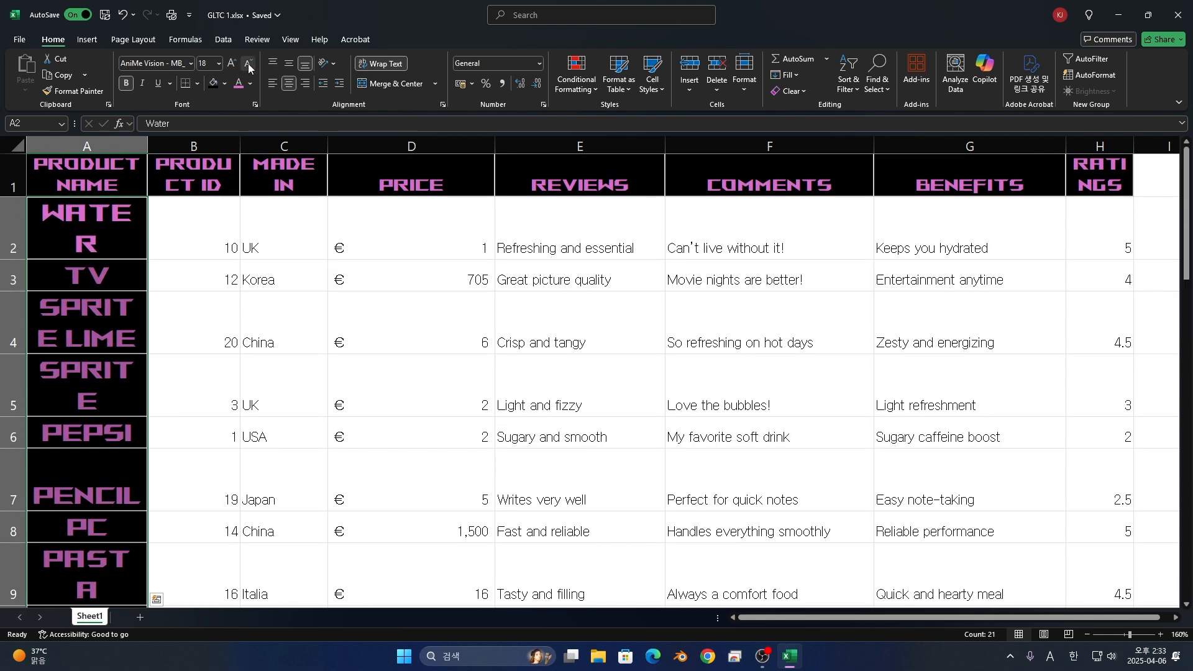
left_click(249, 65)
left_click(248, 65)
left_click(249, 65)
left_click(249, 65)
left_click(249, 67)
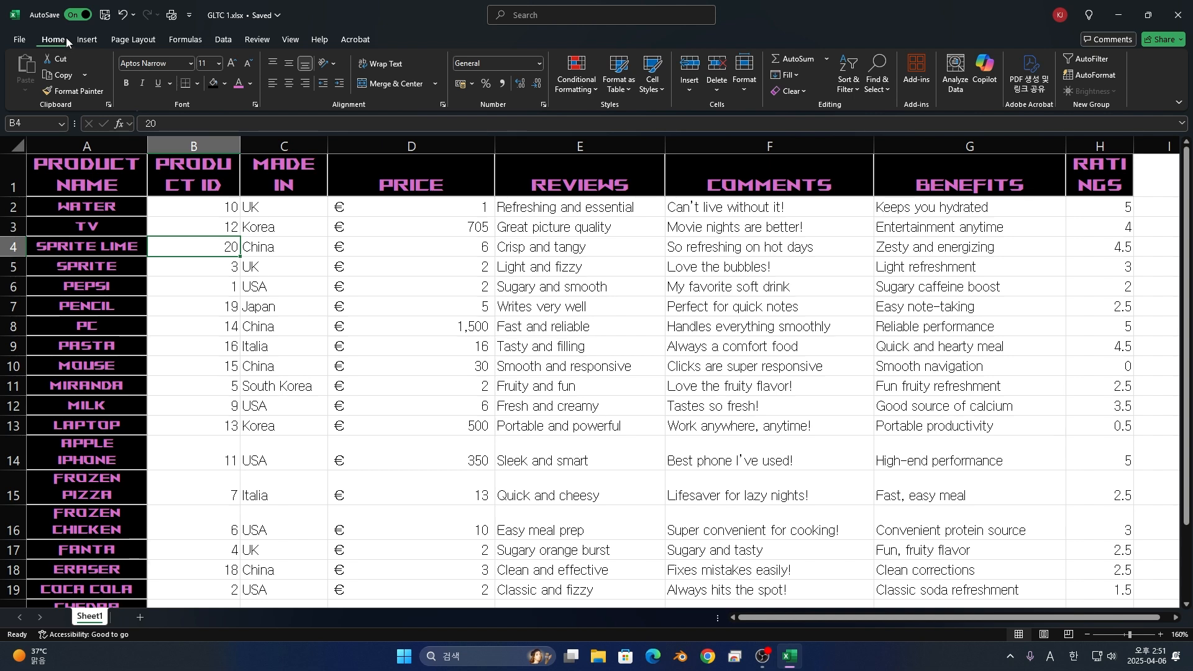
left_click(576, 95)
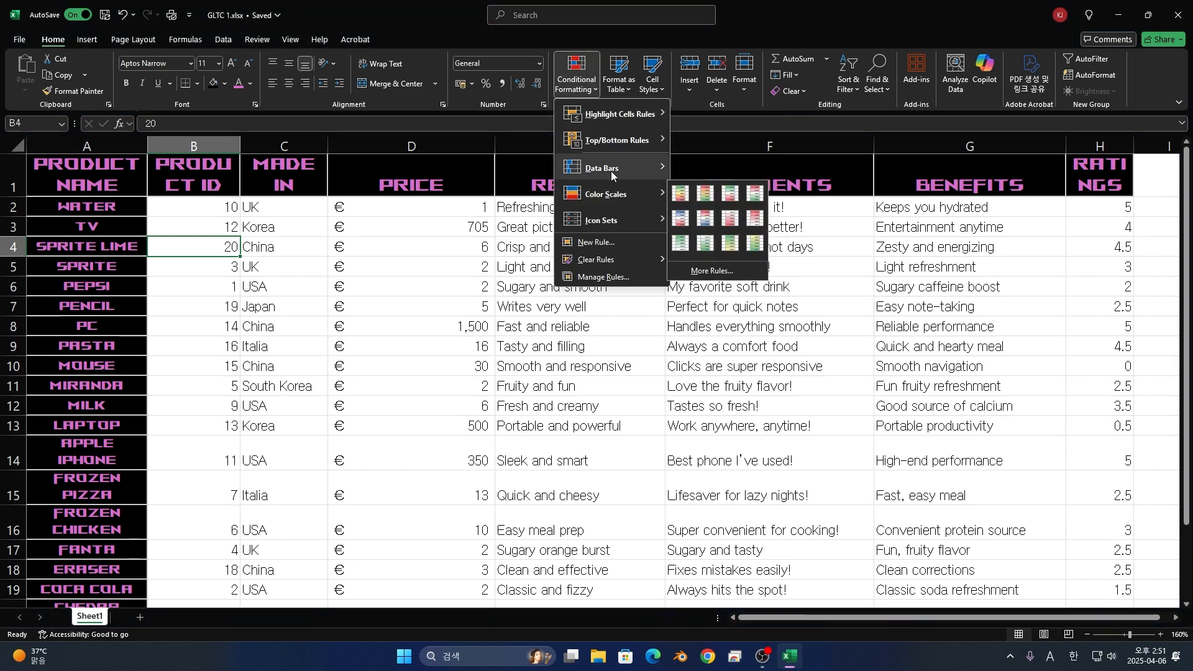
mouse_move(617, 204)
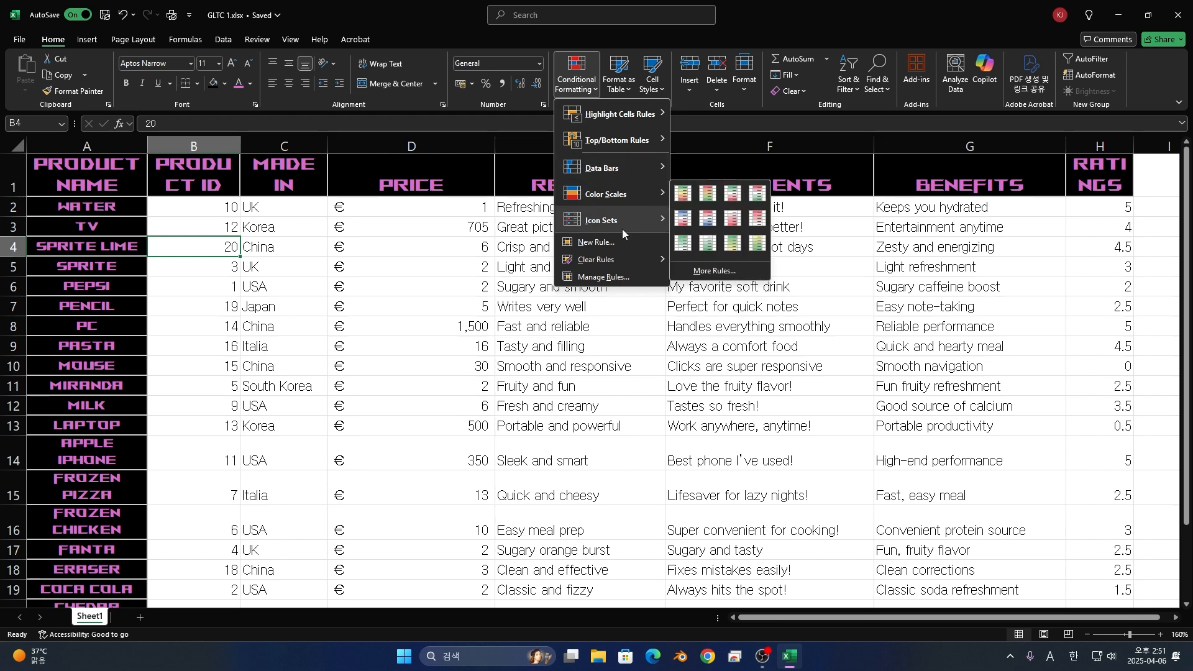
left_click(198, 228)
- Apply blue gradient-fill data bars to the prices in D2:D21 using conditional formatting
left_click(357, 208)
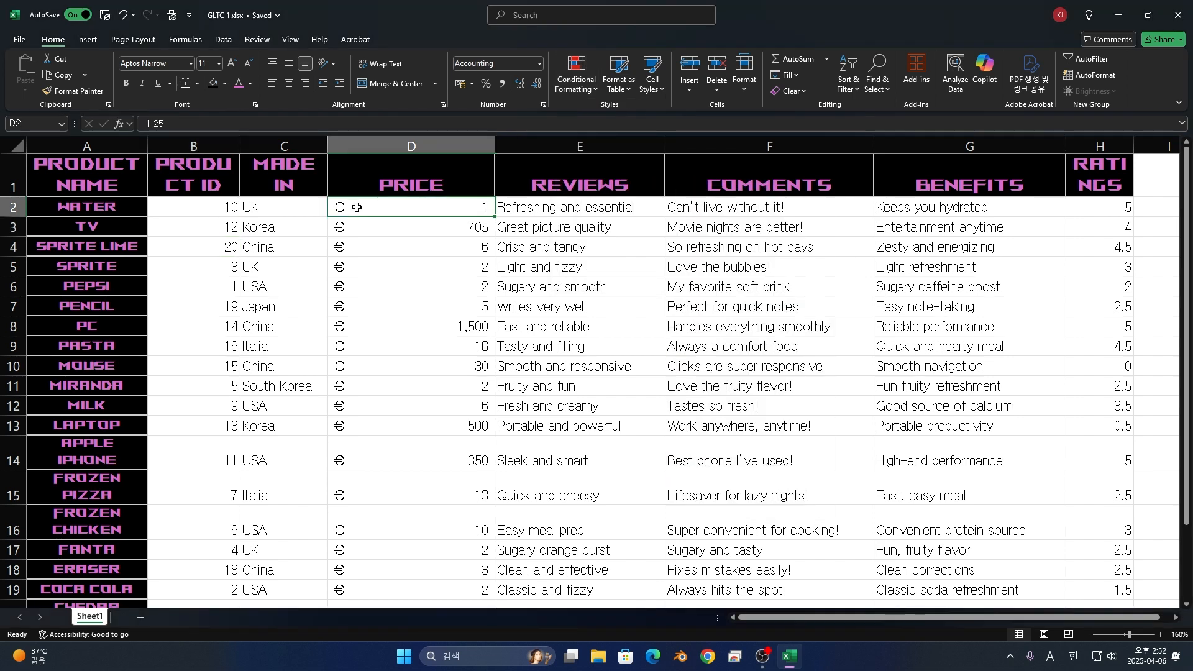
left_click_drag(357, 219, 402, 540)
scroll(413, 531, "up", 2)
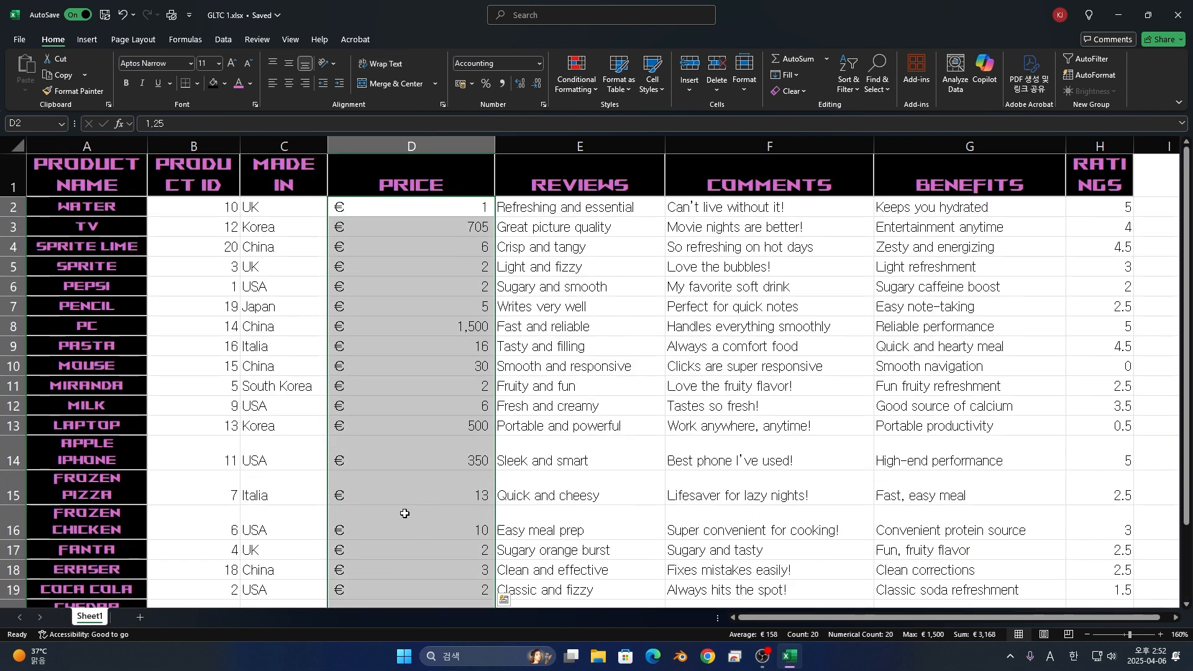
left_click(565, 92)
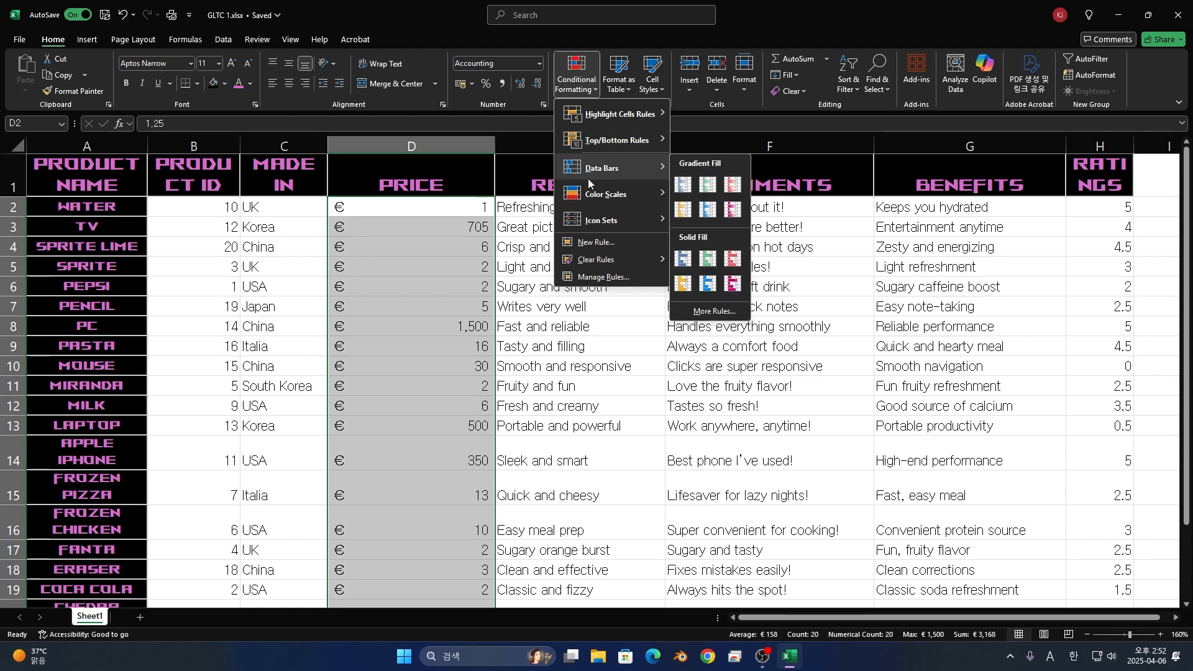
mouse_move(598, 198)
mouse_move(605, 221)
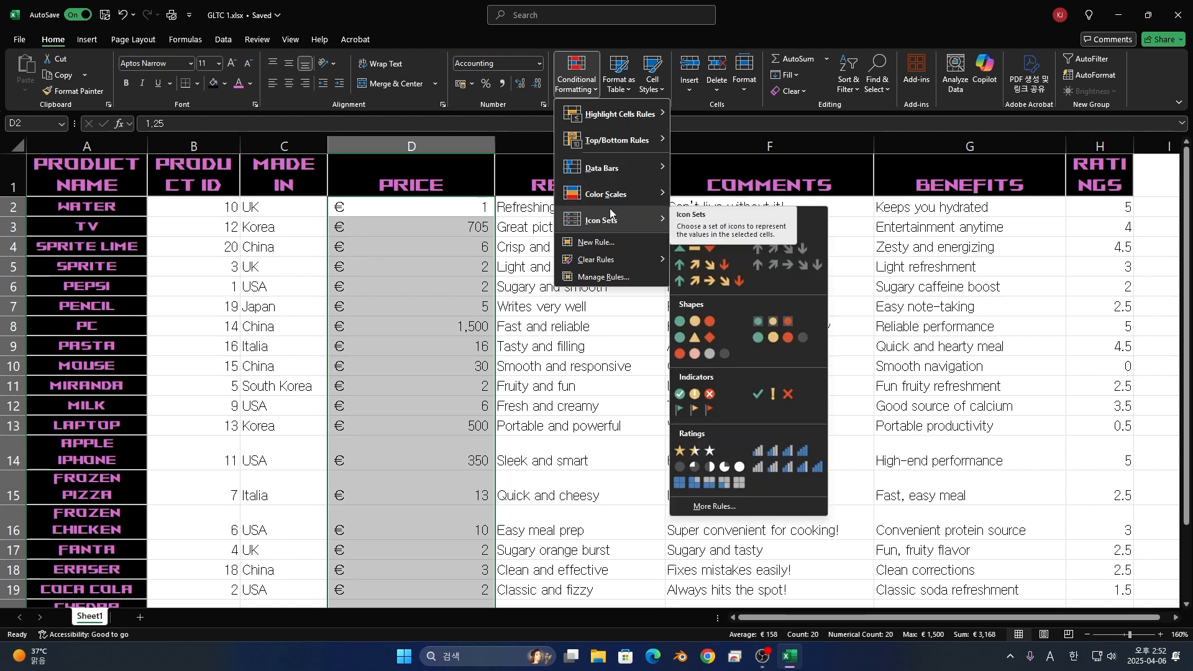
mouse_move(612, 171)
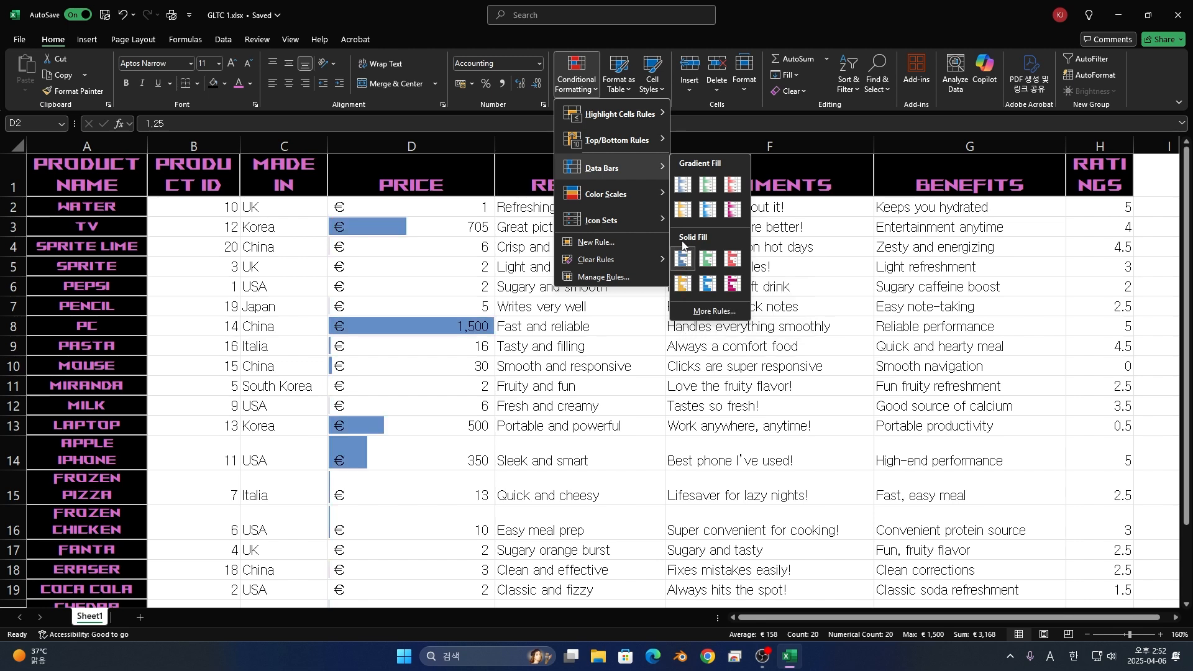
left_click(682, 189)
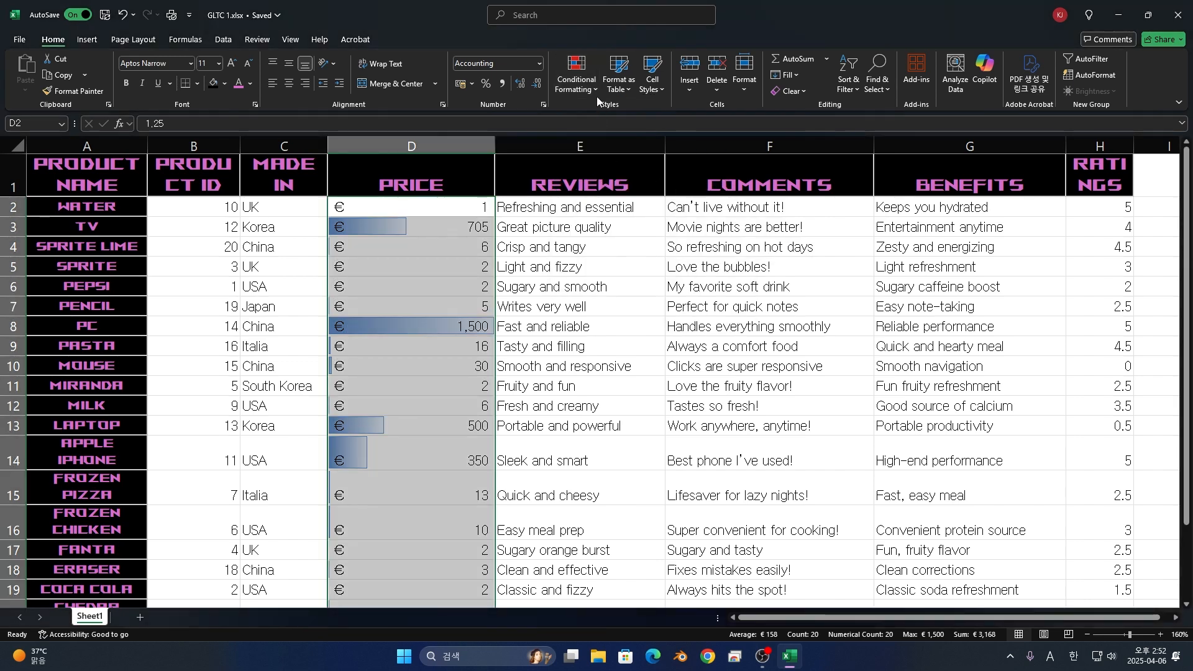
- Create a Greater Than highlight rule for the prices in D2:D21 with 200 as the threshold
left_click(576, 74)
mouse_move(574, 126)
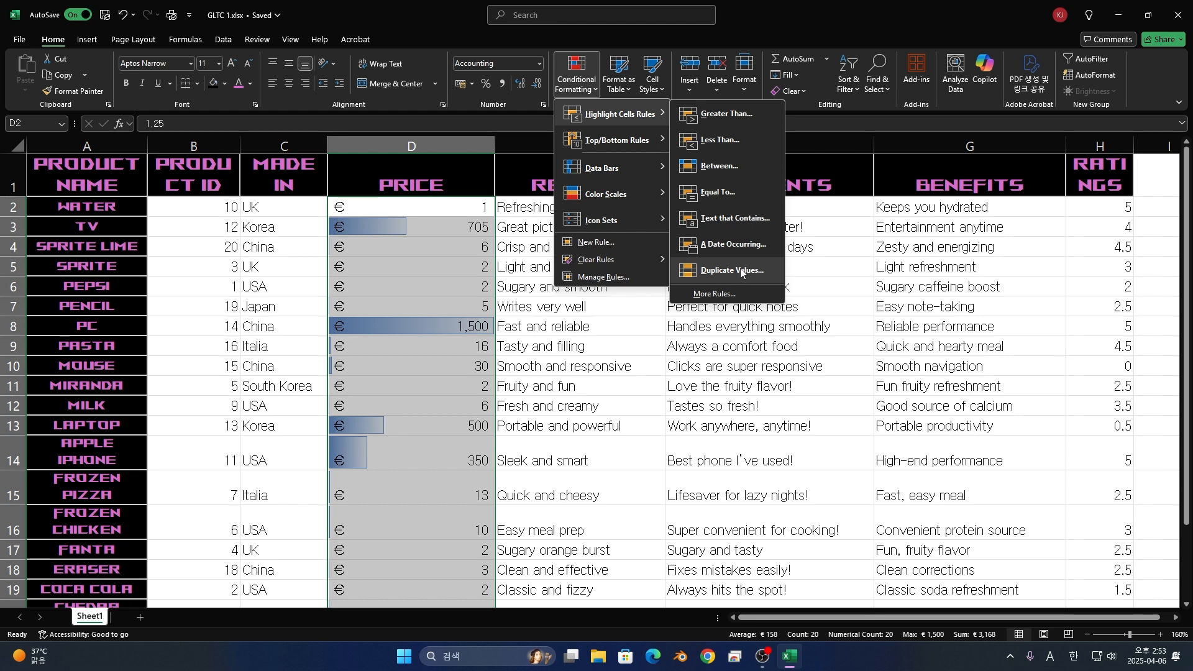
left_click(704, 126)
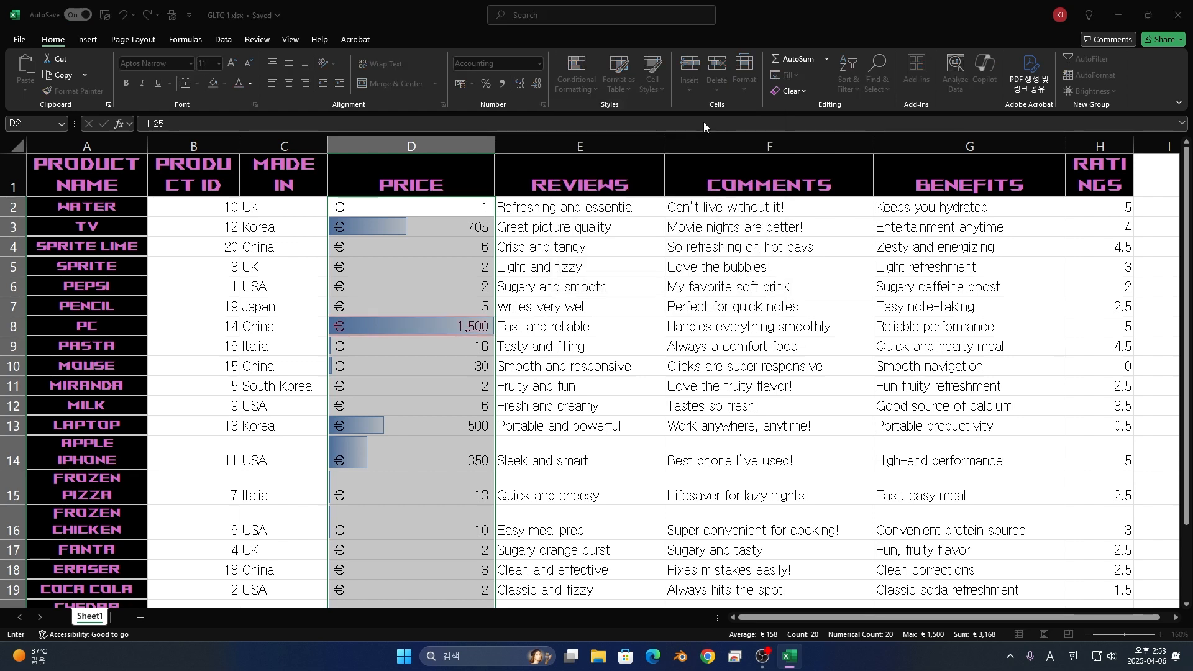
left_click(602, 406)
left_click(566, 402)
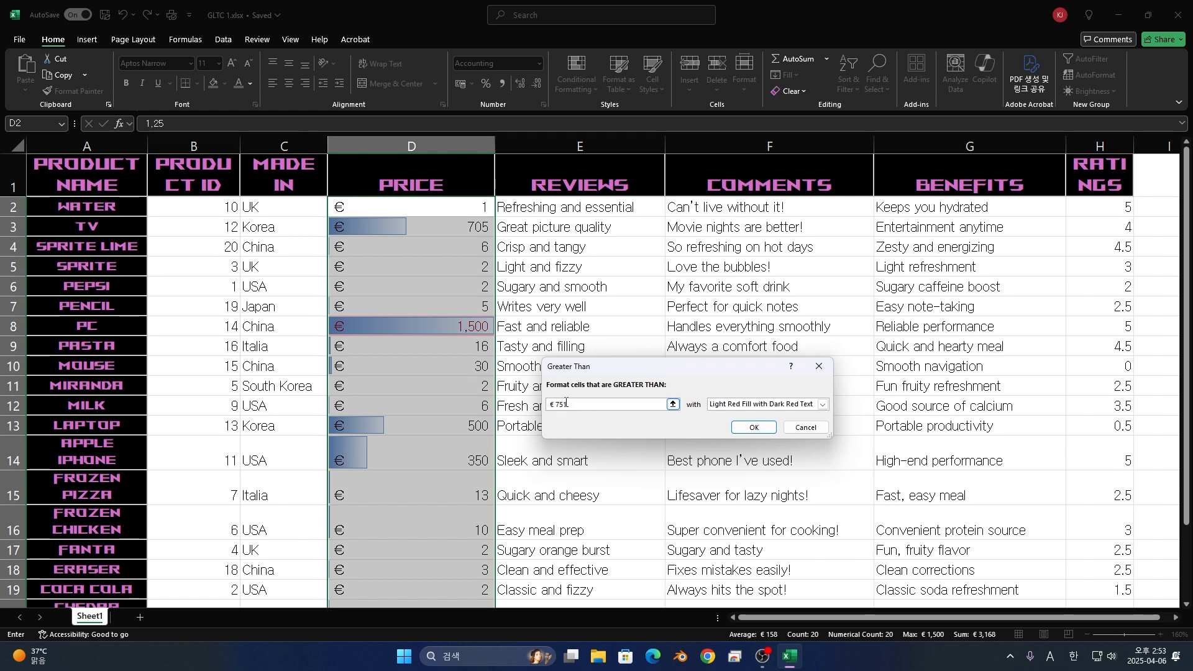
key("BackSpace")
key("BackSpace")
key("BackSpace")
key("BackSpace")
type("200")
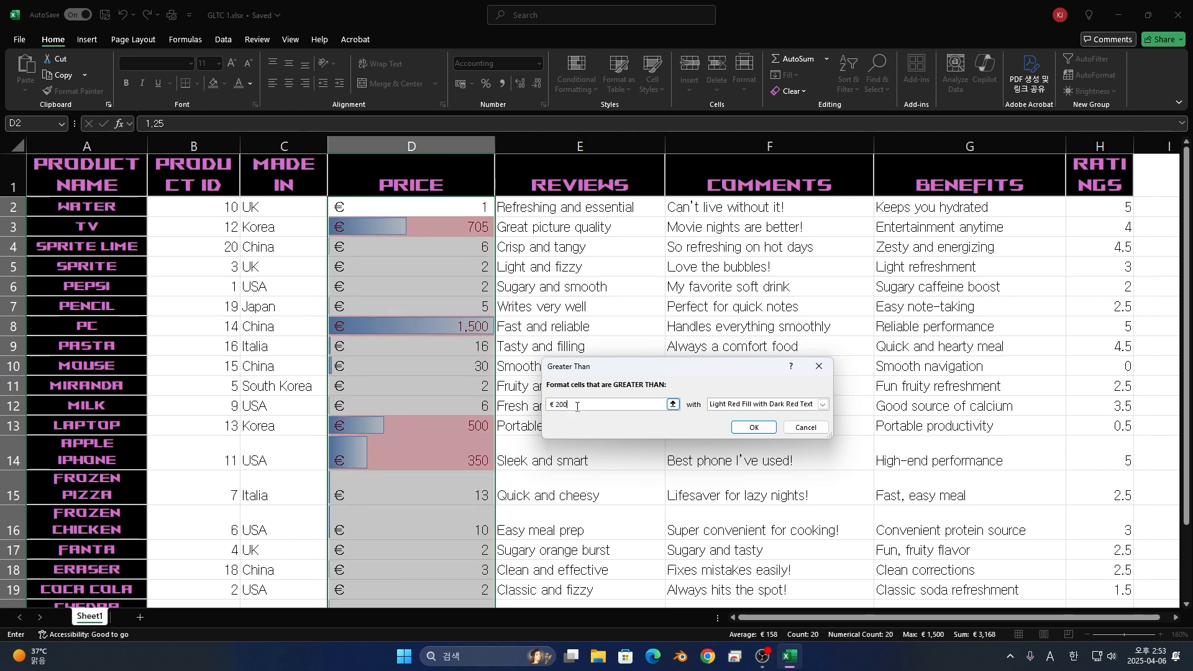
scroll(577, 406, "down", 1)
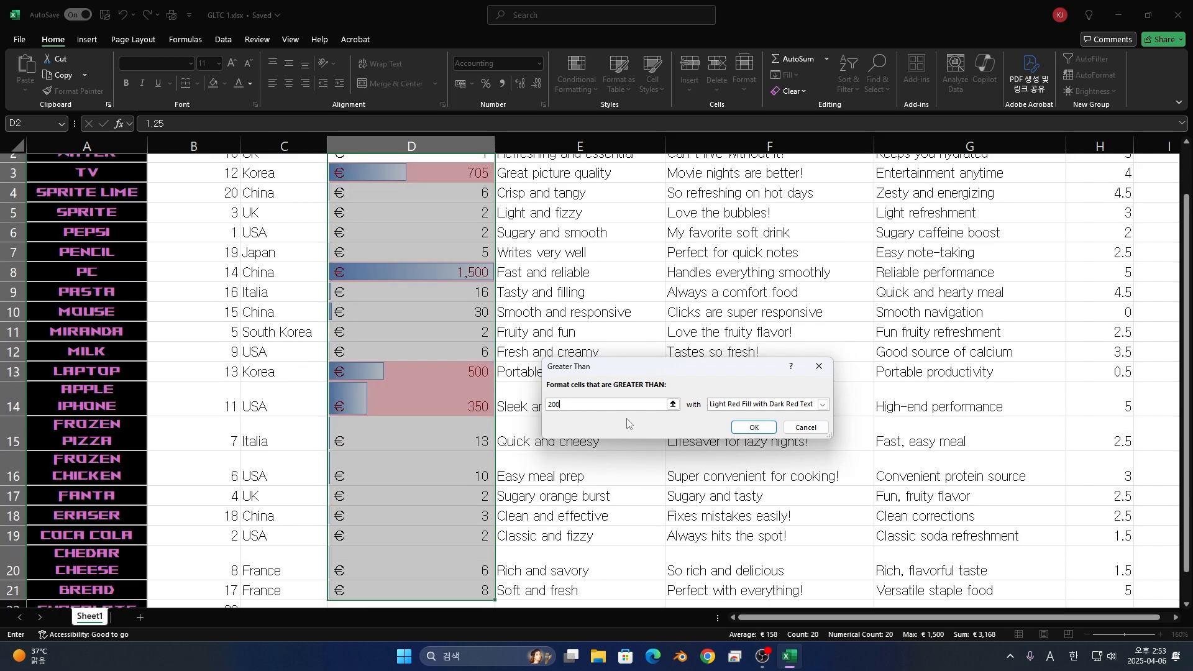
- Choose Green Fill with Dark Green Text as the Greater Than rule's format and apply the rule
left_click(740, 404)
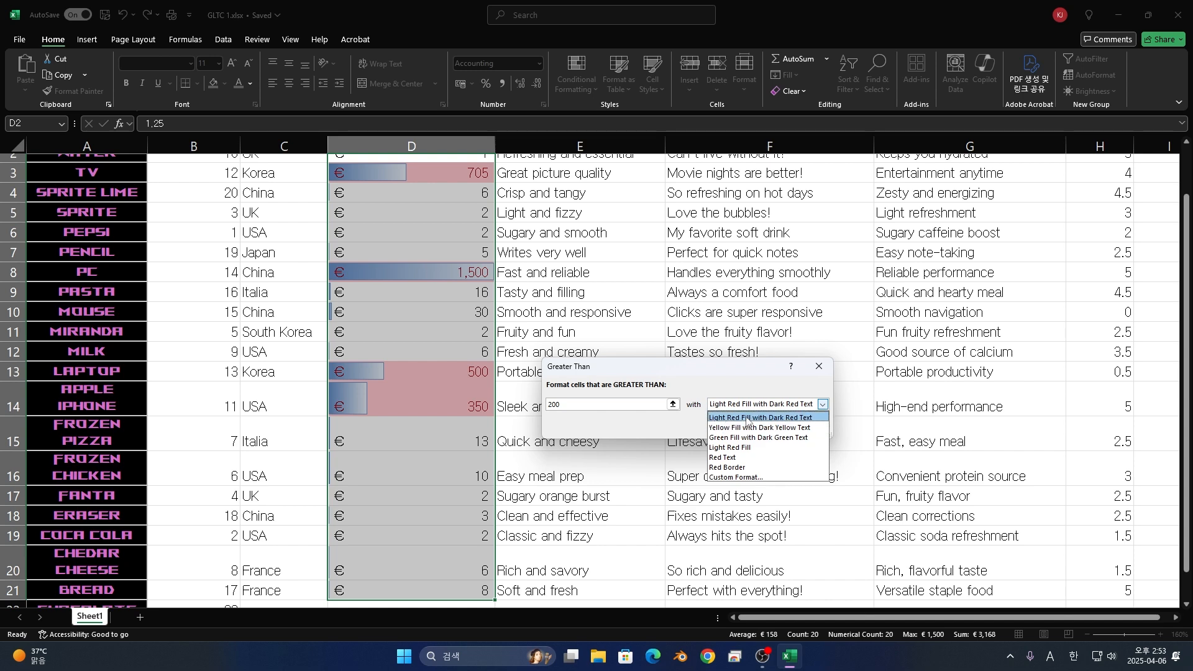
left_click(747, 427)
left_click(748, 405)
left_click(749, 437)
left_click(752, 405)
left_click(746, 447)
left_click(750, 405)
left_click(744, 438)
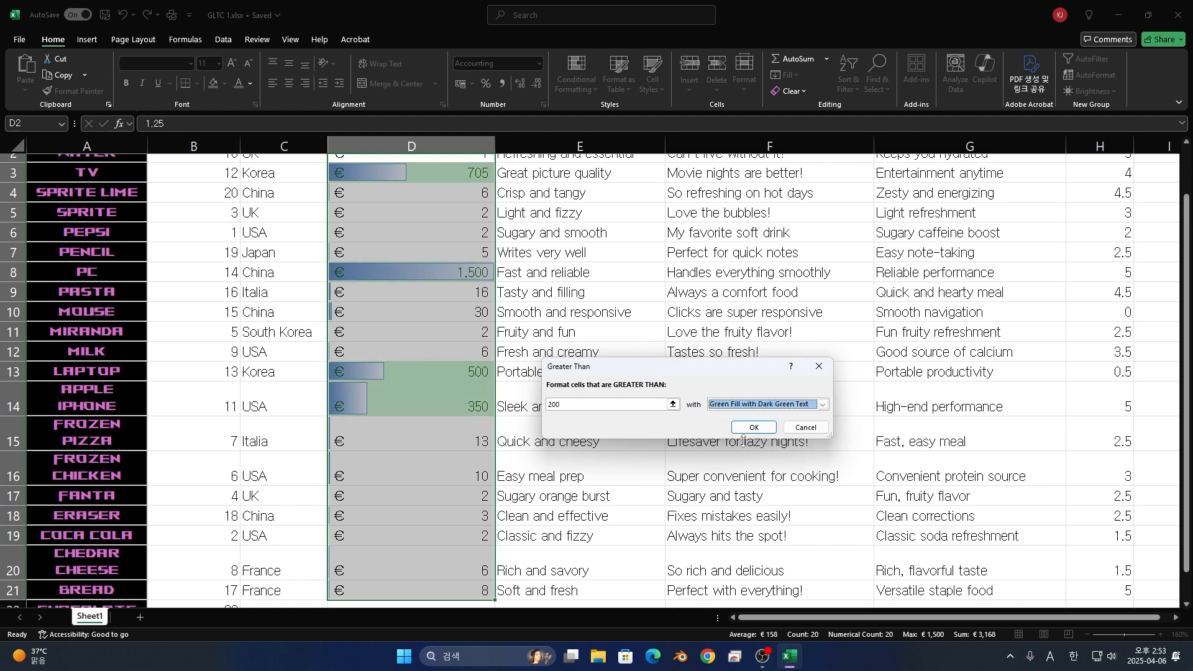
left_click(754, 428)
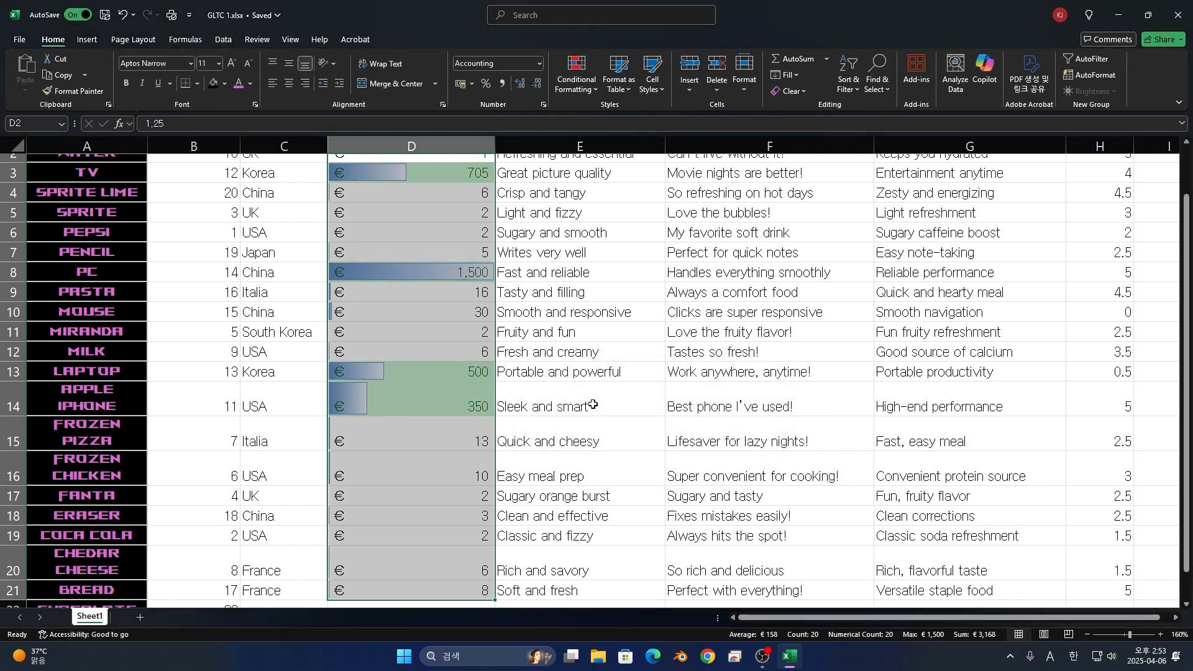
left_click(430, 387)
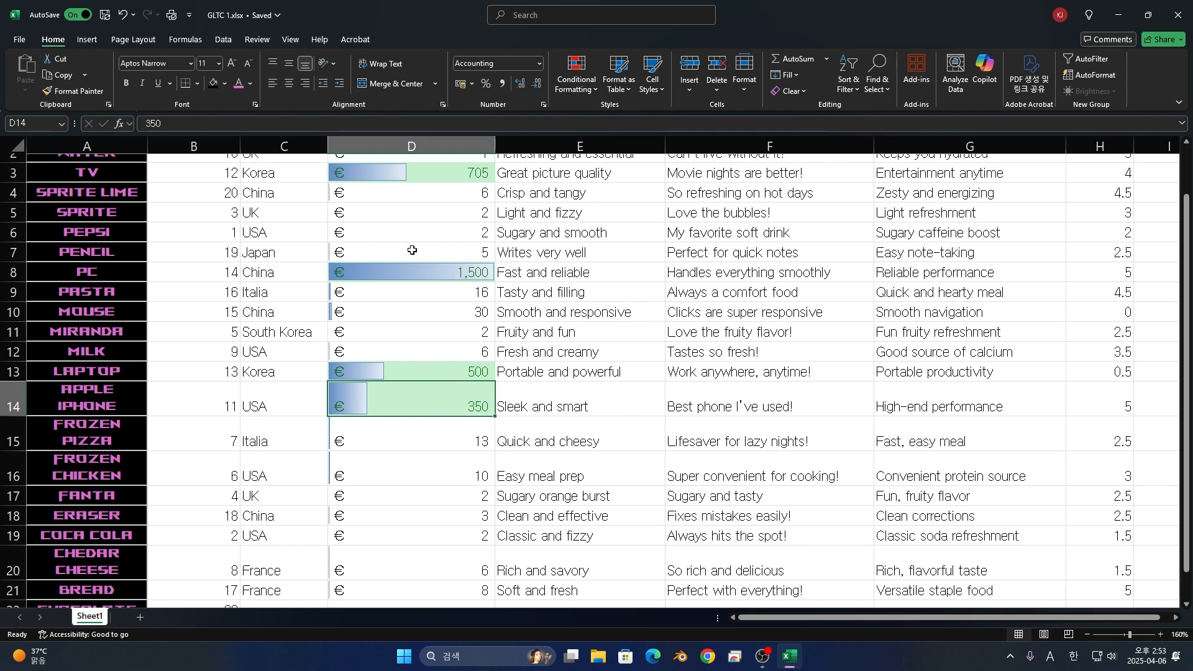
left_click(597, 93)
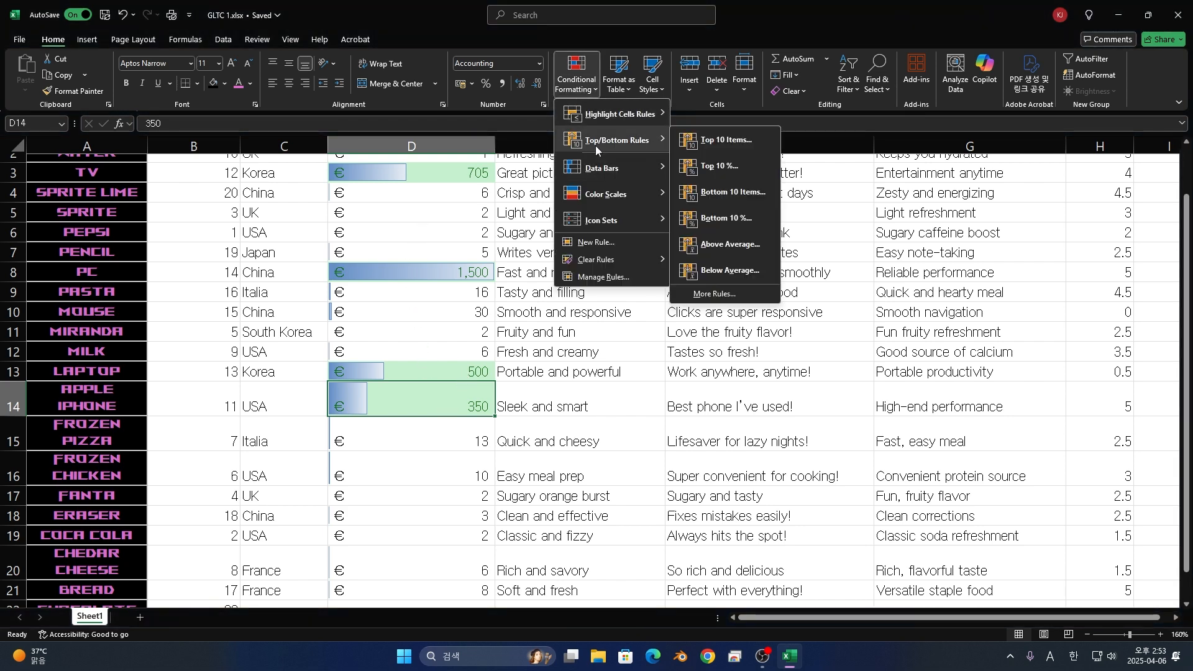
mouse_move(576, 147)
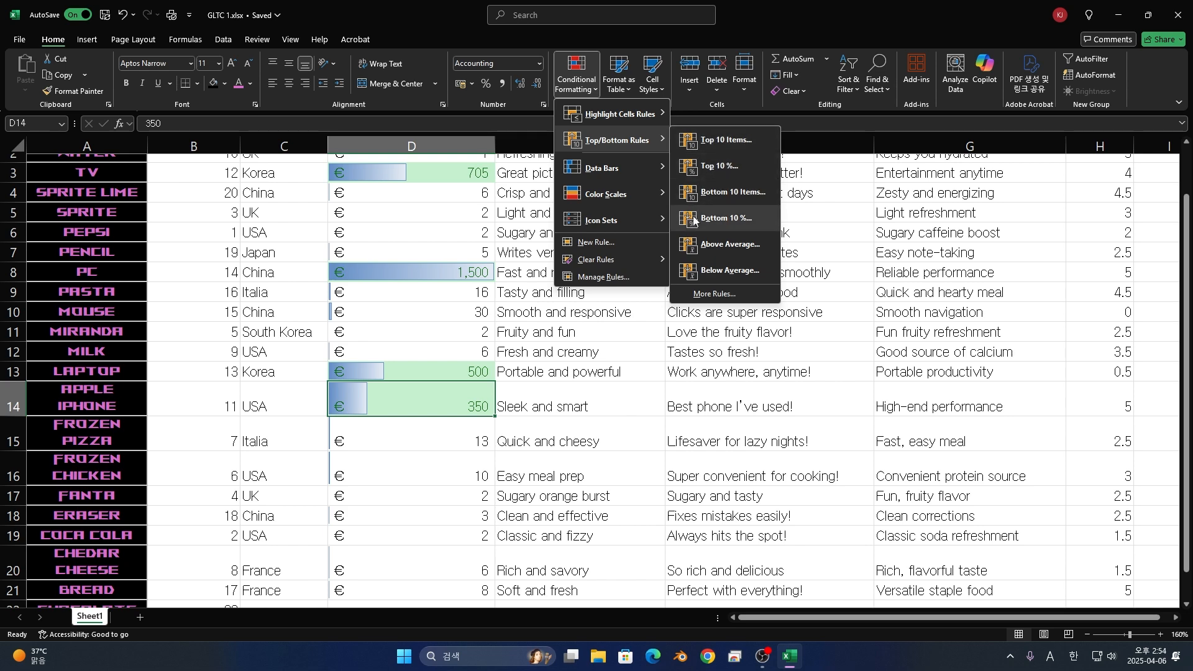
- Create a Top 10 Items rule for the prices in D2:D21 and limit it to the top 3
left_click_drag(429, 207, 479, 531)
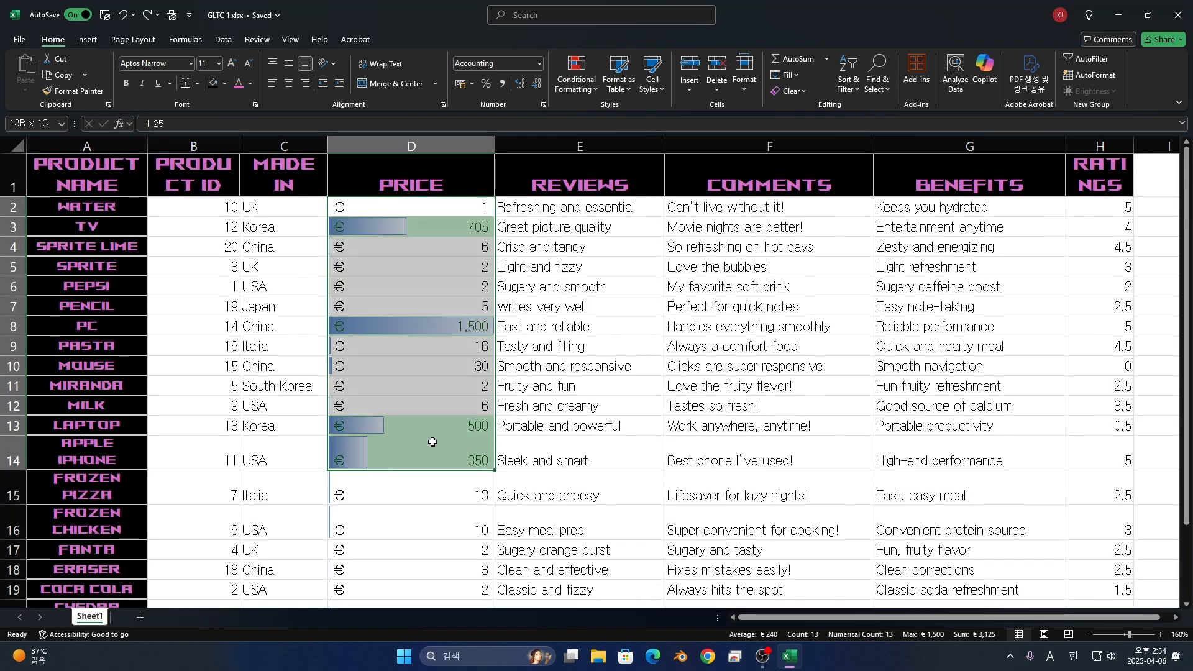
scroll(480, 531, "up", 1)
left_click(575, 73)
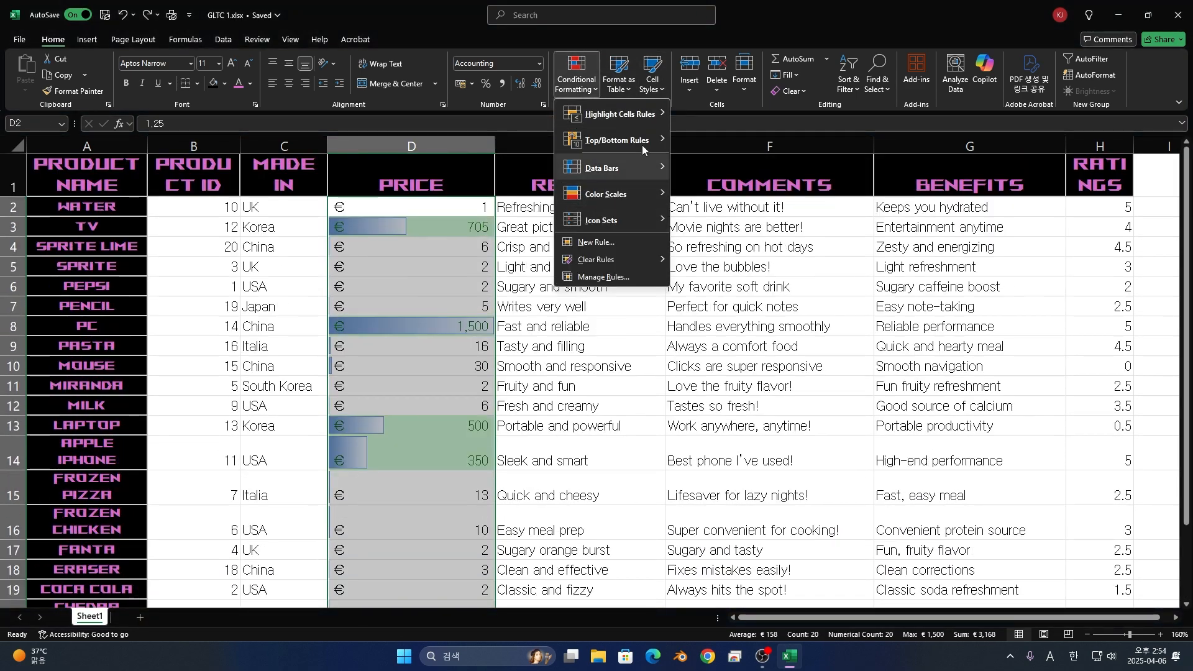
mouse_move(646, 145)
left_click(720, 140)
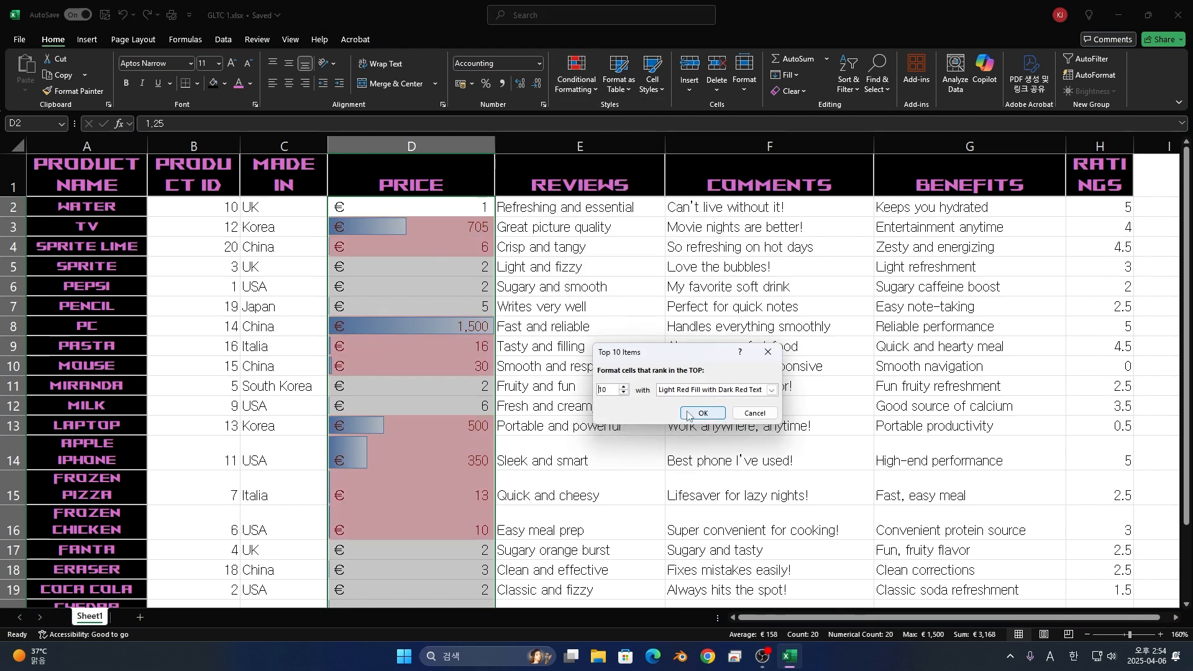
type("3")
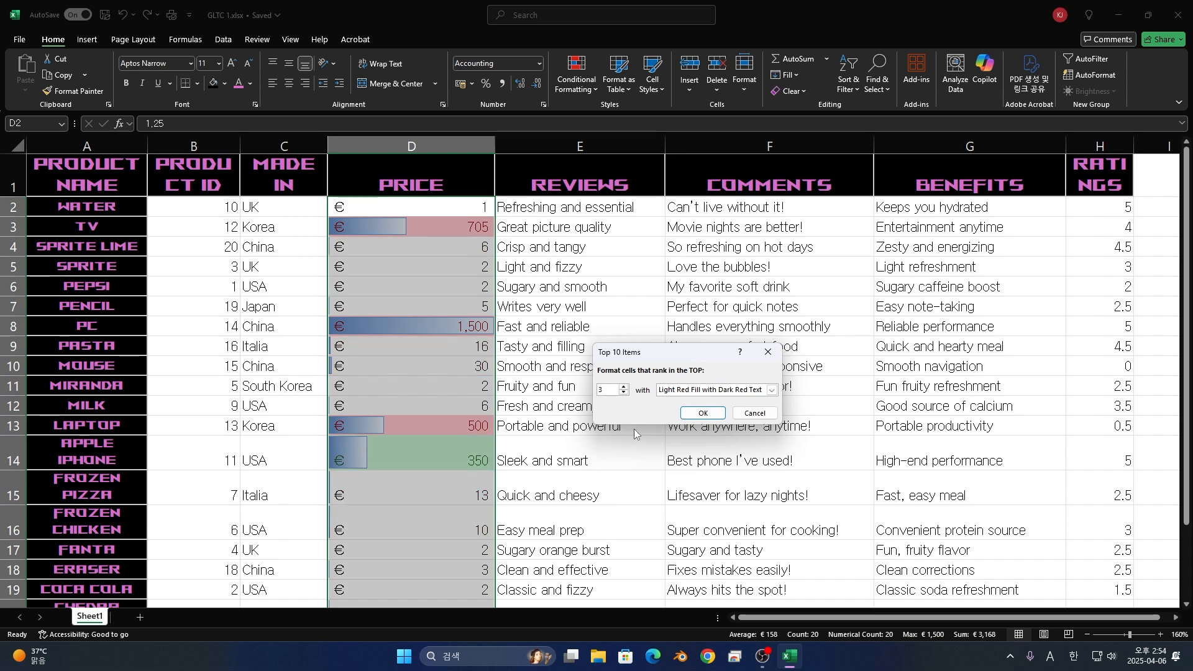
- Try the Light Red Fill and Red Border preset formats on the top-items rule
left_click(711, 390)
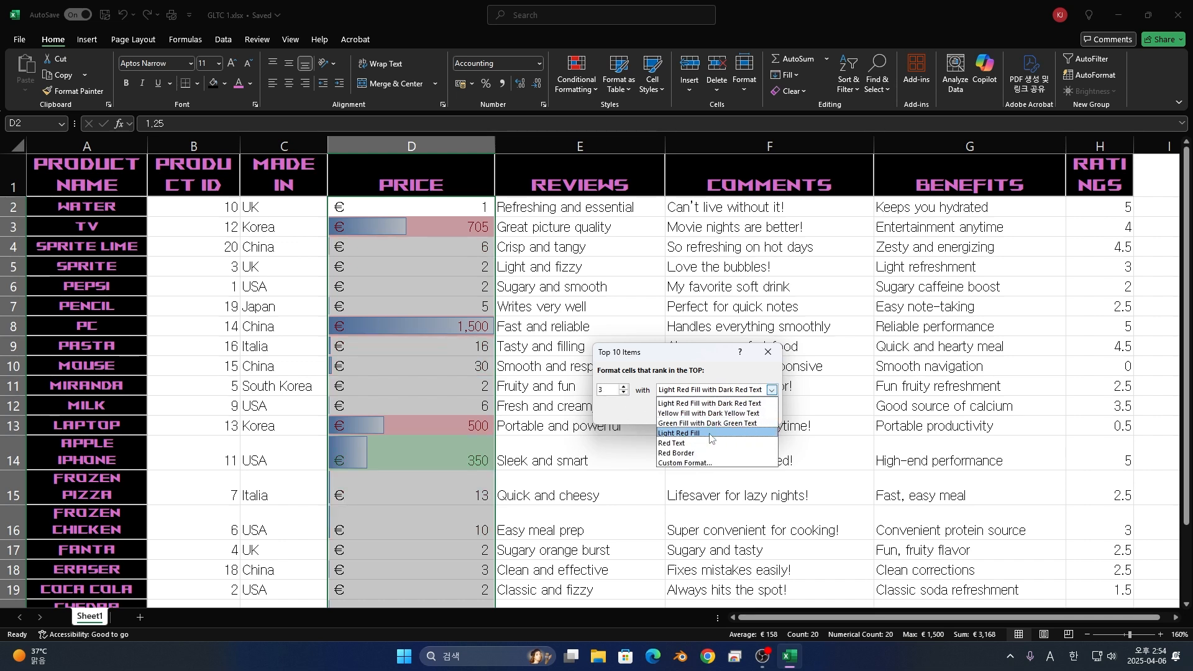
left_click(712, 433)
left_click(720, 392)
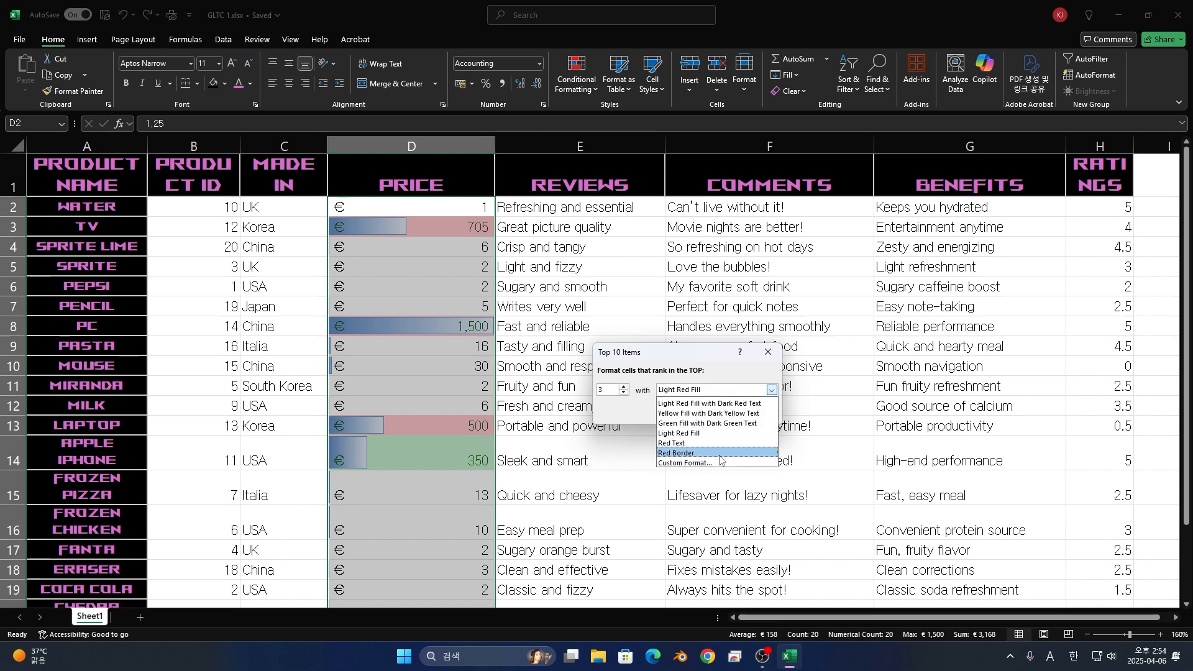
left_click(719, 453)
- Give the top-items rule a custom font format with double underline, dark teal colour and bold style
left_click(714, 391)
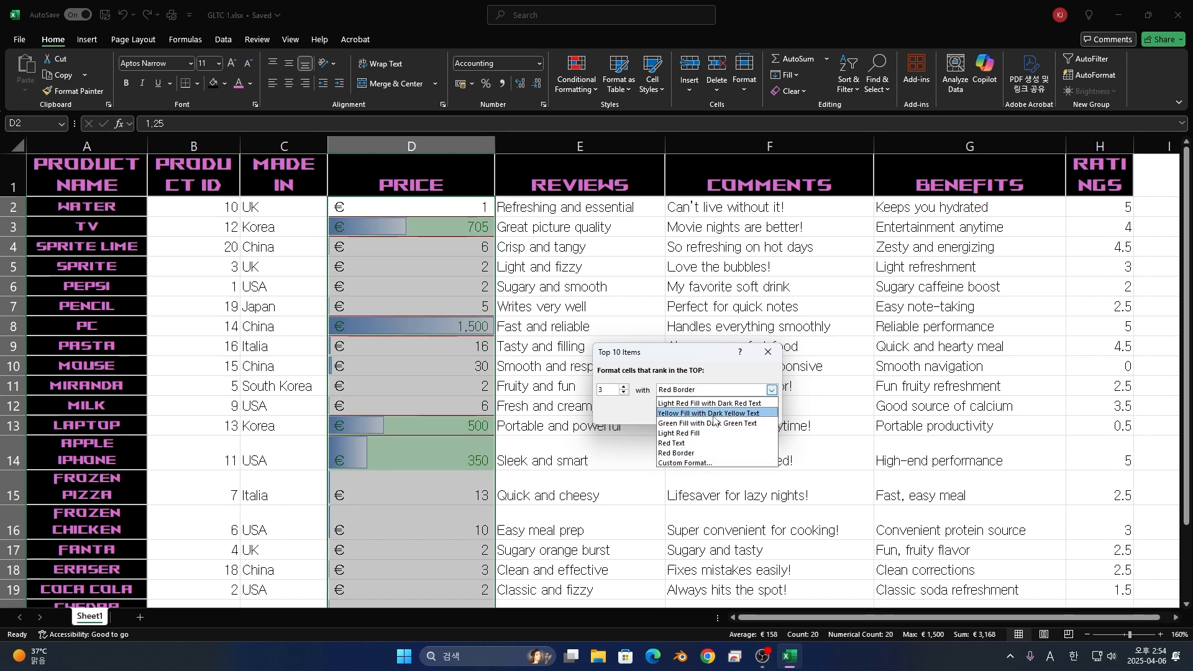
left_click(714, 463)
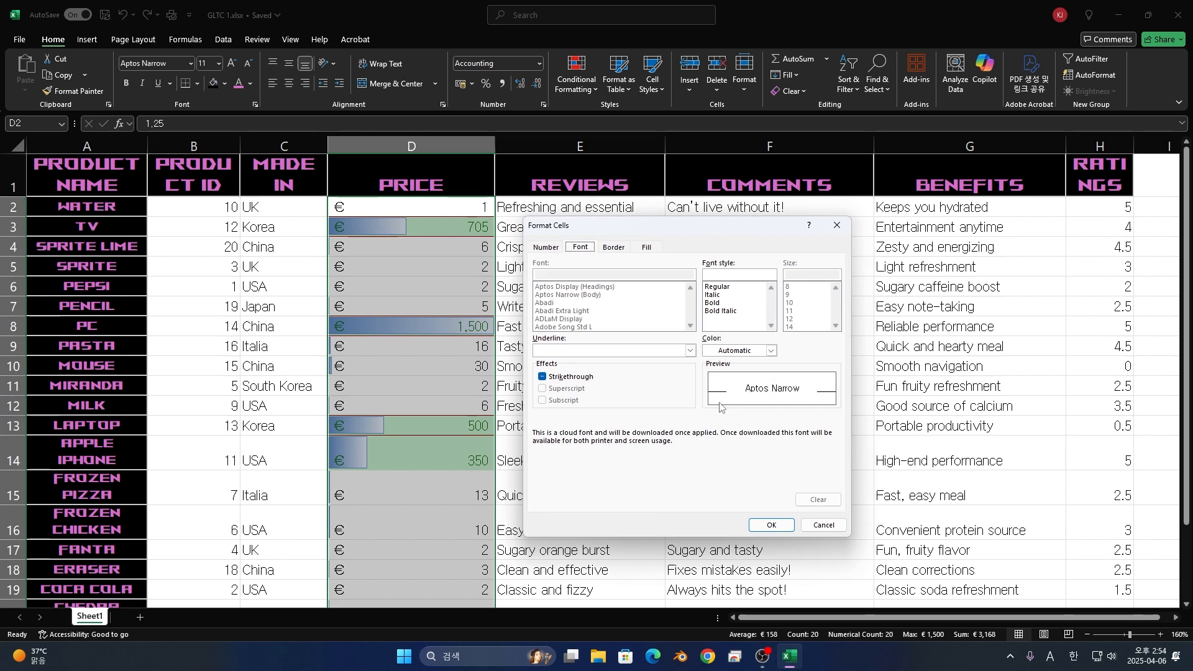
left_click(565, 357)
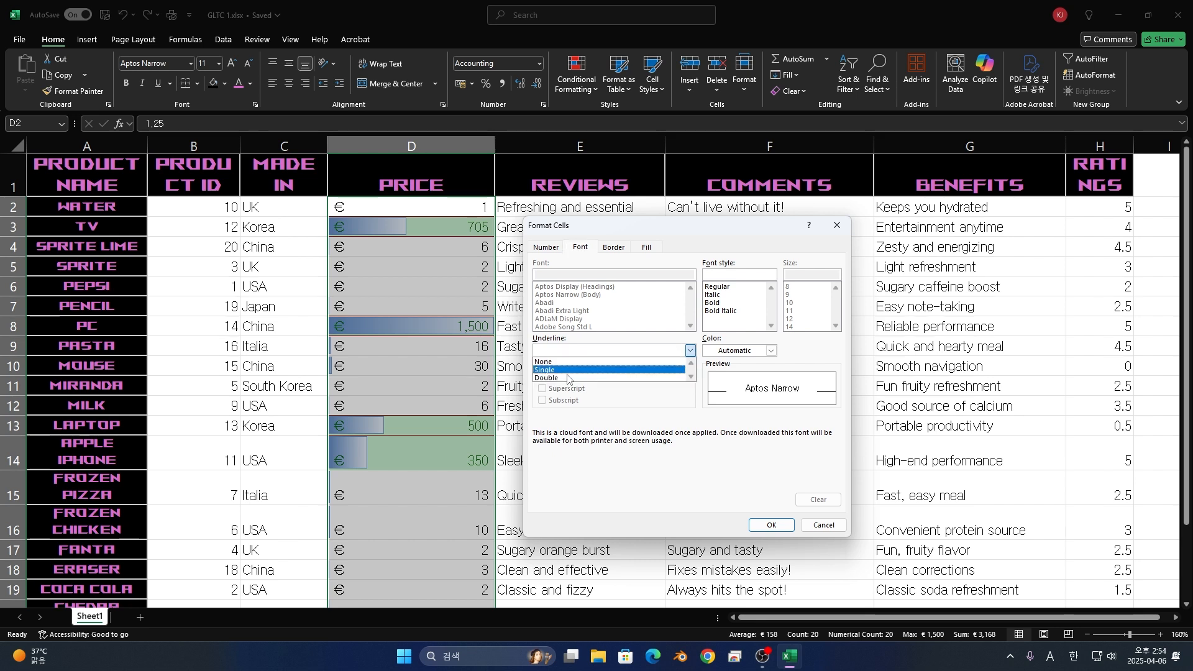
left_click(567, 377)
left_click(752, 353)
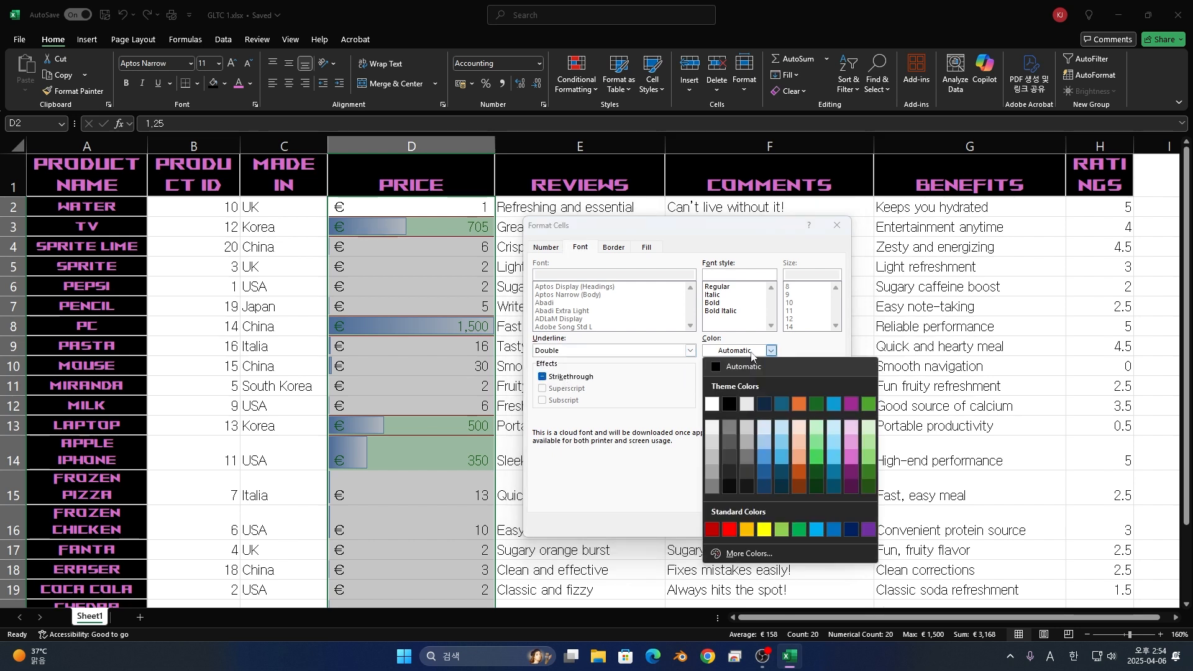
left_click(729, 530)
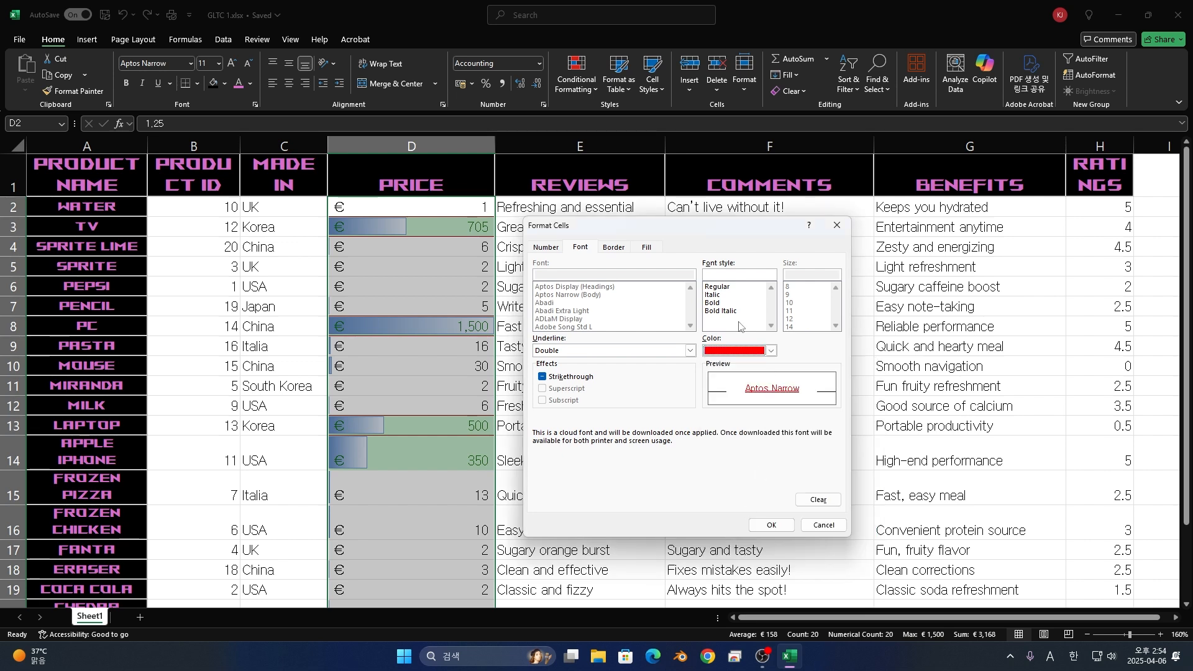
left_click(770, 350)
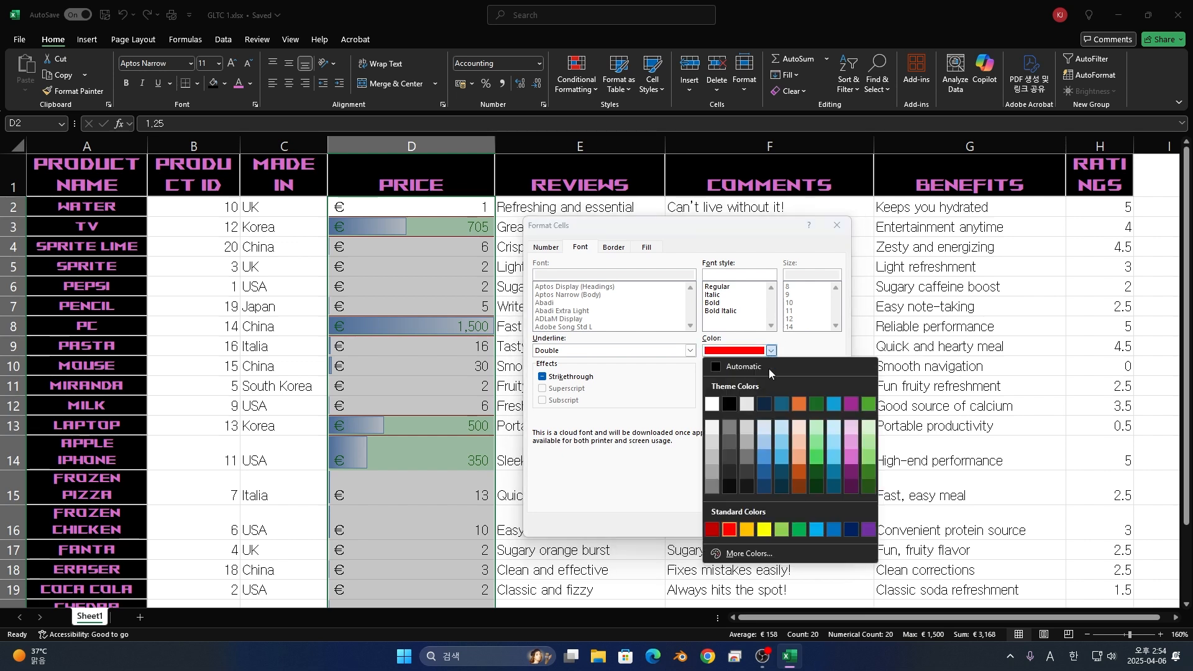
left_click(780, 405)
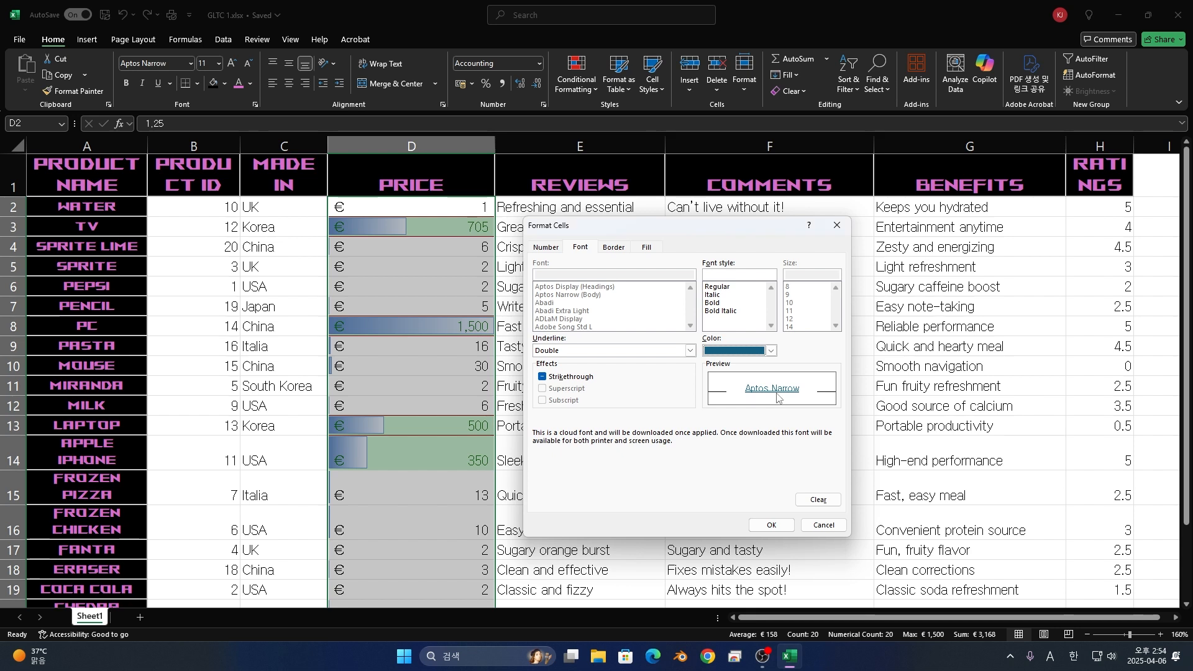
left_click(720, 302)
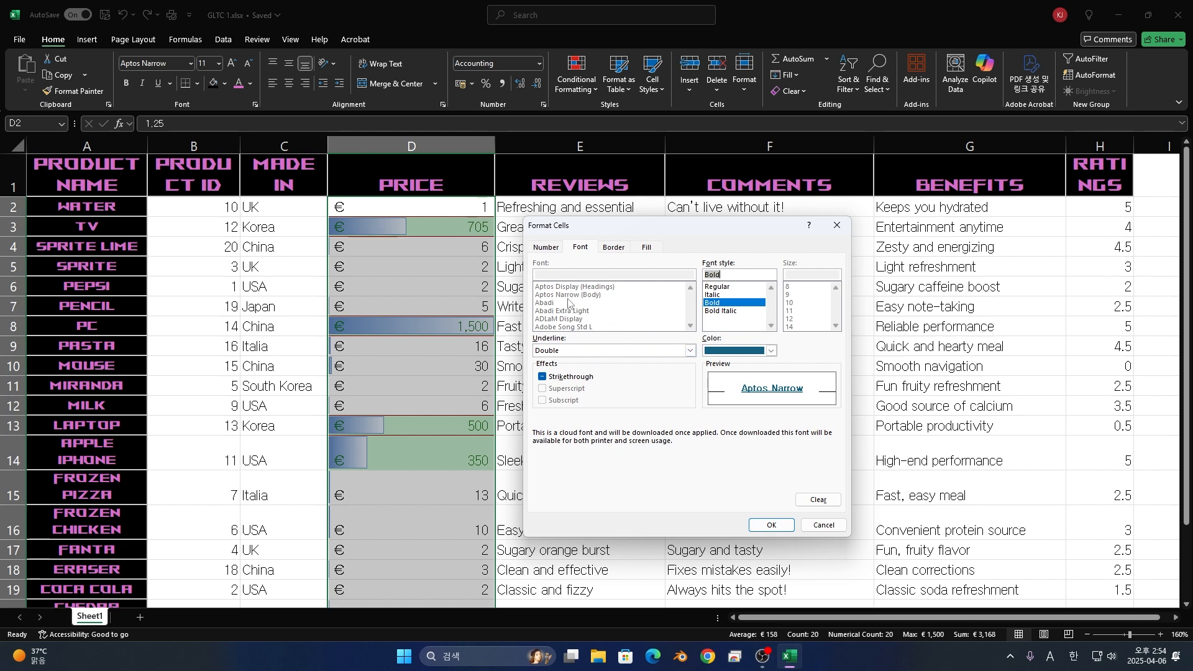
- Add an outline border to the custom format, choose dark red as the line colour, and apply the top-items rule
left_click(622, 248)
left_click(546, 248)
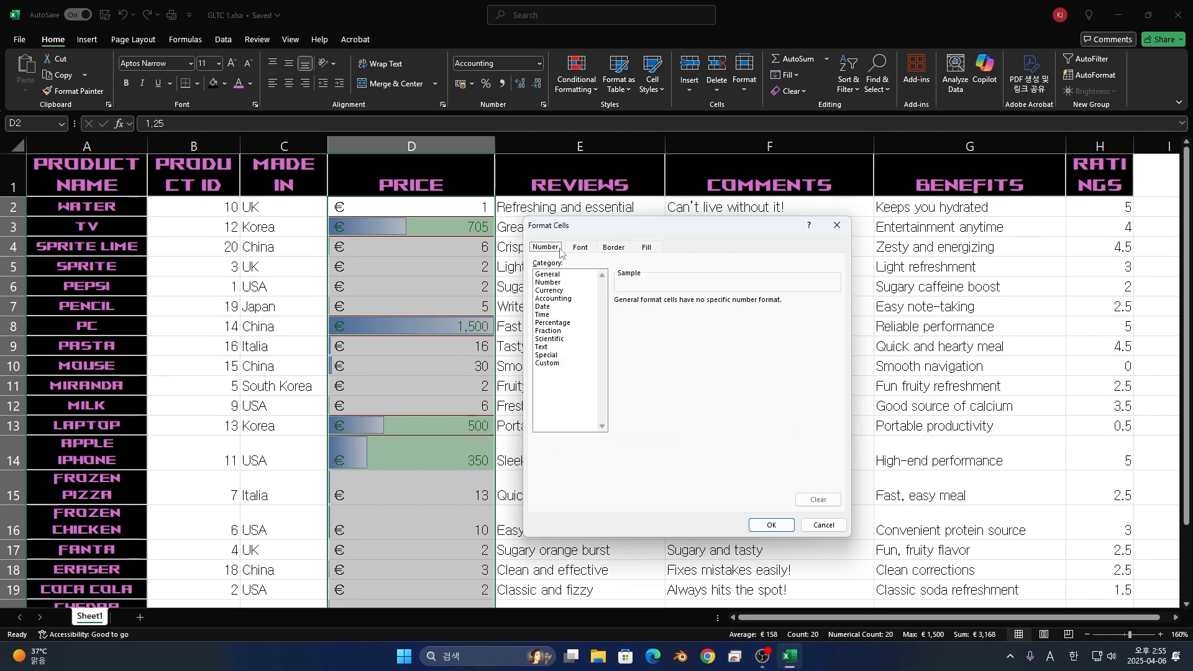
left_click(574, 247)
left_click(608, 248)
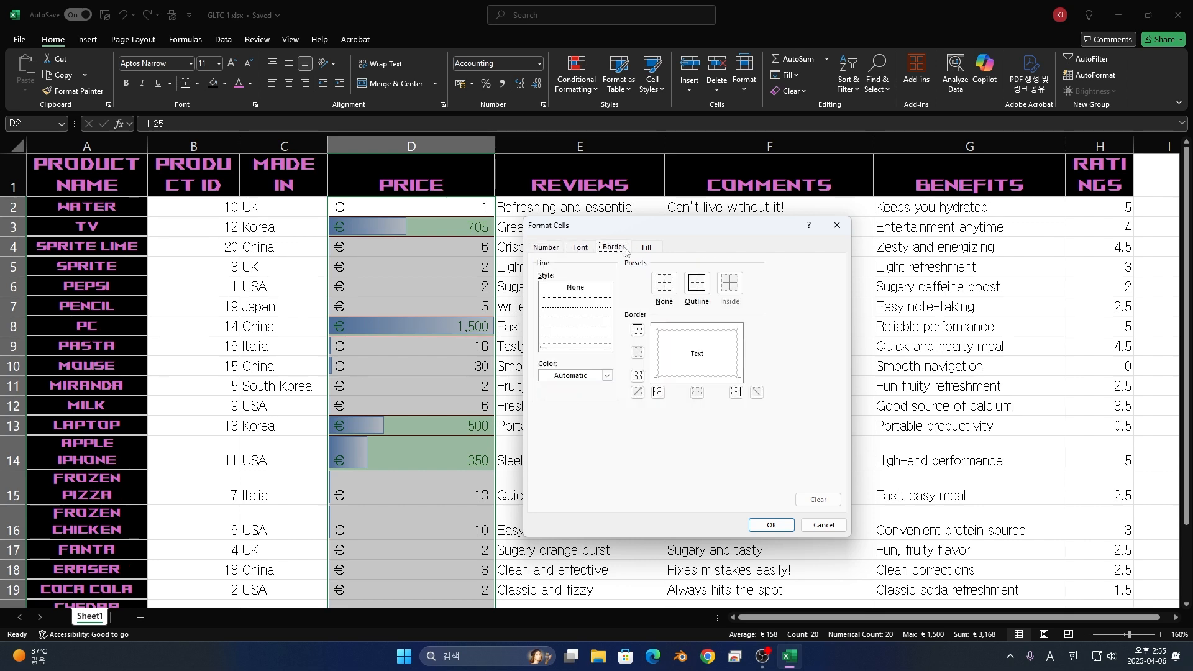
left_click(697, 283)
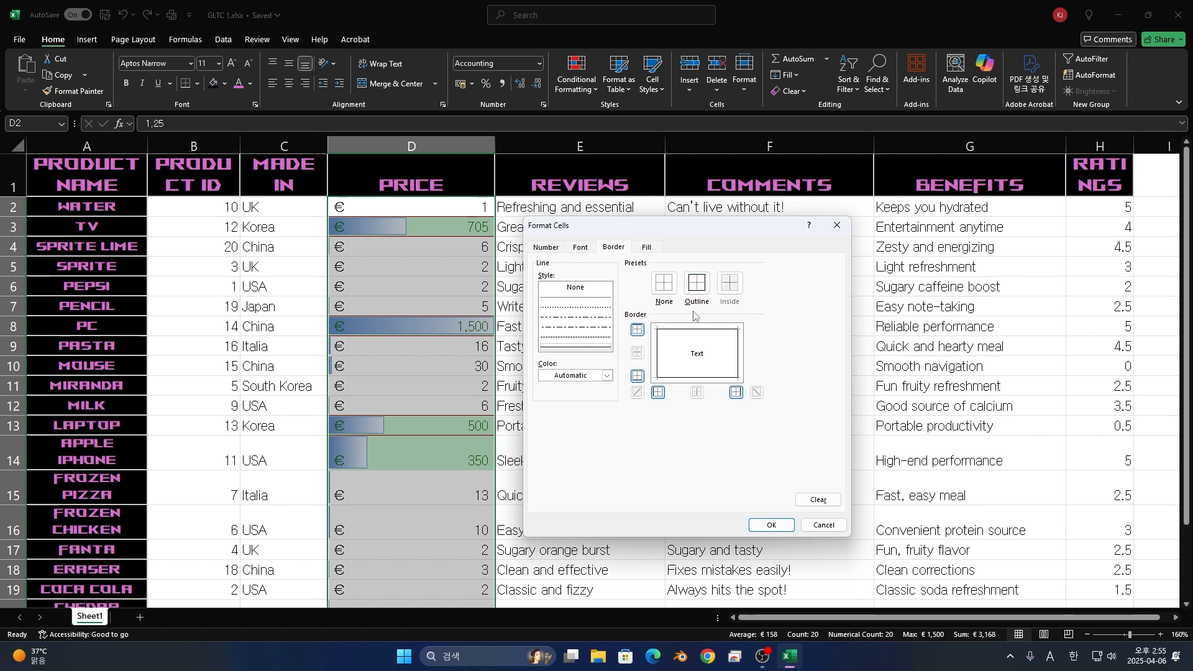
left_click(604, 376)
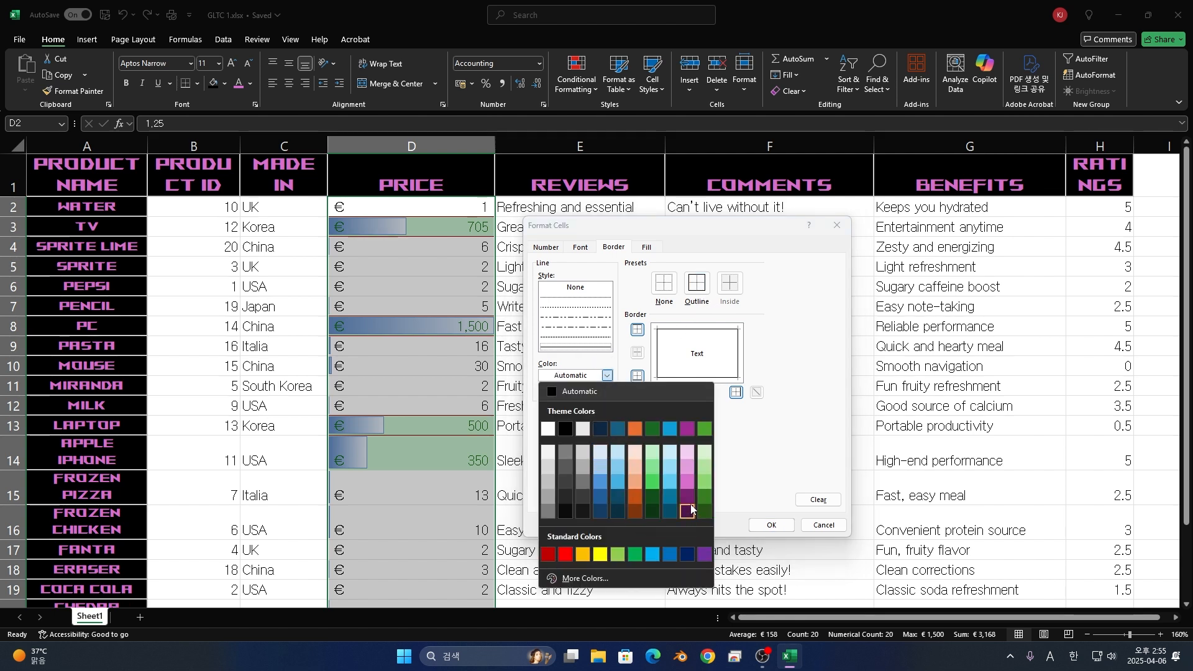
left_click(548, 554)
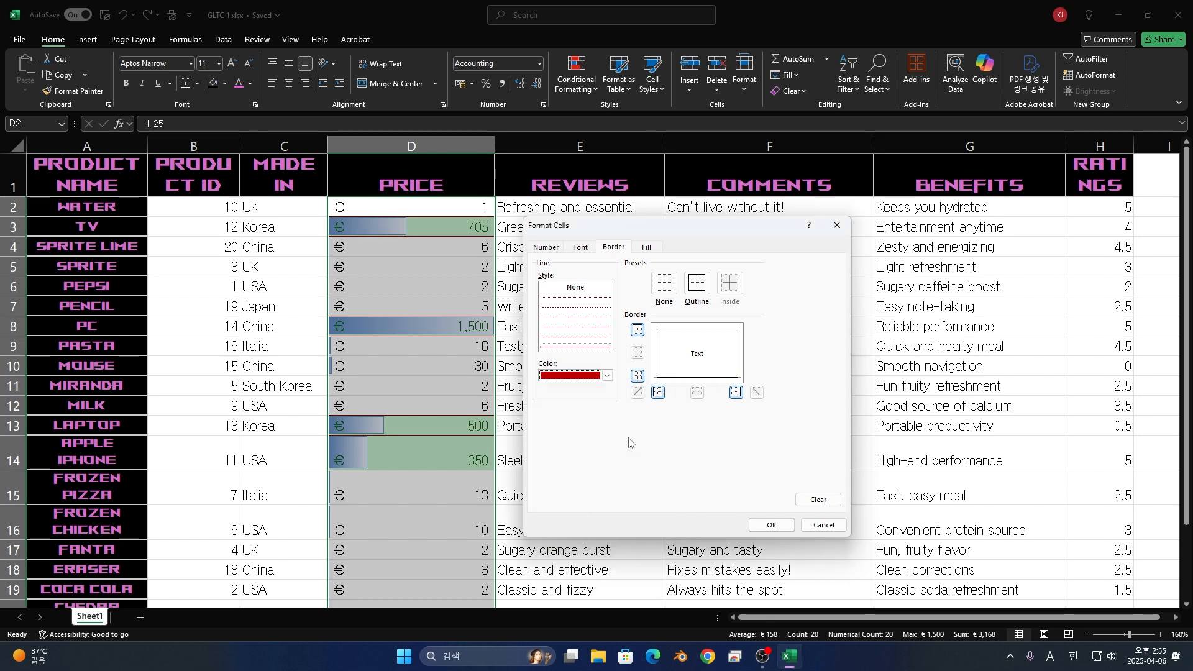
left_click(650, 249)
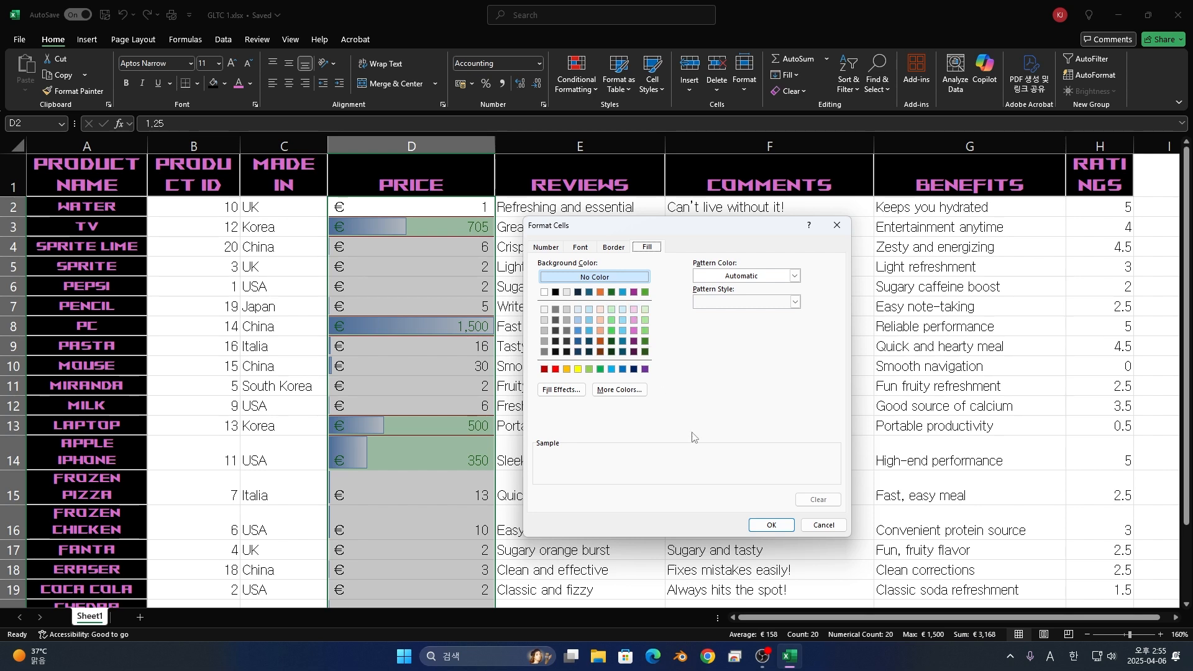
left_click(781, 528)
left_click(716, 413)
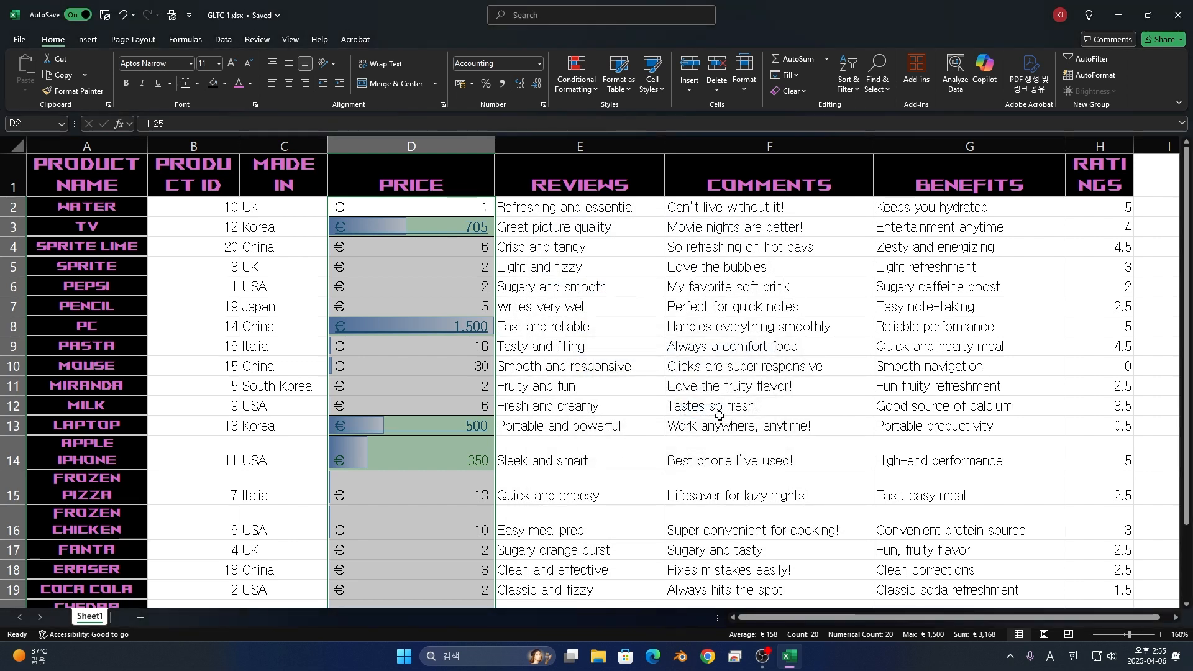
- Examine the formatting of the highest prices and the remaining values in column D
left_click(534, 457)
left_click(394, 238)
left_click(402, 322)
left_click(434, 426)
scroll(410, 497, "down", 4)
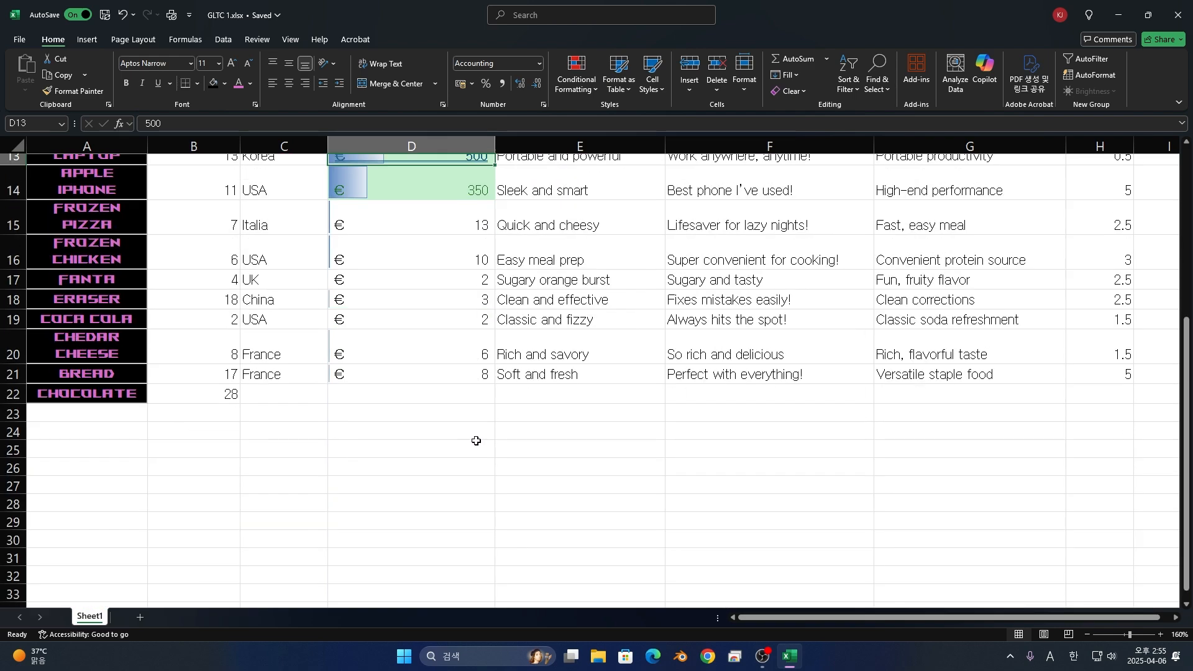
scroll(476, 441, "up", 4)
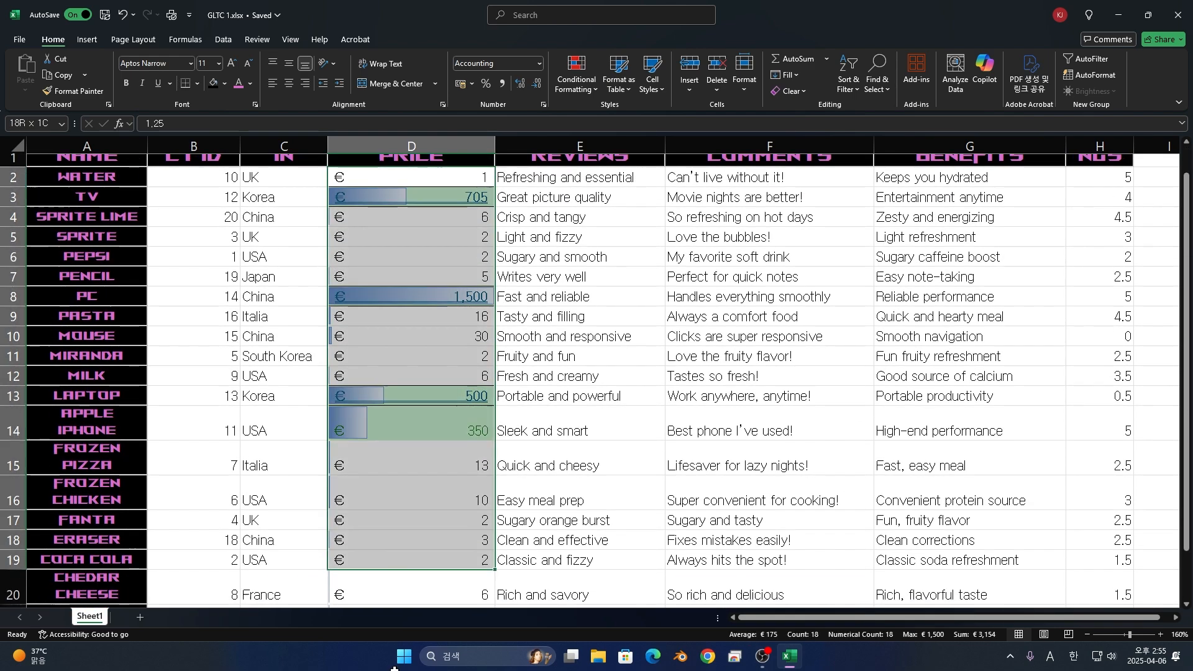
- Apply the Green-Yellow-Red color scale to the prices in D2:D21
left_click(457, 207)
key("ctrl+shift+Down")
left_click(577, 75)
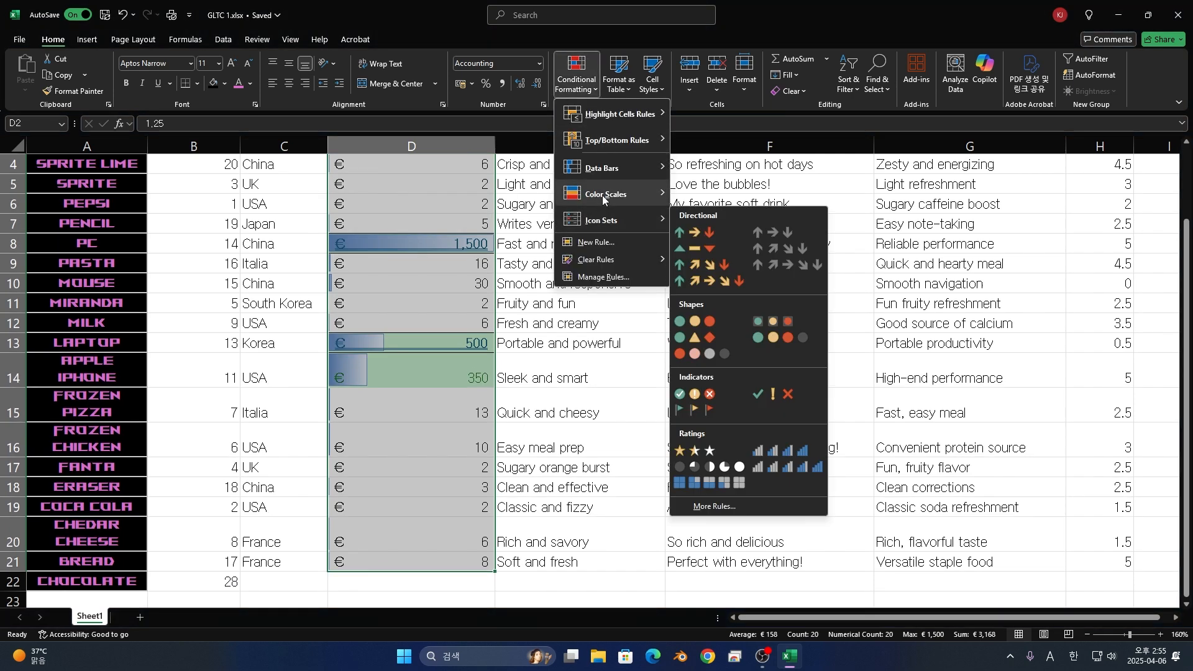
mouse_move(602, 195)
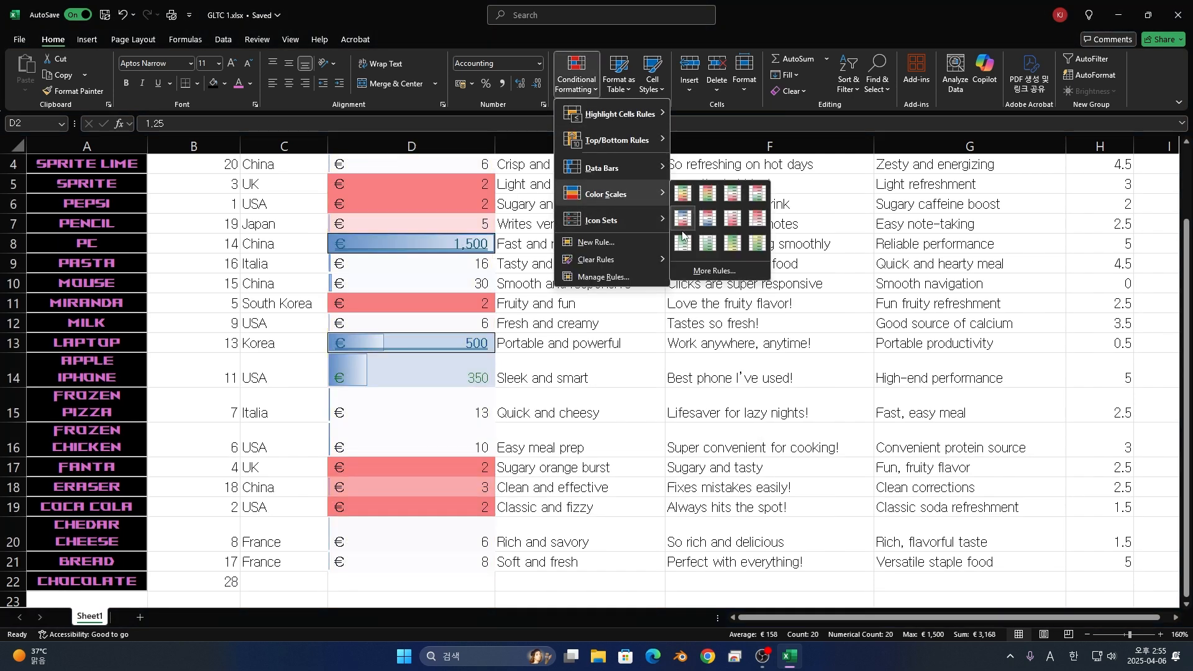
left_click(683, 193)
scroll(410, 273, "up", 1)
left_click(410, 282)
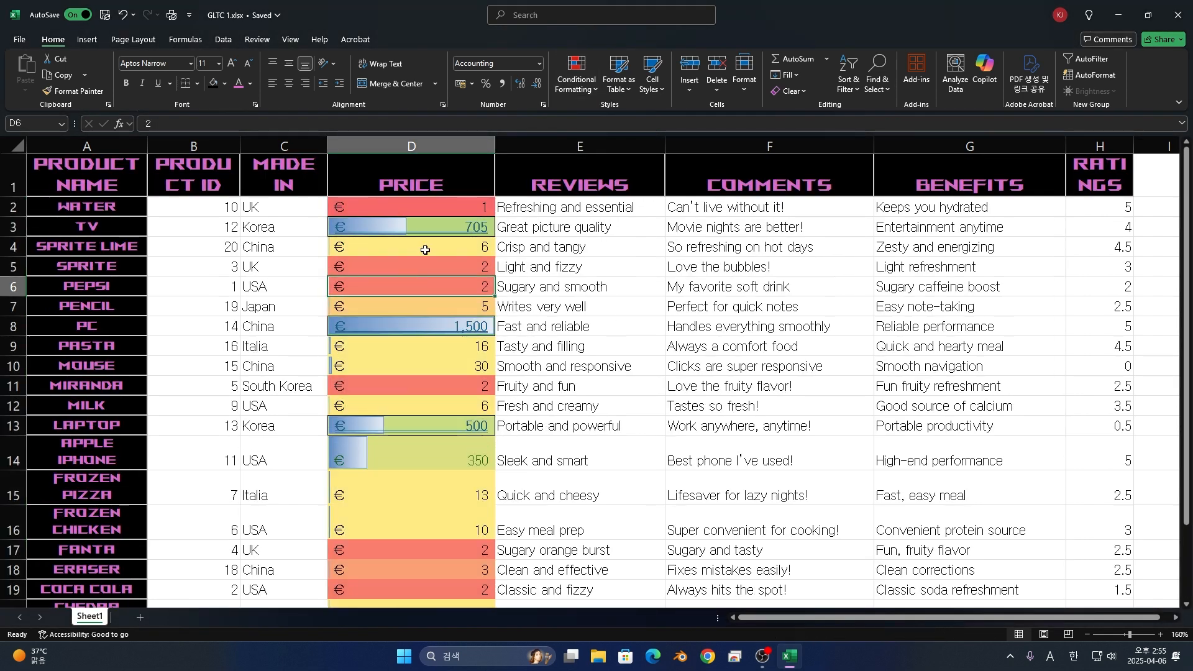
- Add the 3 Arrows (Colored) icon set to the prices in D2:D21
left_click(453, 214)
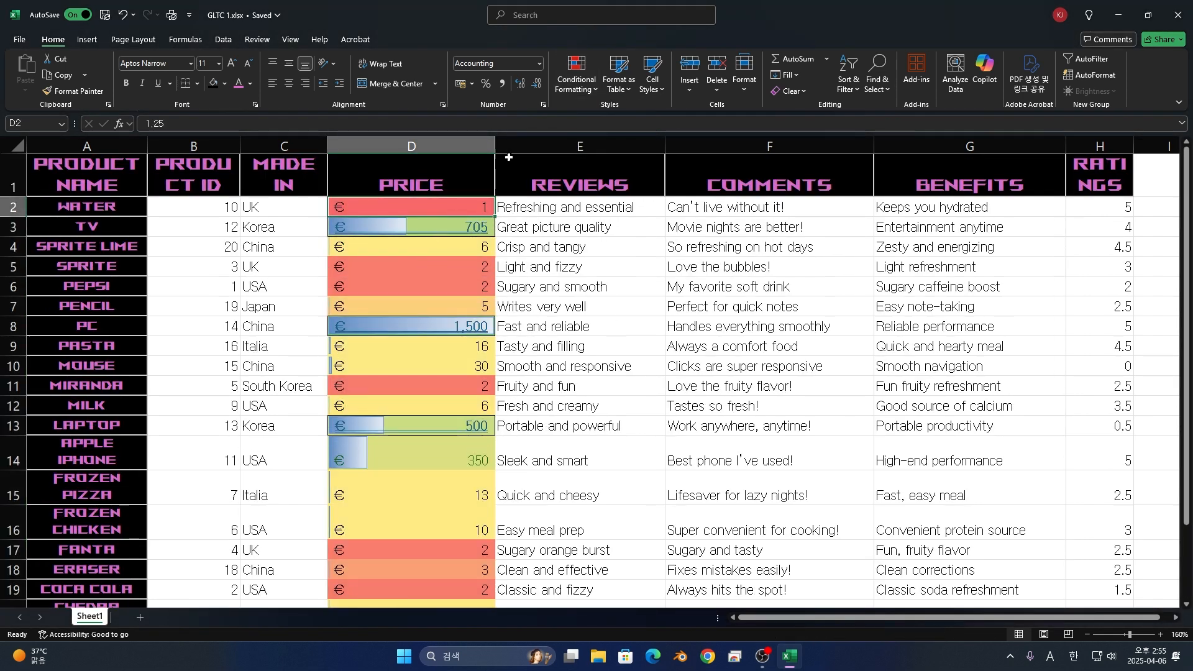
key("ctrl+shift+Down")
left_click(577, 73)
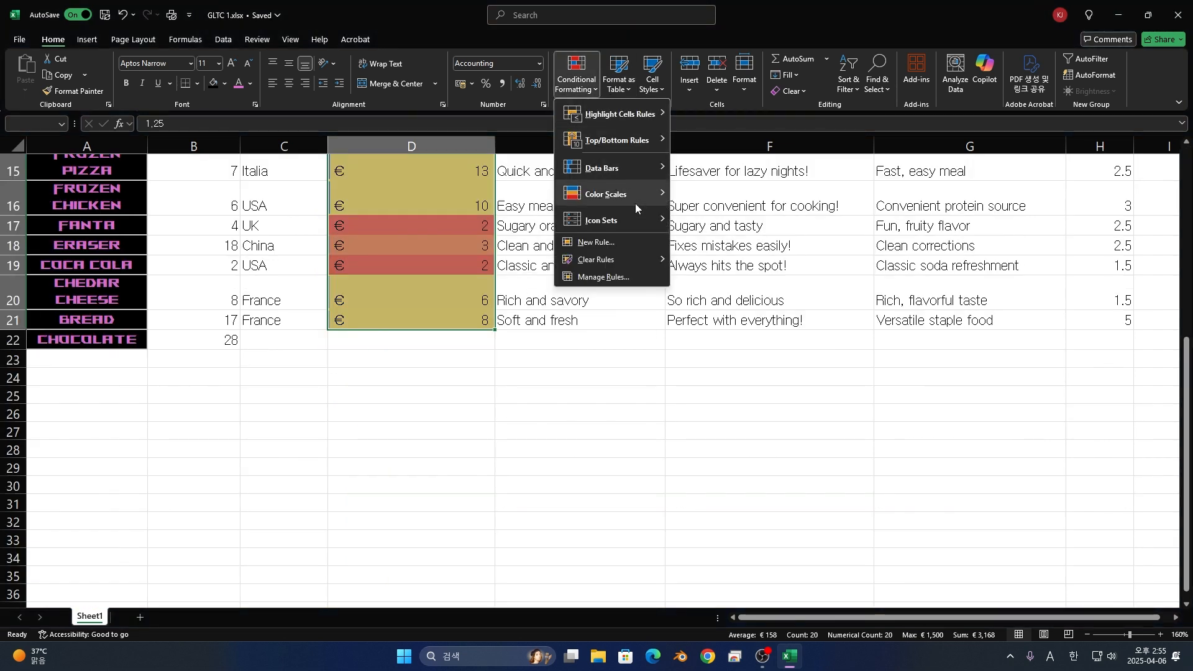
mouse_move(639, 214)
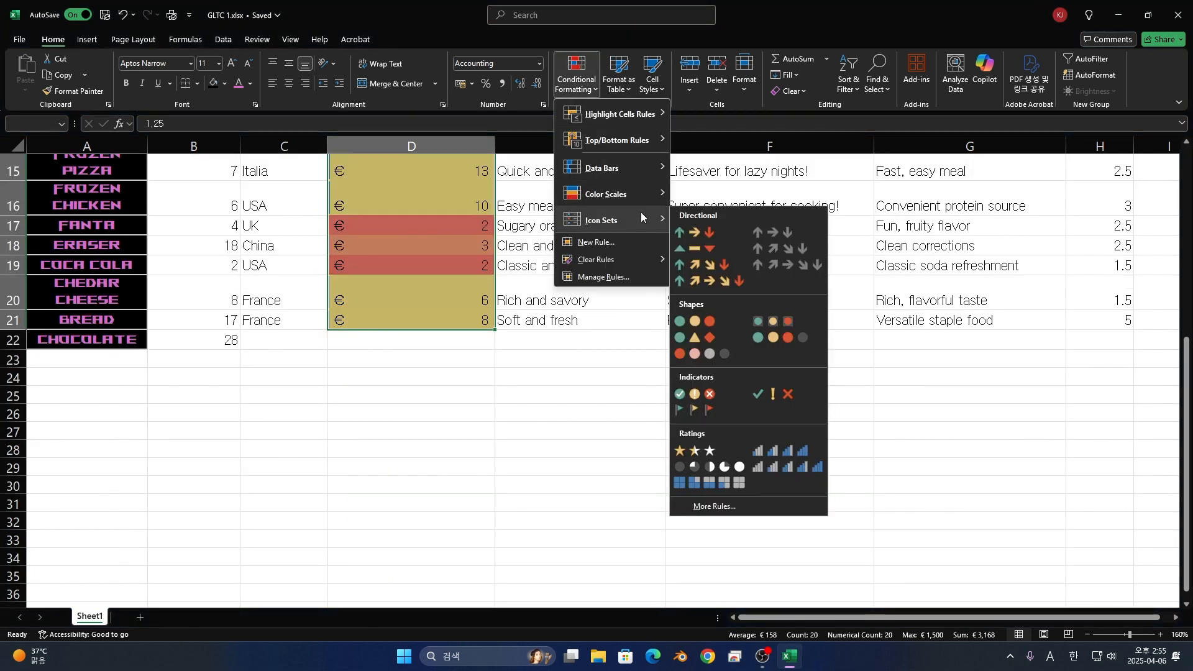
left_click(692, 241)
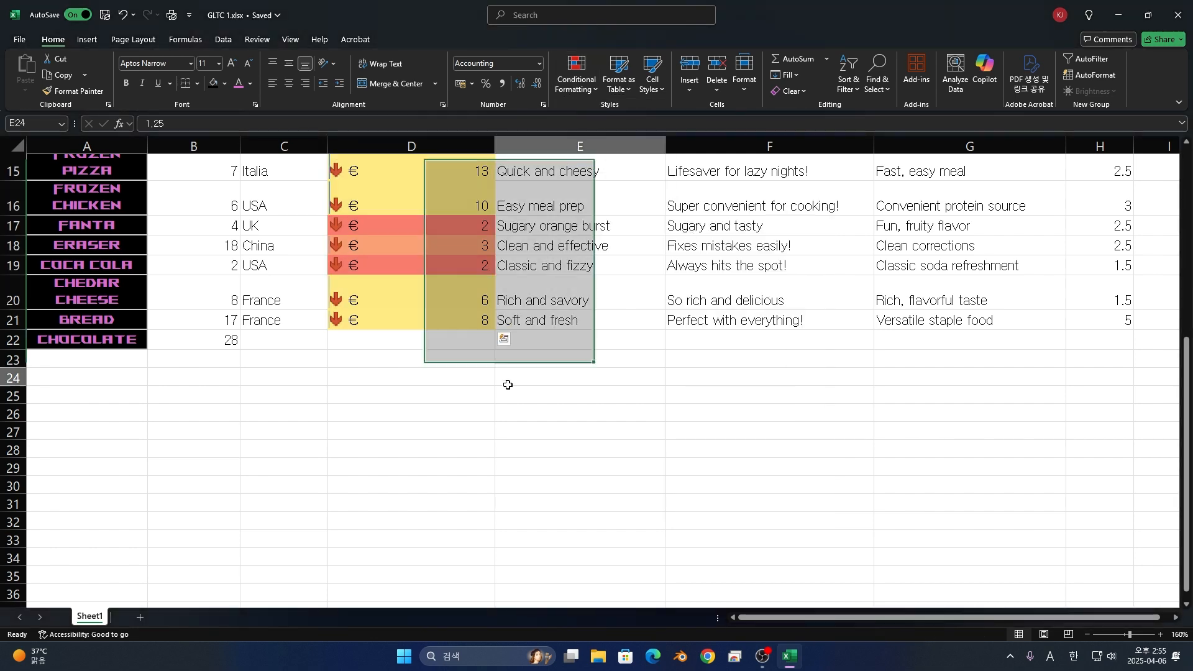
- Examine the arrow icons and colour scale throughout the price column, from the cheapest items to the most expensive
scroll(535, 371, "up", 5)
left_click(421, 400)
scroll(421, 400, "up", 1)
left_click(388, 338)
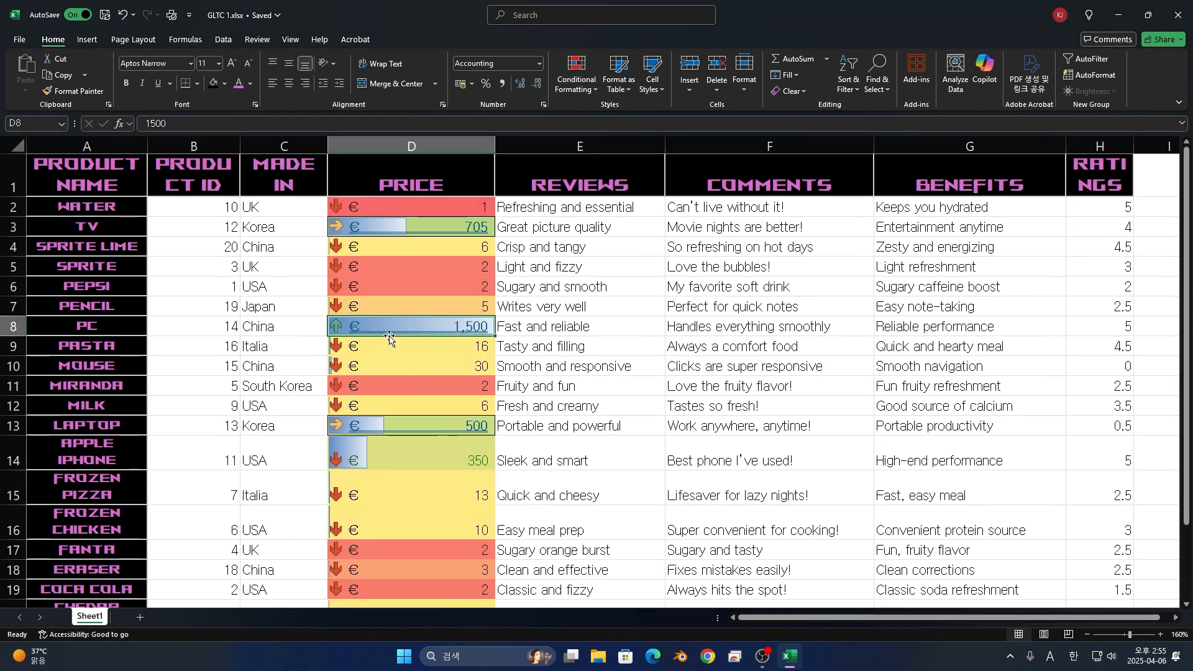
scroll(490, 415, "down", 1)
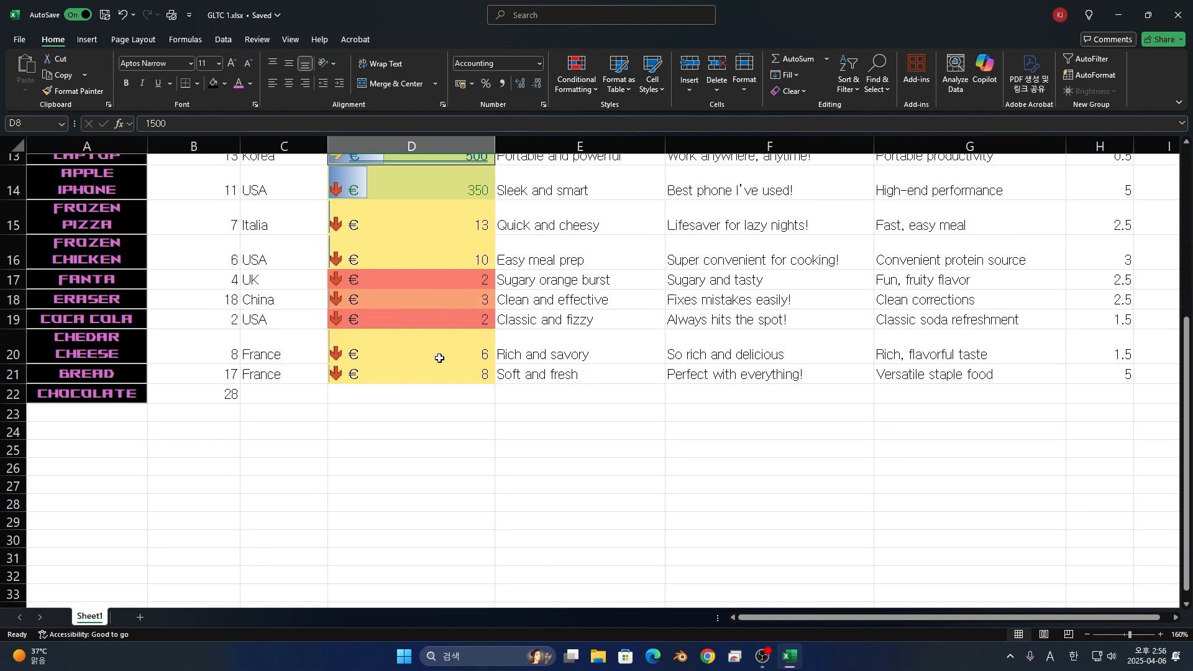
scroll(407, 285, "up", 4)
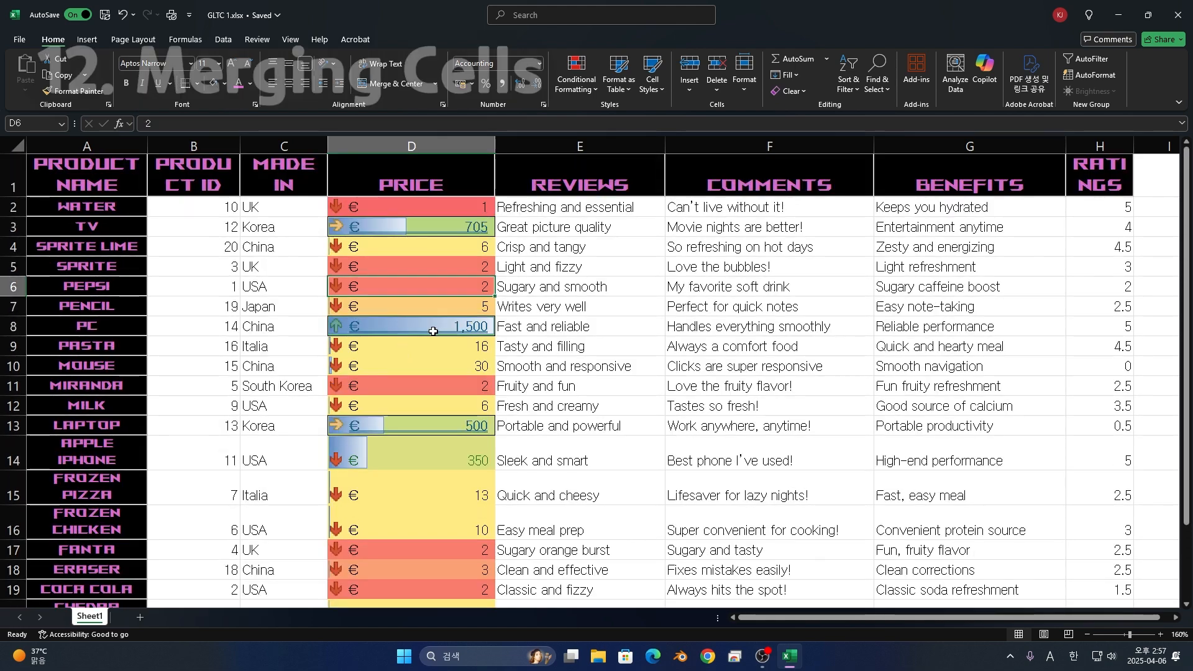
scroll(526, 399, "down", 2)
scroll(564, 420, "up", 2)
scroll(715, 400, "down", 3)
scroll(717, 399, "up", 3)
- Merge and center the Ratings header across H1:I1 and check the separate cells beneath it
left_click_drag(1095, 181, 1050, 184)
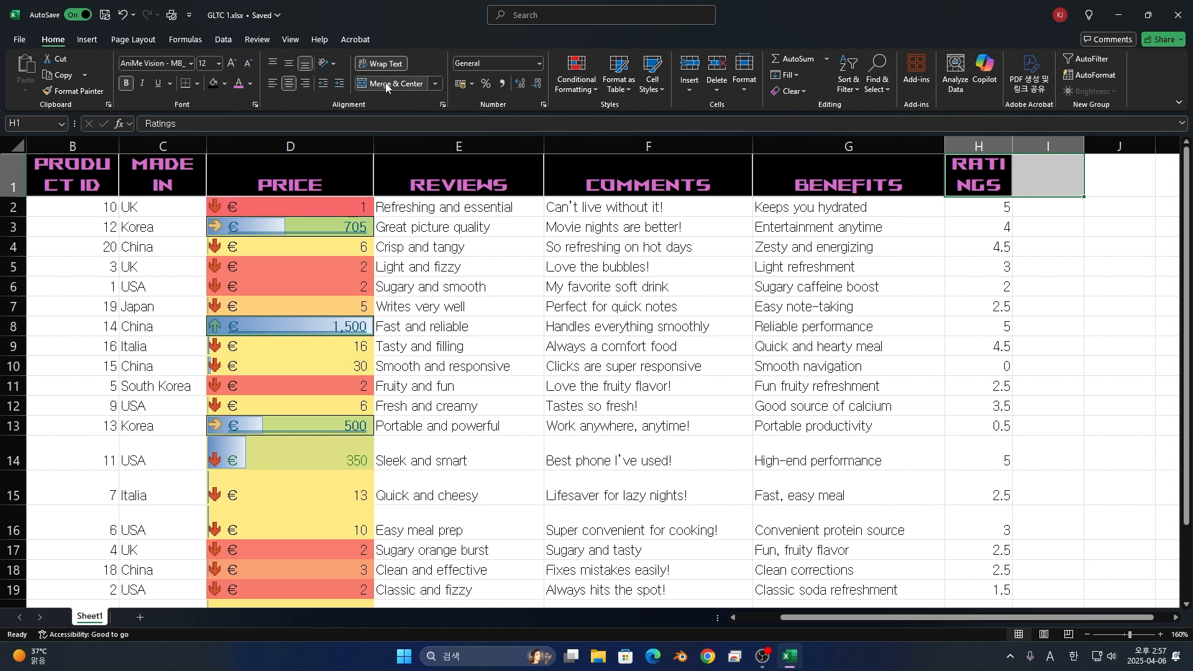
left_click(438, 84)
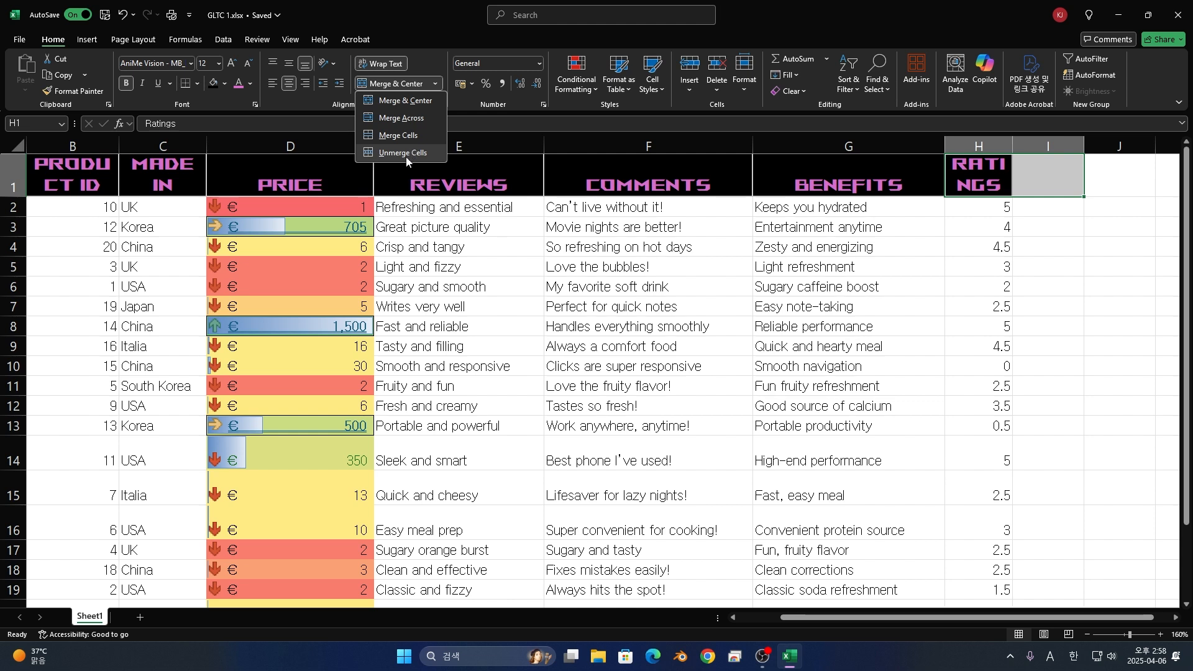
left_click(395, 88)
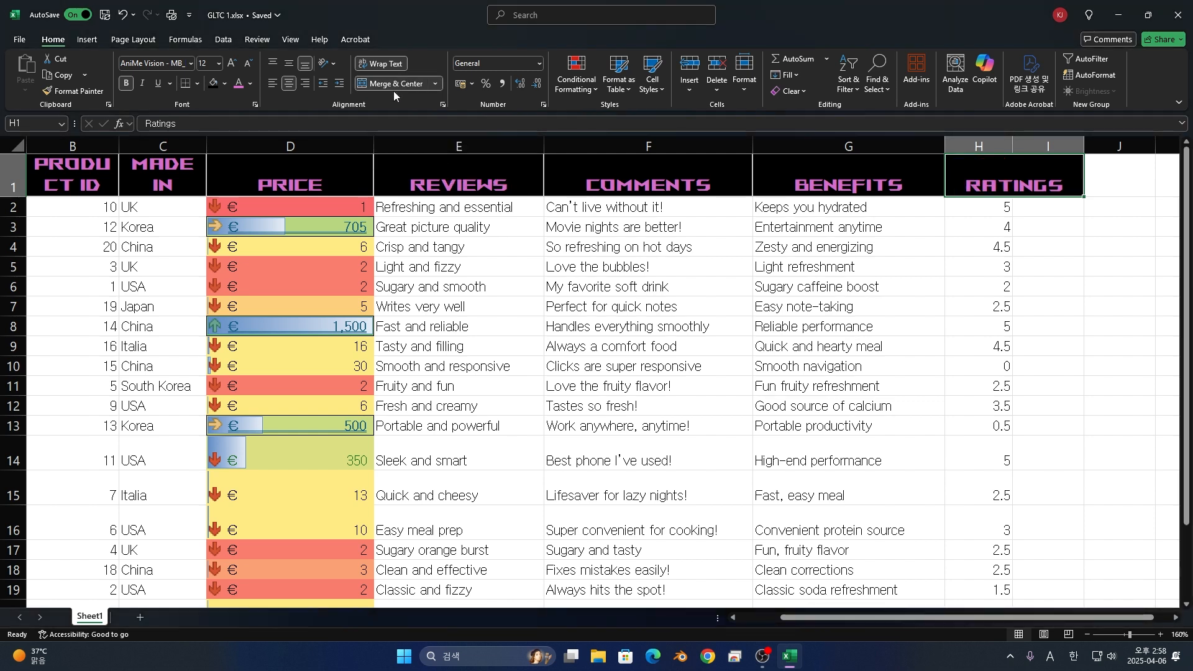
left_click(1006, 242)
left_click(1002, 181)
left_click(1024, 207)
left_click(994, 204)
- Fill I2:I21 with the ratings 1, 2, 3, 1, 2, 3, 4, 1, 2, 3, 1, 4, 5, 1, 2, 1, 2, 4.5, 3, 1
left_click(1023, 204)
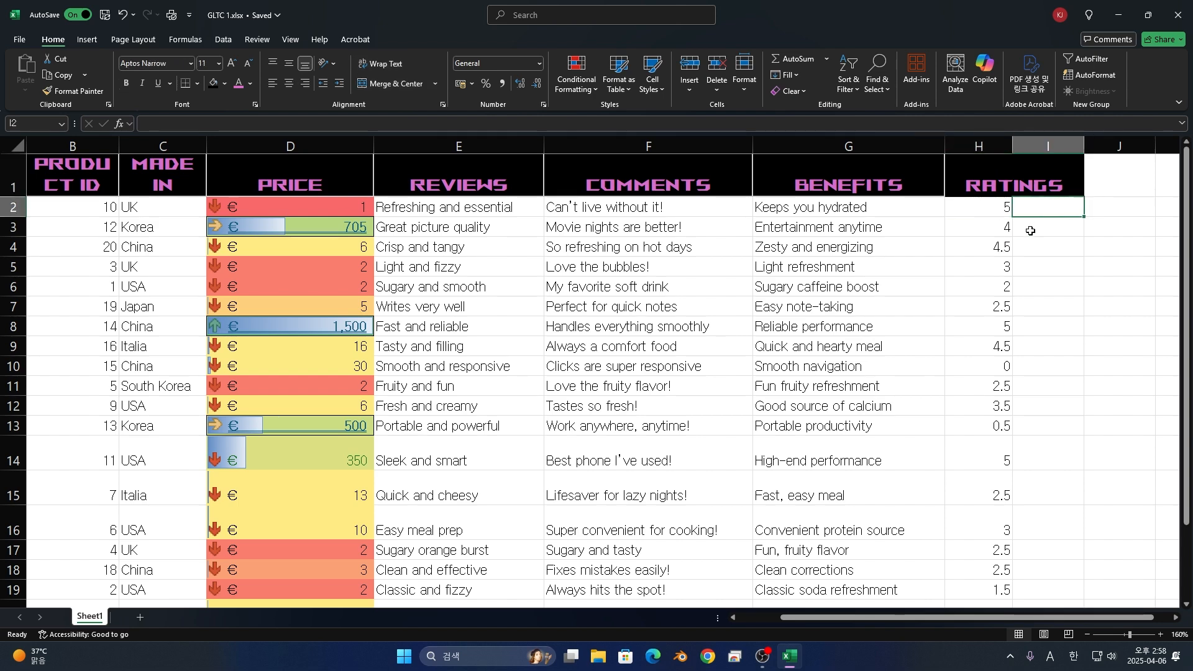
type("1 2 3 1")
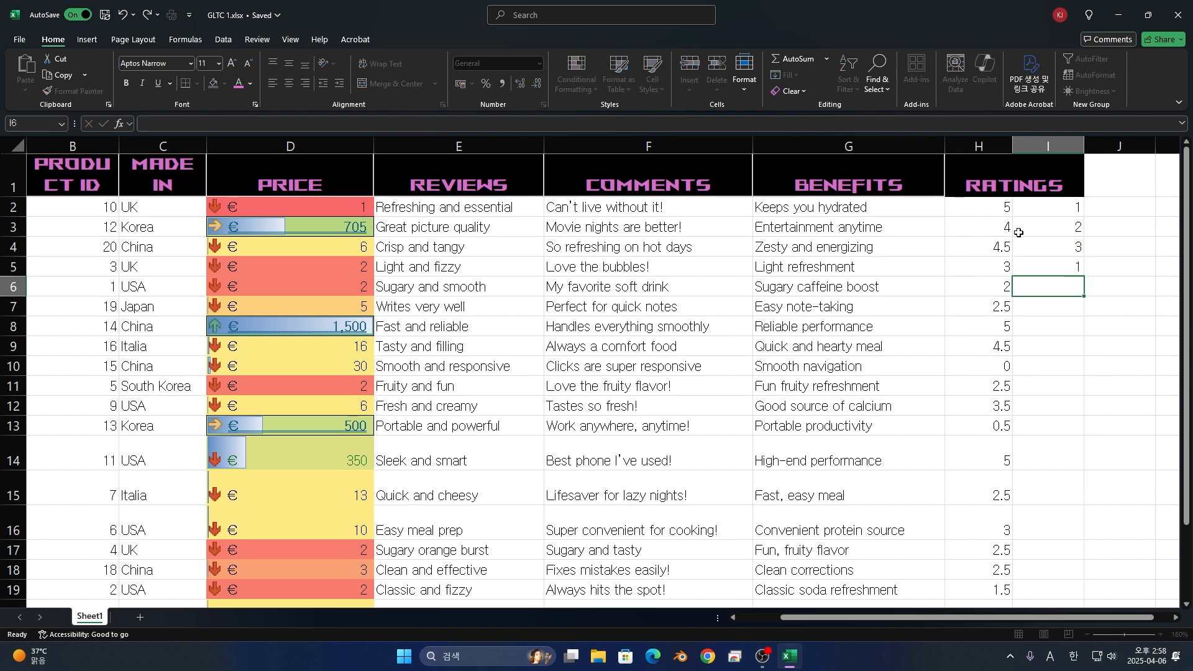
type(" 2 3 4")
key("Return")
type("1")
key("Return")
type("2")
key("Return")
type("3 1 4 5 1")
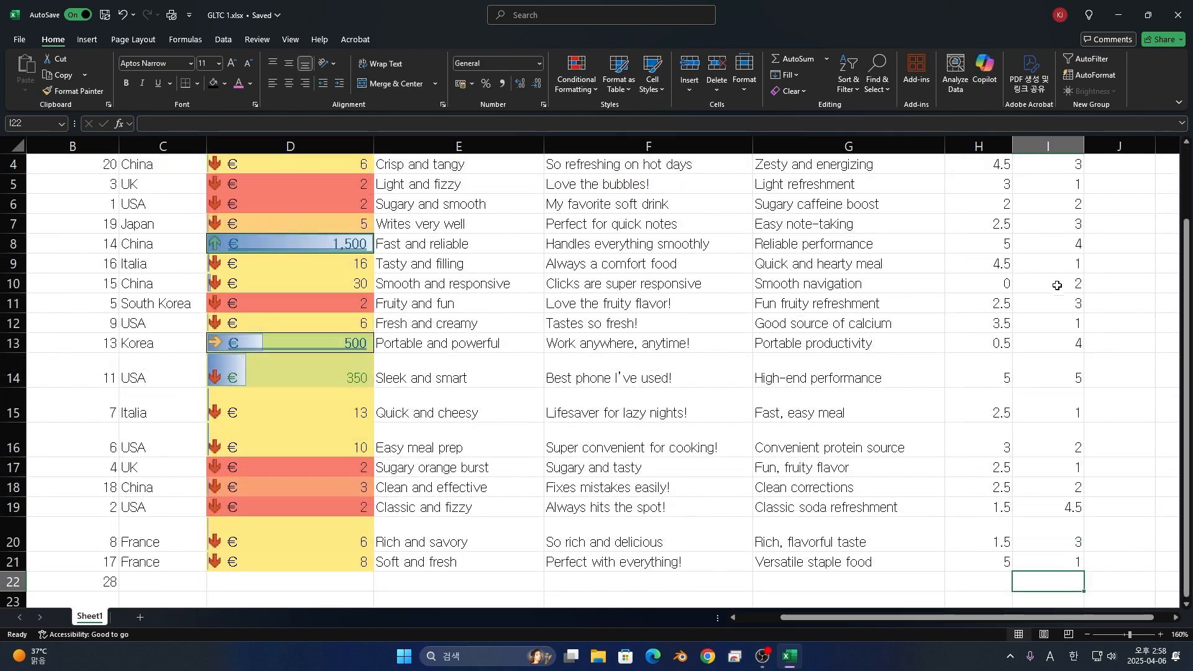
scroll(1057, 284, "up", 1)
left_click_drag(991, 209, 1069, 213)
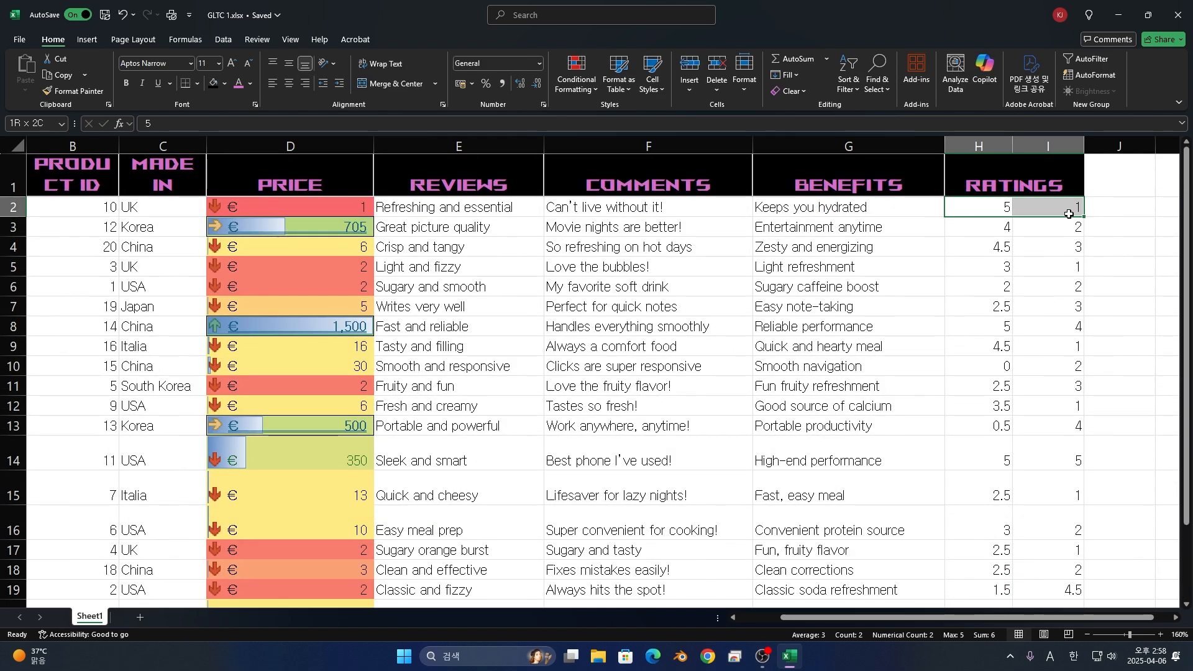
left_click_drag(987, 211, 1068, 292)
- Unmerge the Ratings header and merge and center it again across H1:I1
left_click(1014, 187)
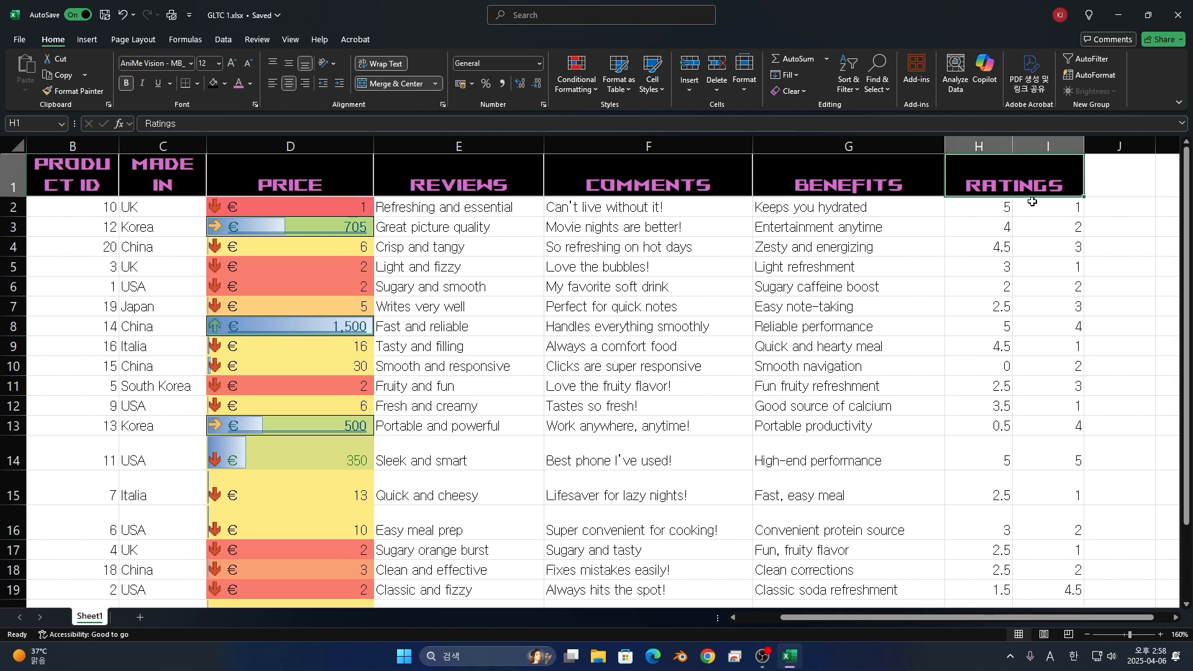
left_click(405, 82)
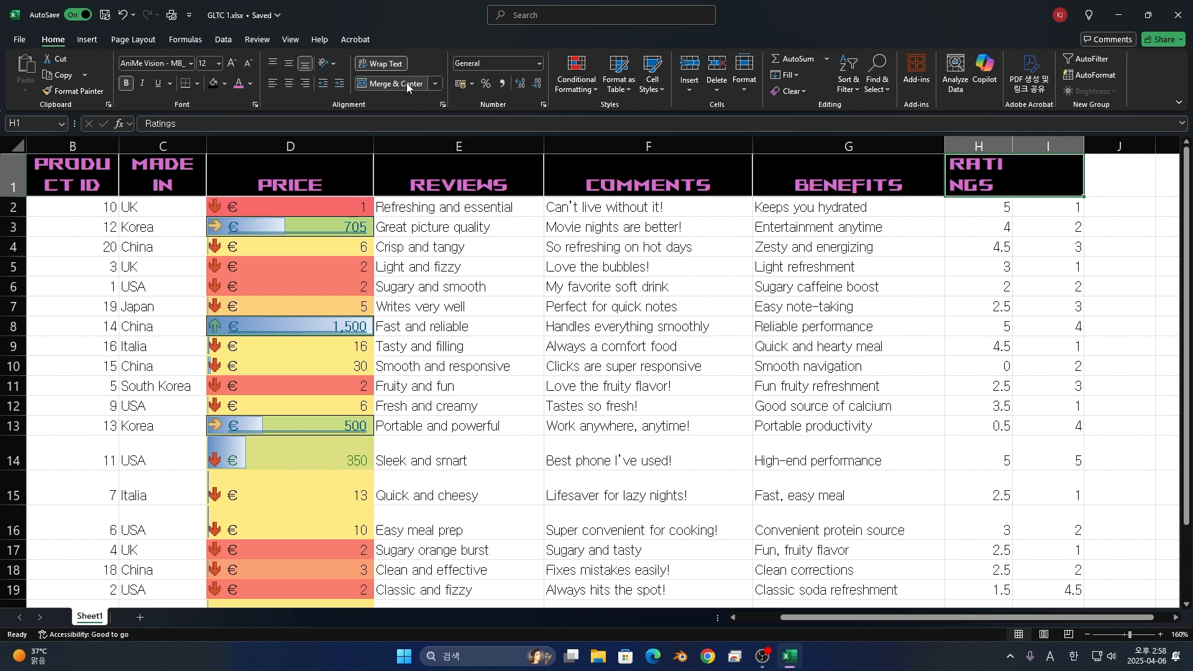
left_click(405, 88)
left_click(436, 86)
left_click(416, 152)
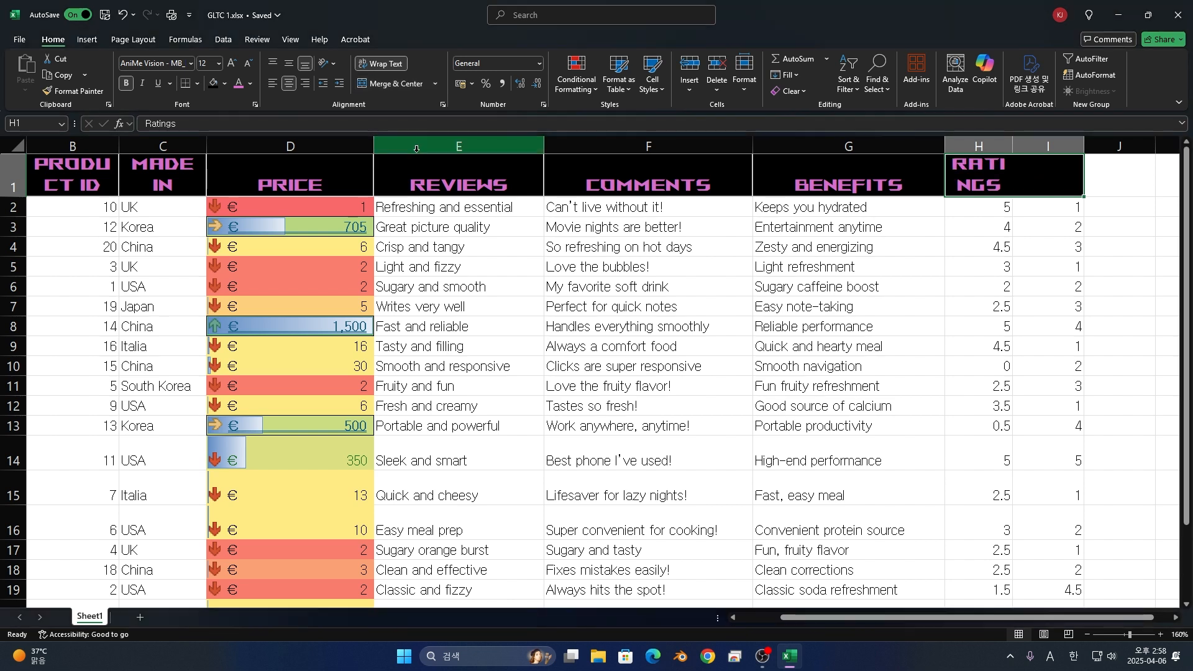
left_click(391, 84)
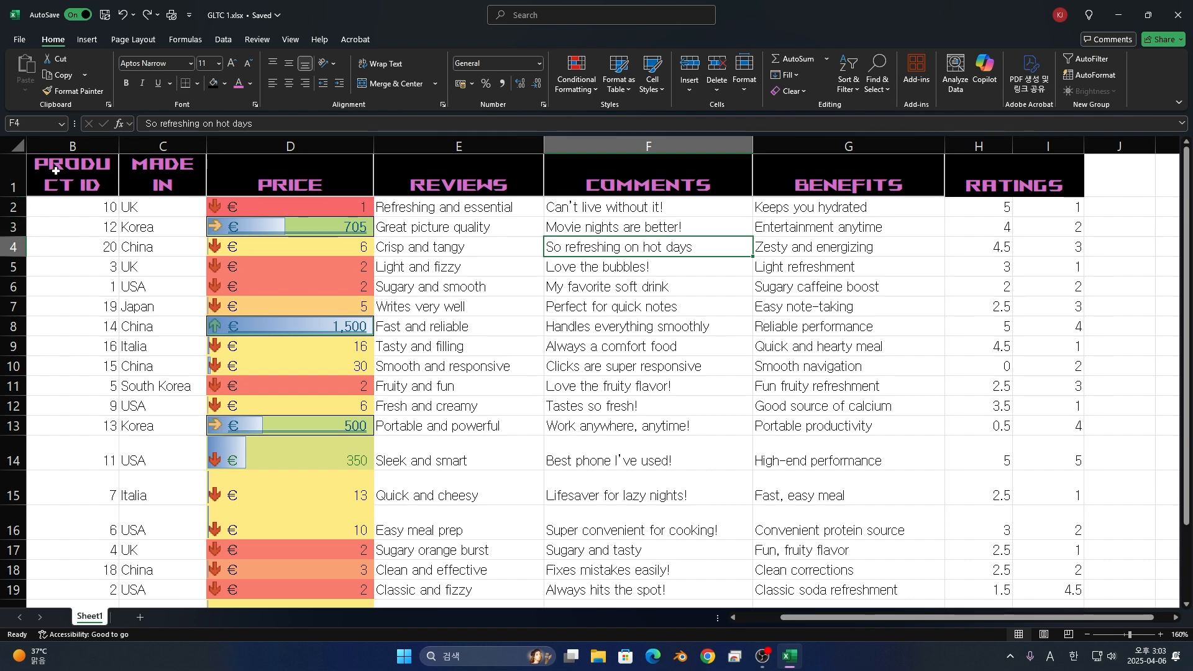
- Apply thick outside borders around the data range B2:I22
left_click_drag(69, 209, 1071, 583)
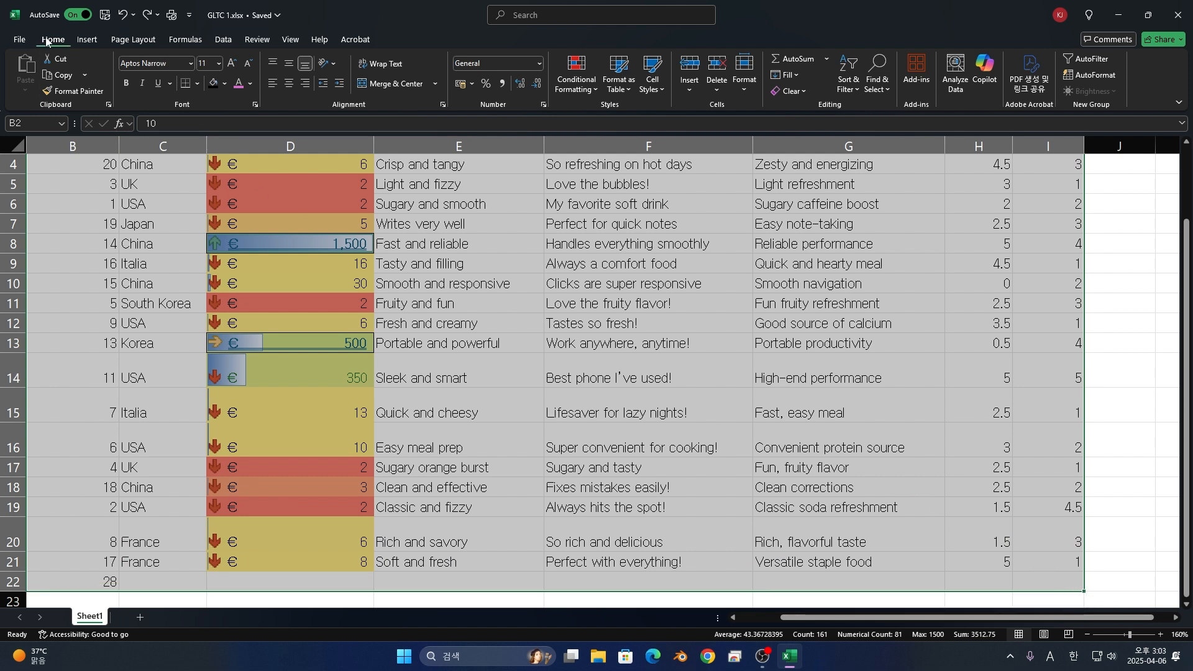
left_click(197, 84)
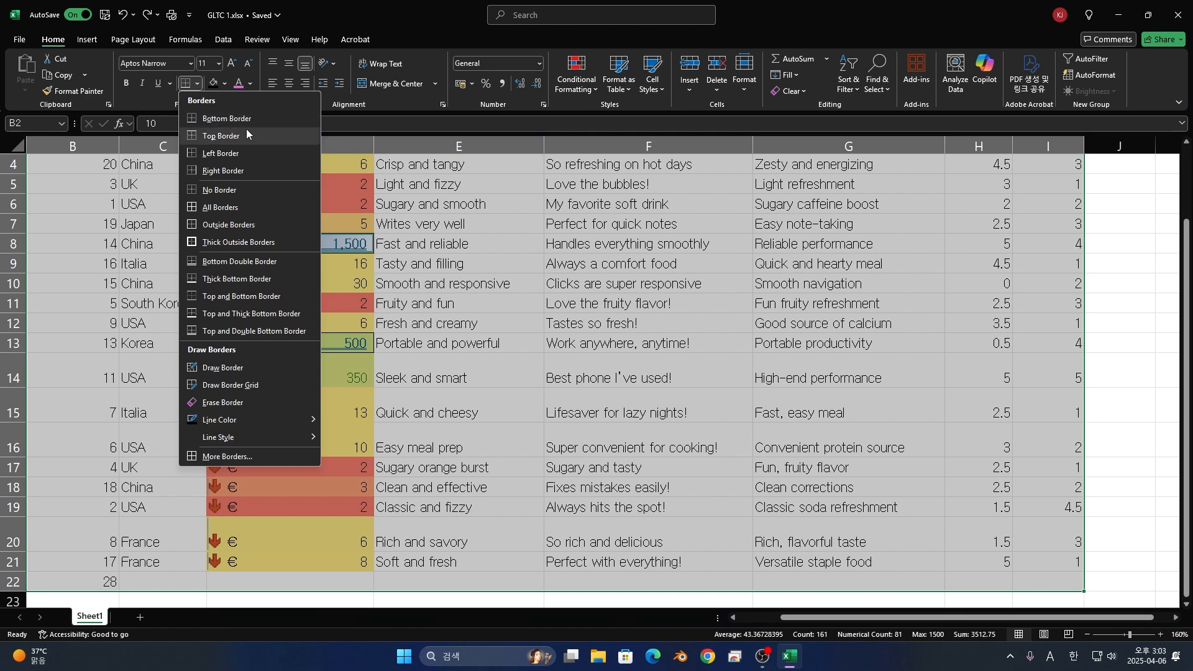
left_click(272, 242)
scroll(273, 244, "up", 1)
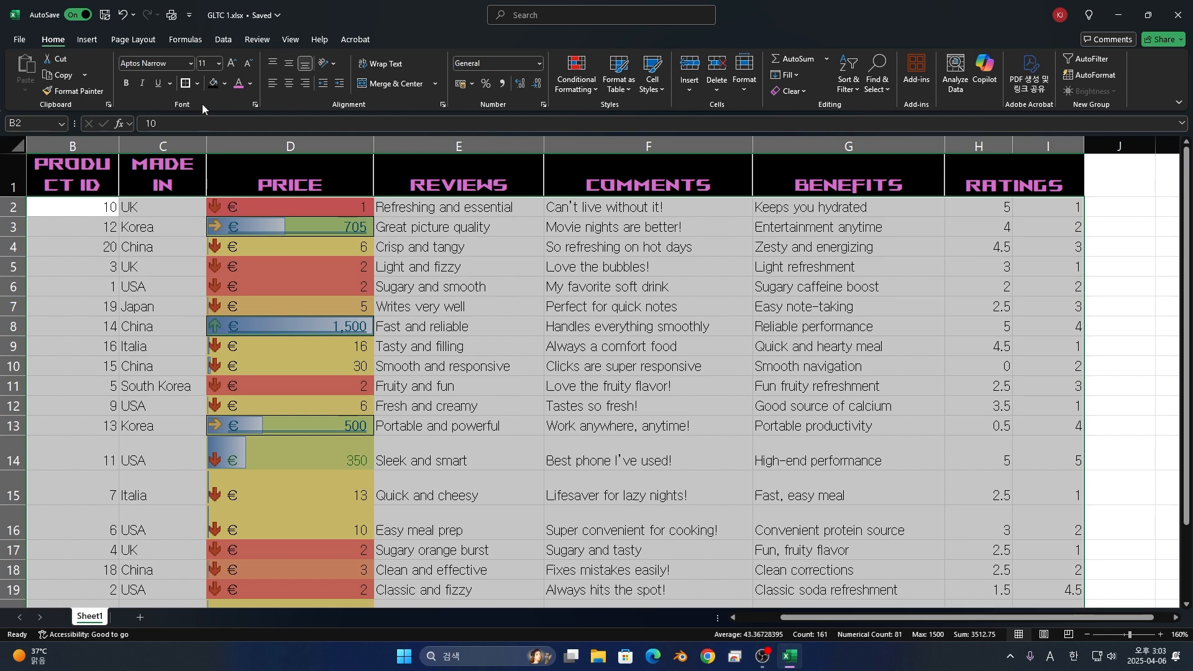
- Draw freehand outline borders beneath the table, around D23:I27 and C28:D32
left_click(197, 84)
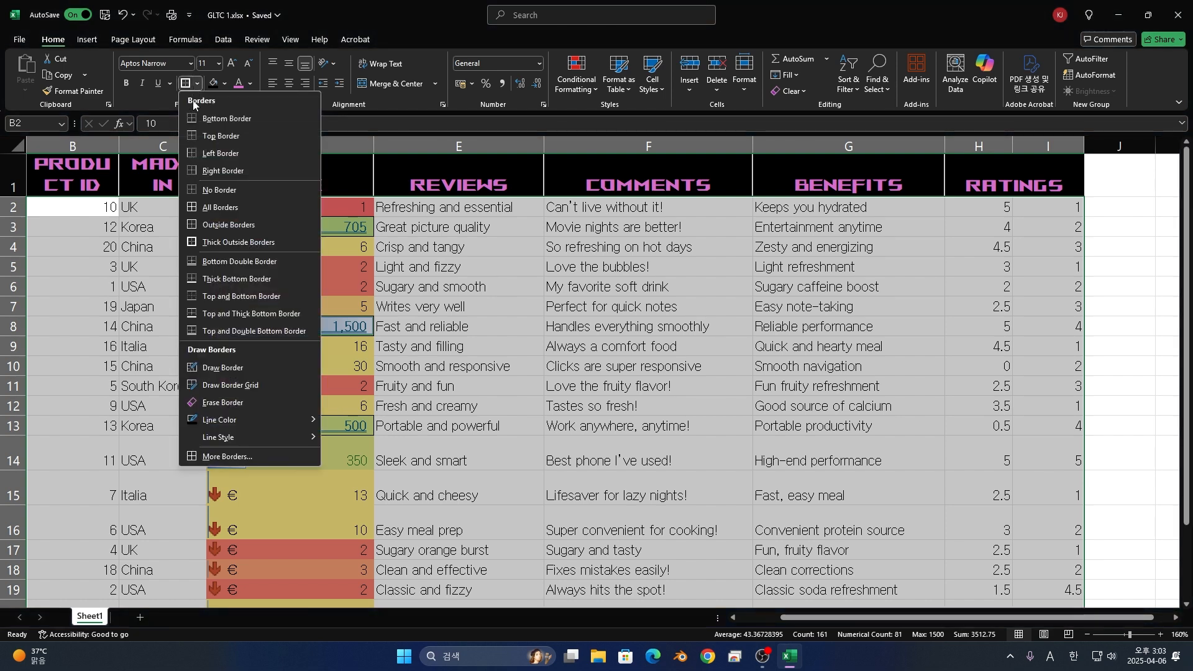
left_click(271, 370)
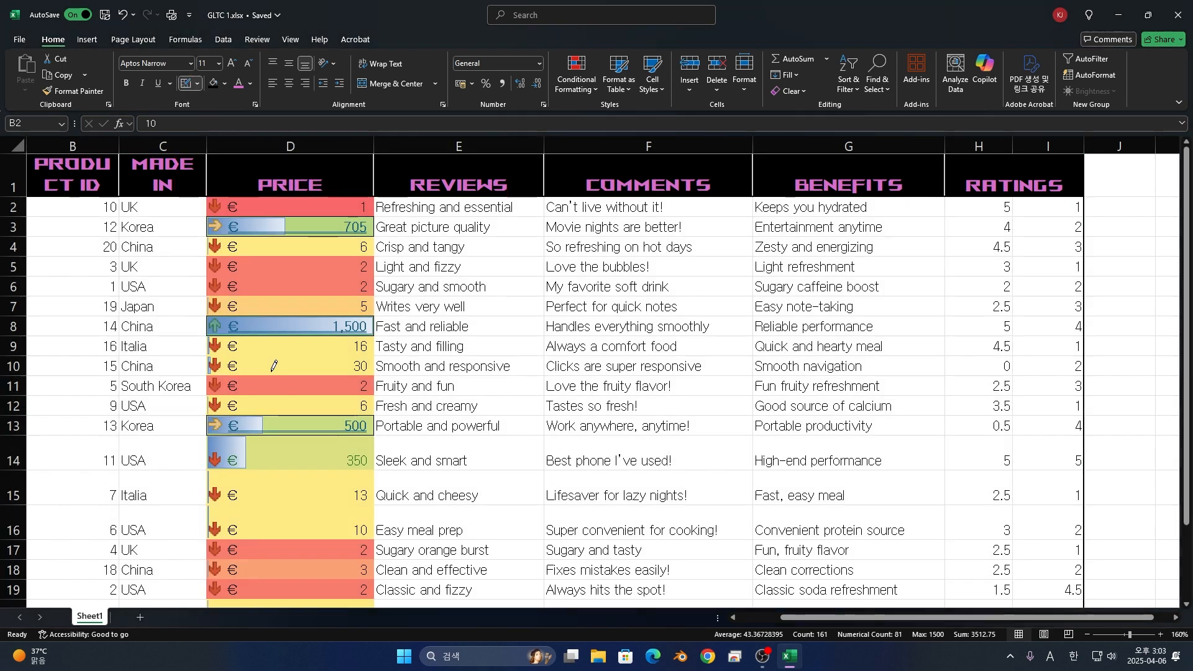
scroll(272, 368, "down", 4)
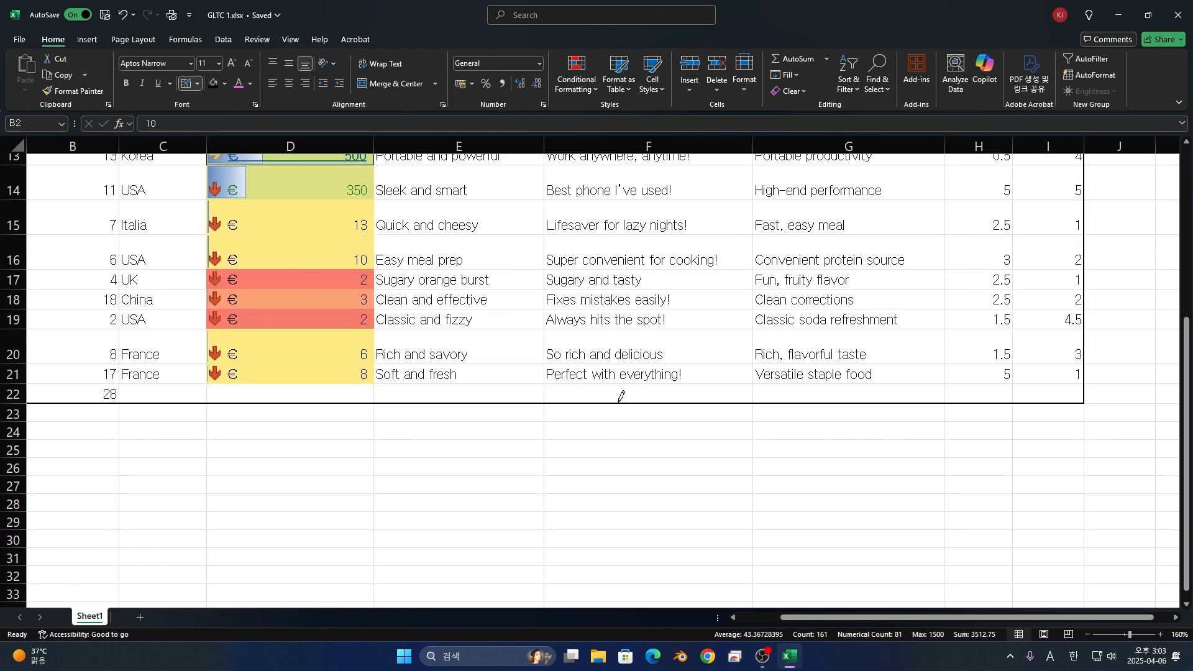
mouse_move(949, 392)
left_mouse_down()
mouse_move(1072, 420)
mouse_move(1054, 492)
left_mouse_up()
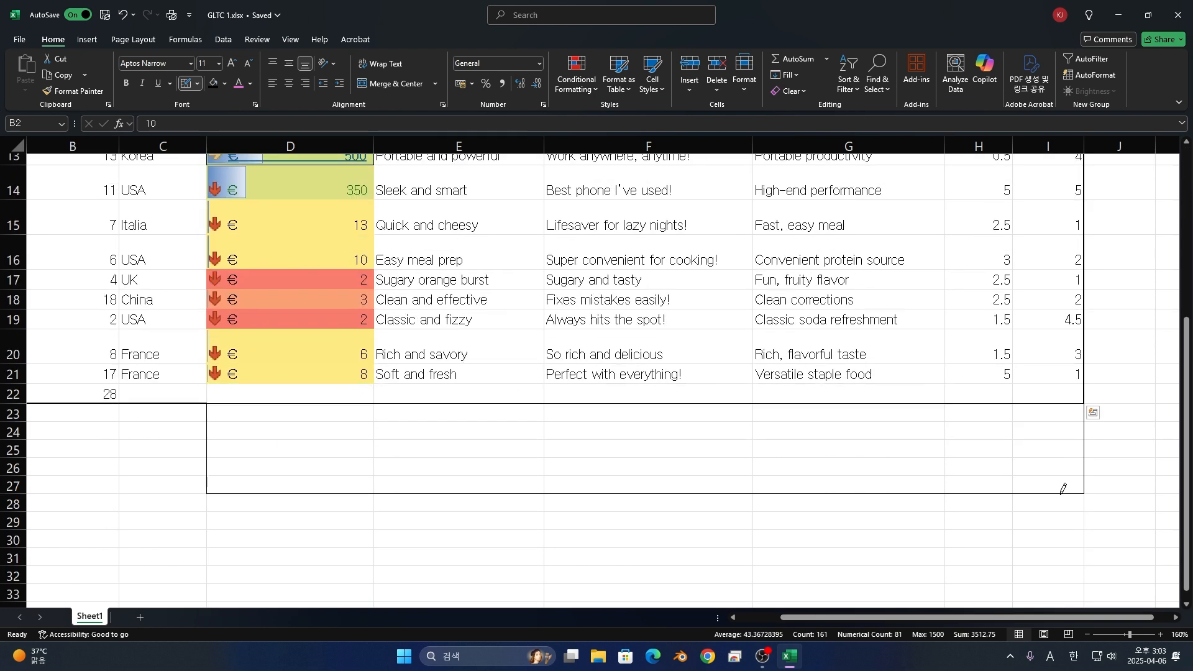
mouse_move(245, 492)
left_mouse_down()
mouse_move(170, 540)
mouse_move(167, 563)
left_mouse_up()
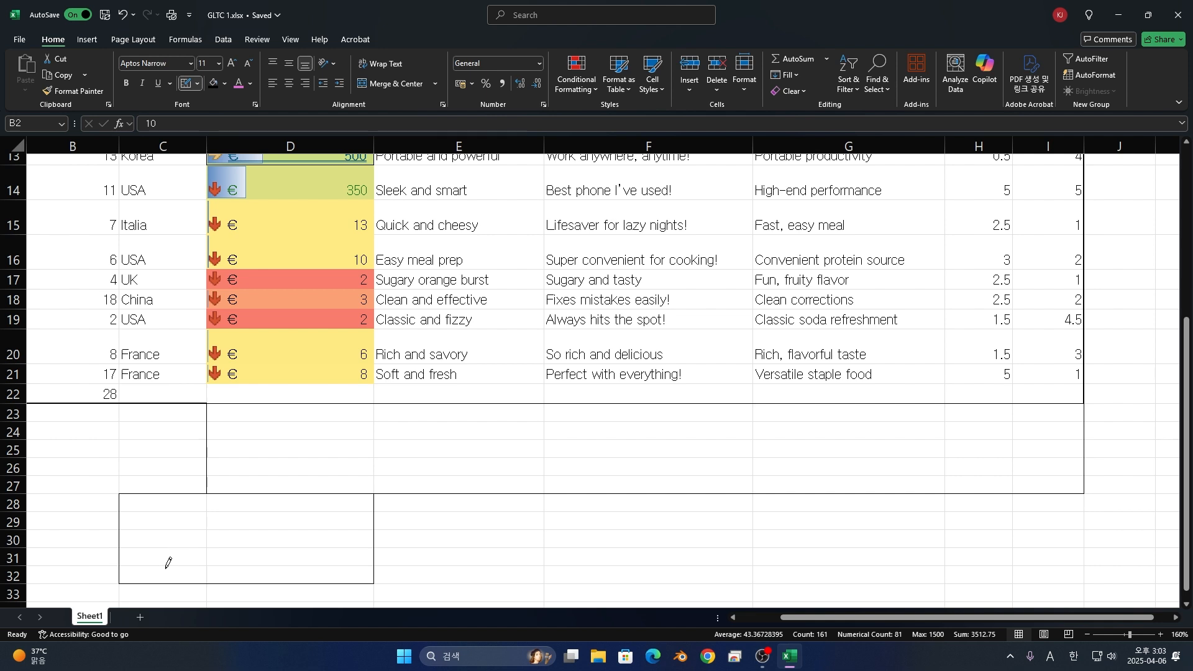
left_click_drag(347, 488, 326, 512)
- Undo the freehand borders drawn beneath the table
key("ctrl+z")
key("ctrl+z")
key("ctrl+z")
key("ctrl+z")
scroll(416, 422, "down", 6)
key("ctrl+z")
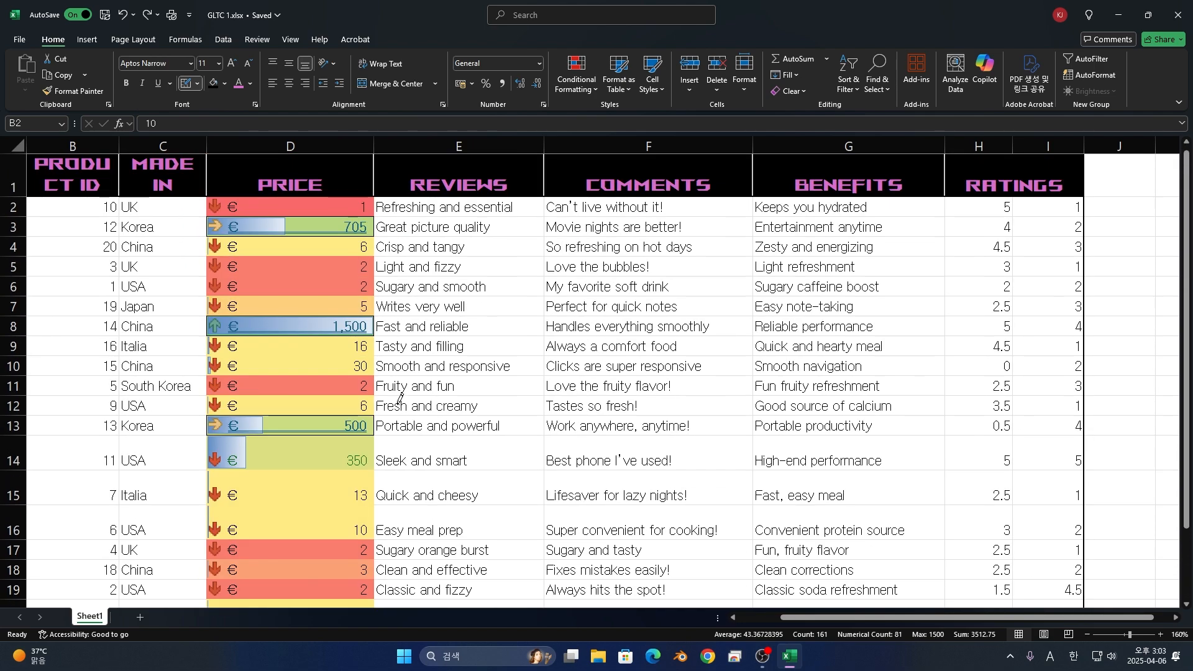
- Set the border line color to purple and apply thick outside borders to the Ratings header
key("ctrl+a")
left_click(198, 84)
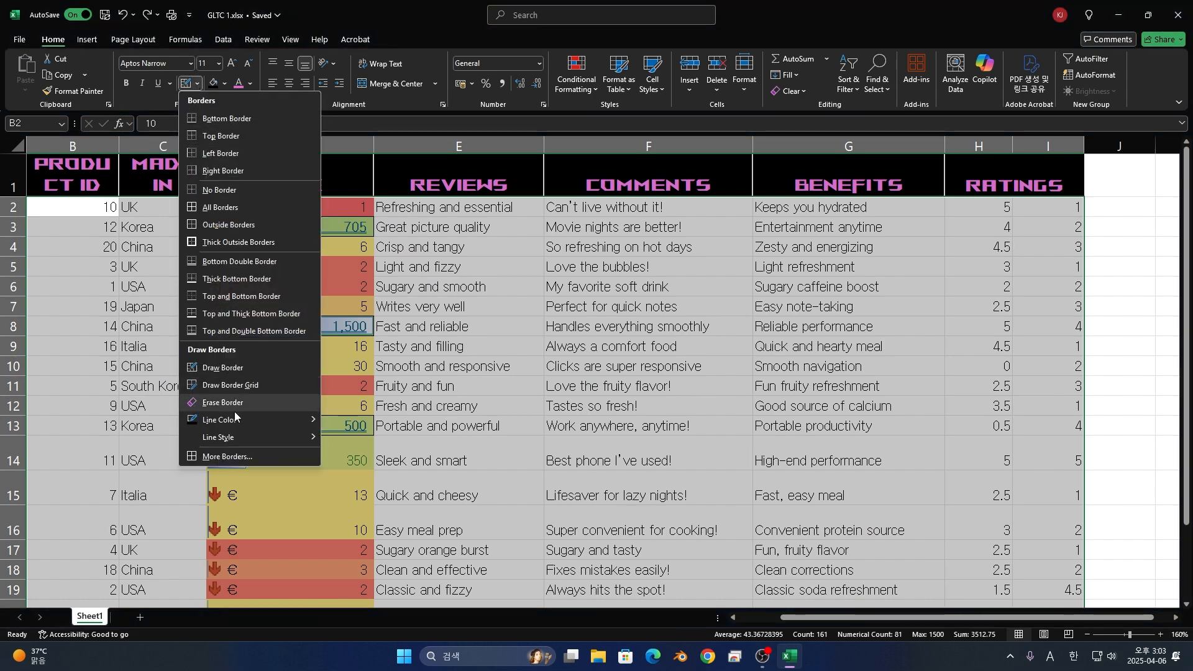
mouse_move(235, 418)
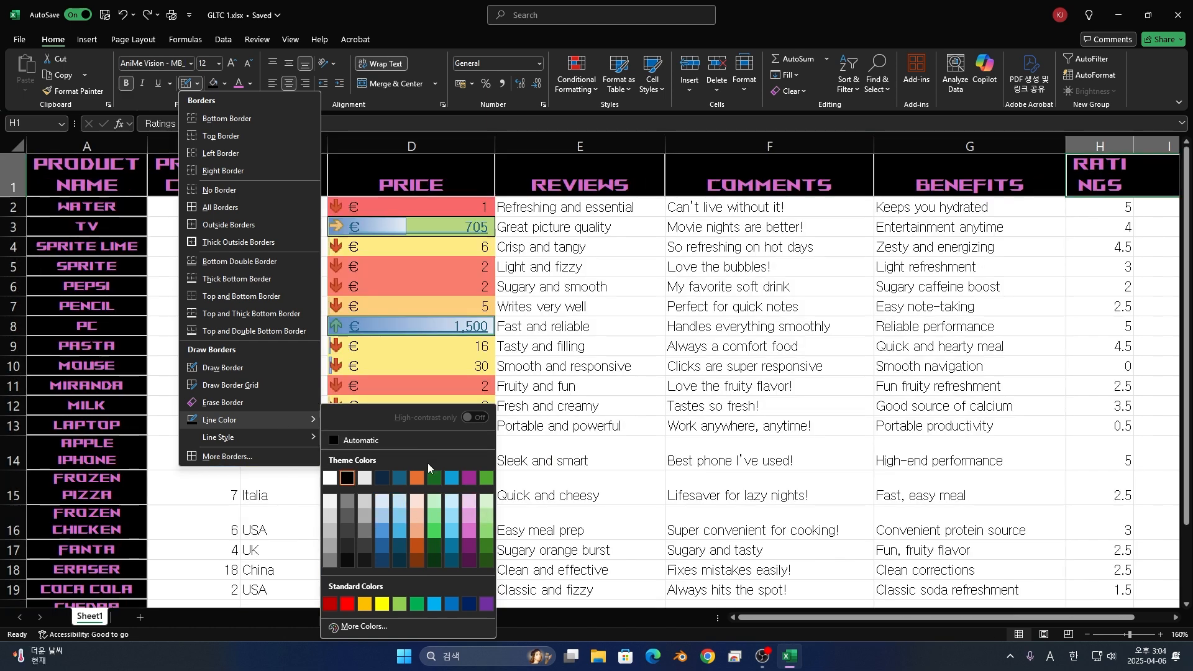
left_click(469, 479)
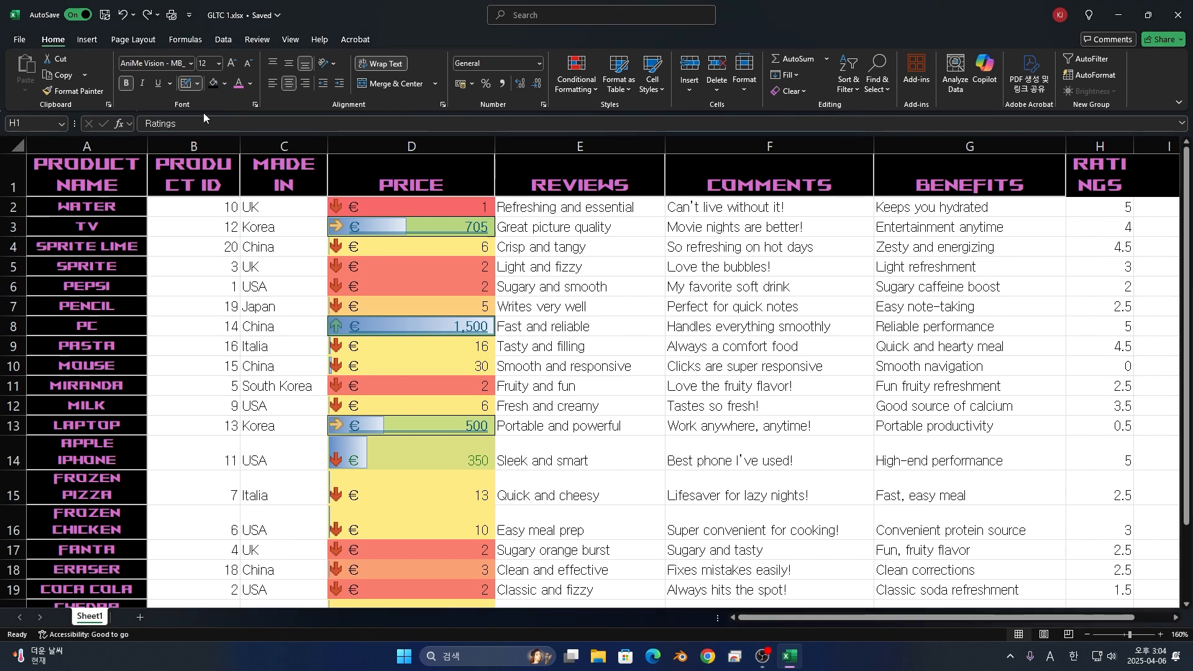
left_click(197, 84)
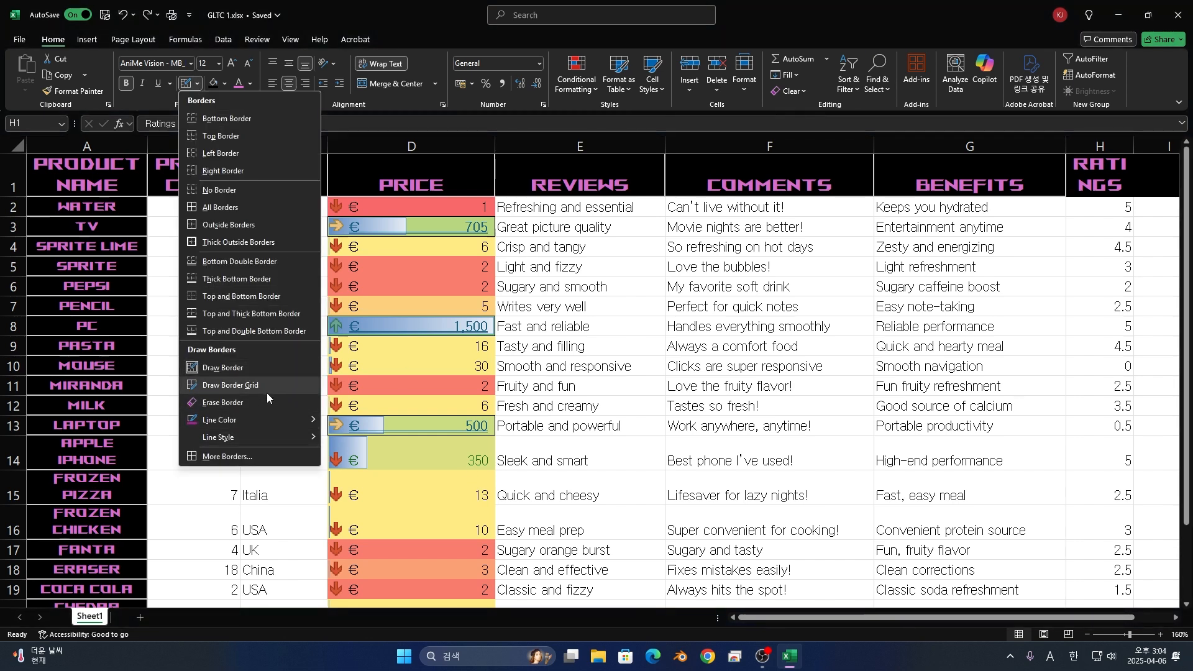
left_click(266, 237)
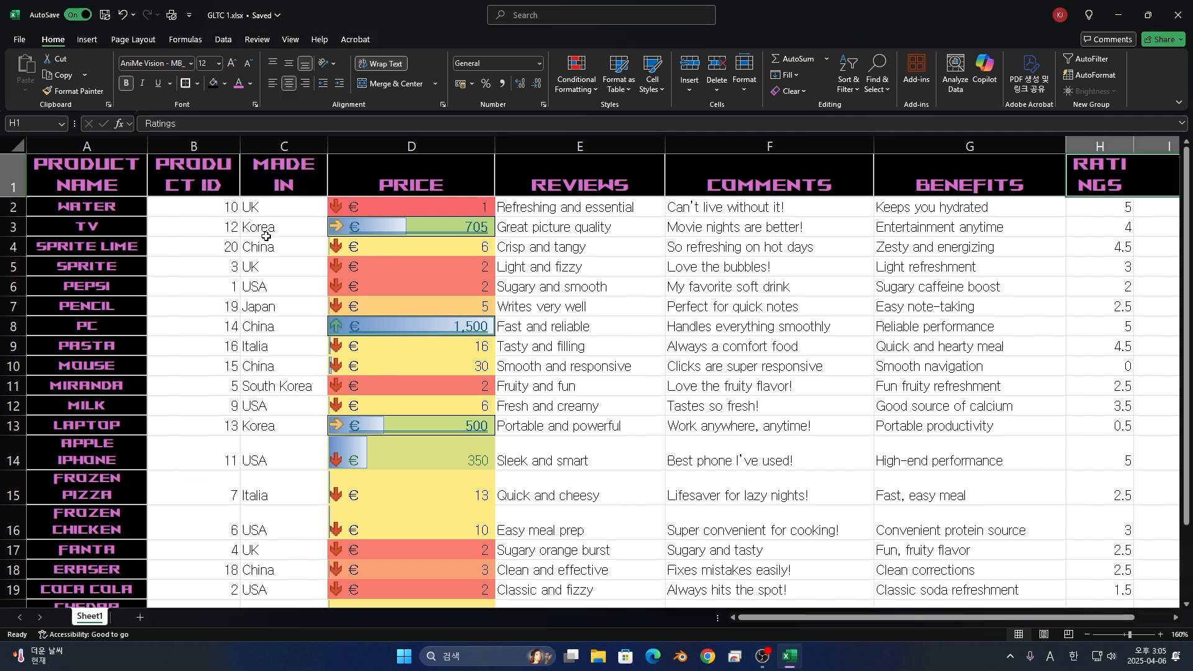
- Set the border line style to the thick solid line and draw an outline border around B2:H22
left_click(195, 86)
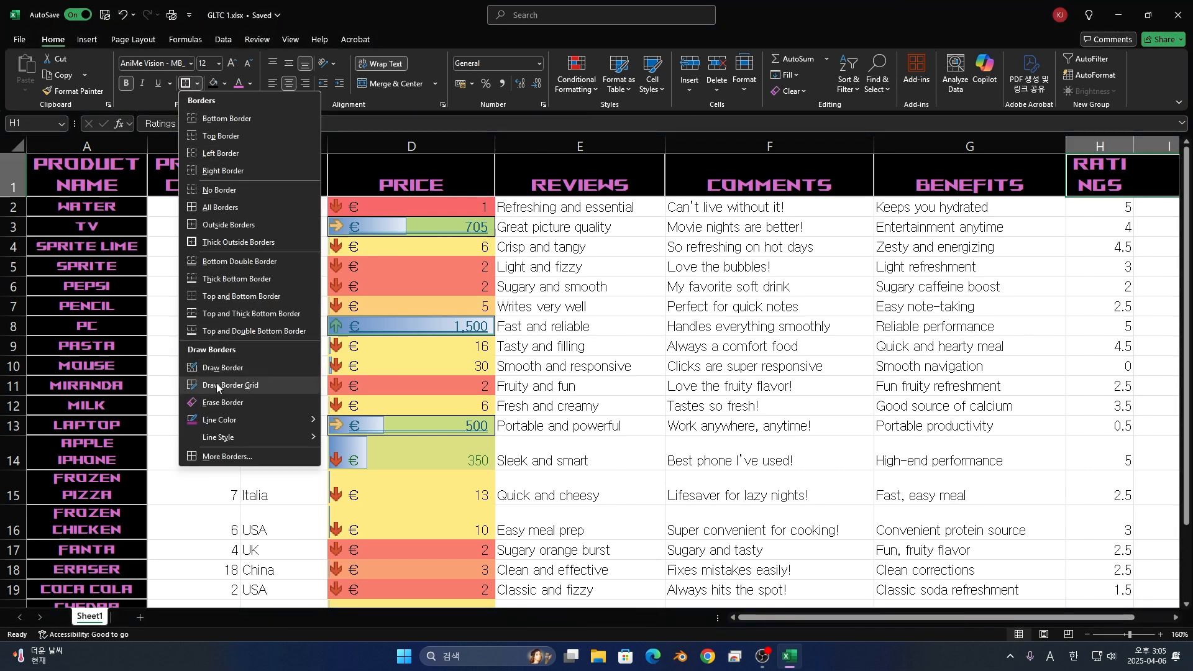
mouse_move(233, 437)
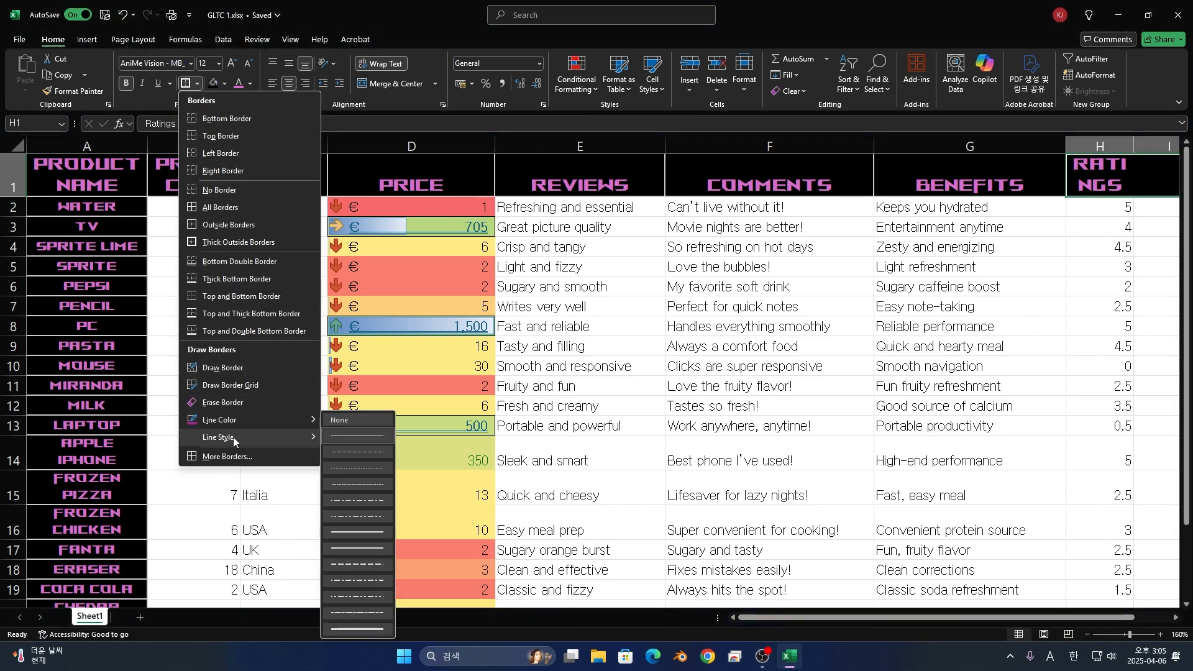
left_click(366, 628)
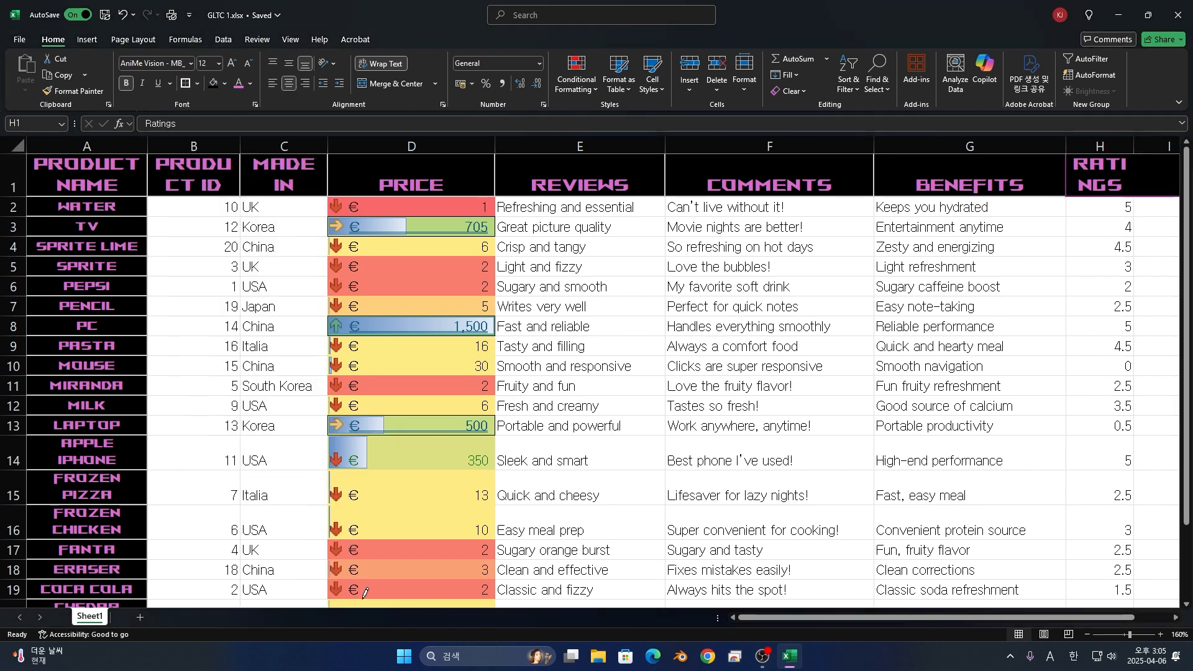
left_click(198, 82)
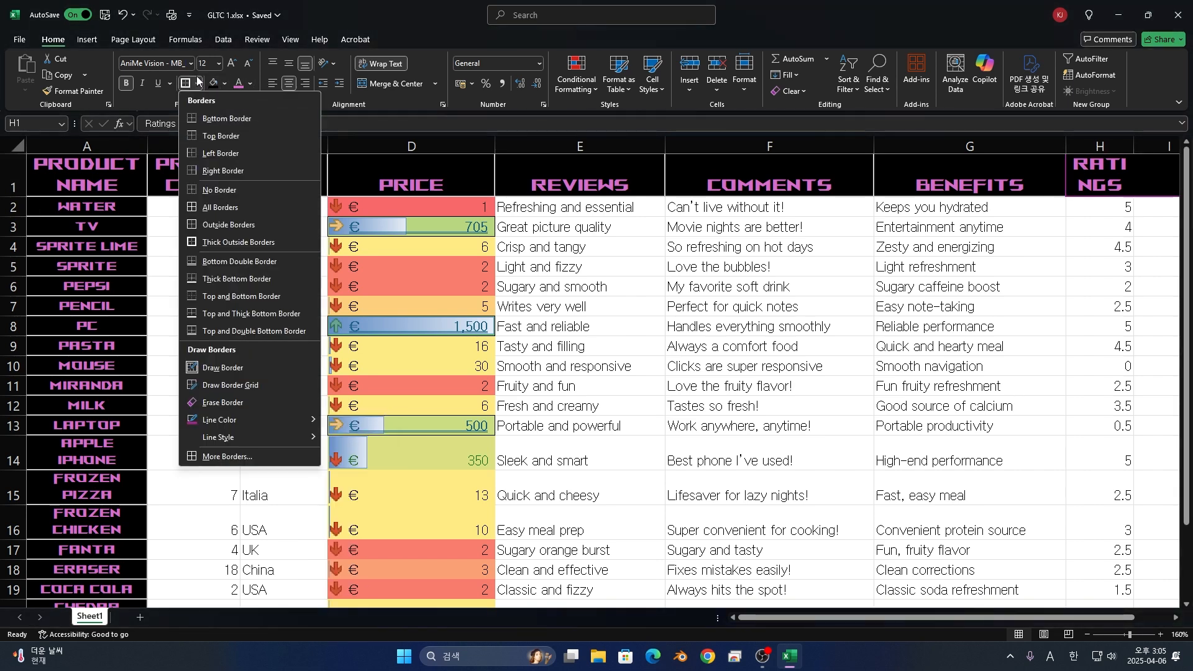
left_click(264, 375)
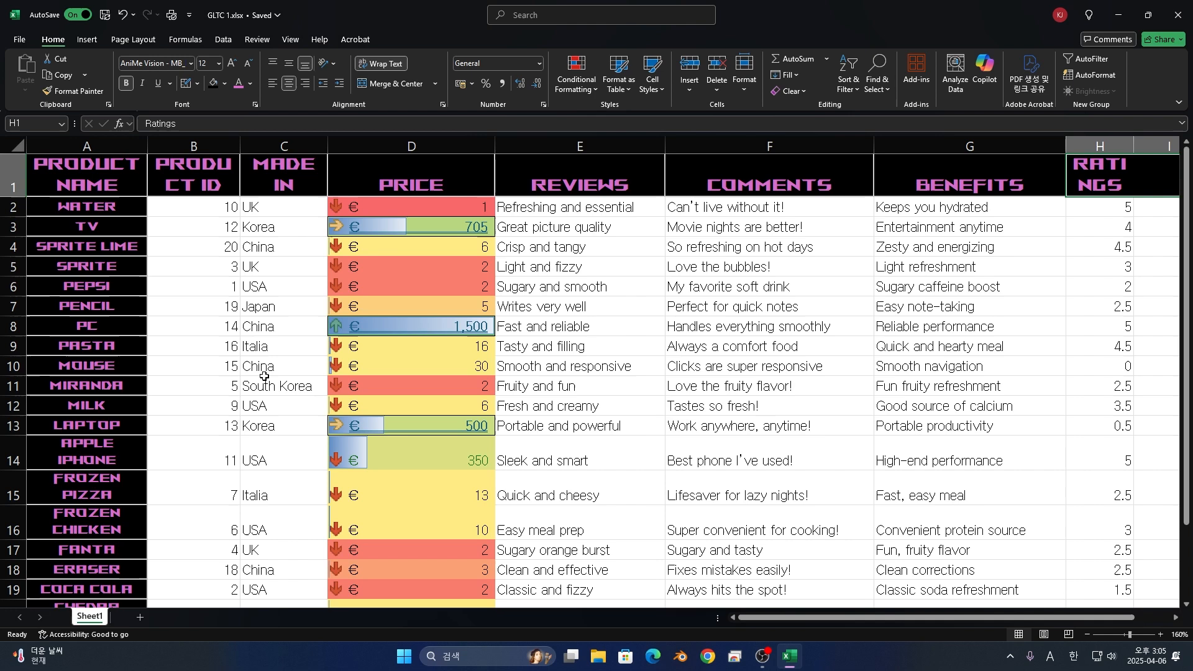
left_click(197, 83)
left_click(252, 366)
scroll(404, 341, "down", 4)
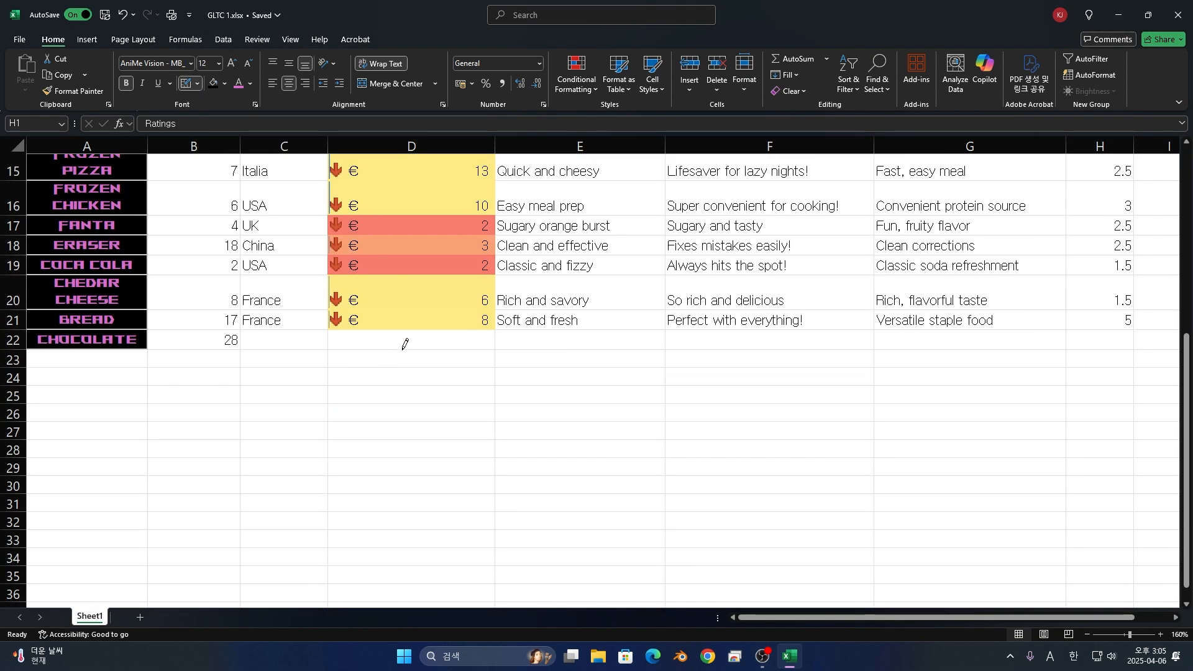
scroll(404, 341, "up", 2)
mouse_move(1101, 499)
left_mouse_down()
mouse_move(188, 136)
mouse_move(178, 207)
left_mouse_up()
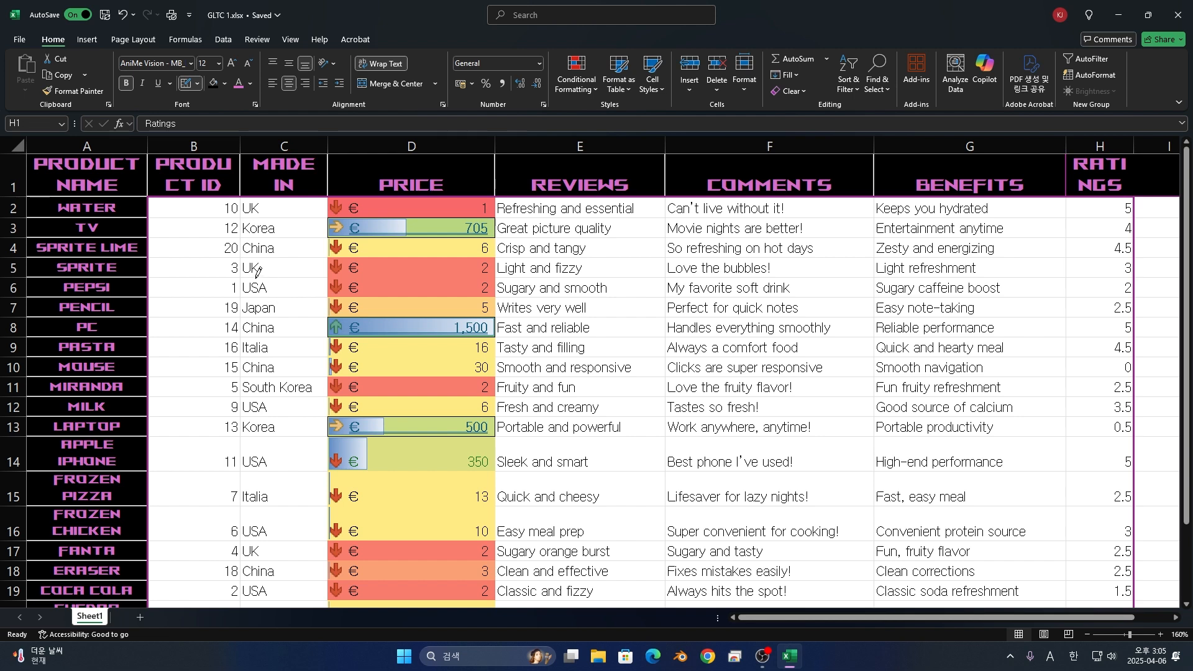
- Draw outline borders around C3:D10 and C14:D20
mouse_move(257, 221)
left_mouse_down()
mouse_move(413, 335)
mouse_move(475, 547)
mouse_move(446, 445)
mouse_move(443, 369)
left_mouse_up()
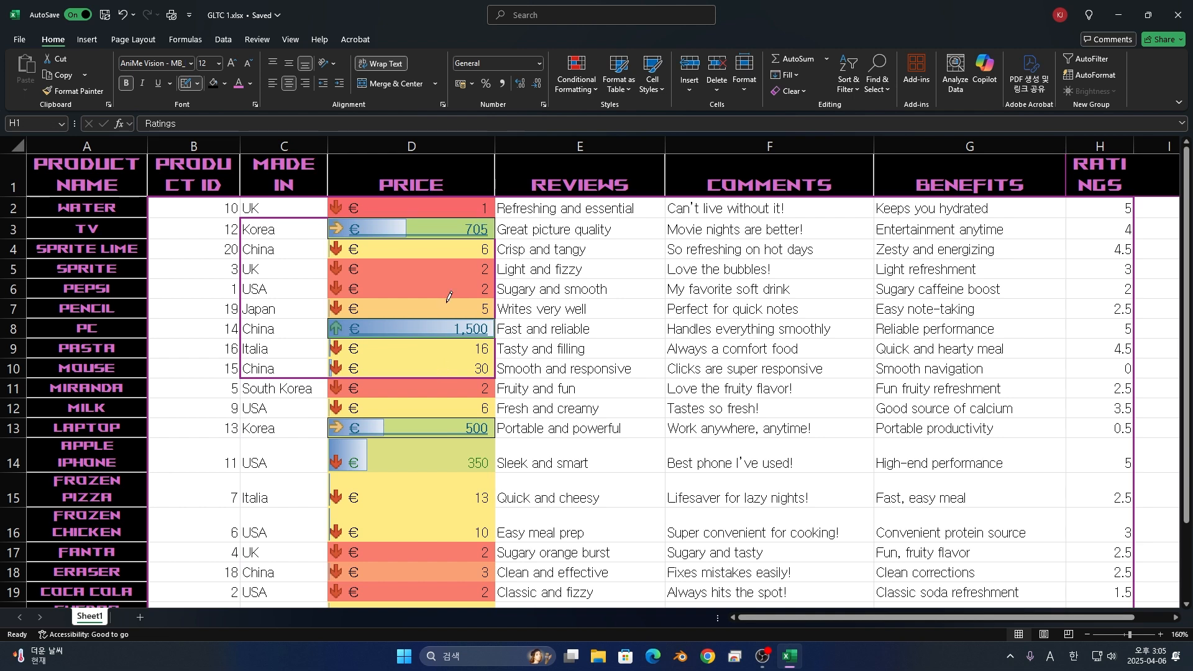
scroll(348, 290, "down", 3)
mouse_move(260, 282)
left_mouse_down()
mouse_move(389, 334)
mouse_move(457, 447)
mouse_move(304, 279)
mouse_move(330, 308)
left_mouse_up()
mouse_move(334, 301)
left_mouse_down()
mouse_move(466, 367)
mouse_move(464, 464)
left_mouse_up()
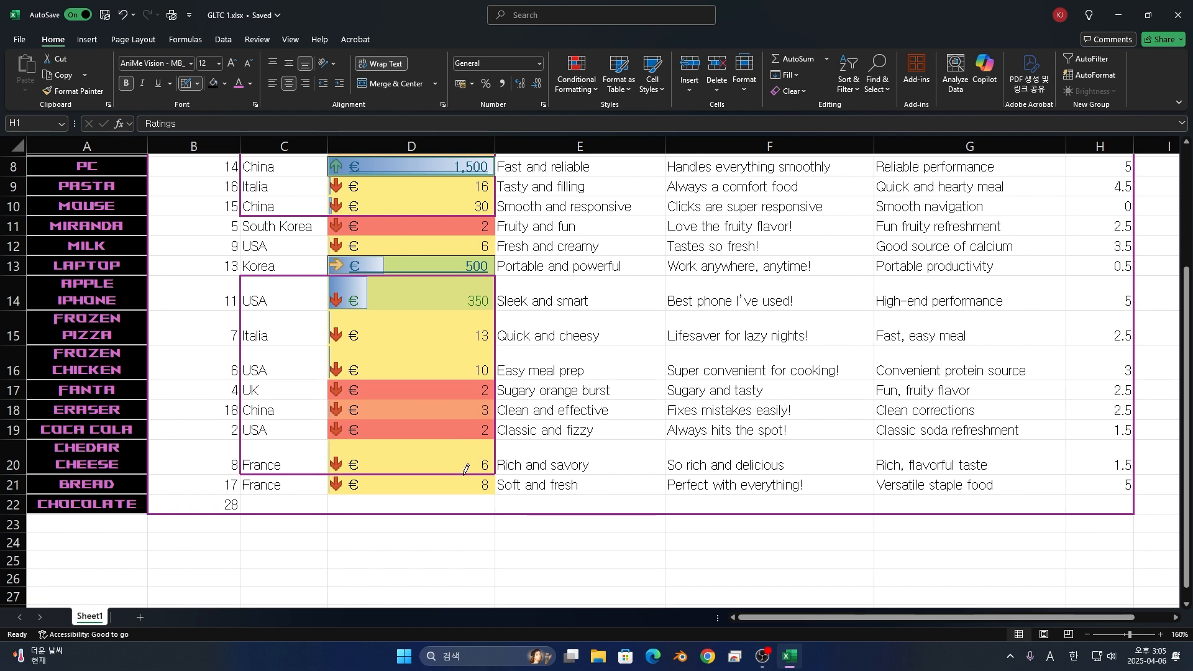
- Try drawing a diagonal border across the Product Name header cell
scroll(464, 471, "up", 3)
left_click_drag(30, 155, 122, 182)
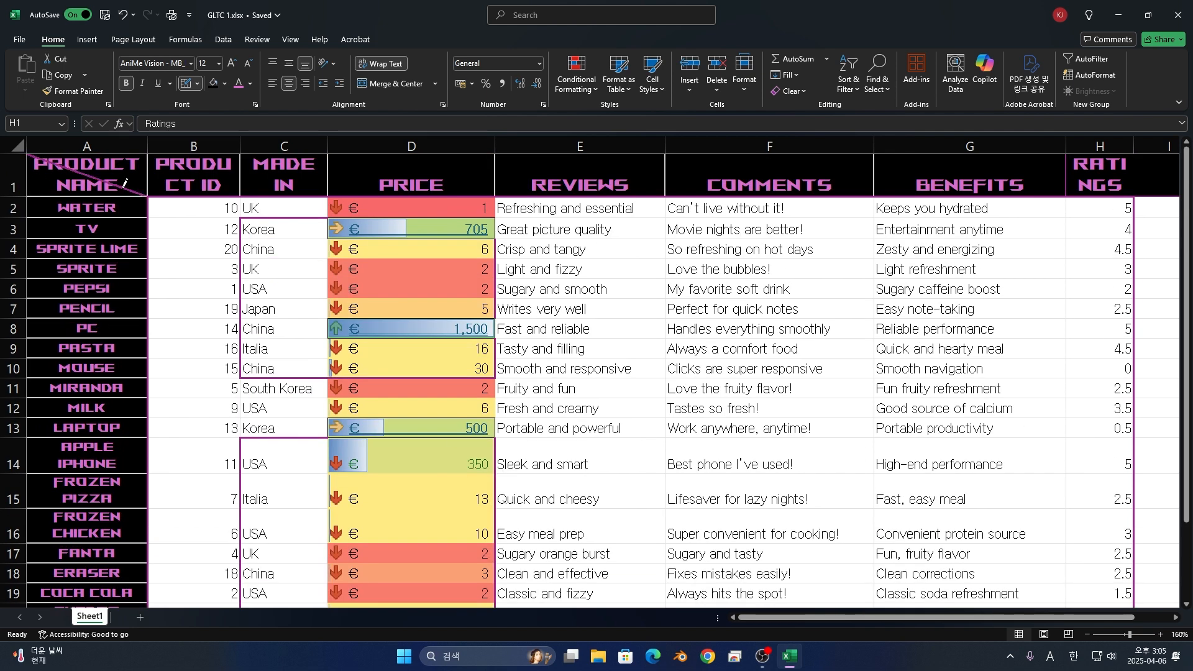
key("ctrl+z")
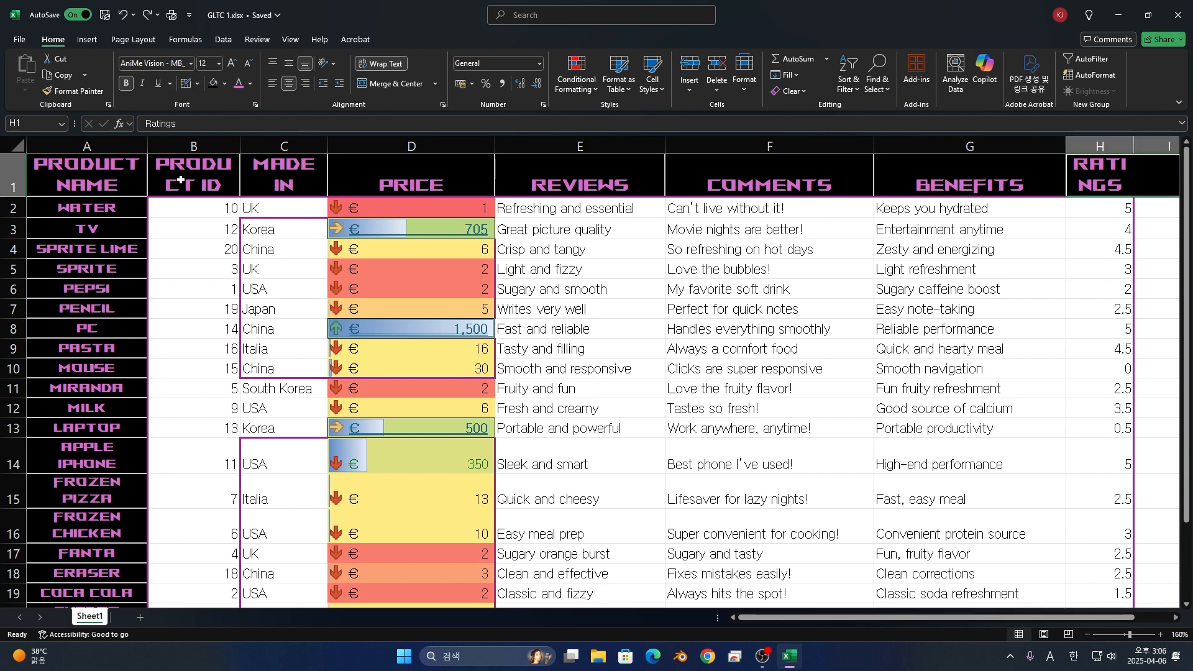
- Insert blank cells at B1:B22, shifting the existing cells right, and check the shifted table
left_click_drag(207, 208, 207, 562)
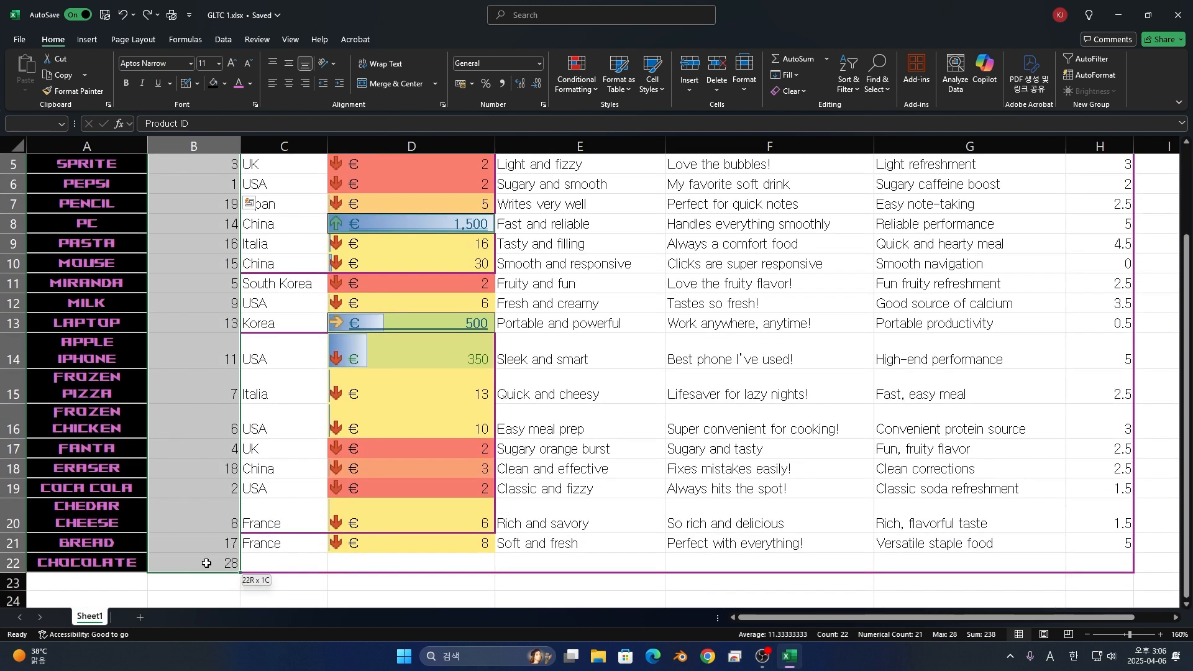
right_click(221, 381)
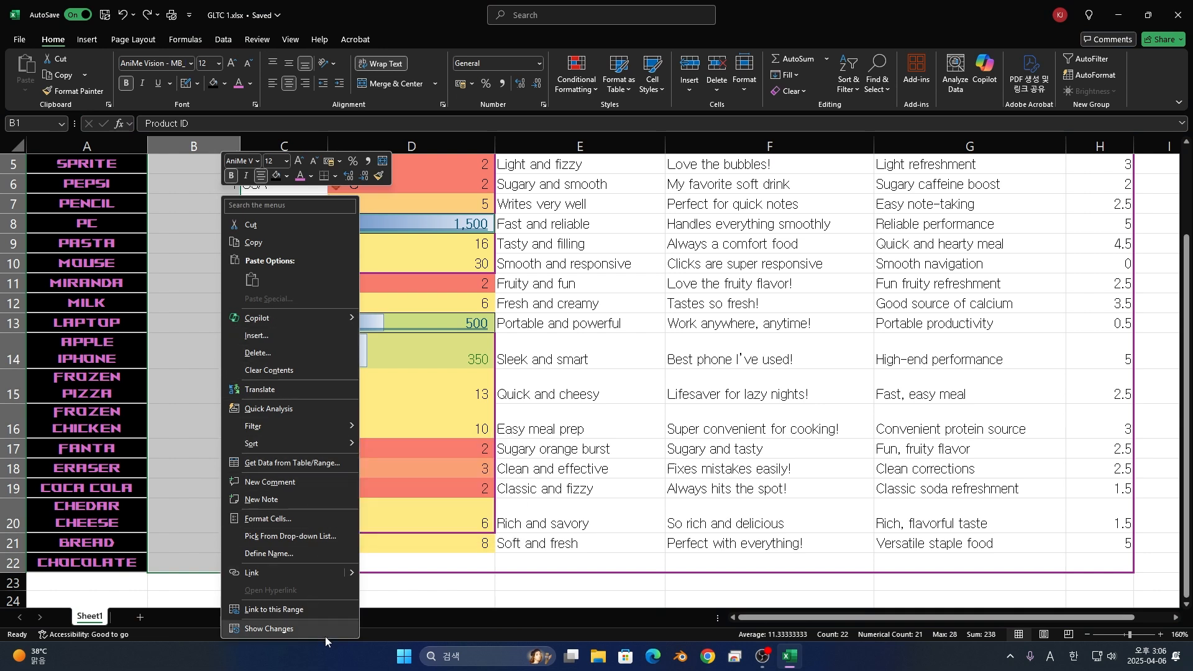
left_click(292, 332)
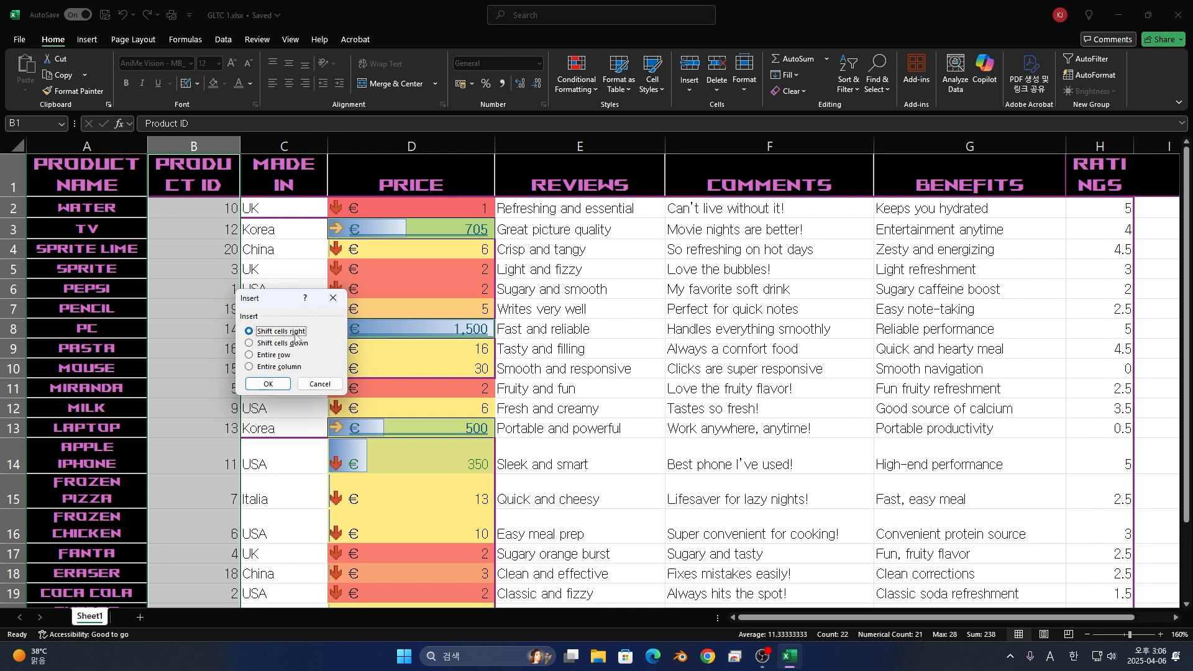
left_click(283, 385)
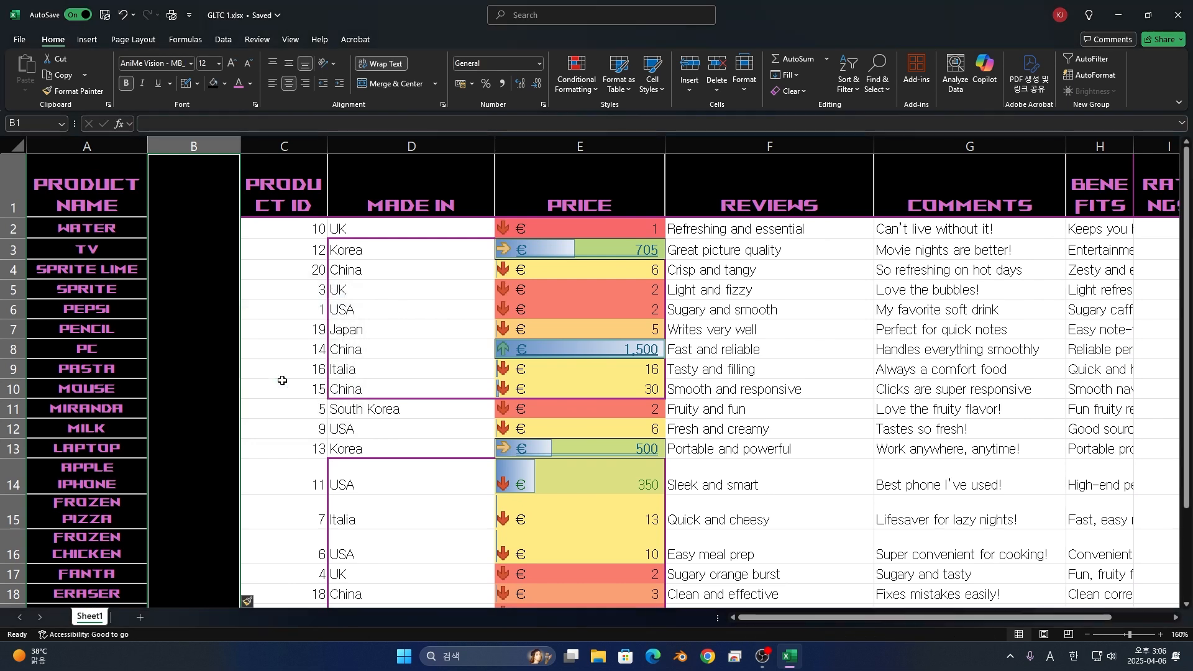
left_click(292, 228)
scroll(311, 416, "down", 3)
scroll(218, 275, "up", 3)
left_click(199, 168)
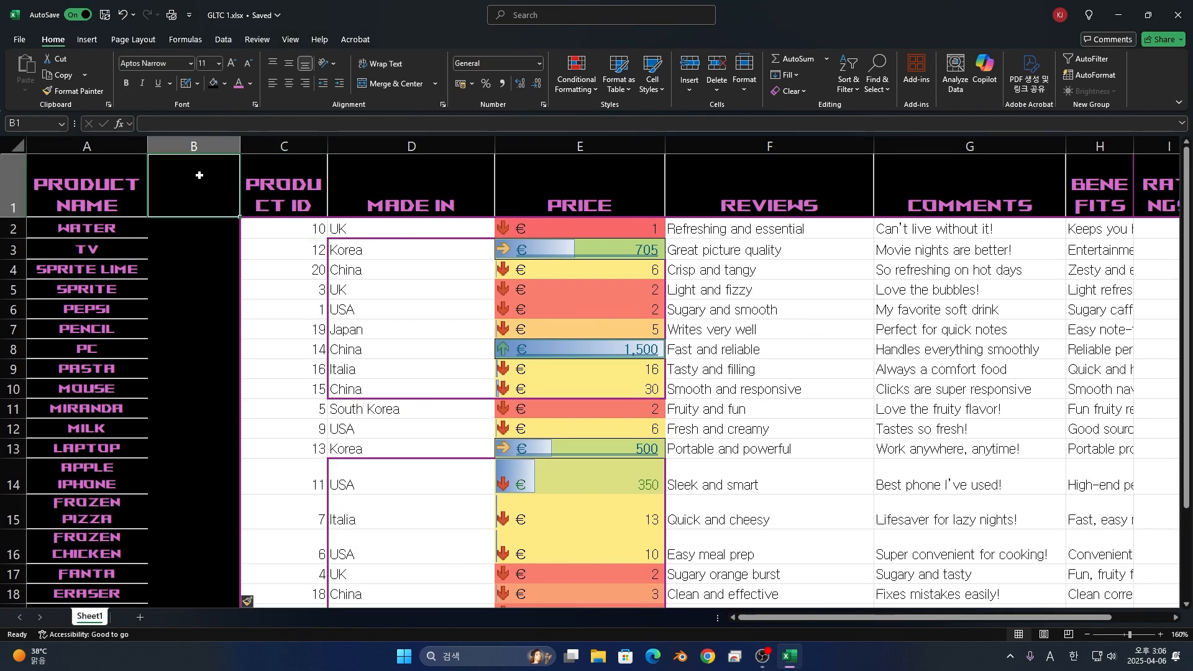
- Undo the right-shifting cell insertion, leaving only the Product ID values in B2:B22 selected
left_click(317, 229)
left_click_drag(224, 184, 186, 578)
left_click(278, 569)
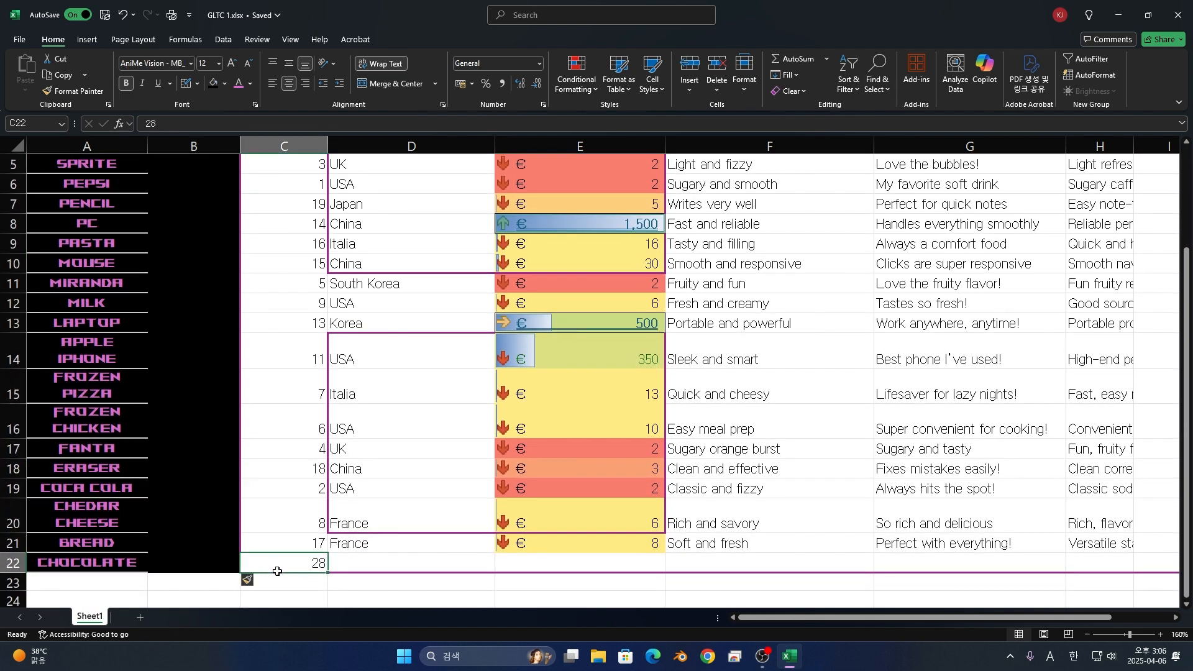
scroll(280, 549, "up", 1)
key("ctrl+z")
- Try inserting blank cells at B2:B22 with the existing Product ID values shifted down
right_click(172, 195)
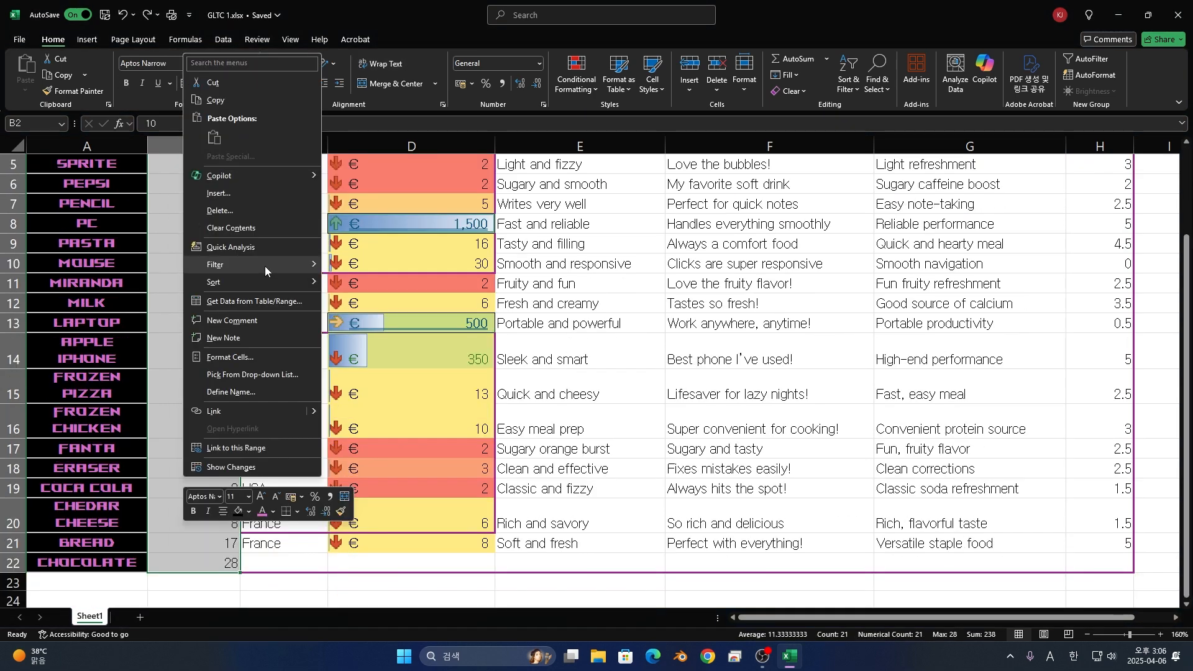
left_click(249, 195)
left_click(238, 209)
left_click(225, 249)
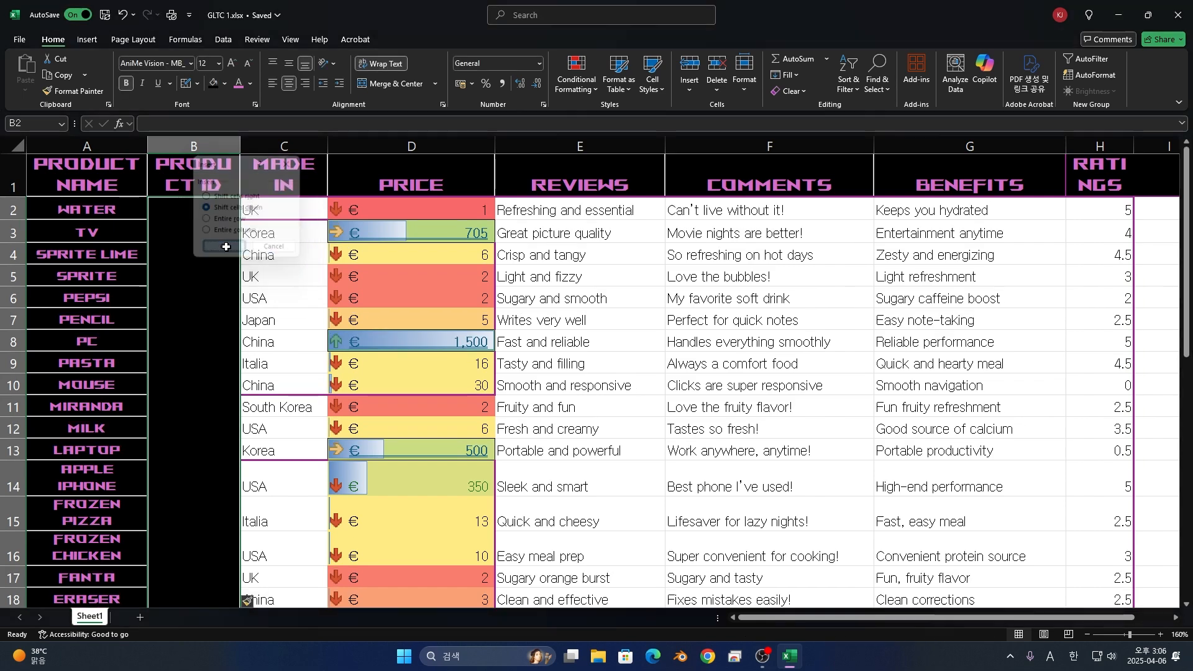
scroll(225, 441, "down", 11)
scroll(226, 442, "up", 11)
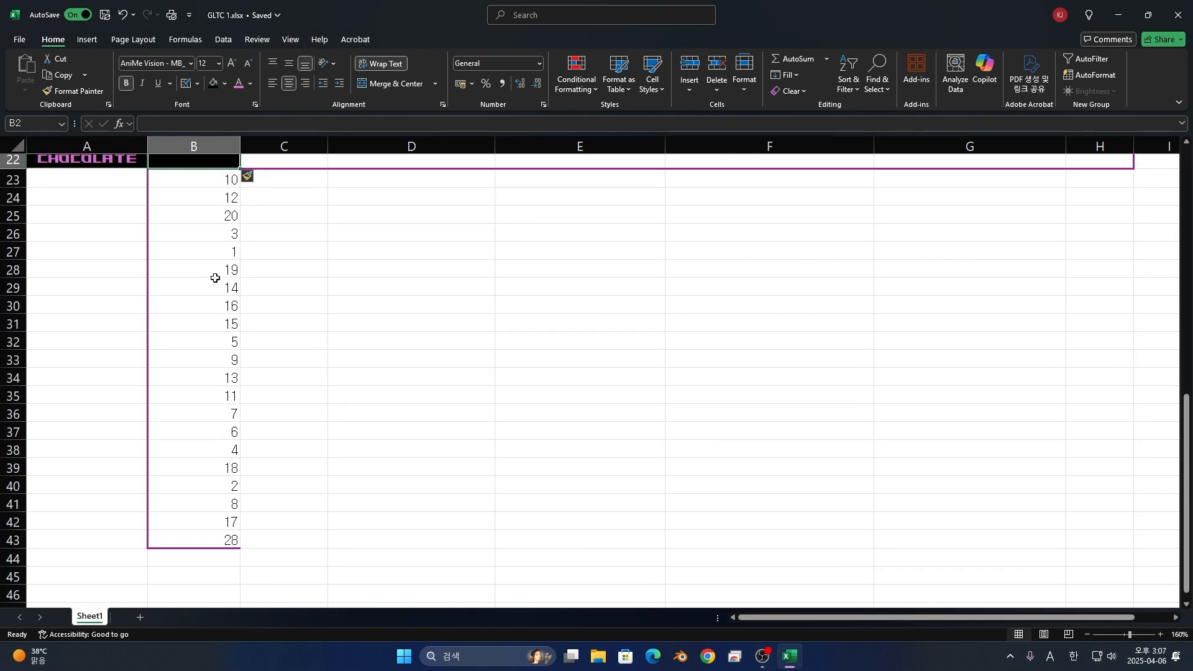
scroll(207, 410, "down", 12)
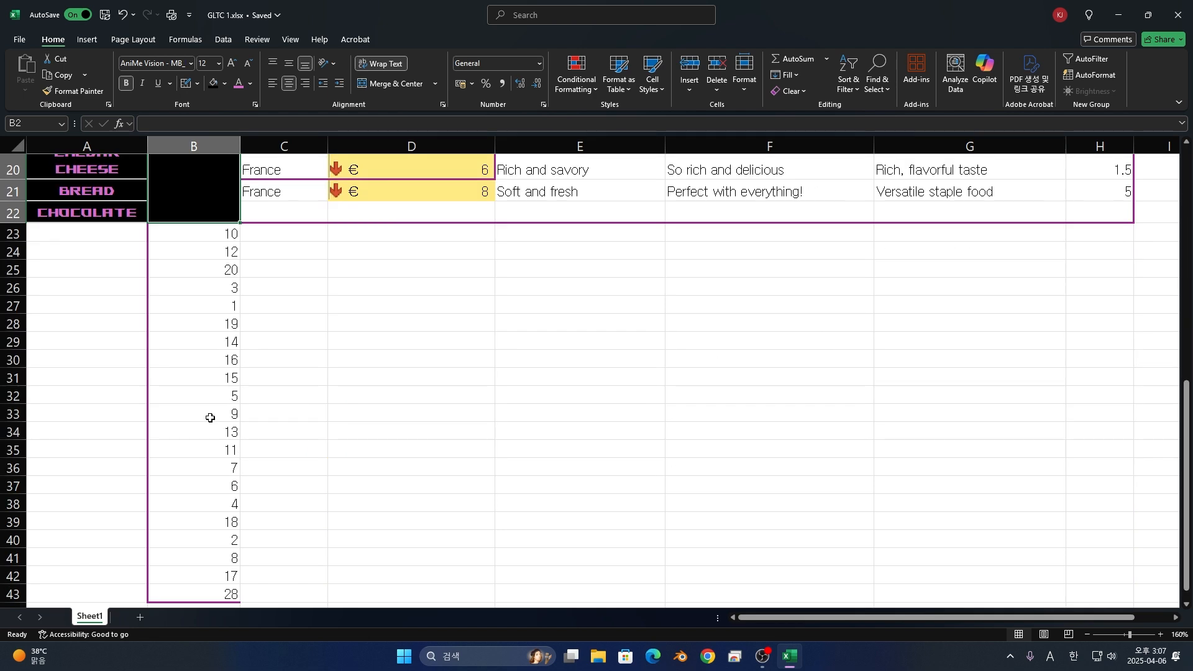
scroll(205, 422, "up", 12)
key("ctrl+z")
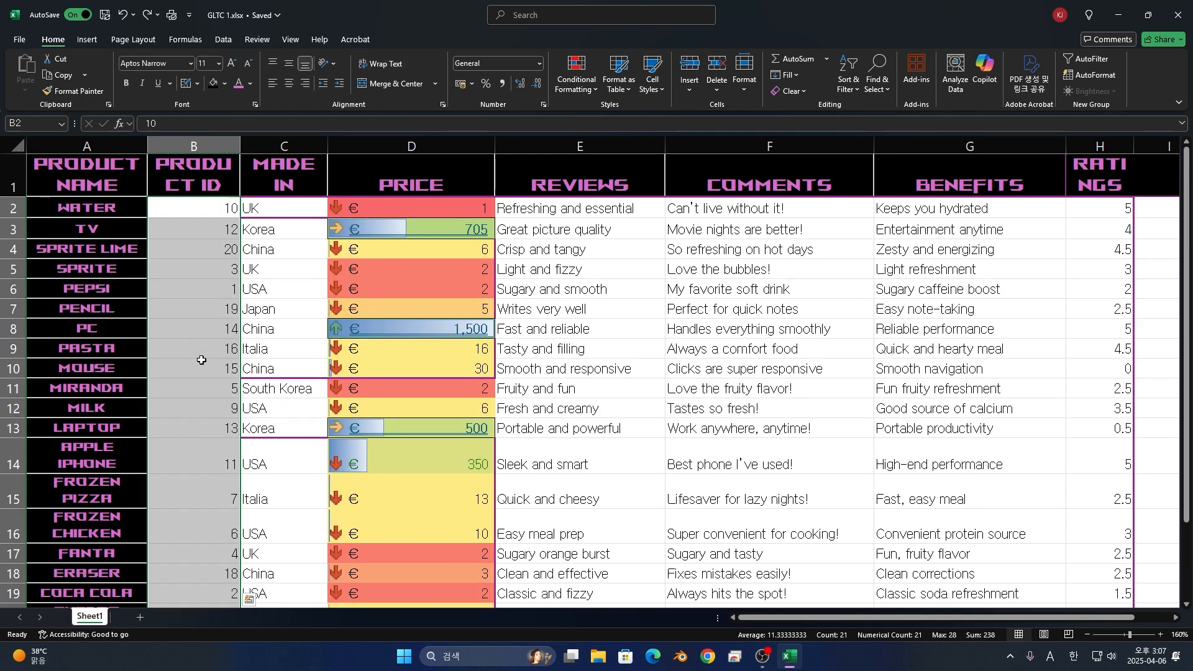
- Try inserting entire rows at the selected Product ID range B2:B22 and look over the displaced data
right_click(209, 361)
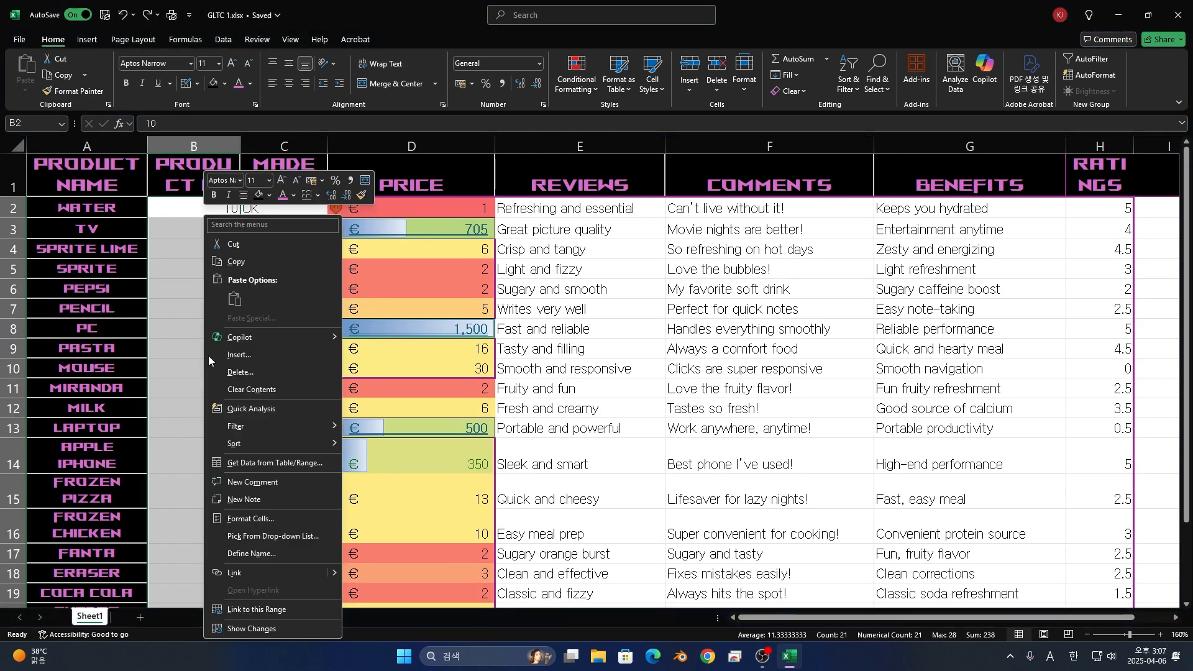
left_click(270, 357)
left_click(266, 395)
left_click(247, 413)
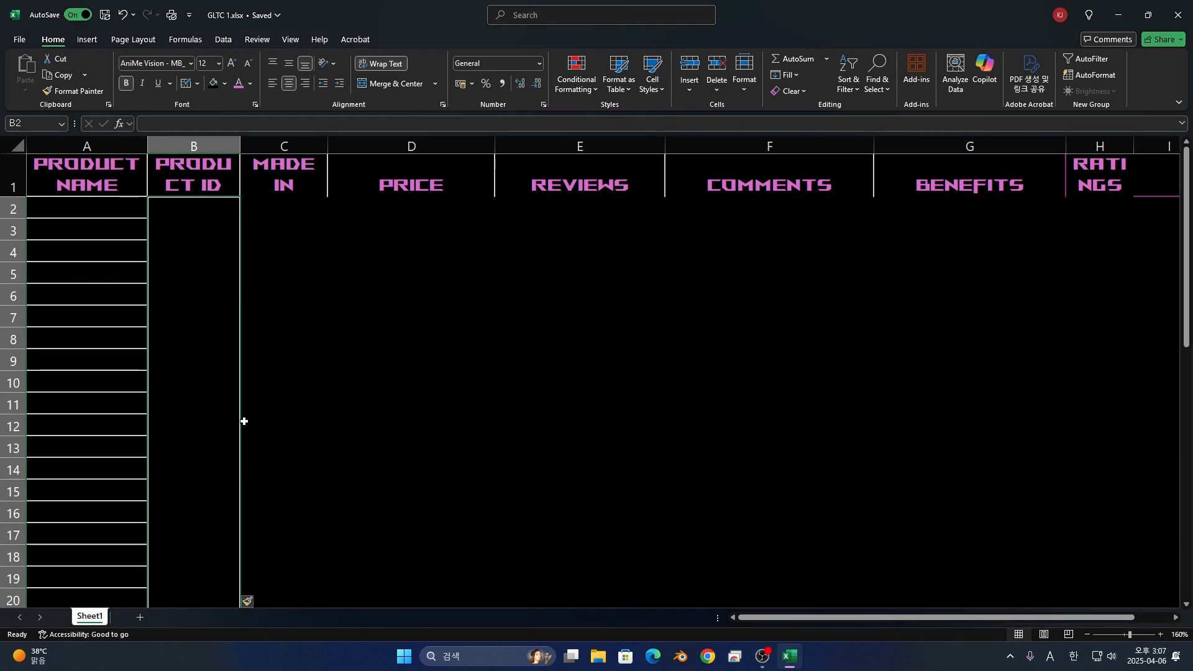
scroll(128, 348, "down", 7)
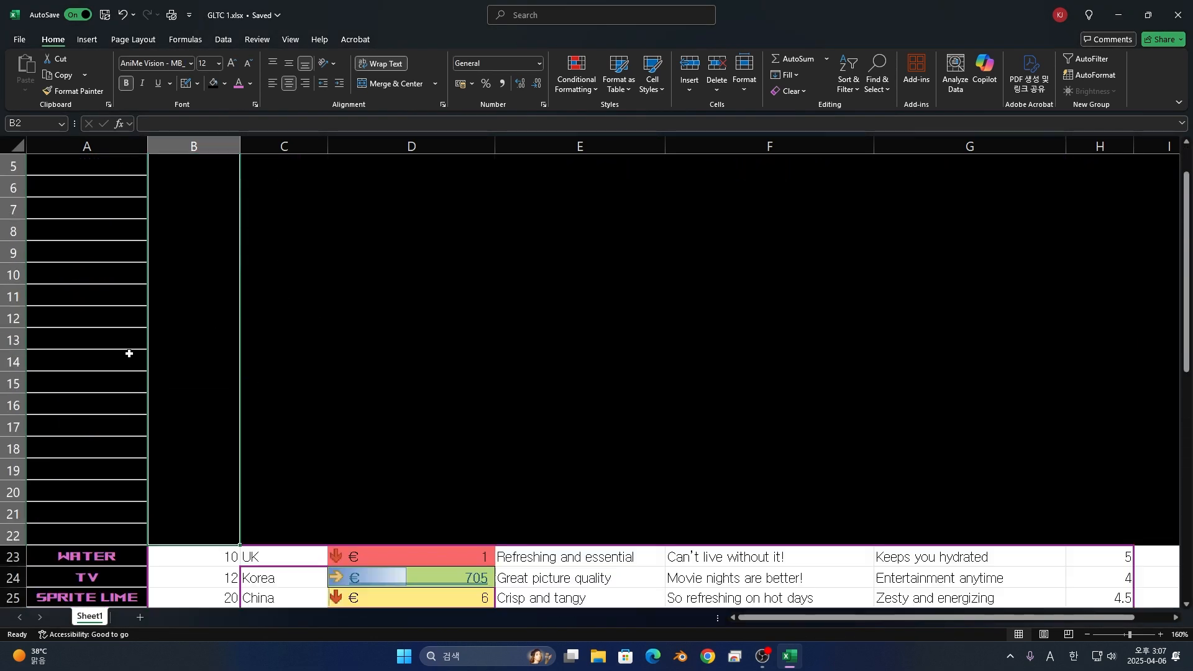
scroll(572, 436, "up", 7)
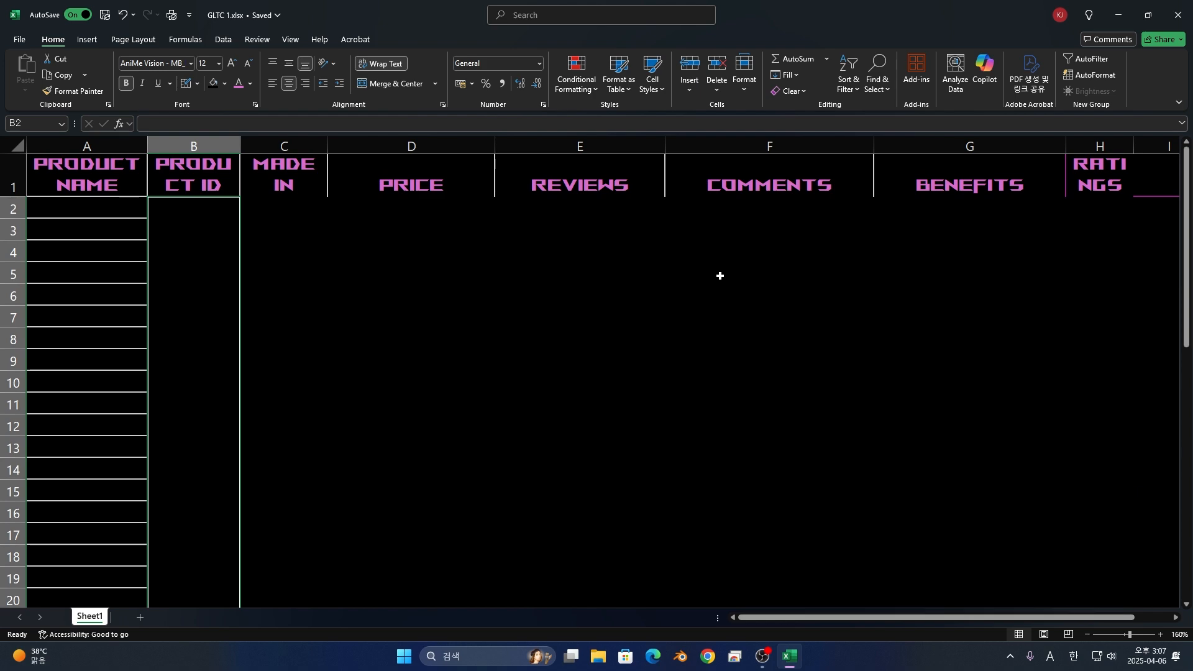
scroll(400, 404, "down", 5)
scroll(232, 303, "up", 2)
scroll(233, 303, "up", 3)
- Try inserting an entire column before the Product ID column
right_click(199, 304)
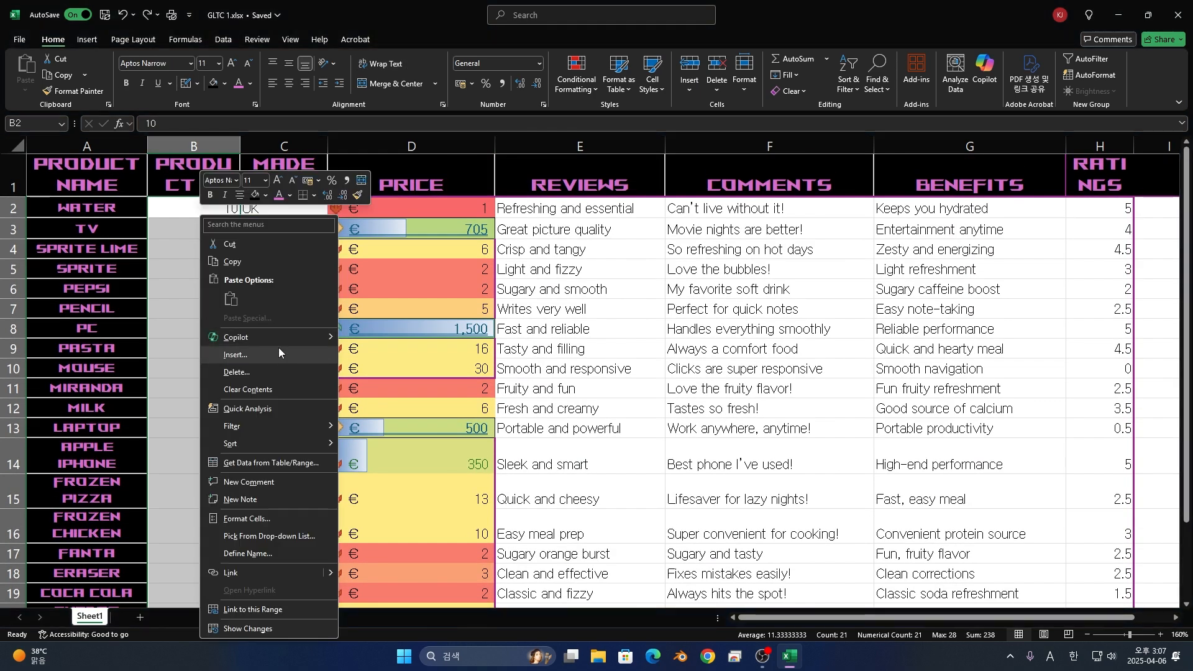
left_click(278, 354)
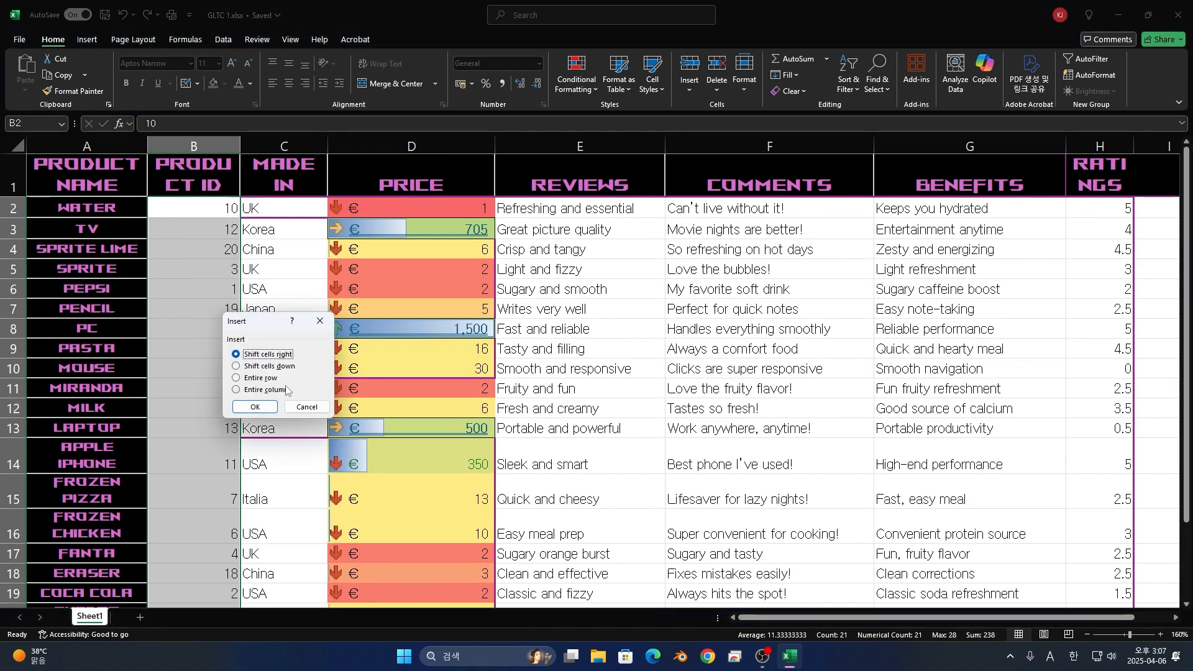
left_click(266, 389)
left_click(254, 408)
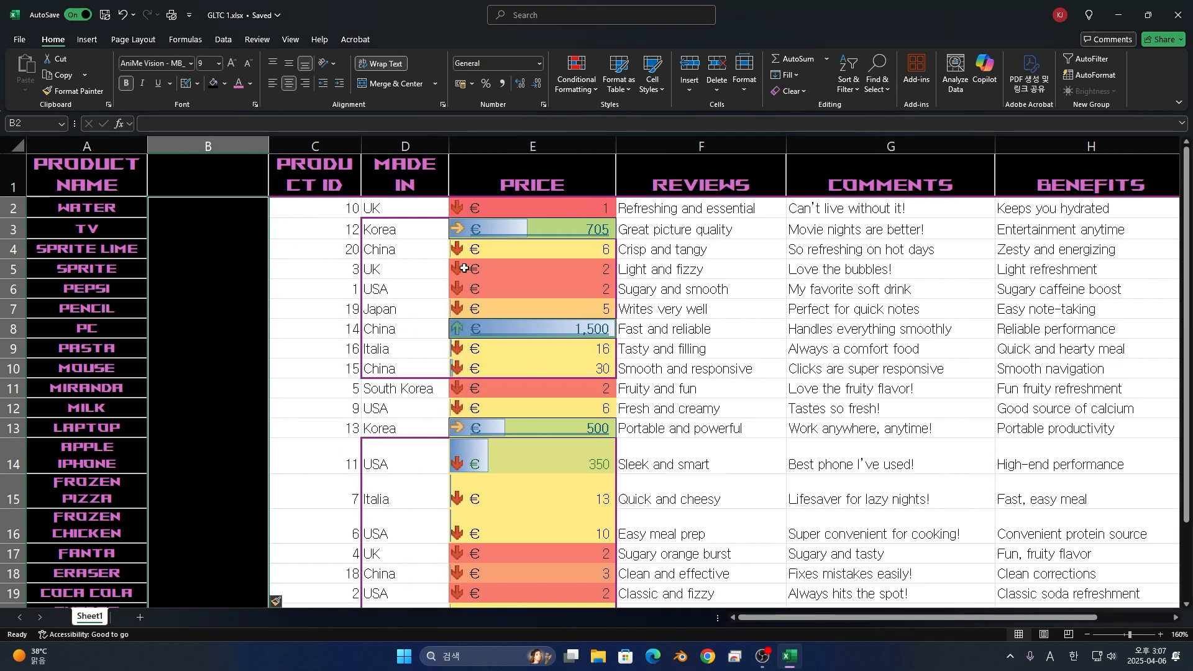
key("ctrl+z")
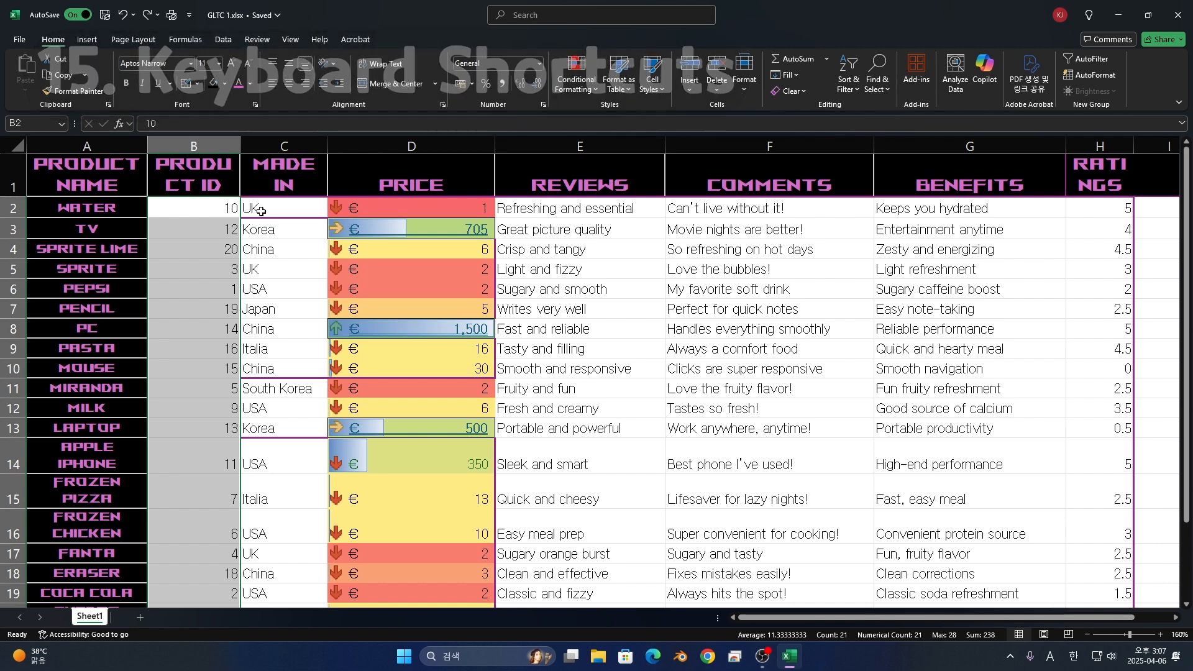
- Toggle bold formatting on the Product ID values in B2:B22
left_click_drag(149, 427, 208, 557)
key("ctrl+b")
scroll(261, 528, "up", 2)
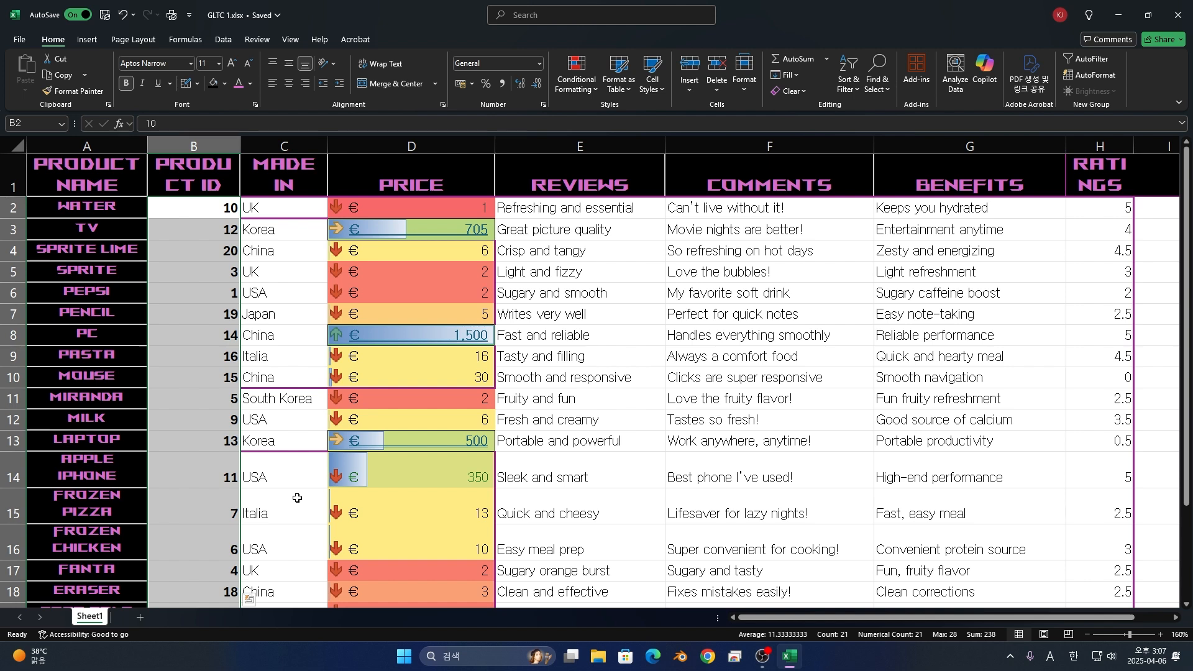
key("ctrl+b")
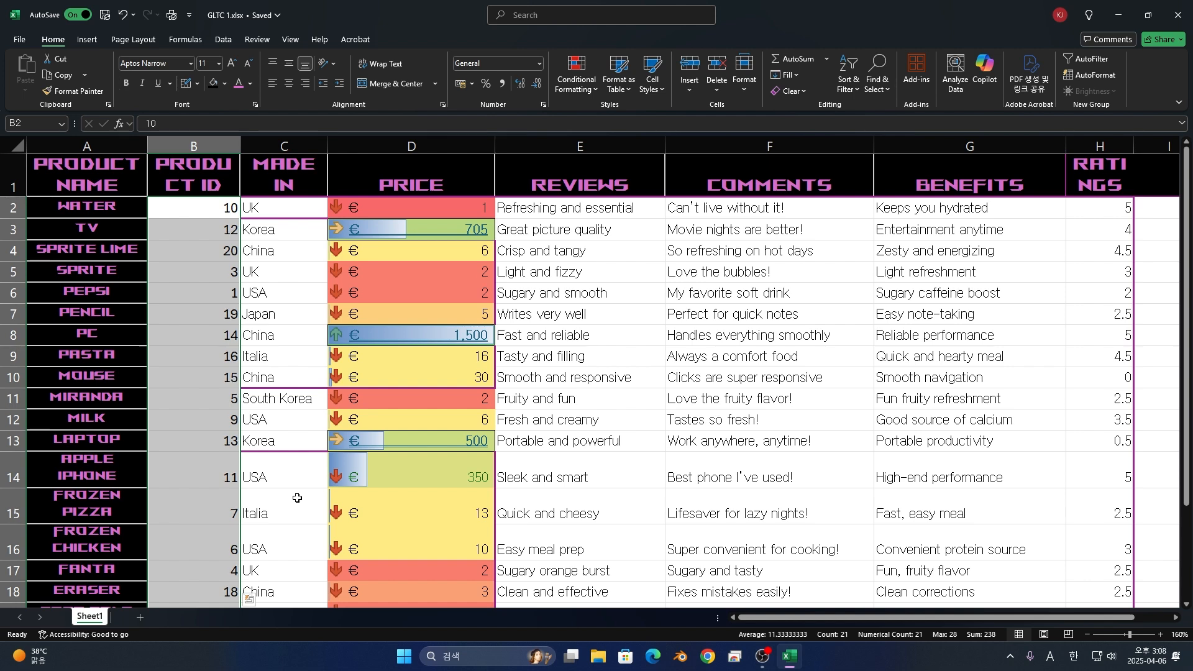
- Try italic and underline formatting on the Product ID values in B2:B22
key("ctrl+i")
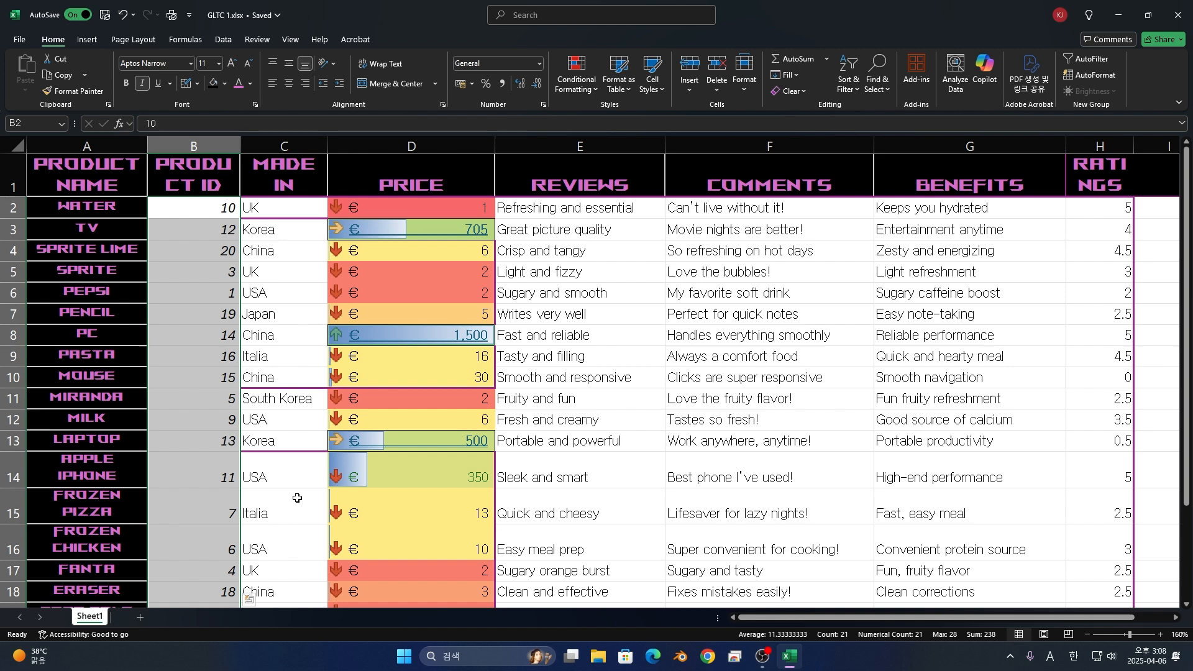
key("ctrl+u")
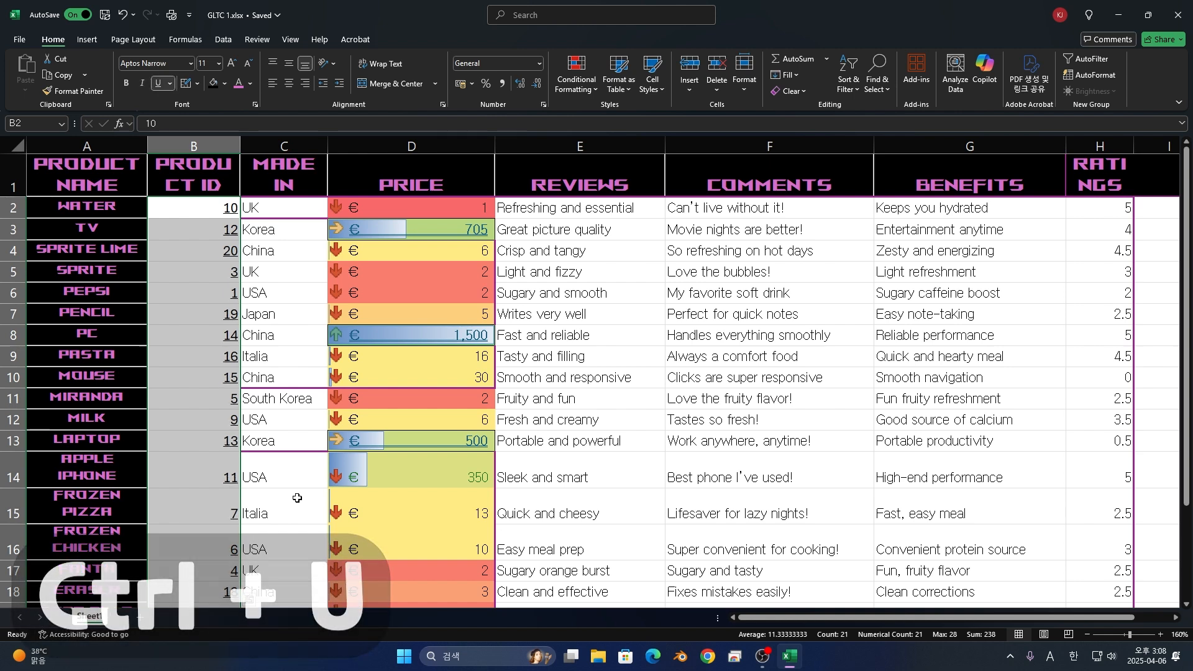
key("ctrl+4")
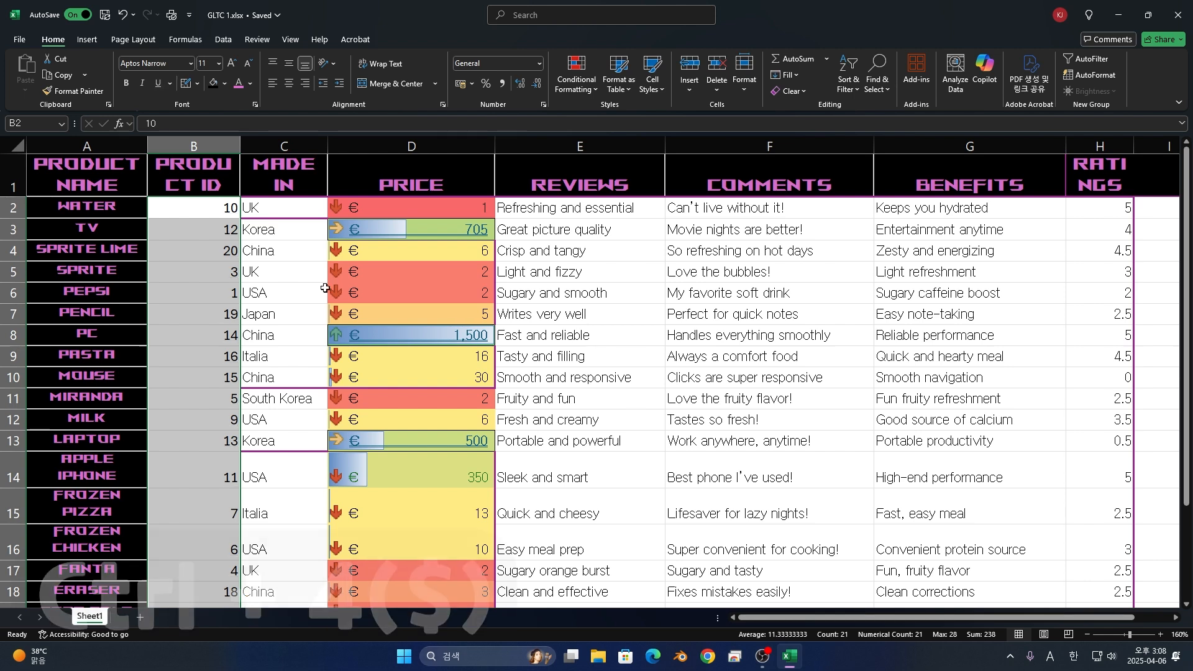
- Try the currency format and the percentage format on the Product ID values in B2:B22
key("ctrl+shift+4")
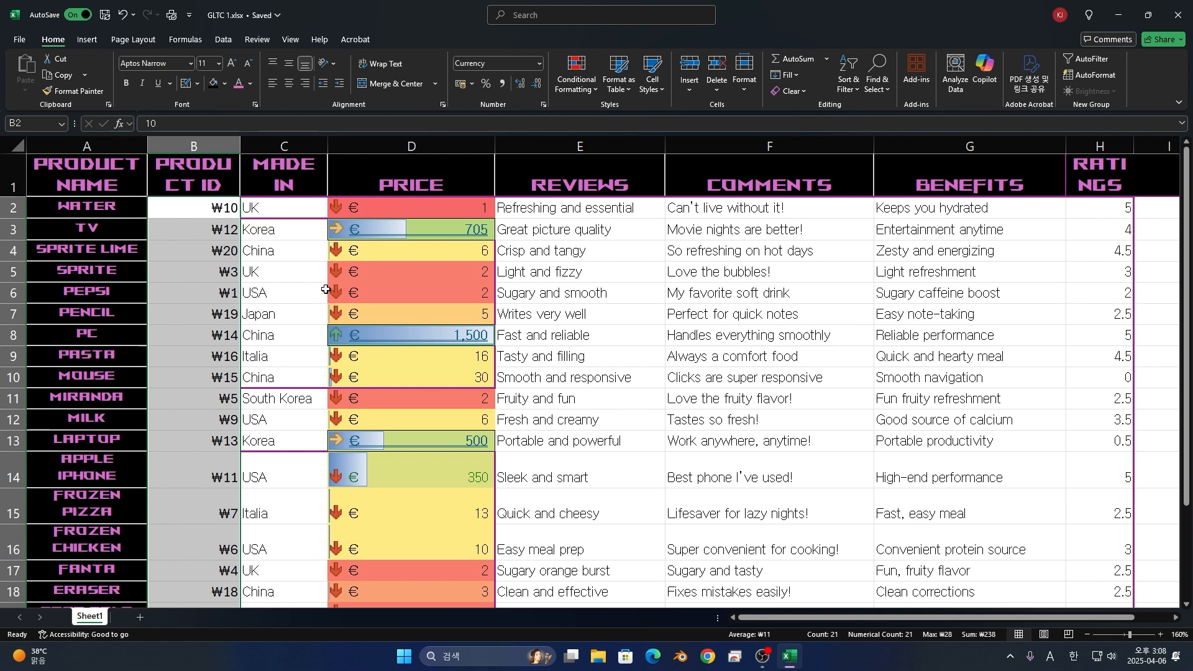
key("ctrl+shift+grave")
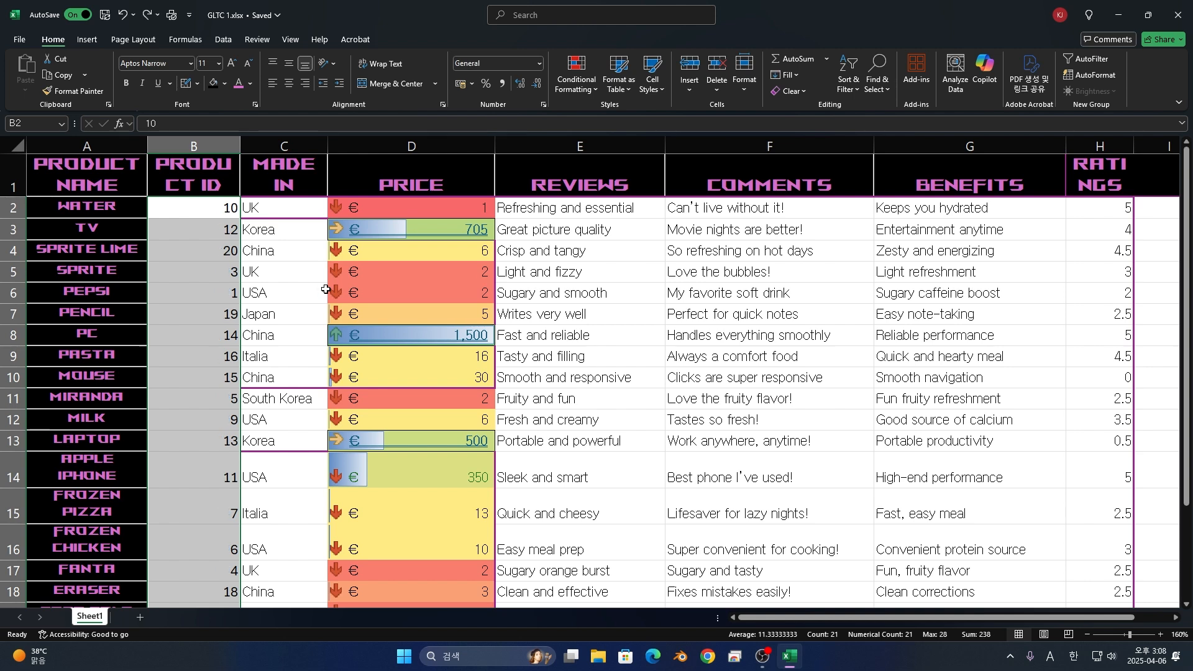
key("ctrl+5")
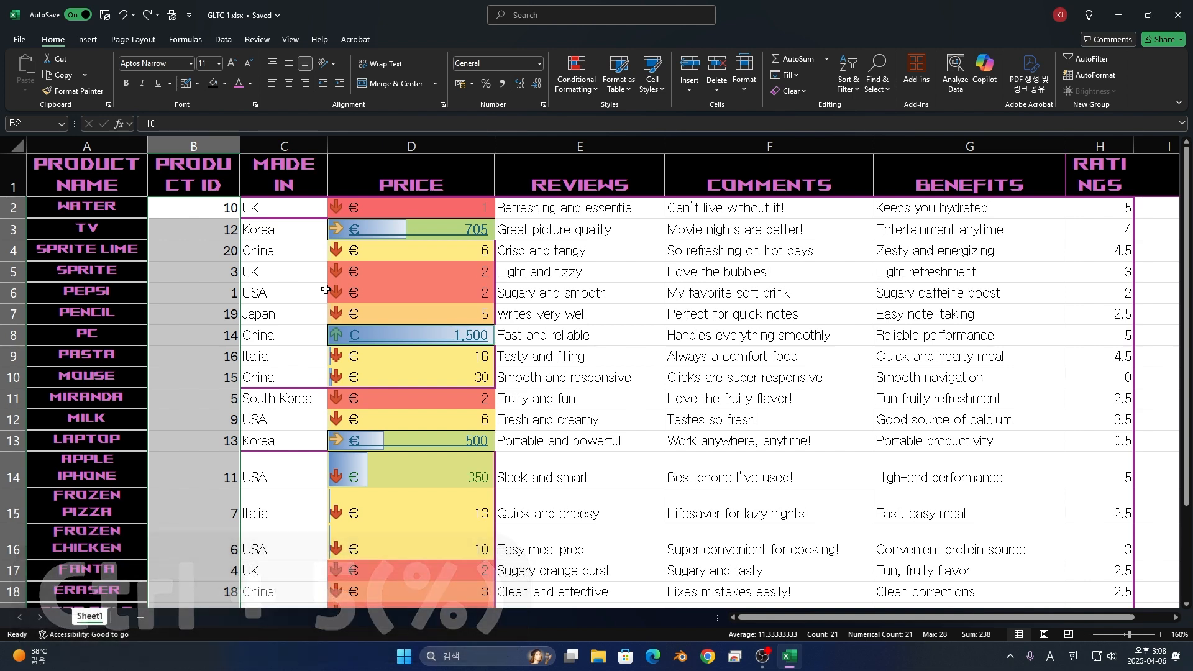
key("ctrl+shift+5")
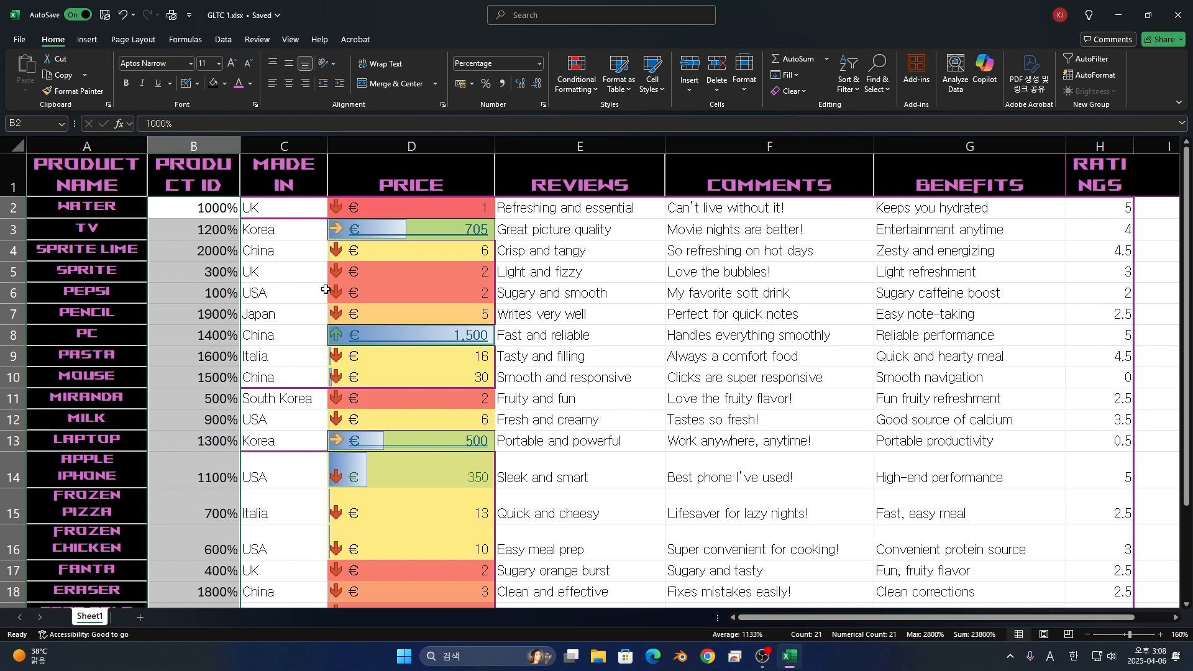
key("ctrl+z")
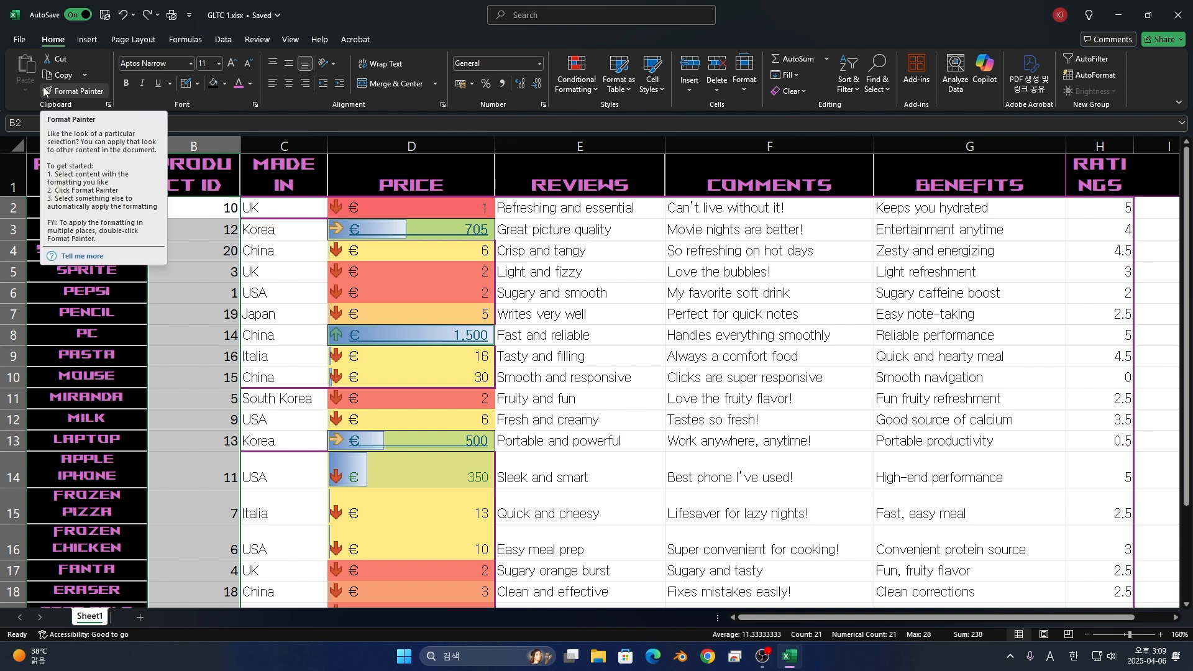
- Copy the Product ID values in B2:B22 and try pasting them into column K starting at K2
left_click(70, 79)
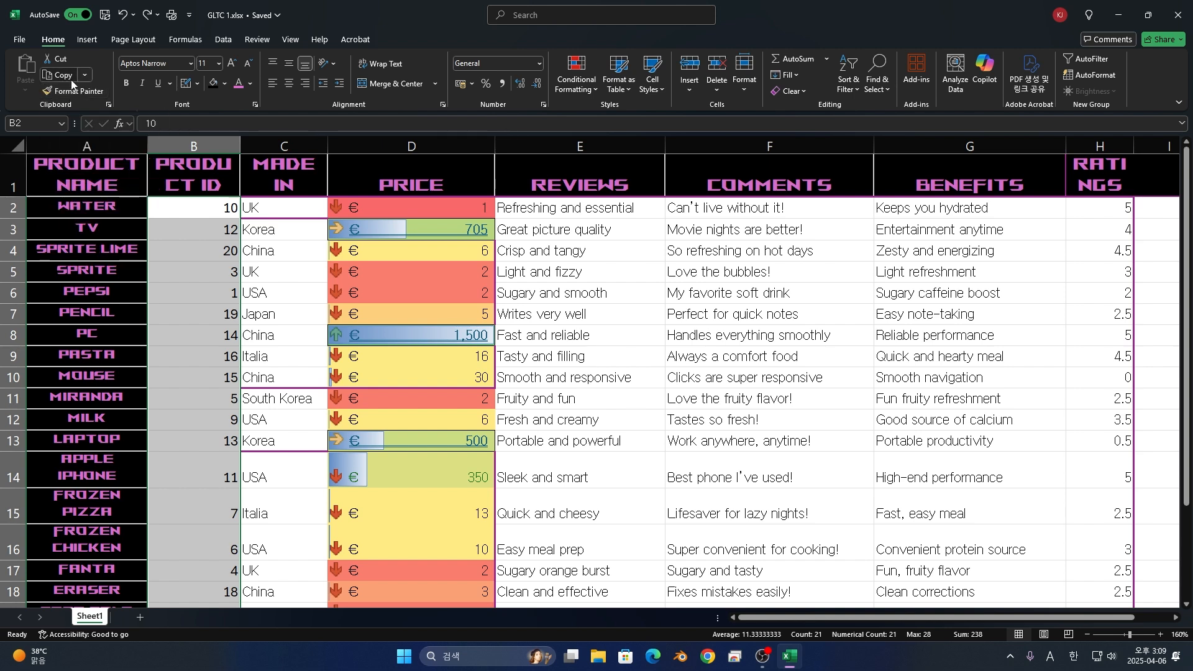
left_click(17, 92)
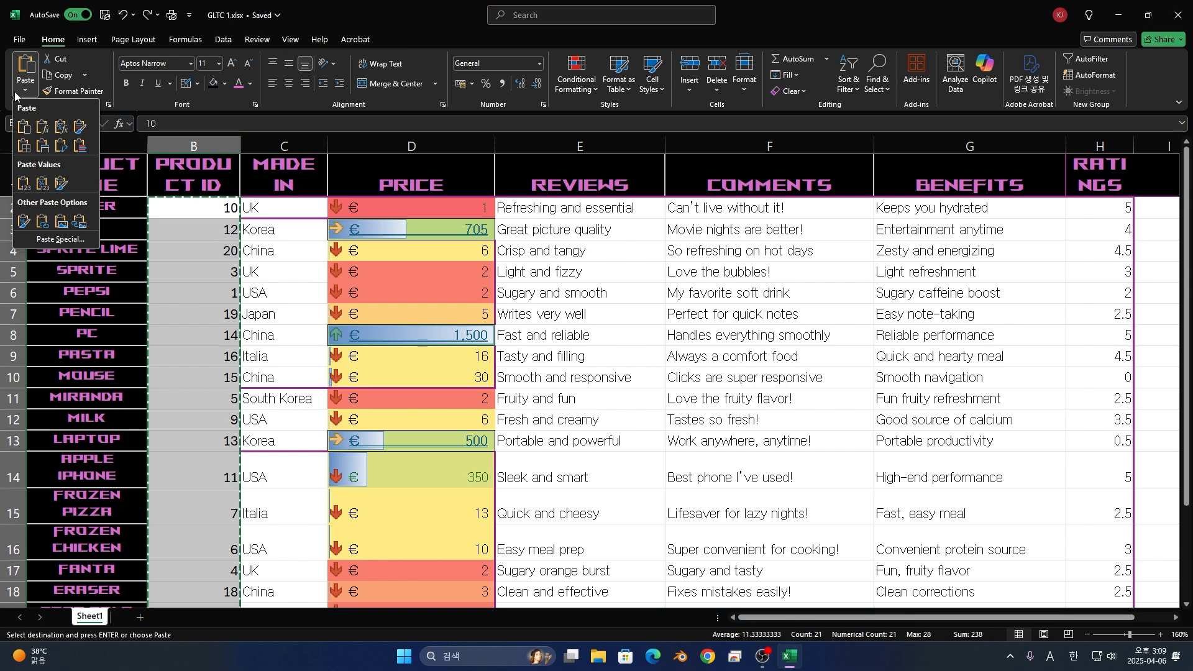
left_click(16, 94)
scroll(627, 324, "down", 1)
scroll(627, 324, "down", 6)
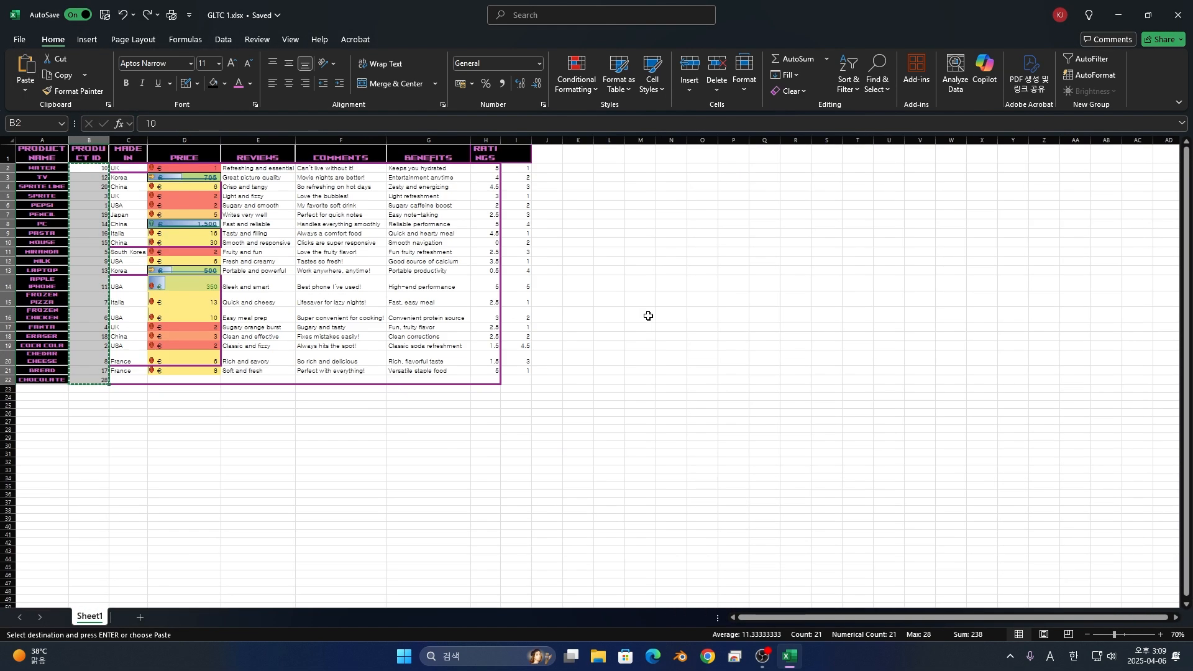
left_click(635, 168)
scroll(679, 177, "up", 3)
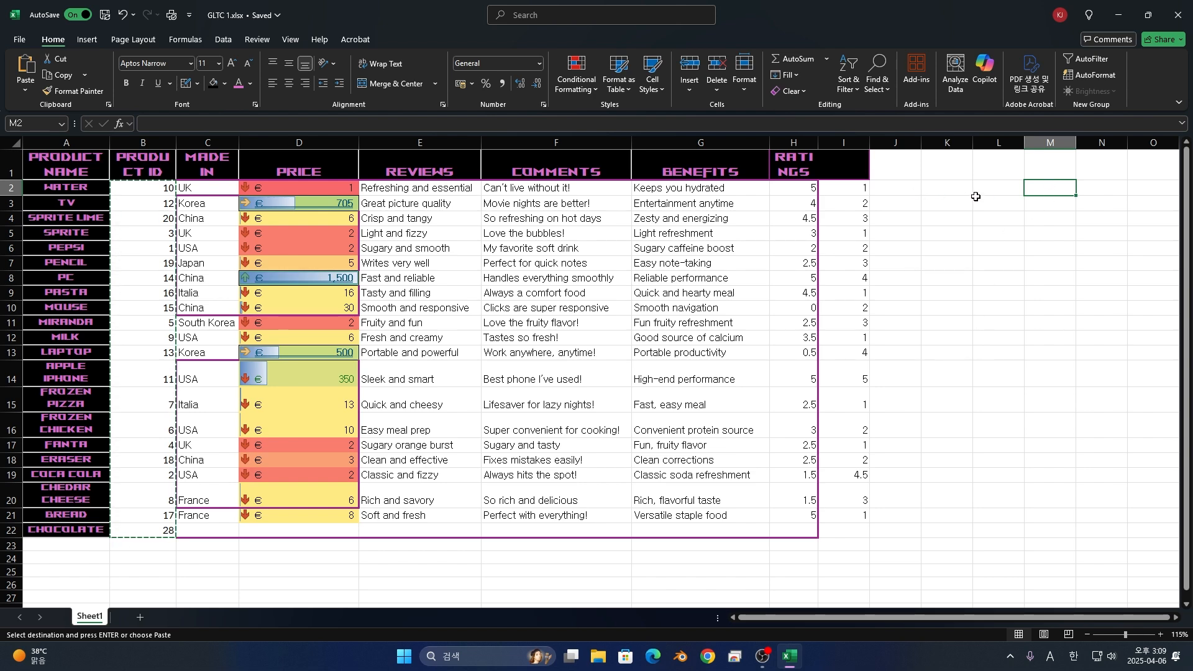
left_click_drag(966, 192, 985, 293)
left_click(935, 194)
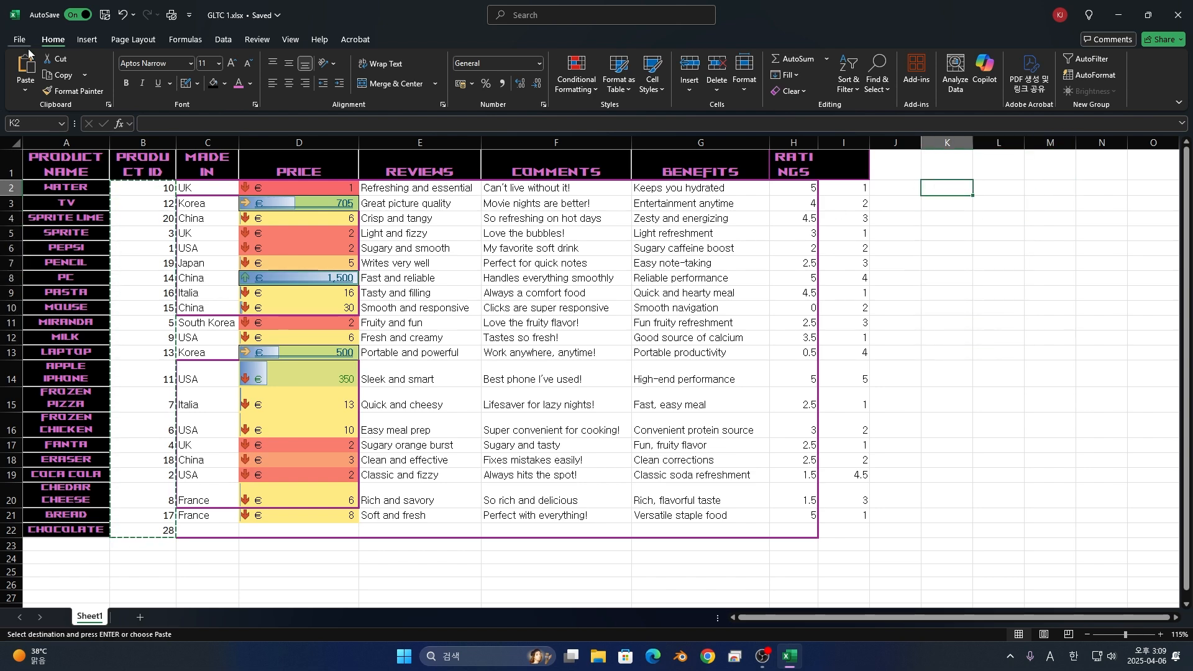
left_click(23, 71)
key("ctrl+z")
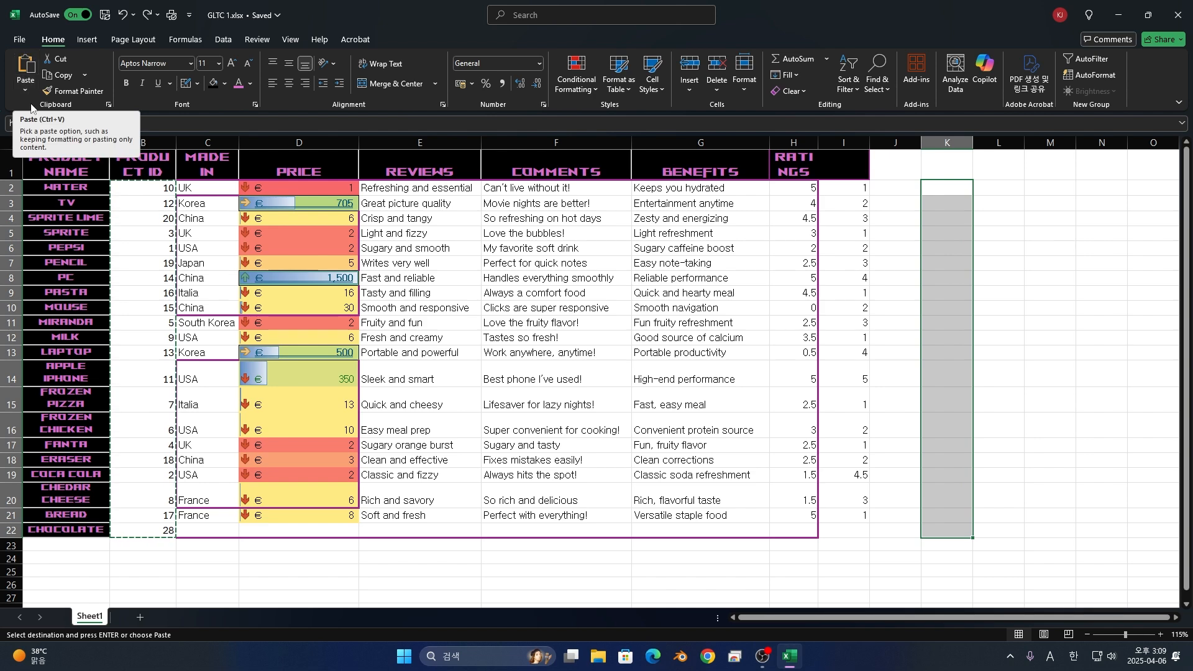
- Look over the paste options and paste the copied Product ID values into K2:K22
left_click(25, 92)
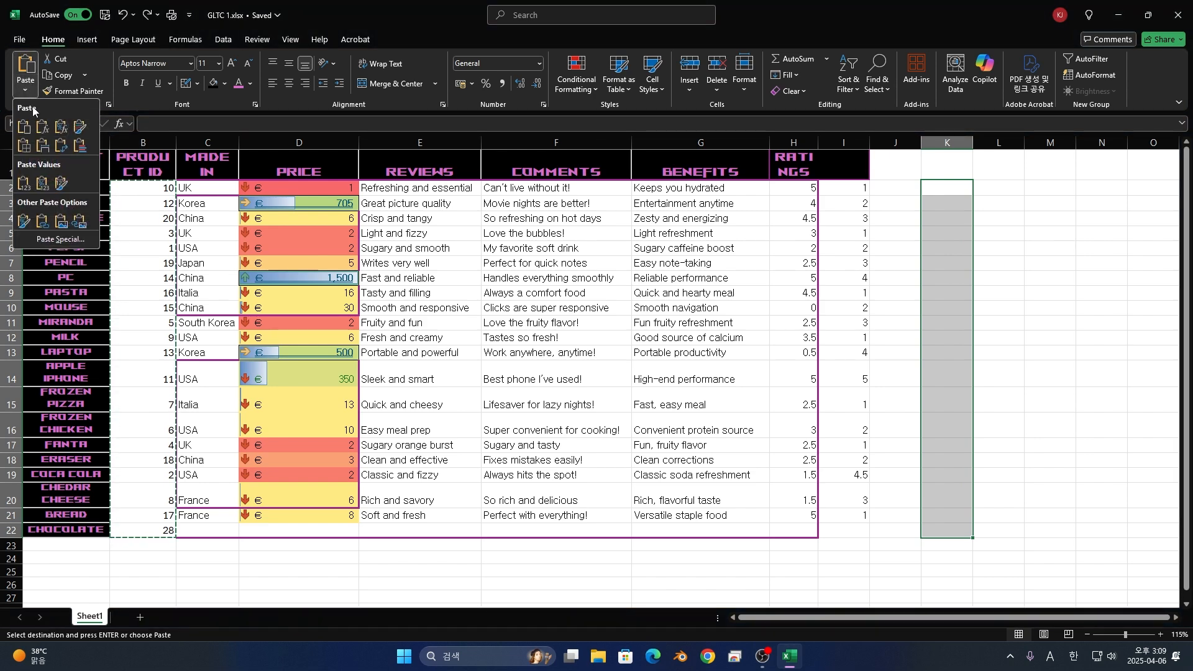
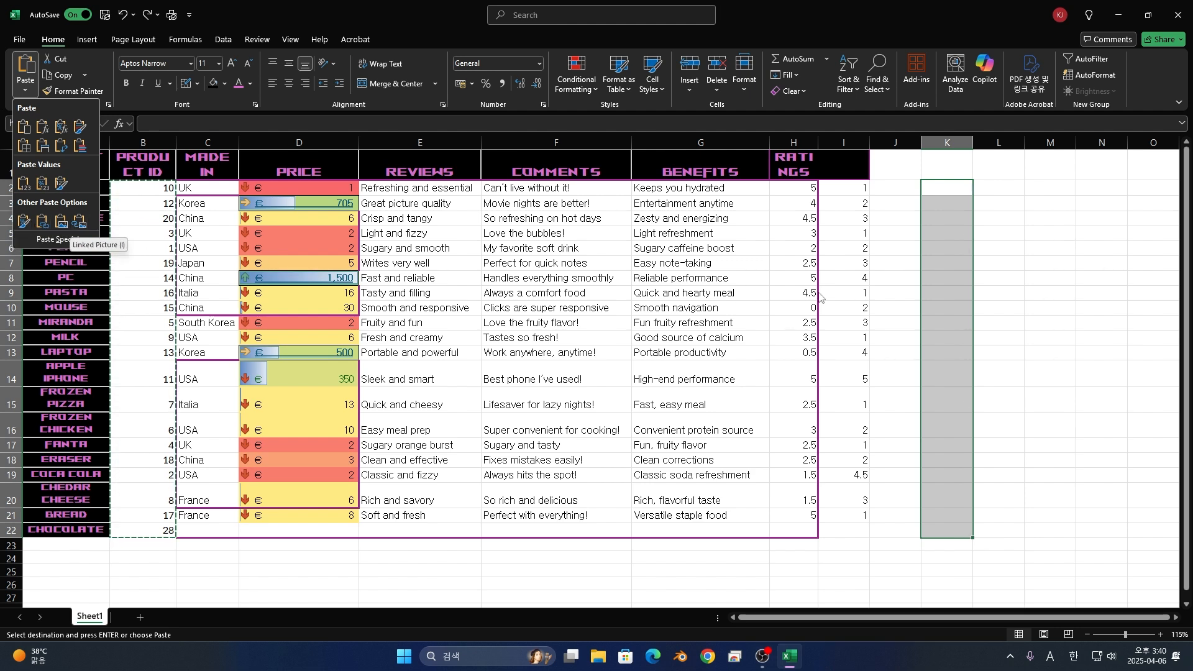
left_click(30, 219)
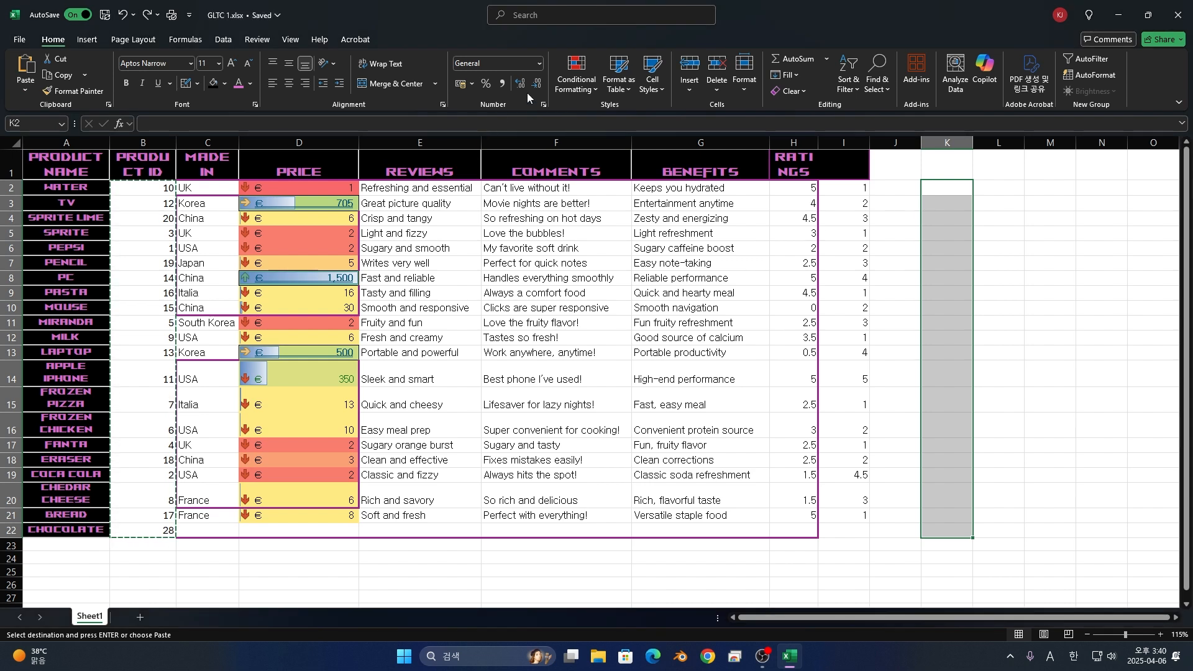
key("ctrl+v")
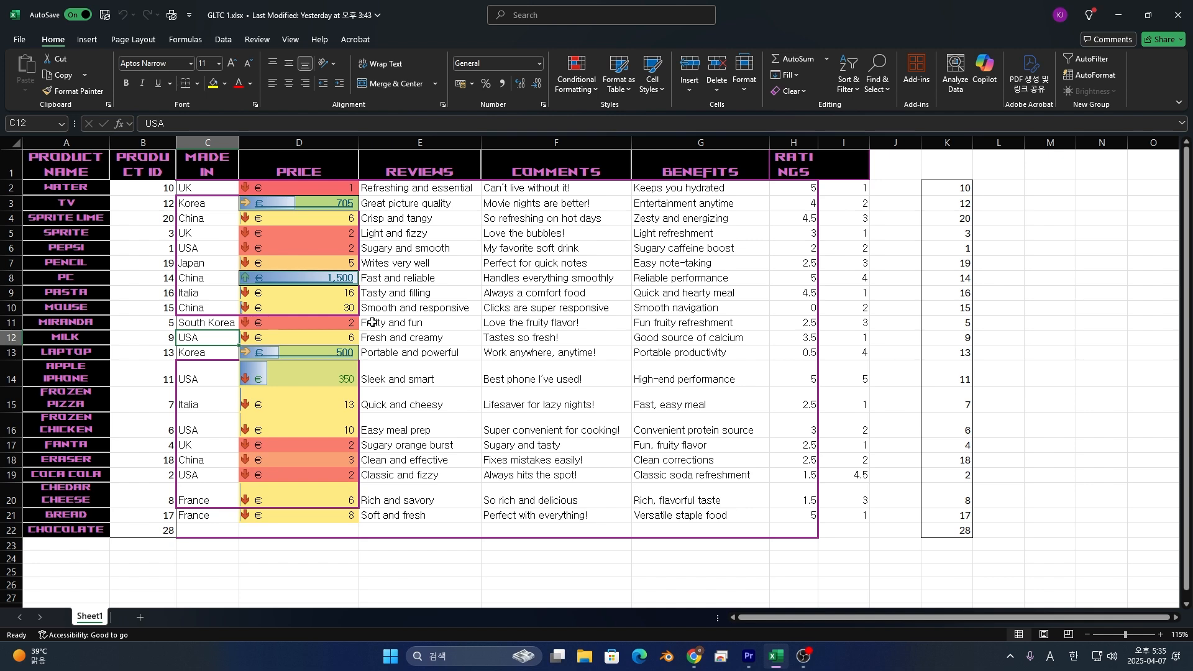
- Preview the built-in workbook themes and look at the dialog for browsing to other theme files
left_click(122, 43)
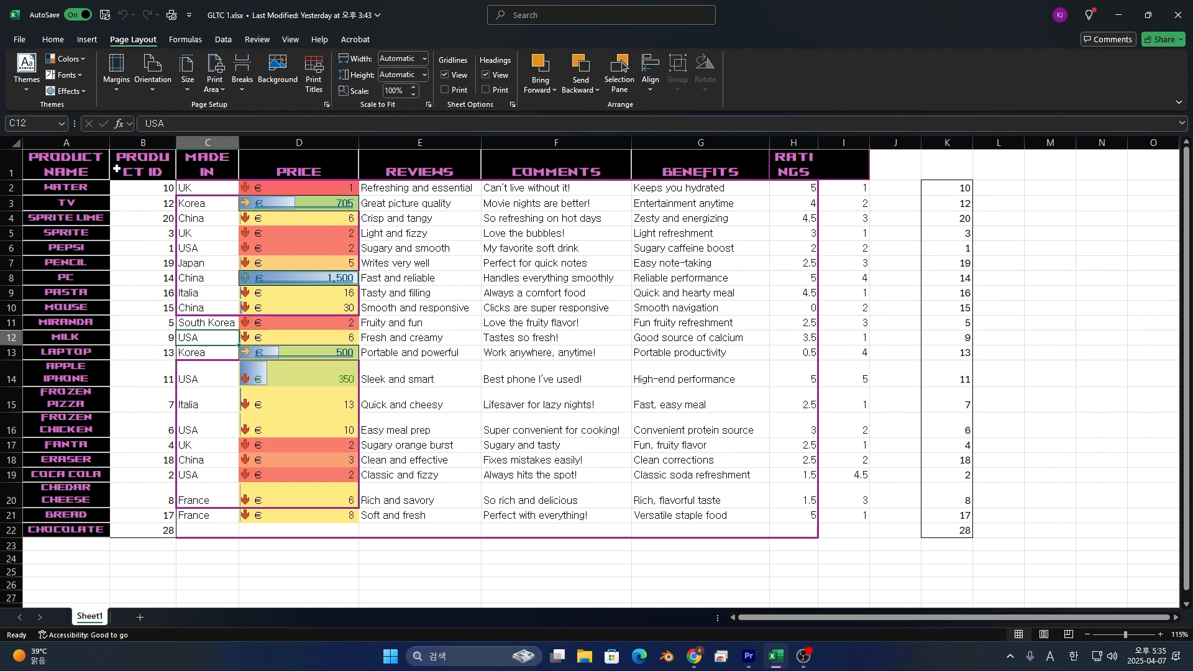
left_click(32, 91)
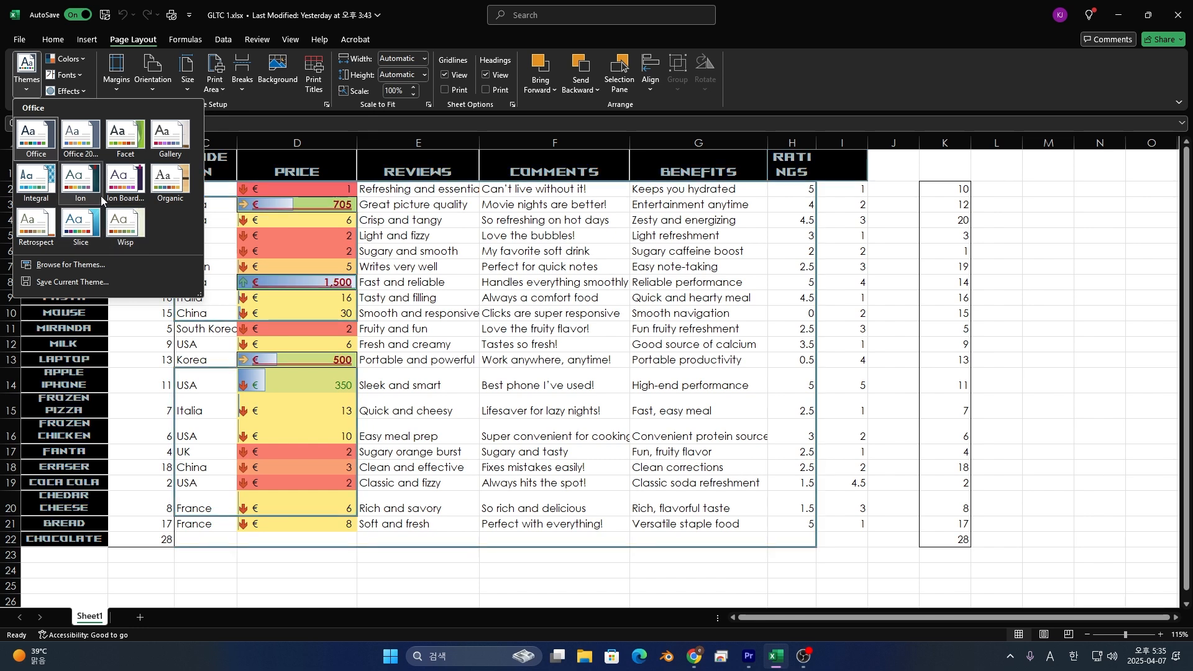
left_click(96, 265)
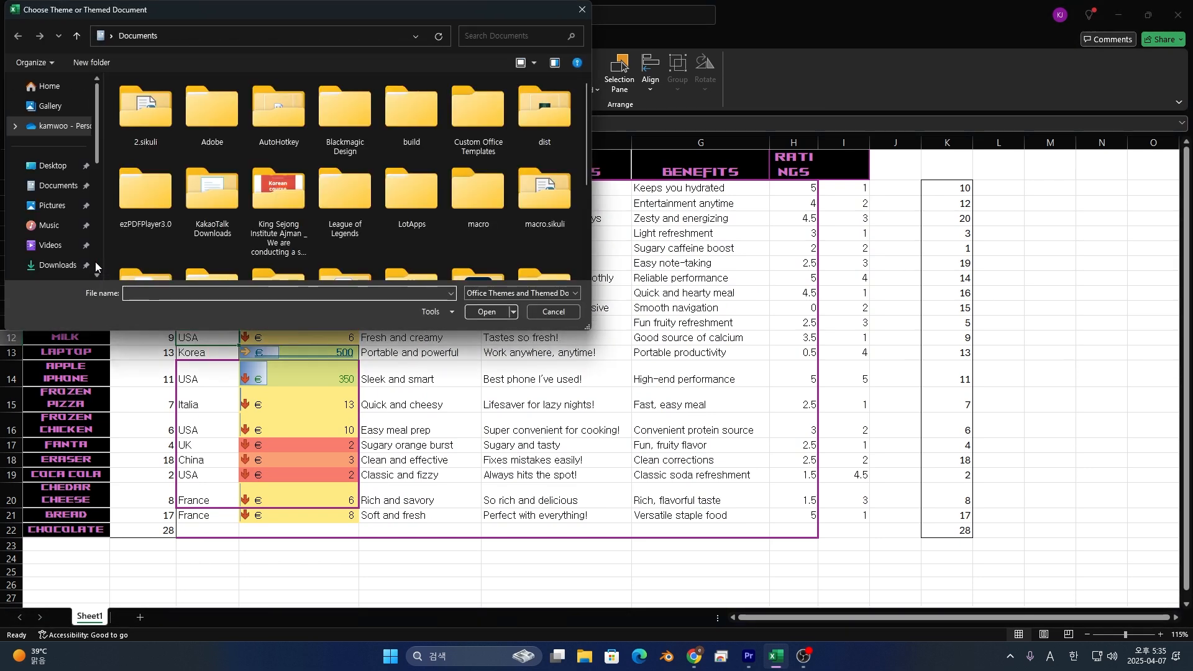
left_click(548, 313)
- Save the current theme as Theme1.thmx and check for it among the custom themes
left_click(34, 91)
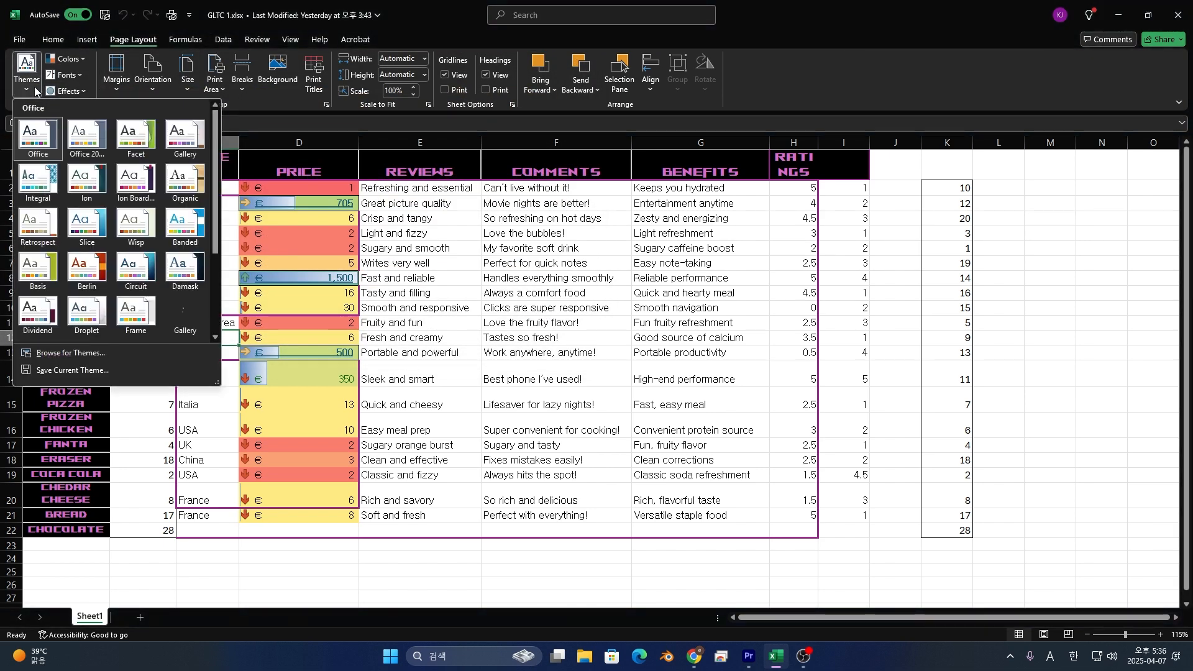
left_click(64, 370)
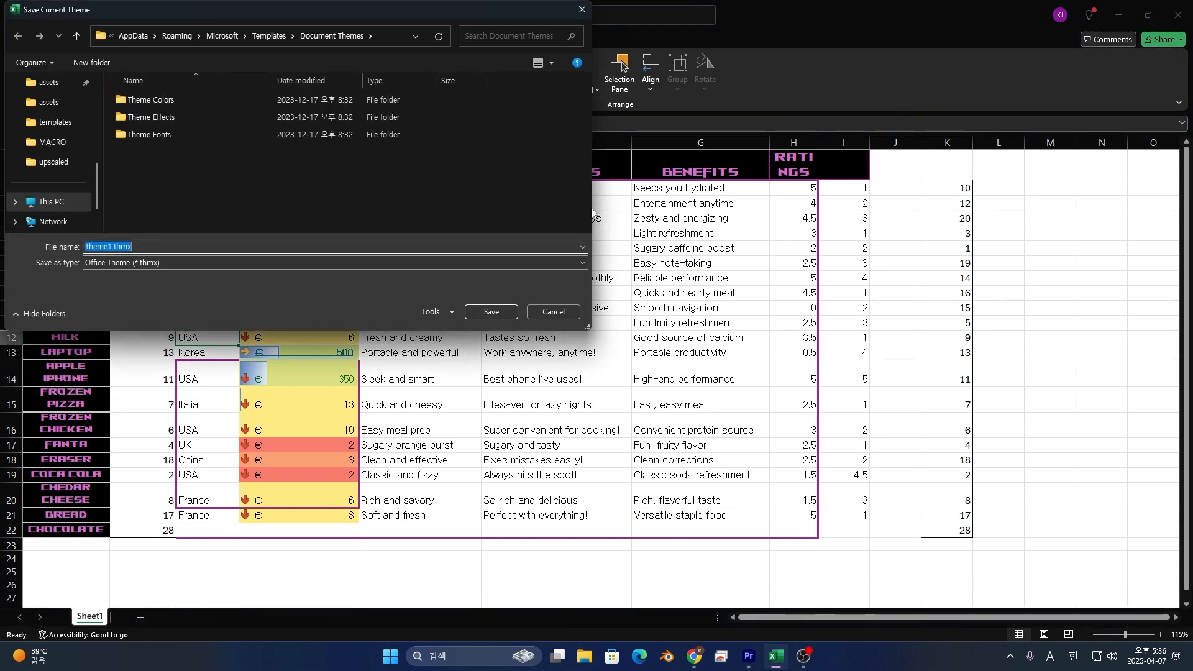
left_click(491, 312)
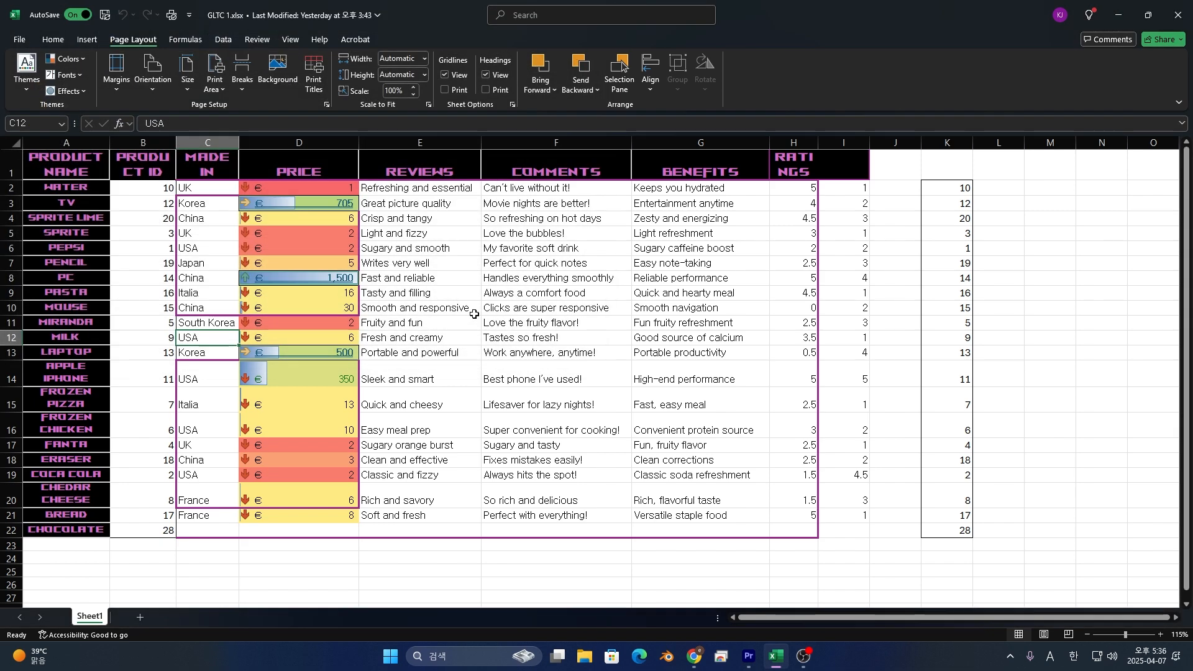
left_click(26, 72)
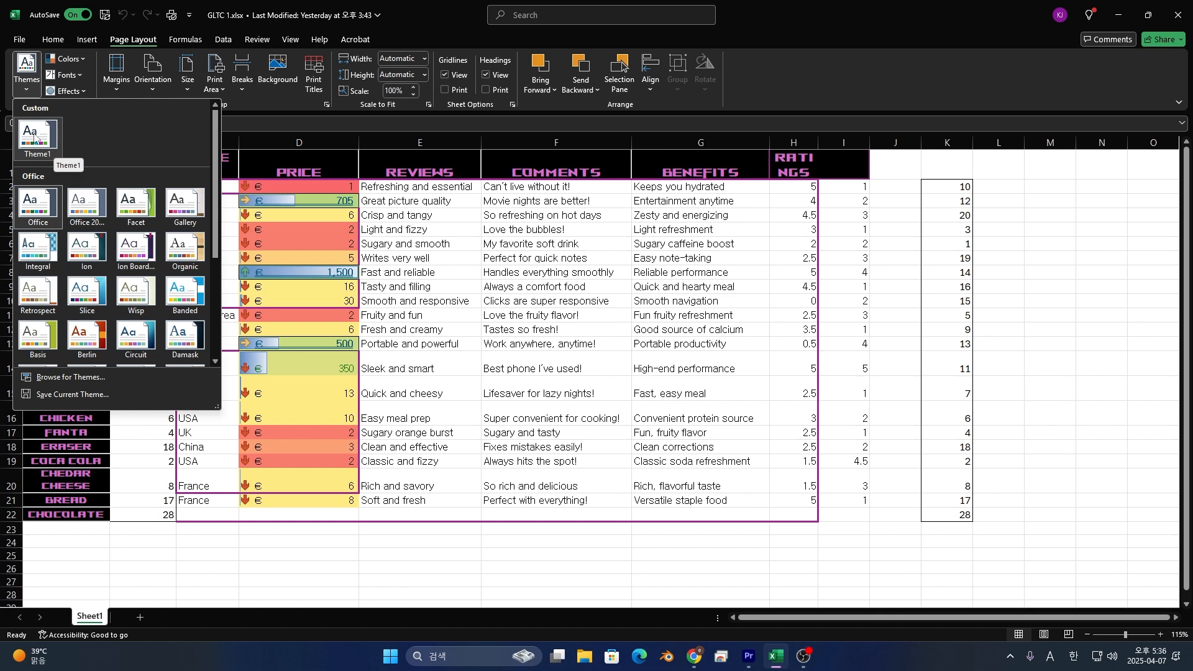
left_click(308, 204)
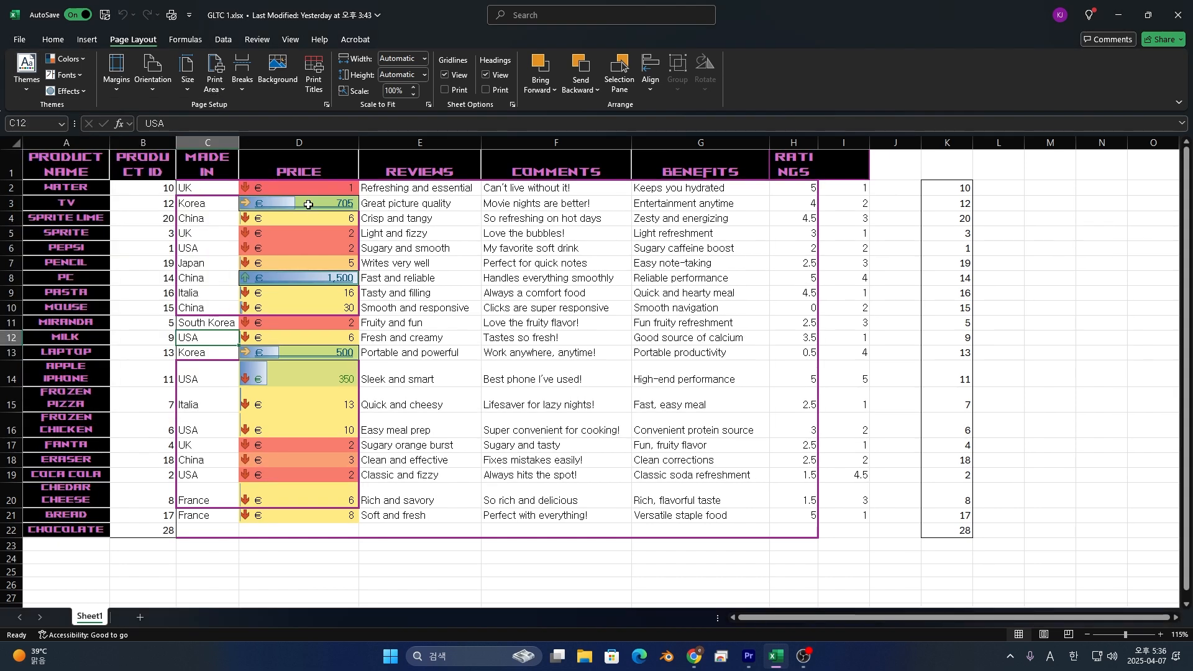
- Create and save the theme color set Custom 1 with light gray for Dark 1, orange for Light 1 and gray for Dark 2
left_click(67, 59)
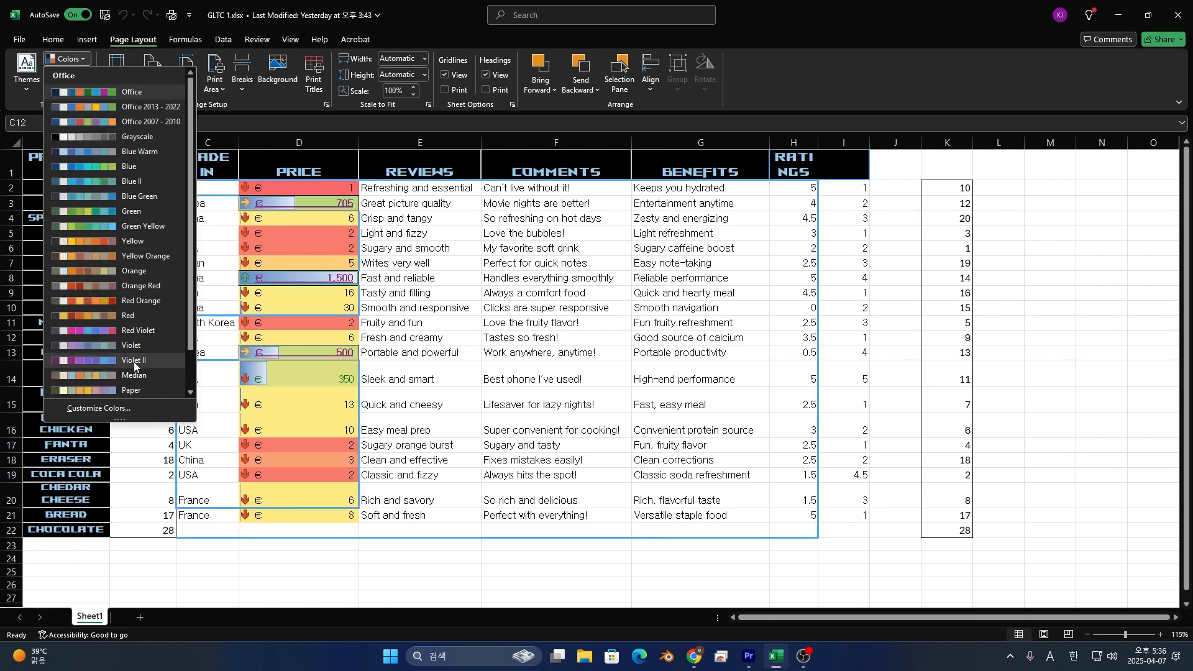
left_click(121, 407)
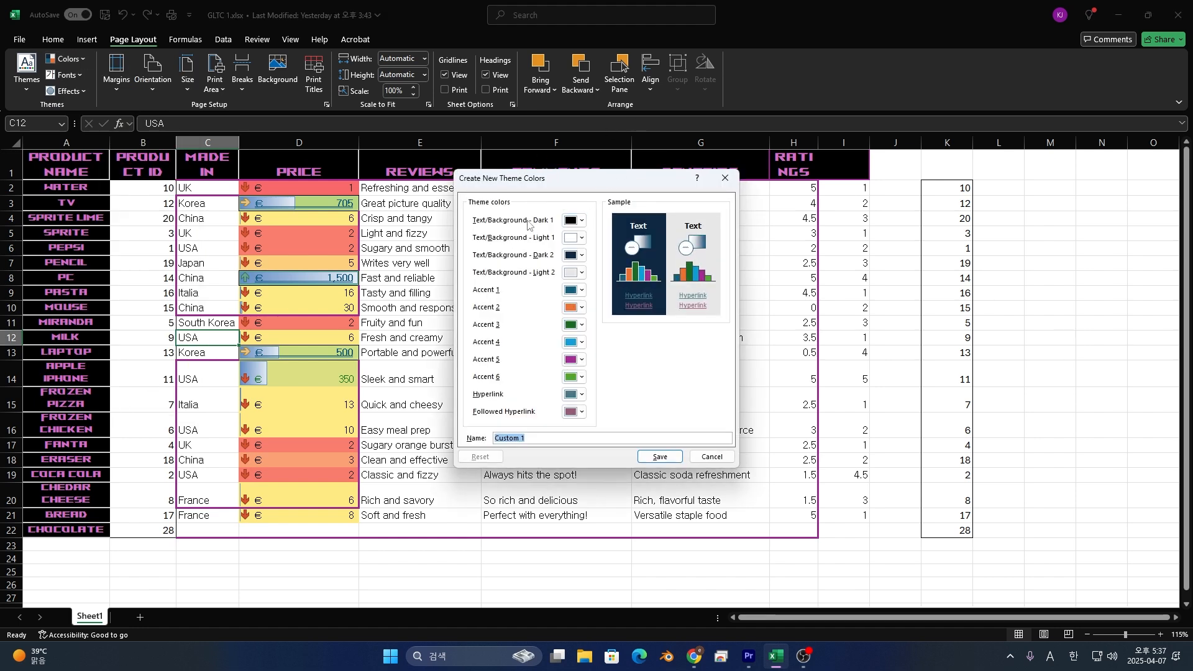
left_click(570, 221)
left_click(618, 303)
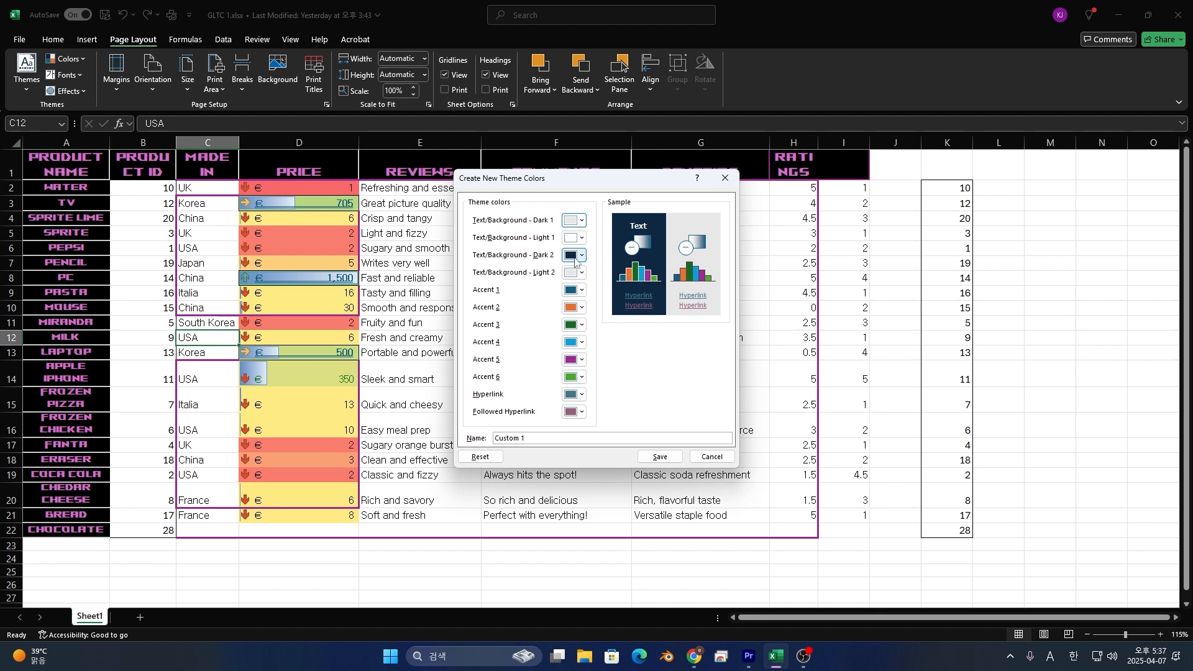
left_click(573, 238)
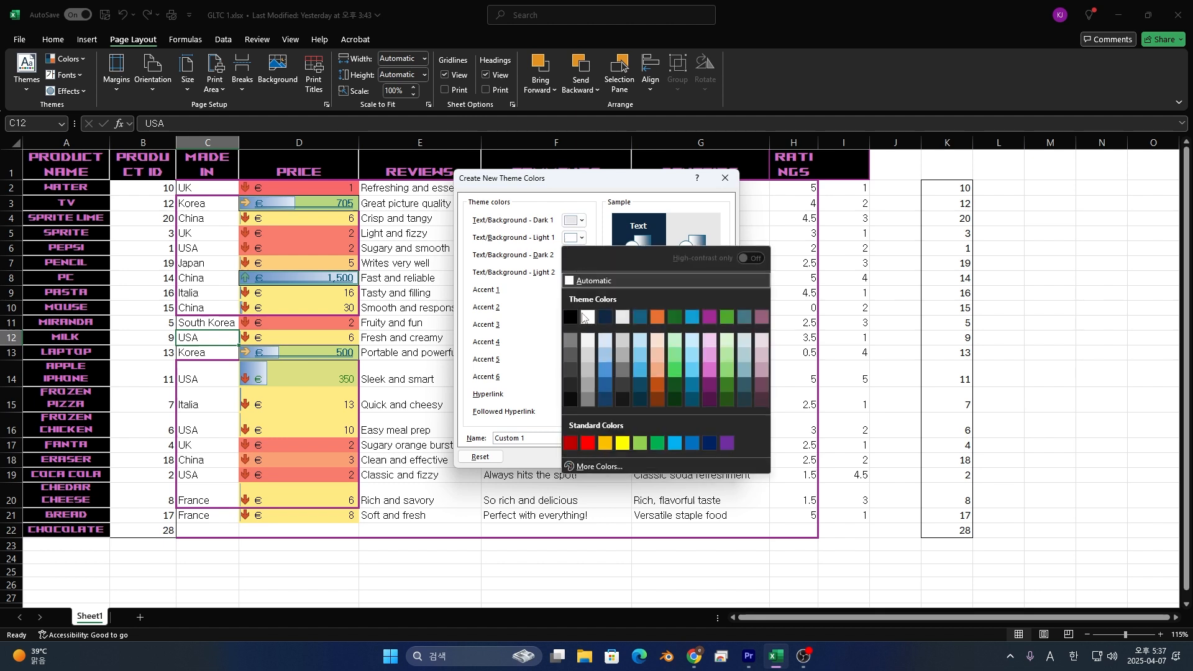
left_click(571, 317)
left_click(573, 238)
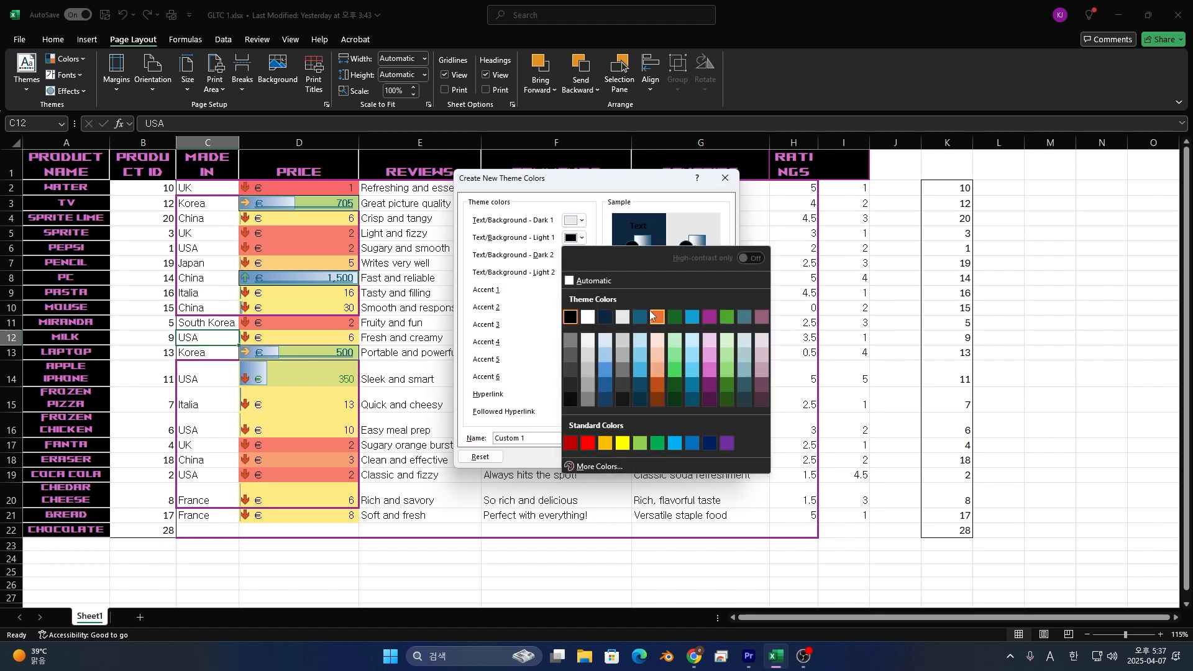
left_click(651, 315)
left_click(572, 255)
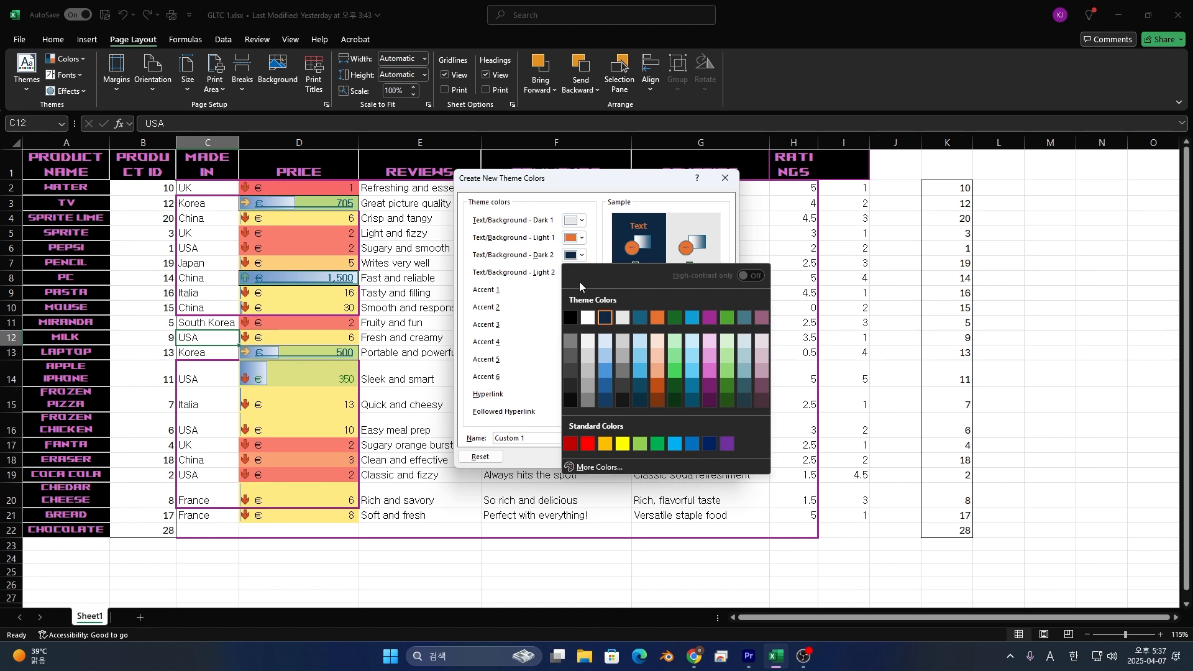
left_click(620, 370)
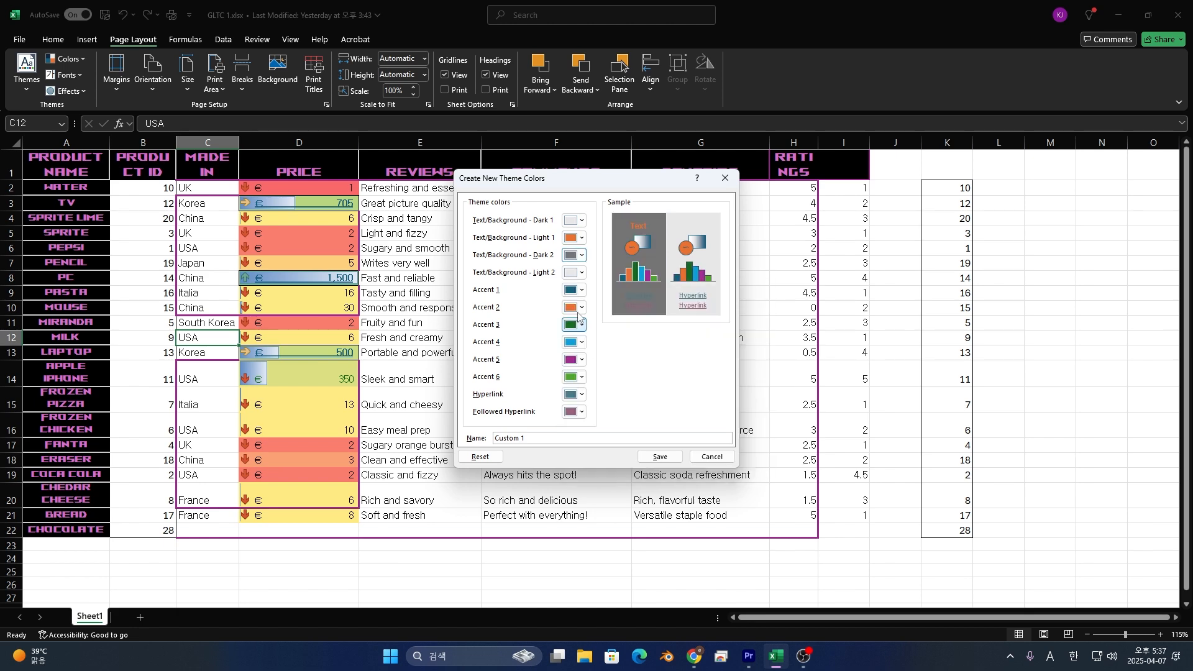
left_click(660, 456)
- Check for Custom 1 in the theme color list and undo its application to the worksheet
left_click(65, 74)
left_click(70, 60)
left_click(71, 61)
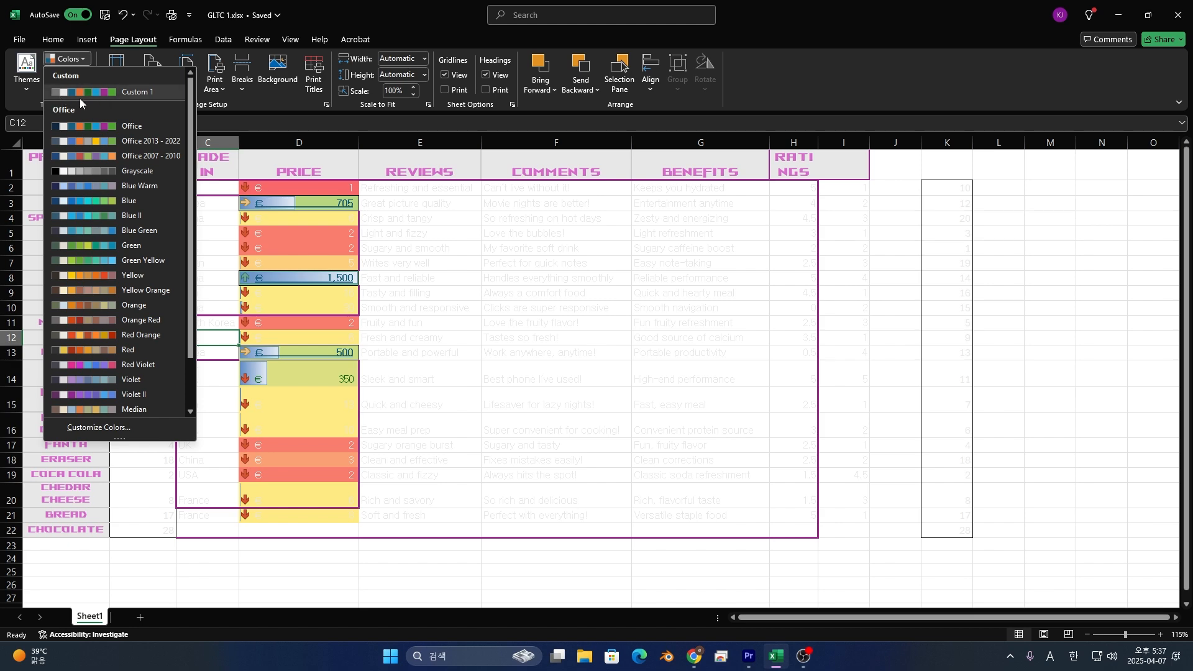
left_click(341, 225)
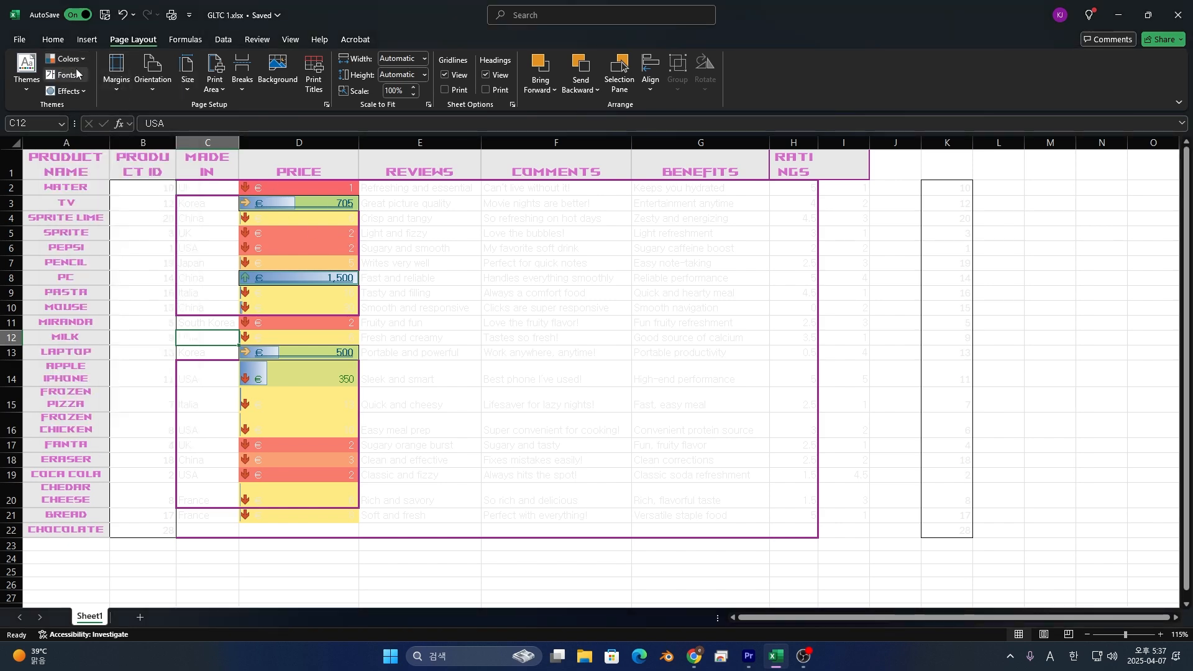
key("ctrl+z")
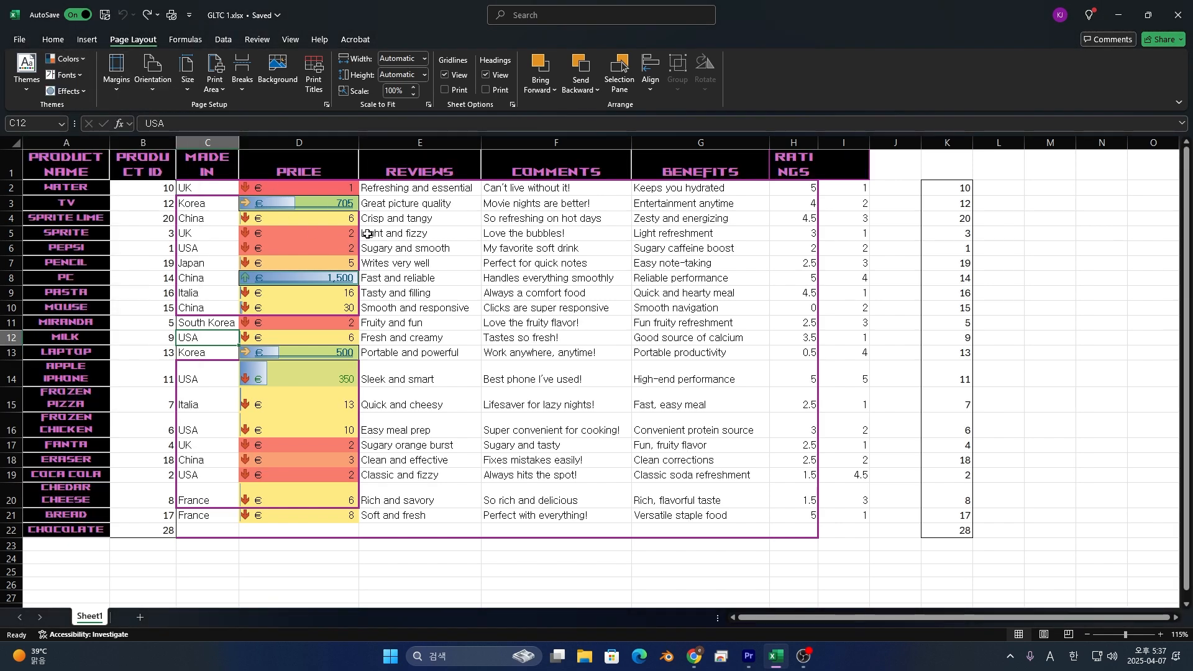
- Preview the built-in Office 2013 - 2022 theme fonts on the worksheet
left_click(63, 76)
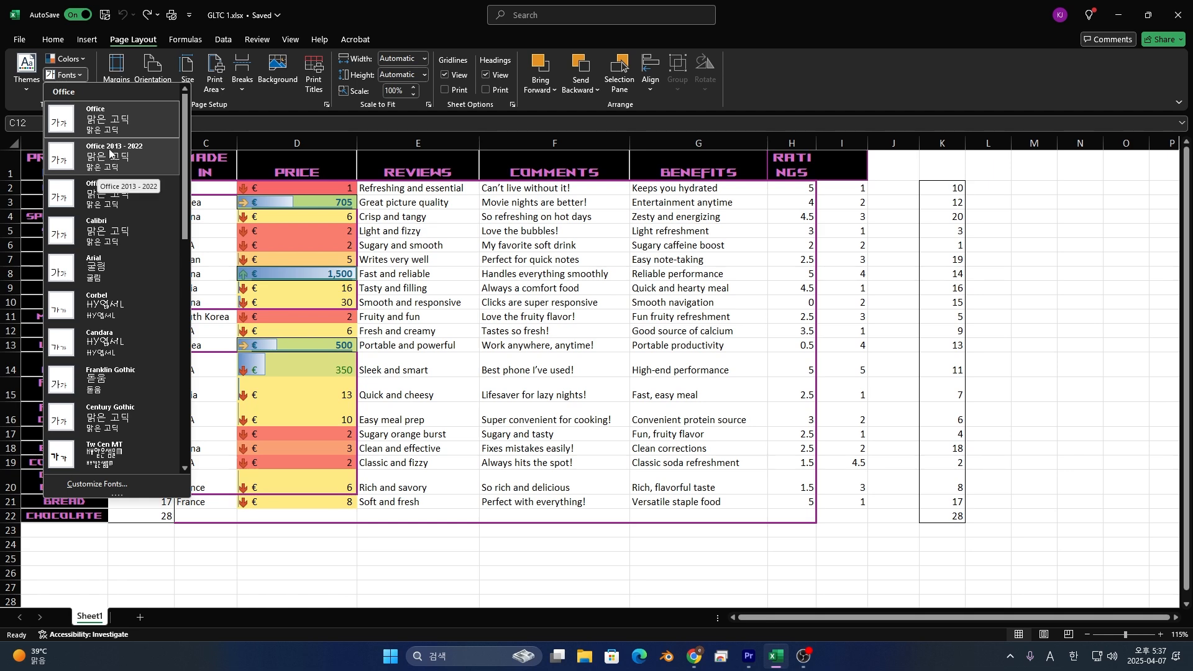
left_click(118, 154)
- Create and save the theme font set F1 with AniMe Vision - MB_EN as the Latin heading font
left_click(64, 76)
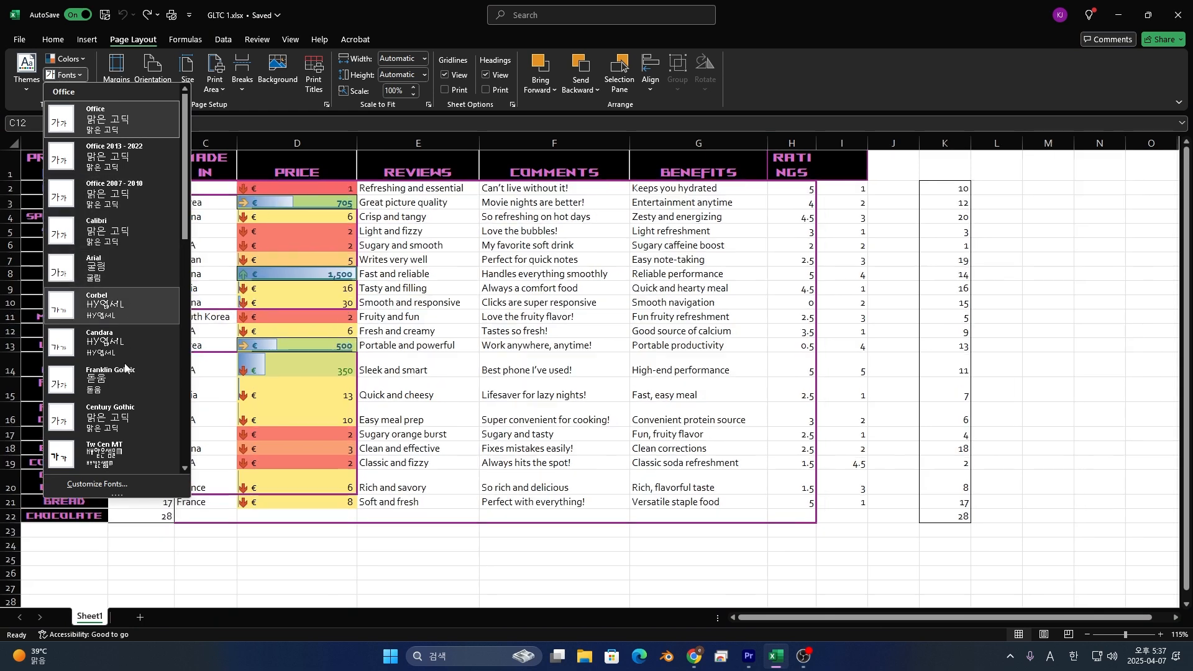
left_click(120, 482)
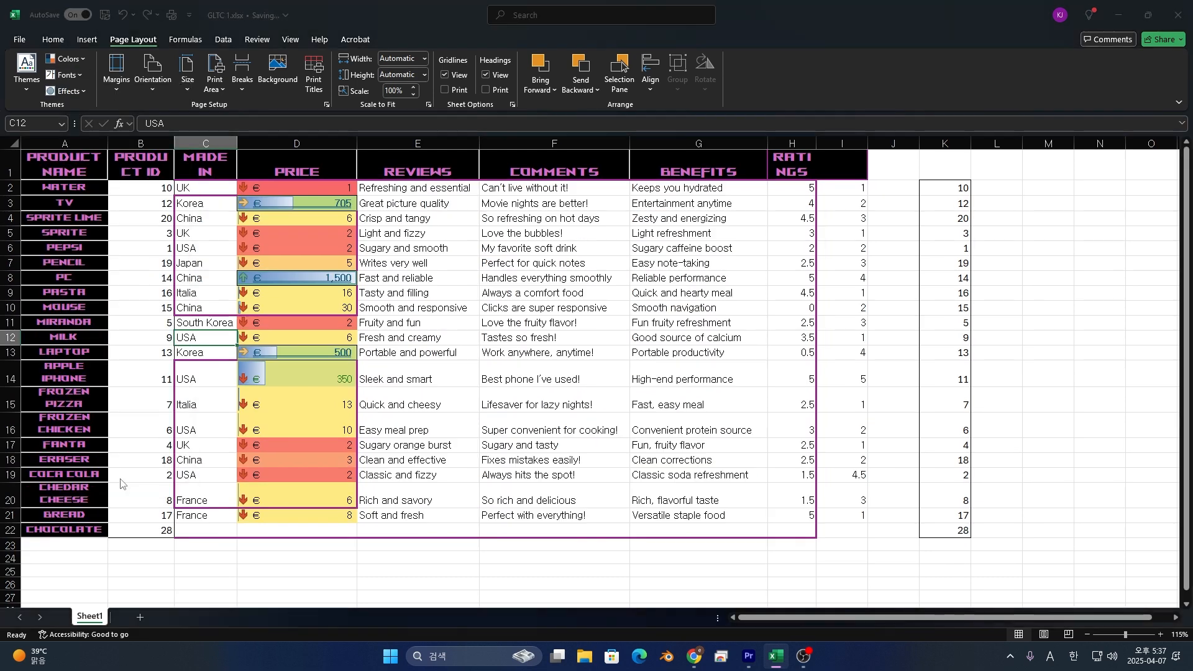
left_click(582, 270)
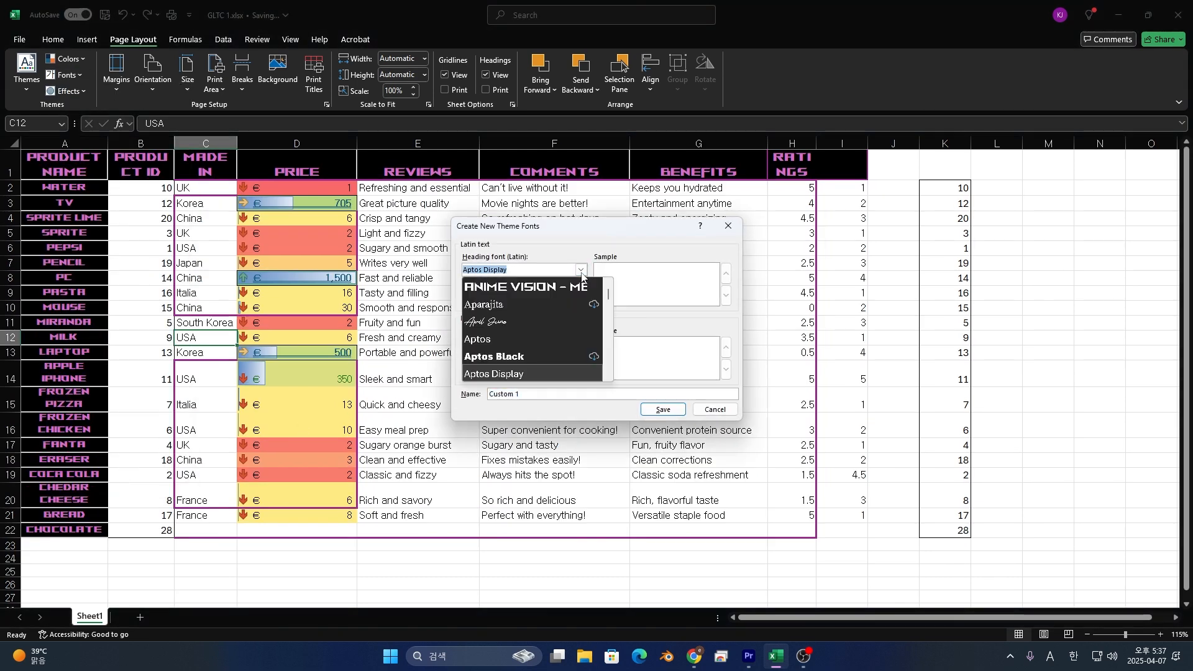
left_click(573, 289)
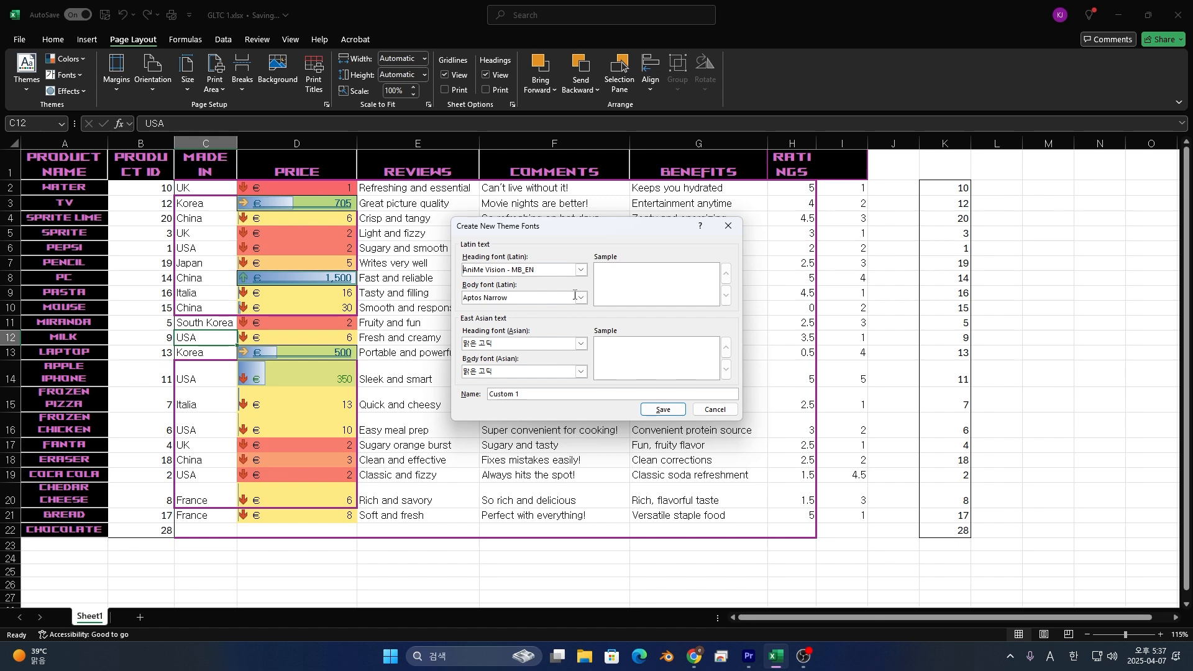
left_click_drag(559, 398, 442, 405)
type("F1")
left_click(652, 409)
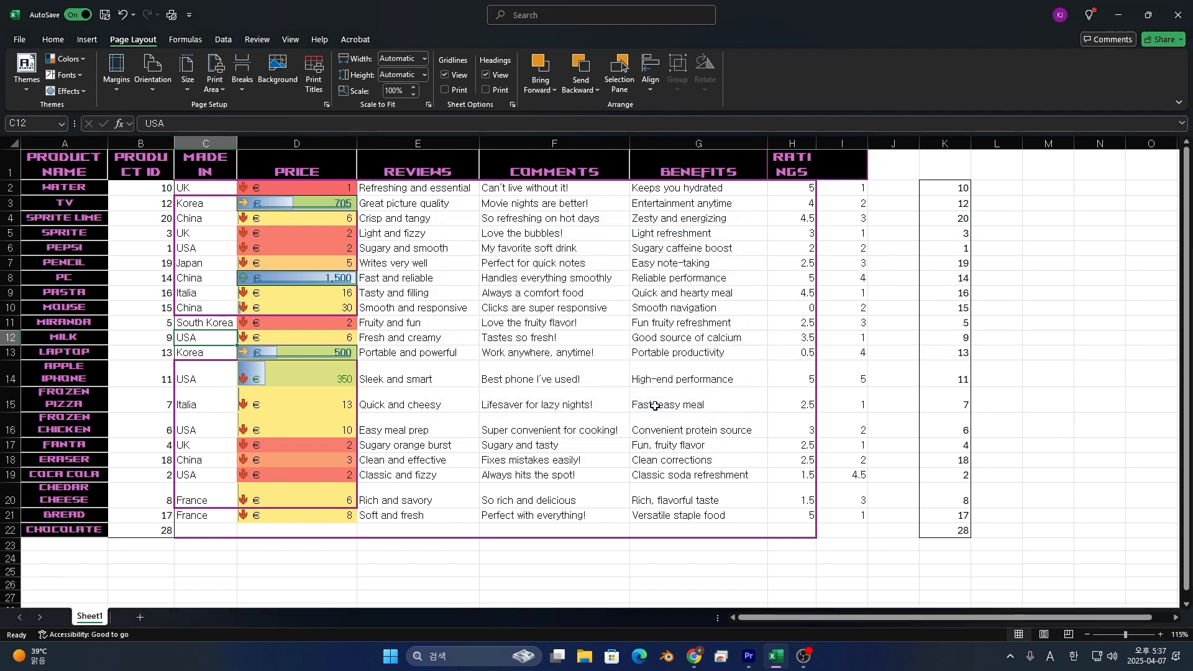
- Check for F1 among the custom theme fonts and look at the theme gallery
left_click(66, 79)
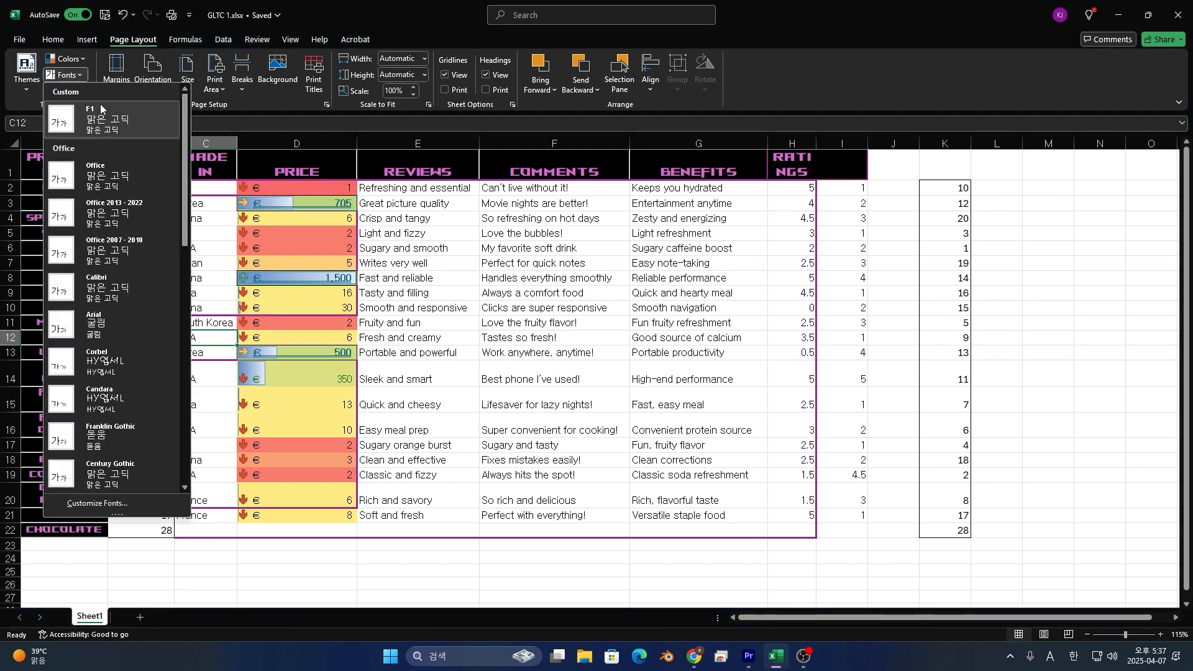
left_click(25, 89)
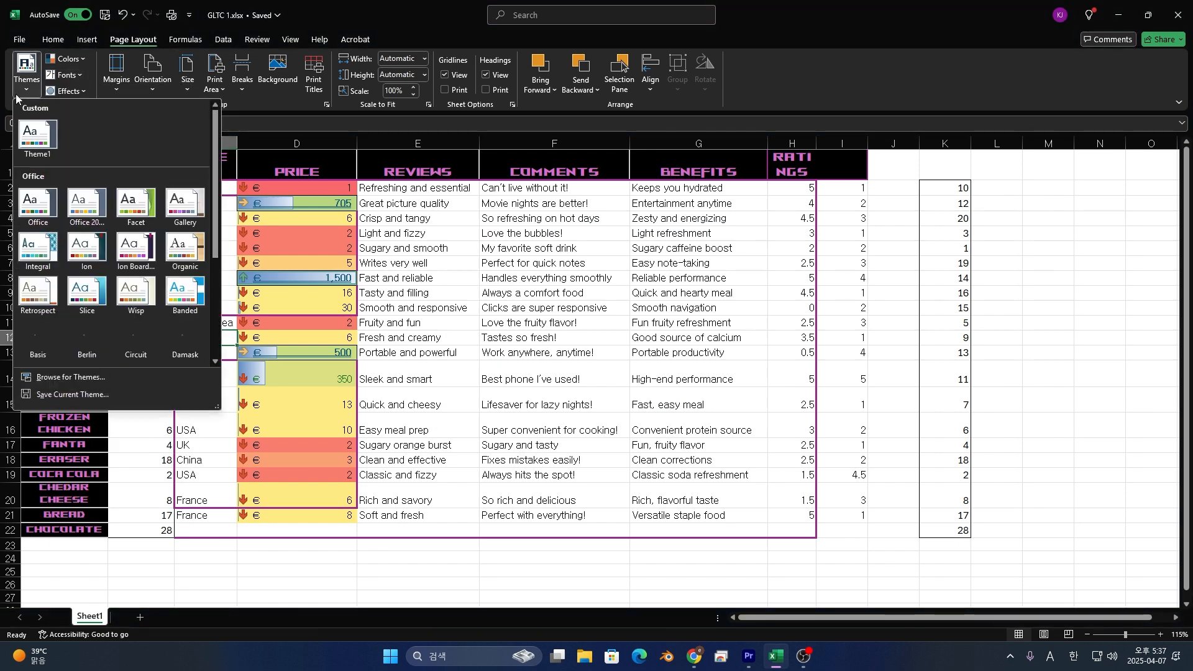
left_click(23, 90)
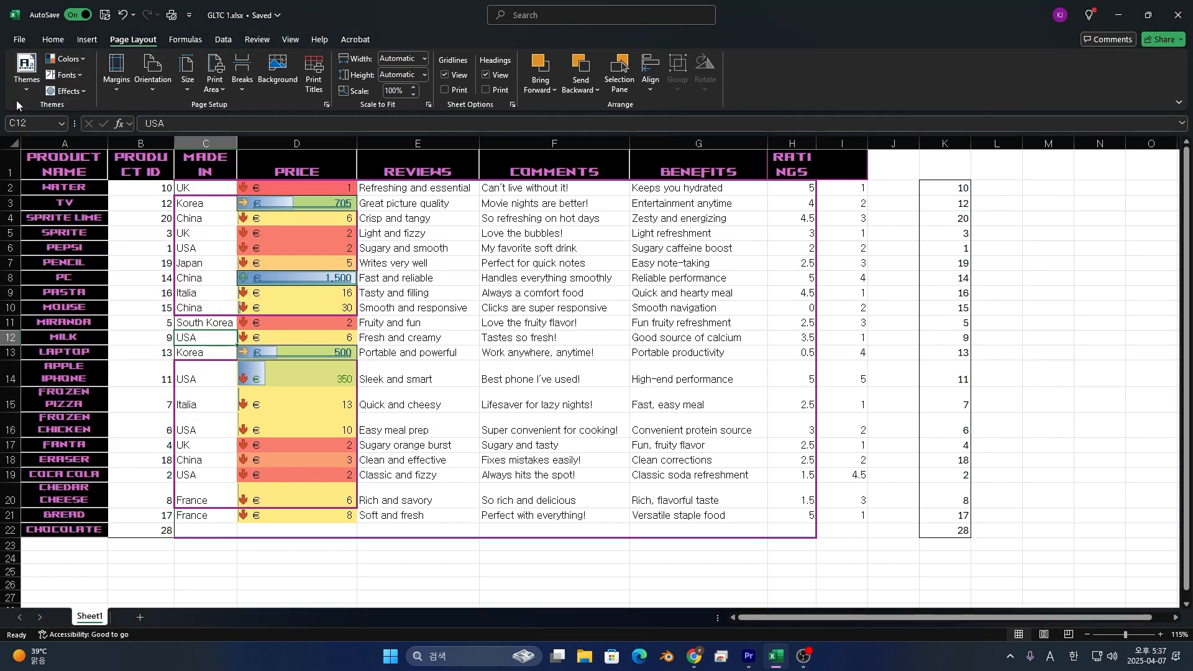
- Try the second Office effects set on the workbook and apply the Glossy theme effects instead
left_click(64, 91)
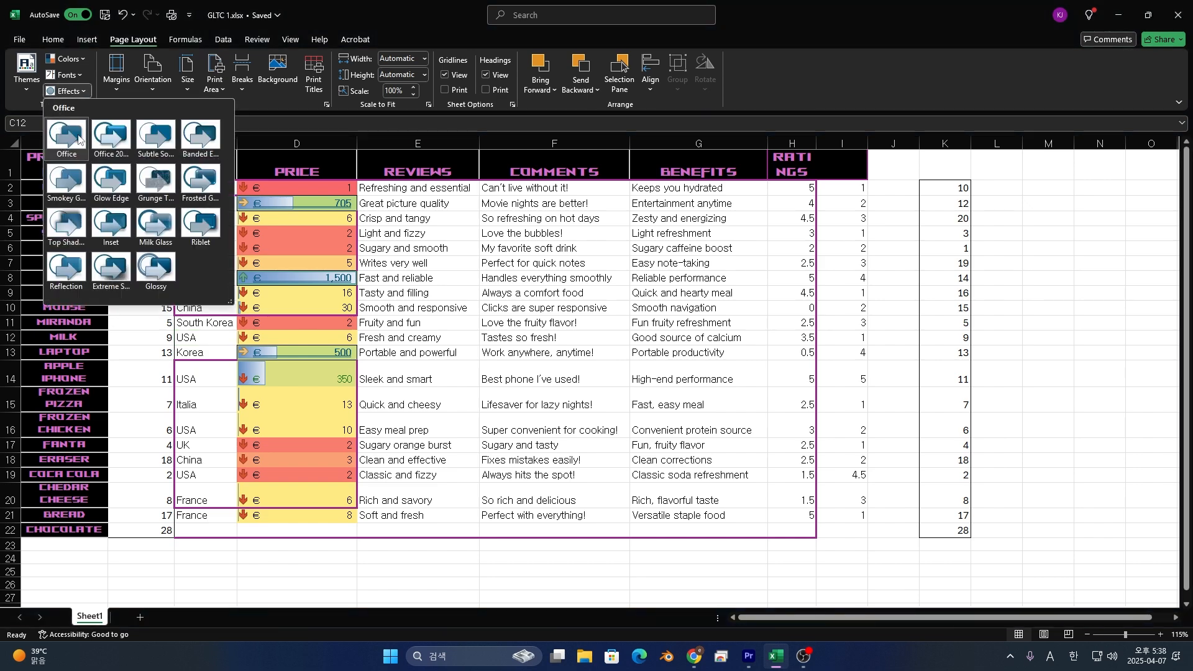
left_click(116, 150)
left_click_drag(75, 172, 942, 526)
left_click(941, 527)
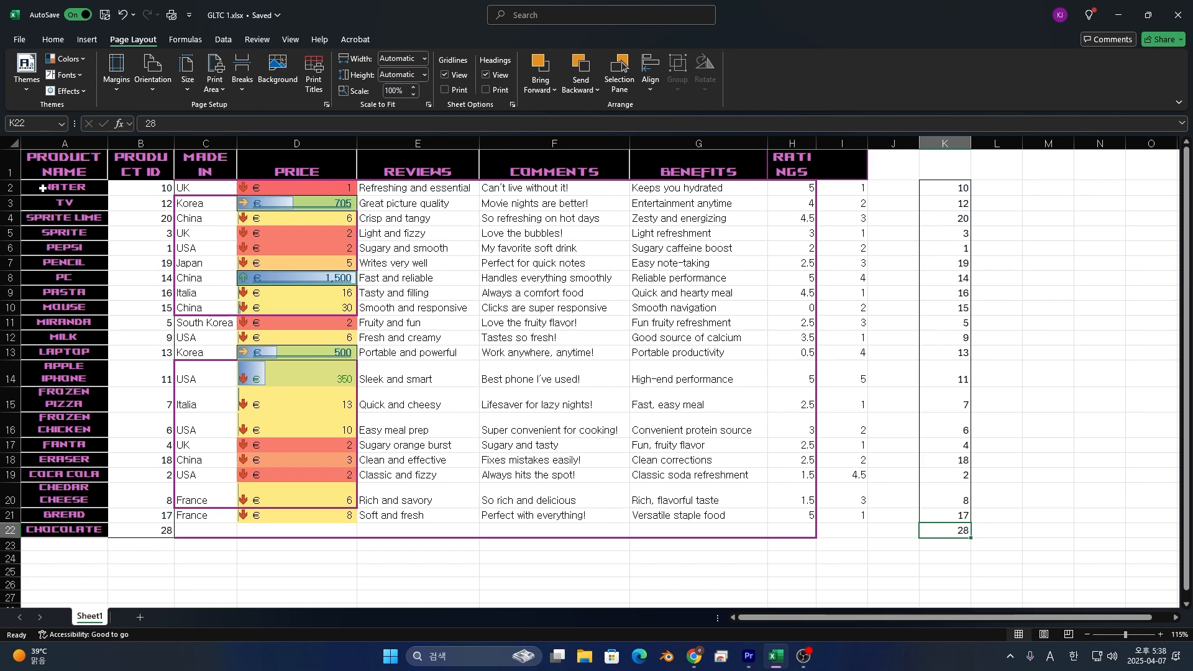
left_click(56, 174)
left_click(69, 91)
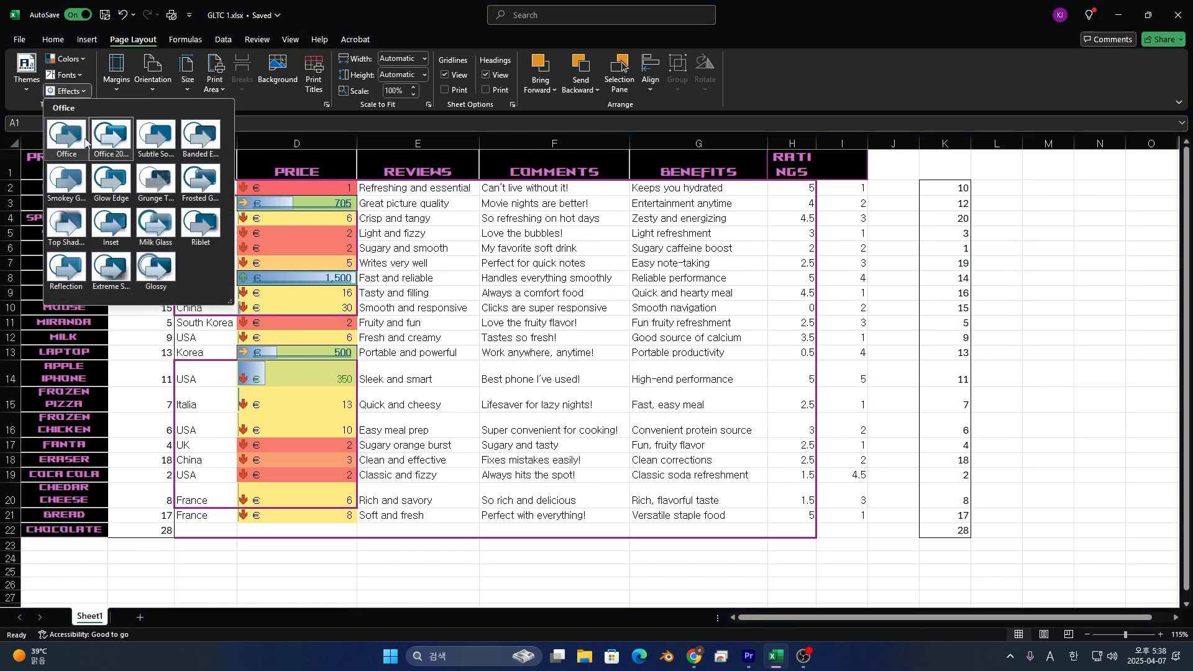
left_click(154, 264)
left_click(67, 187)
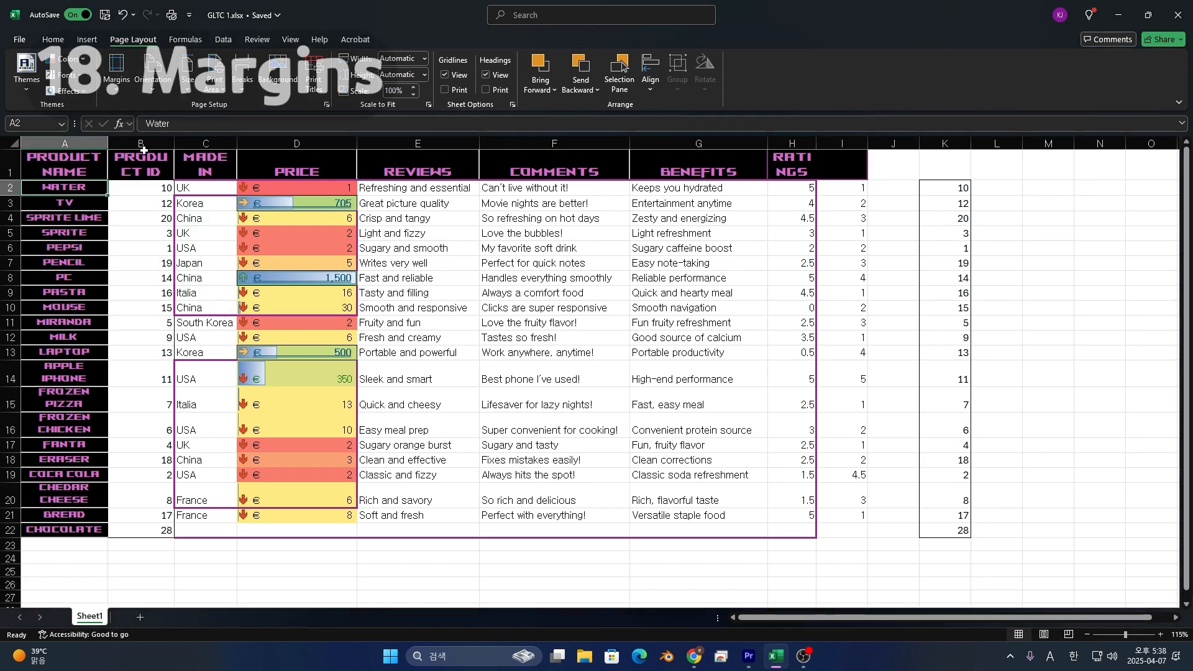
- Review the Normal, Wide and Narrow page margin presets
left_click(118, 81)
left_click(117, 82)
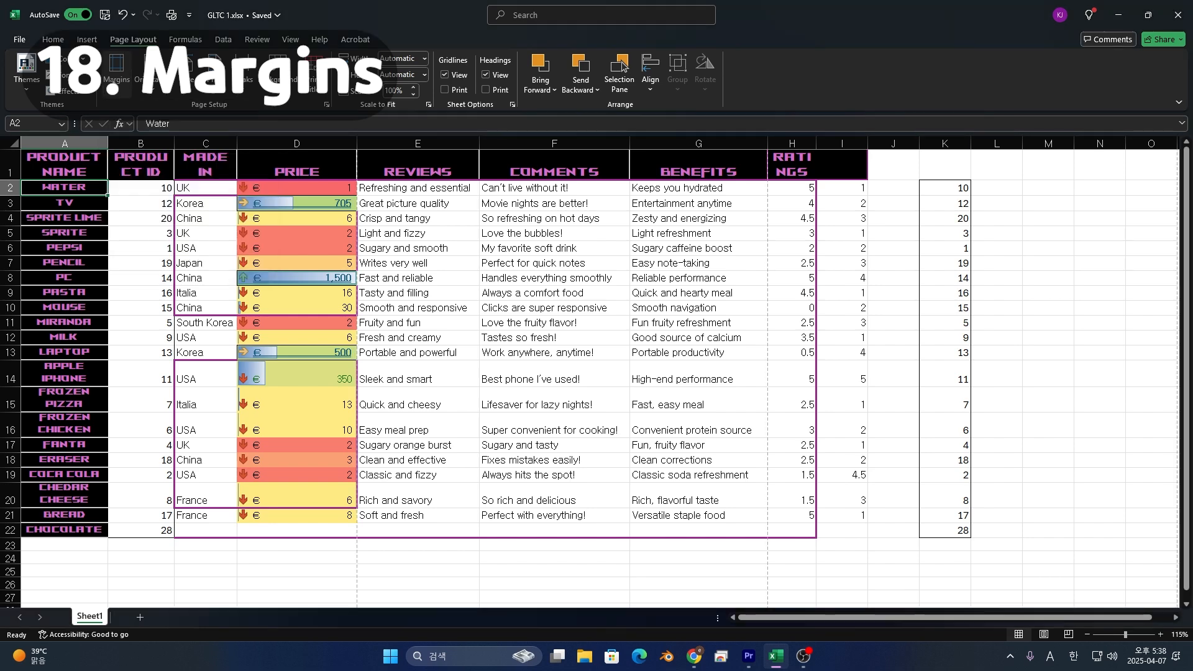
left_click(114, 84)
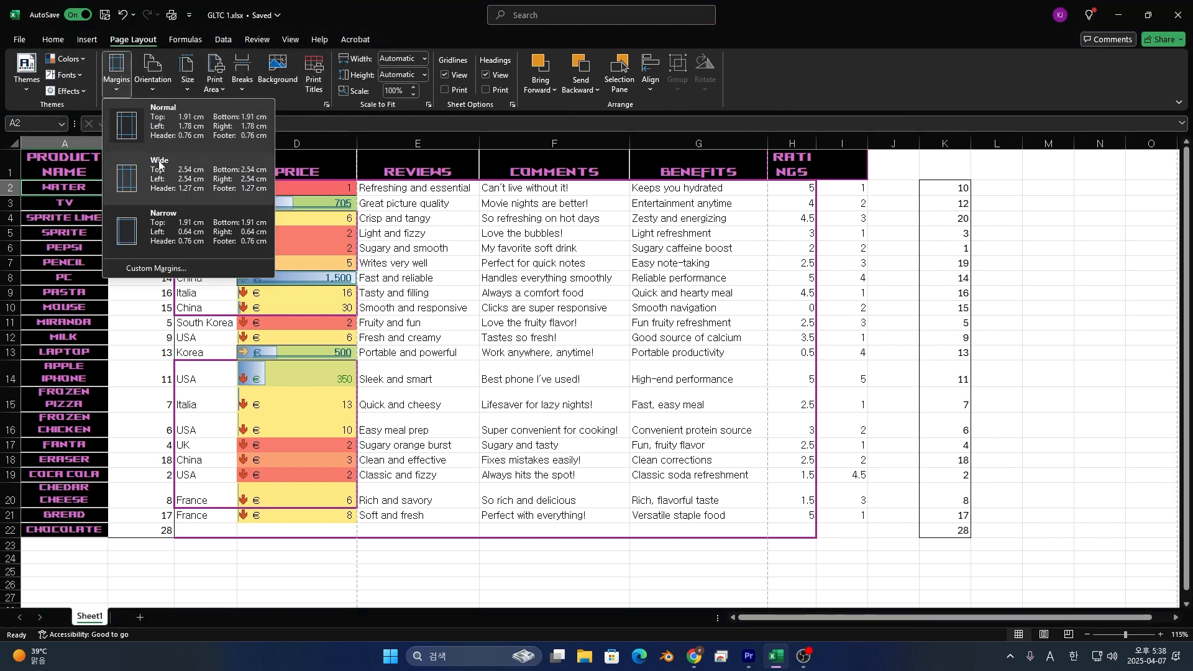
left_click(121, 94)
left_click(121, 94)
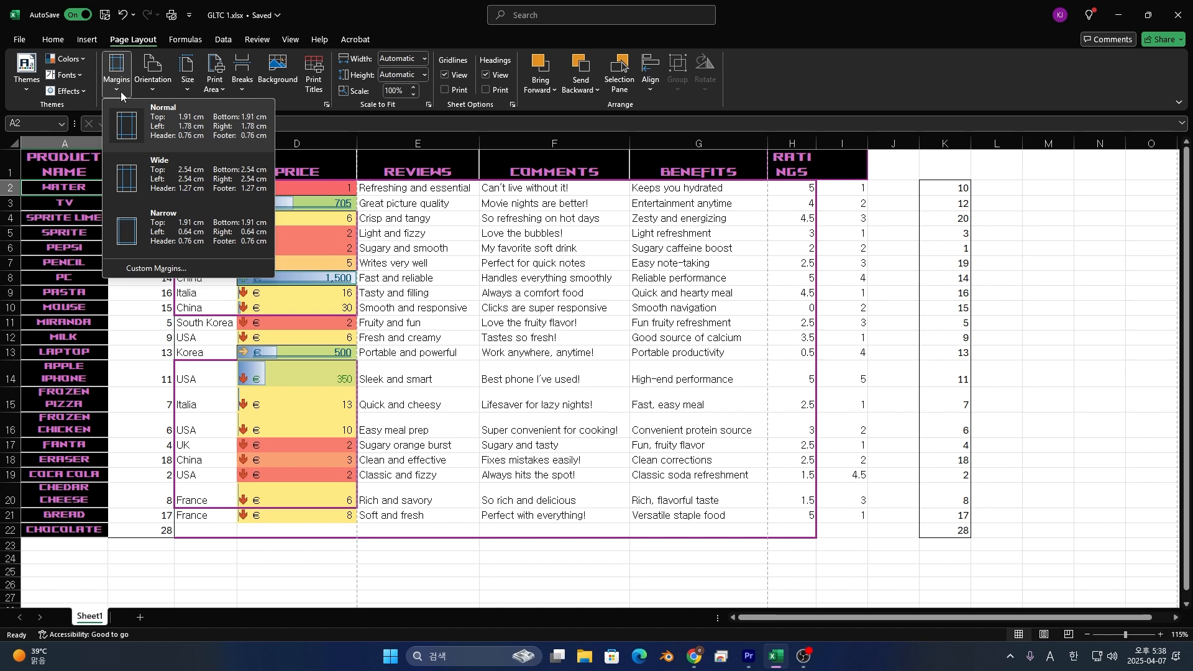
- Switch the page orientation to Landscape and back to Portrait, and look through the available paper sizes
left_click(144, 86)
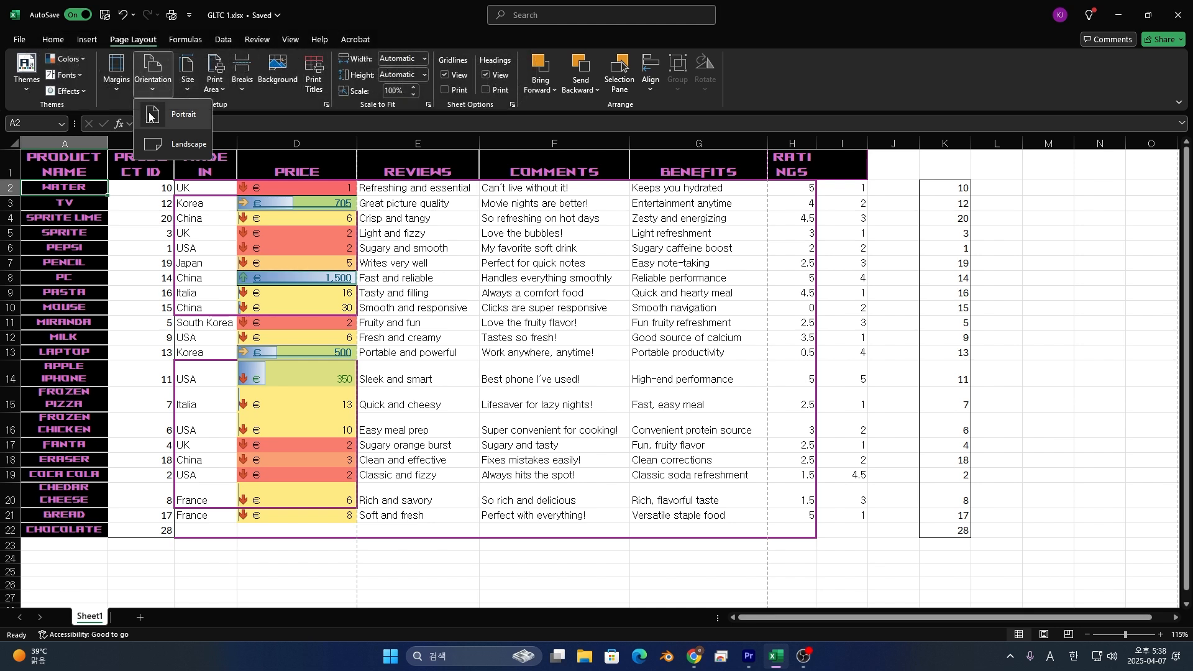
left_click(185, 145)
left_click(153, 79)
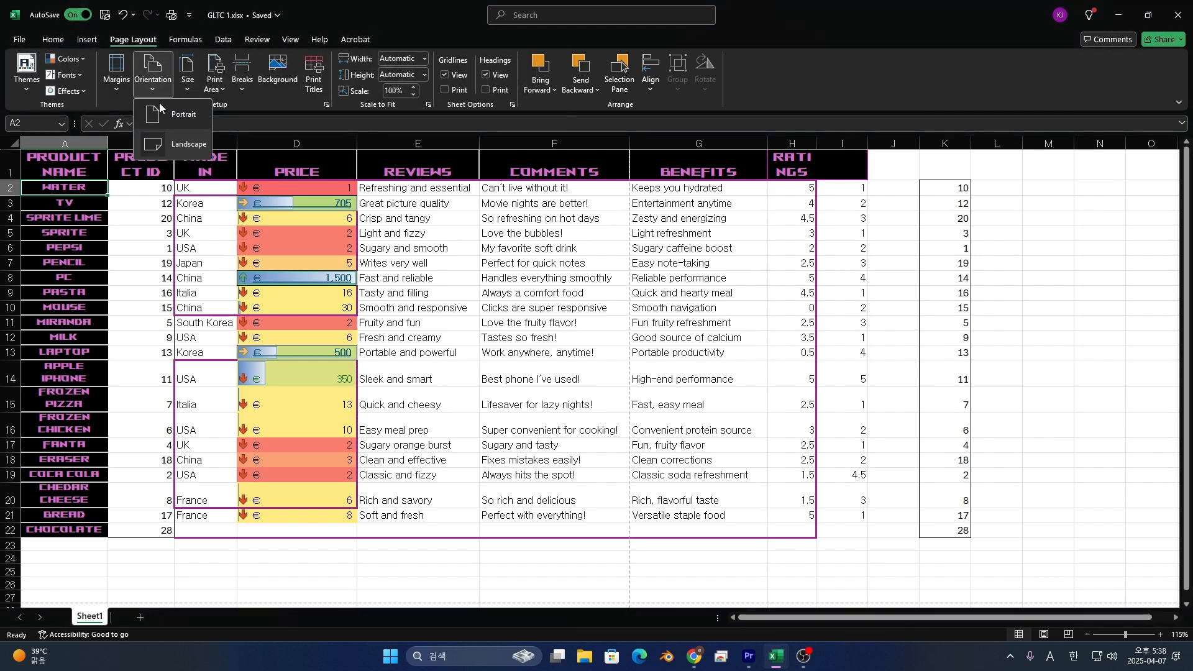
left_click(162, 115)
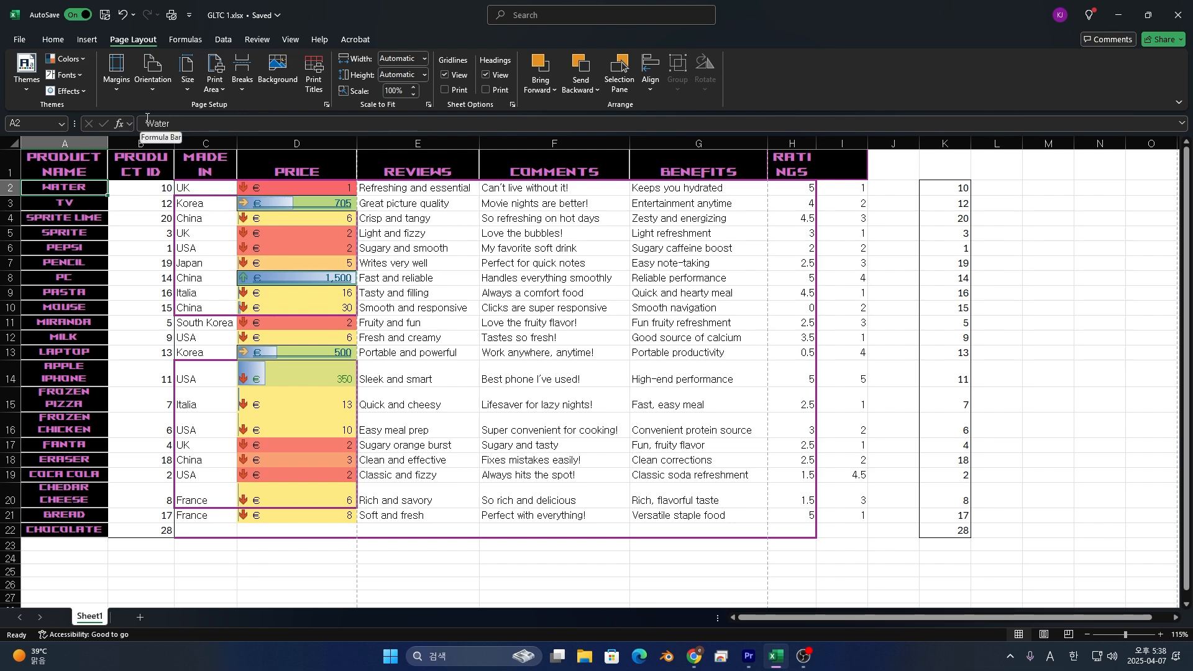
left_click(187, 79)
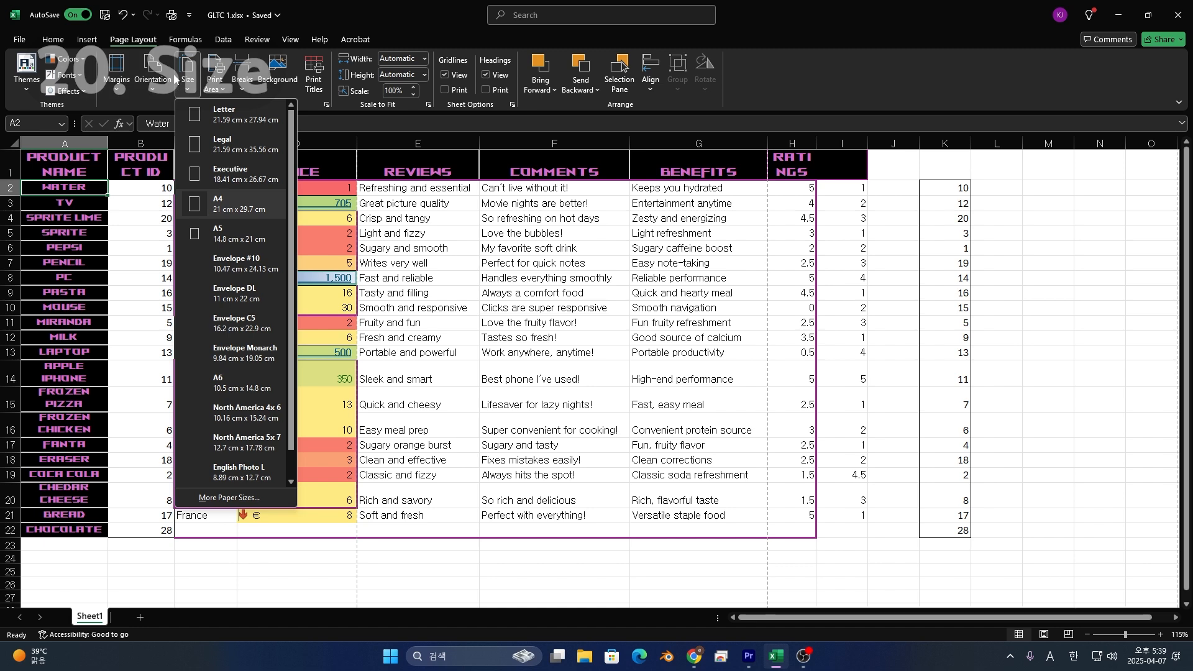
left_click(191, 90)
- Set the print area to the product table in A1:I22
left_click(216, 87)
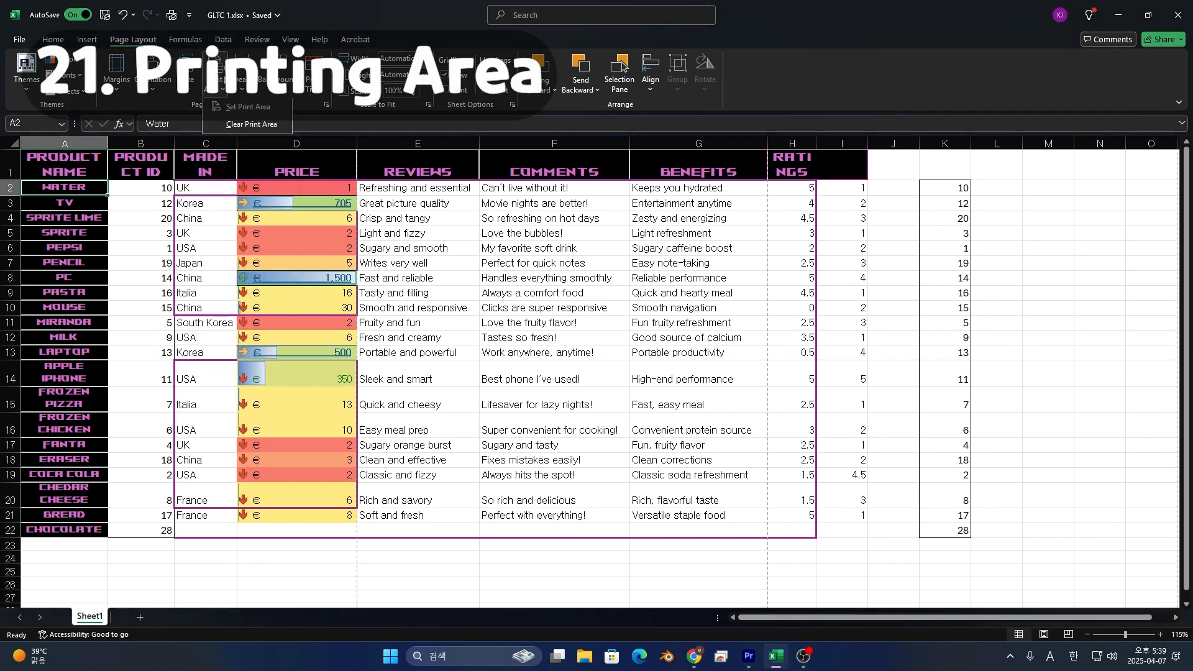
left_click(228, 108)
mouse_move(55, 164)
left_mouse_down()
mouse_move(230, 224)
mouse_move(966, 547)
mouse_move(962, 536)
left_mouse_up()
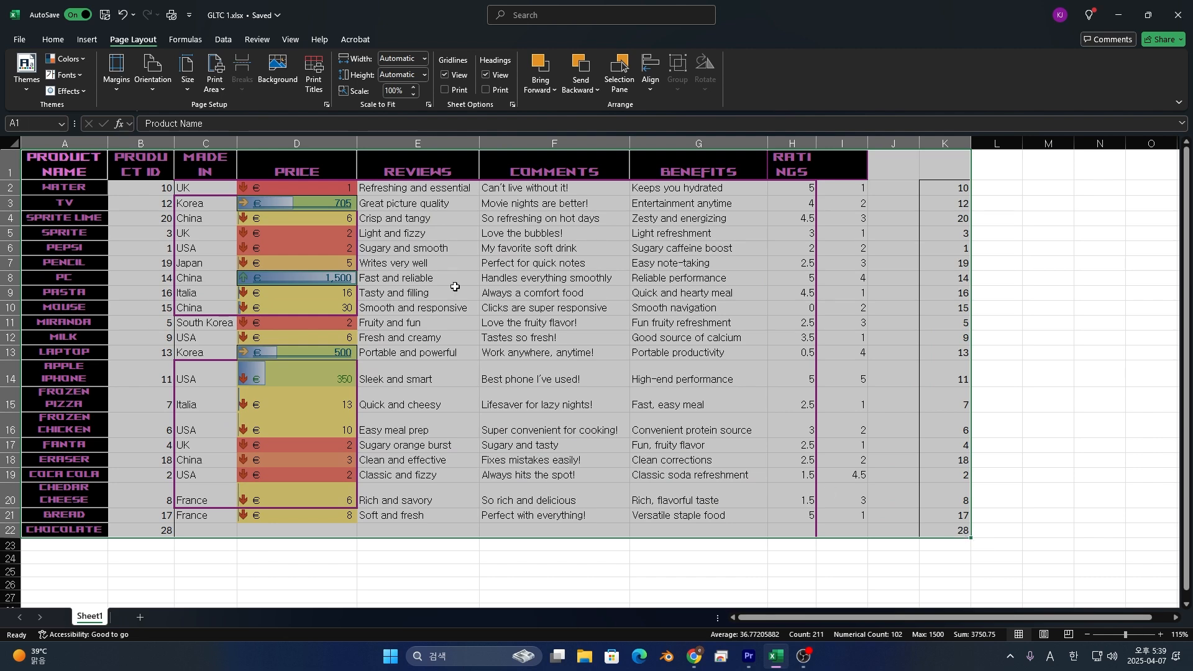
left_click(216, 80)
left_click(825, 165)
left_click_drag(825, 165, 29, 530)
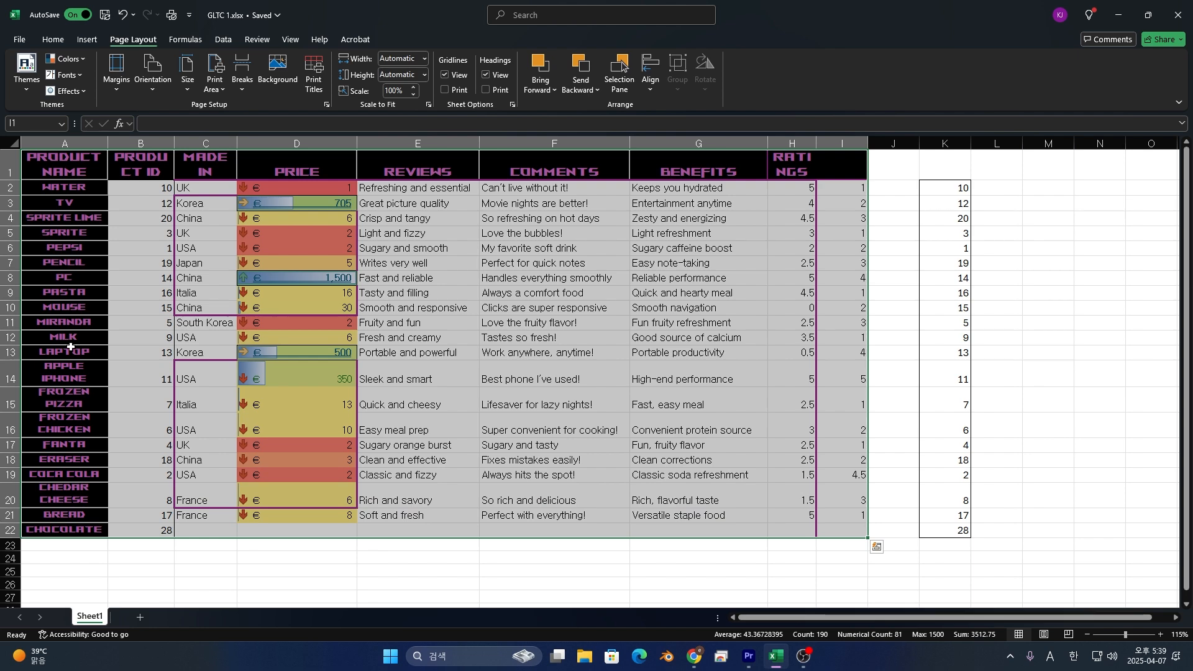
left_click(212, 73)
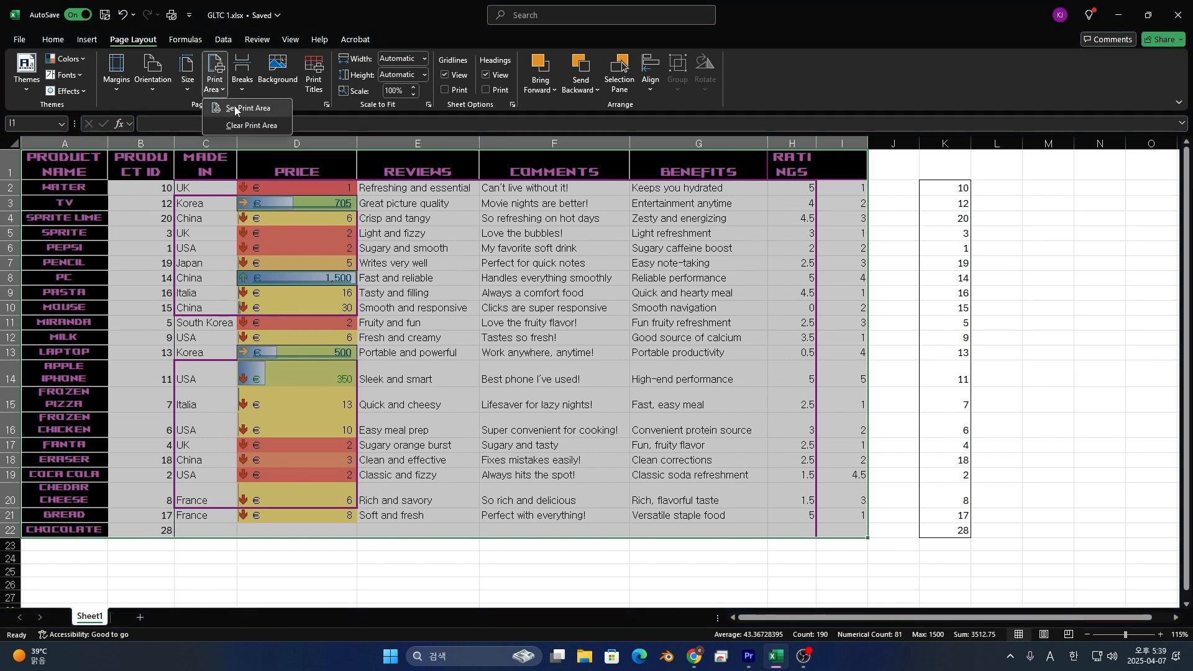
left_click(233, 106)
left_click(685, 430)
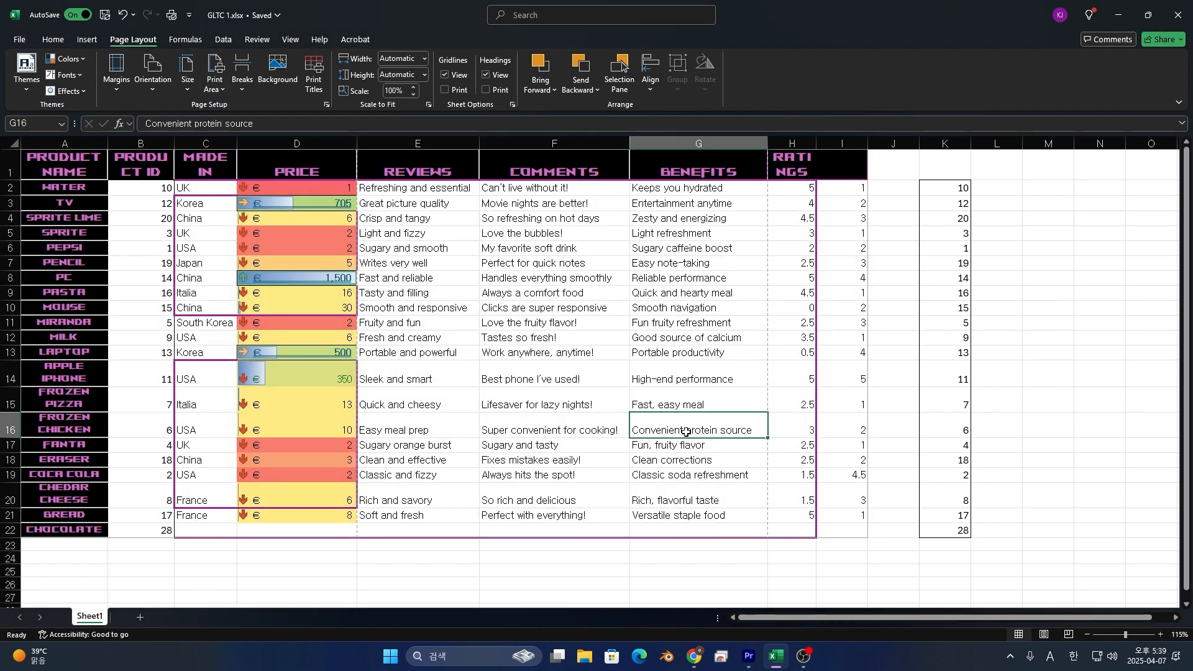
- Select the print area A1:I22, view its print preview and return to the worksheet
left_click_drag(855, 531, 0, 142)
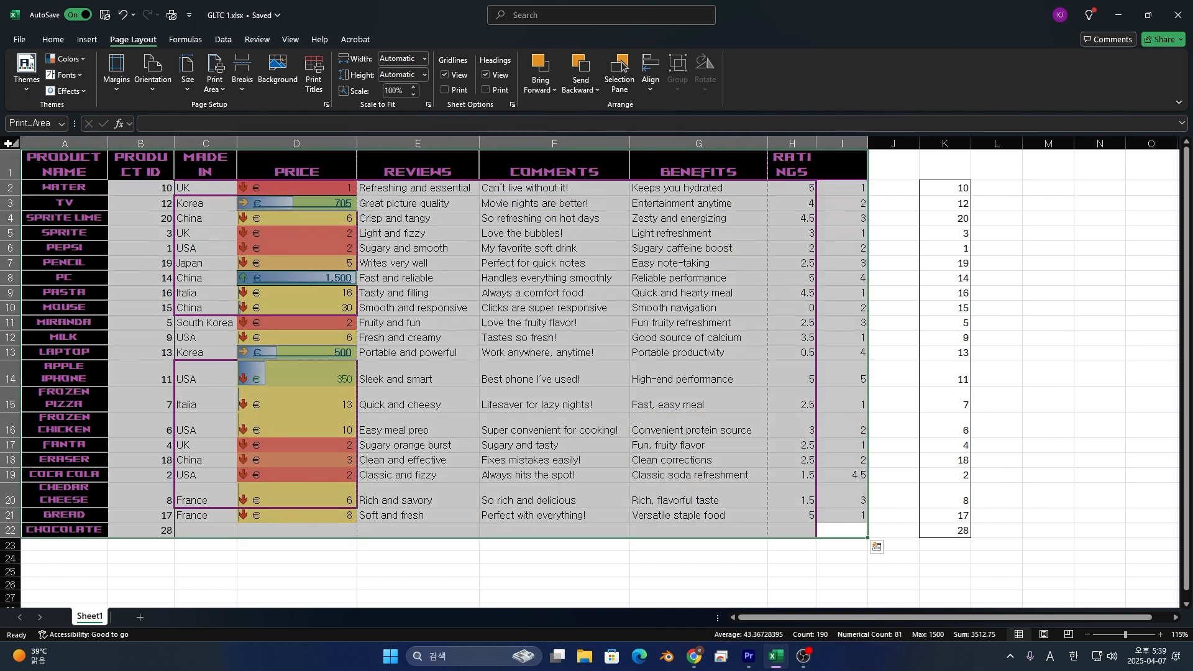
key("ctrl+p")
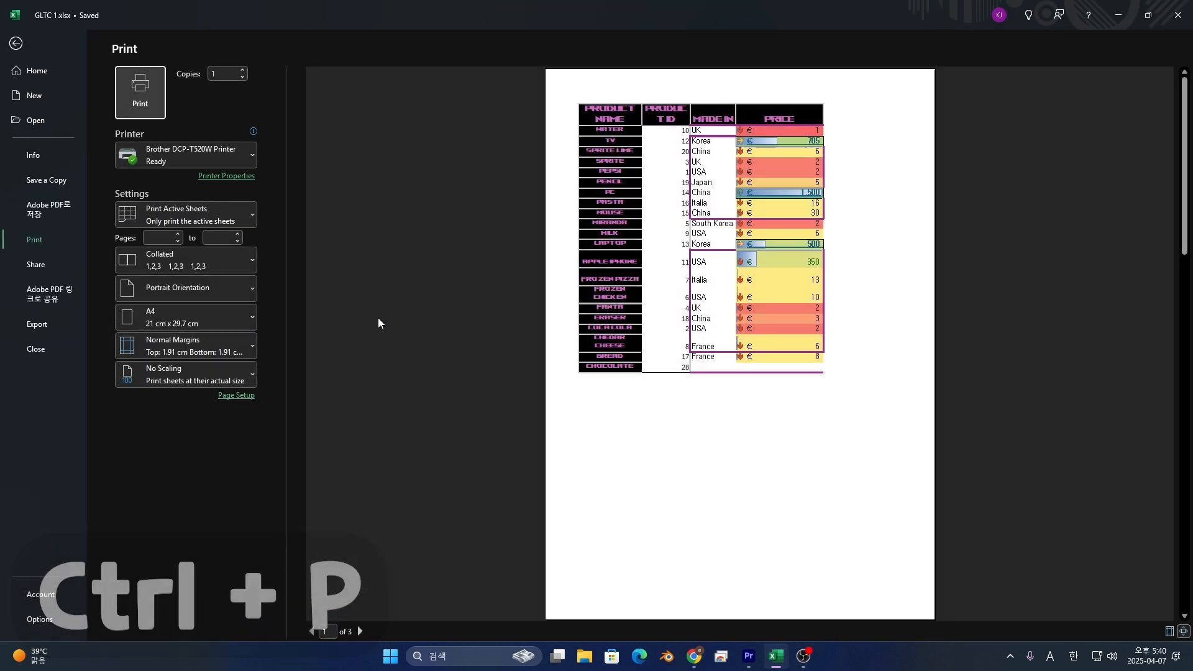
left_click(736, 219)
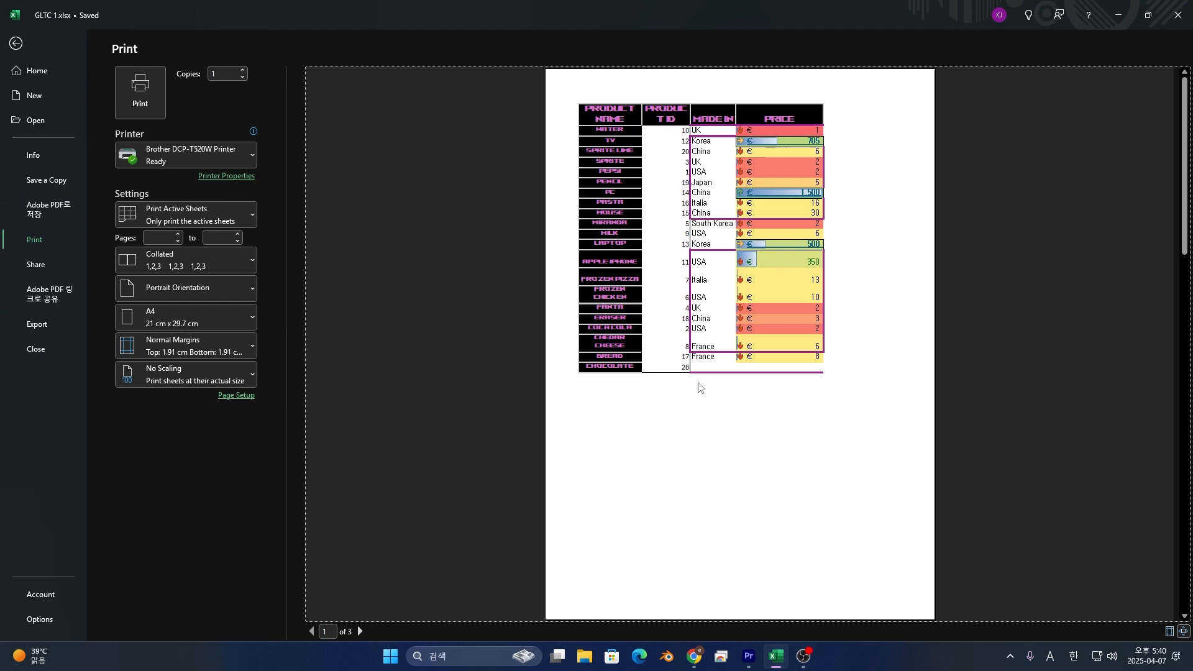
key("Escape")
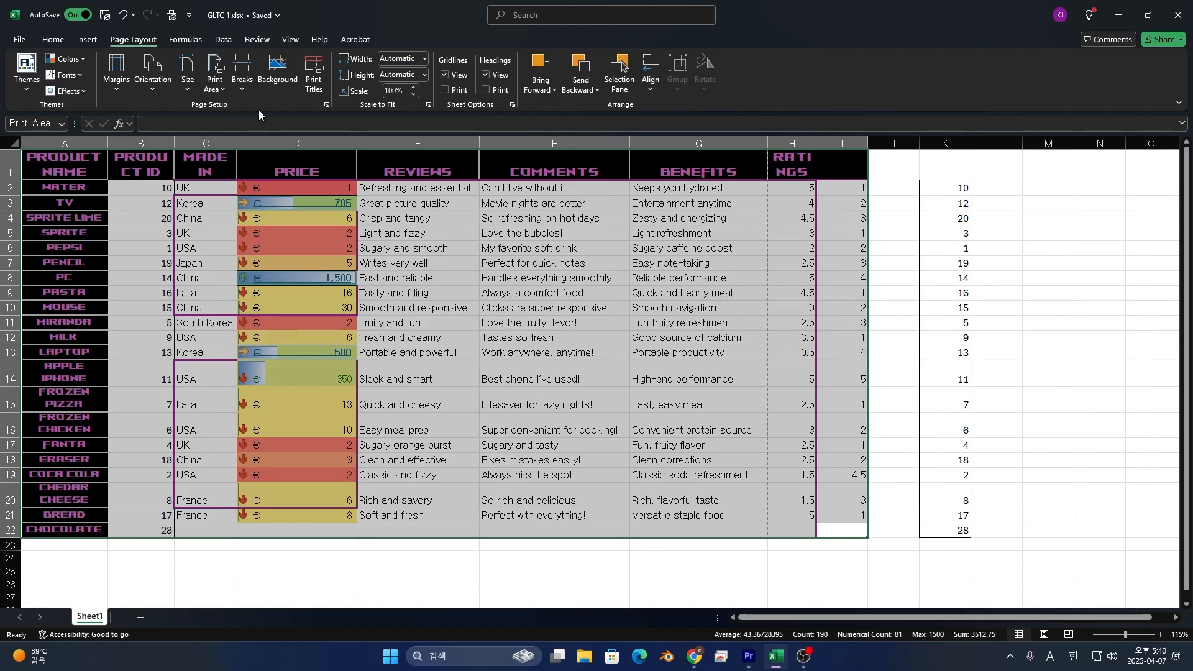
- Clear the worksheet's print area
left_click(215, 80)
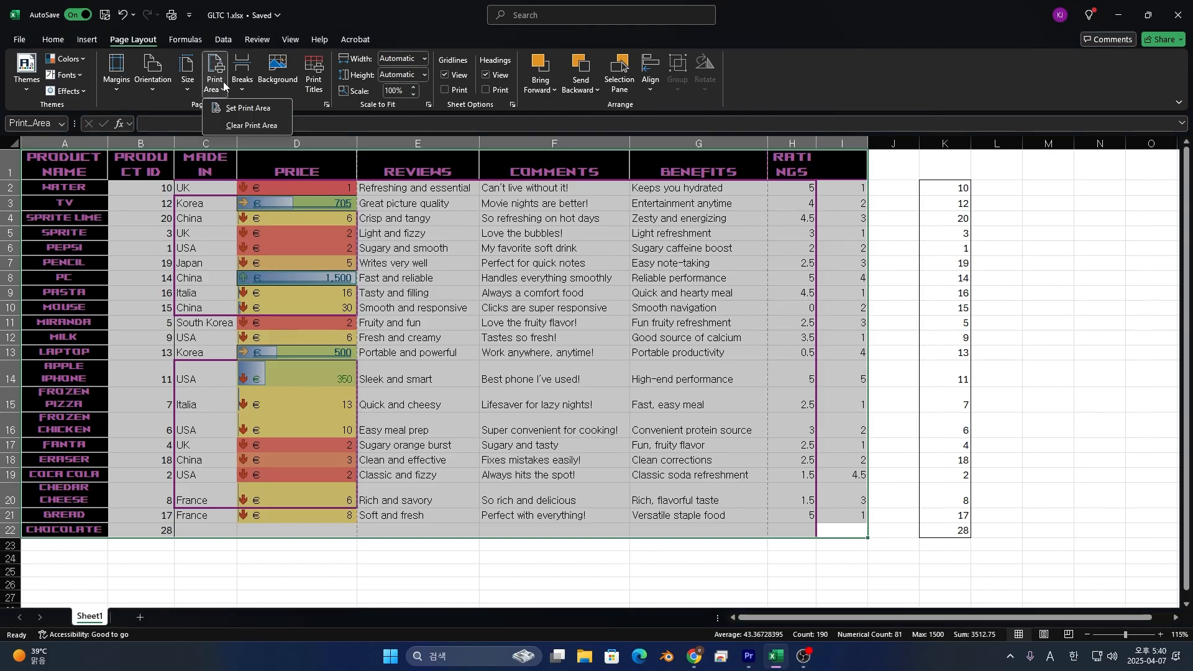
left_click(228, 126)
- Insert a page break at cell C4 and examine where it divides the table
left_click(235, 219)
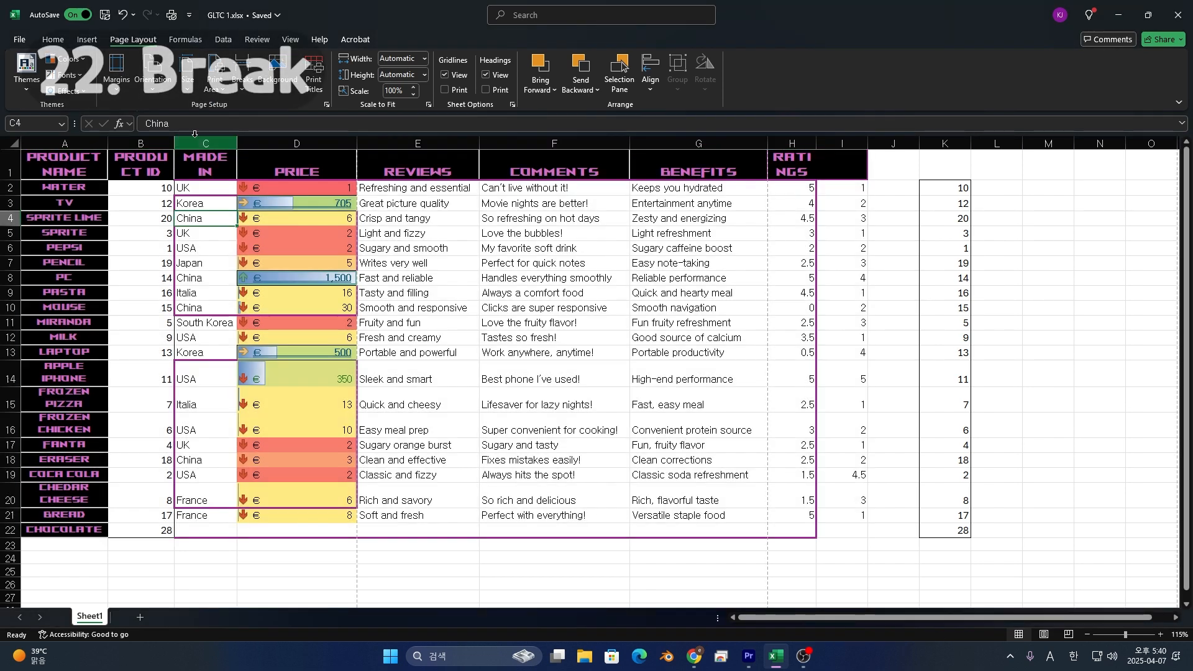
left_click(240, 88)
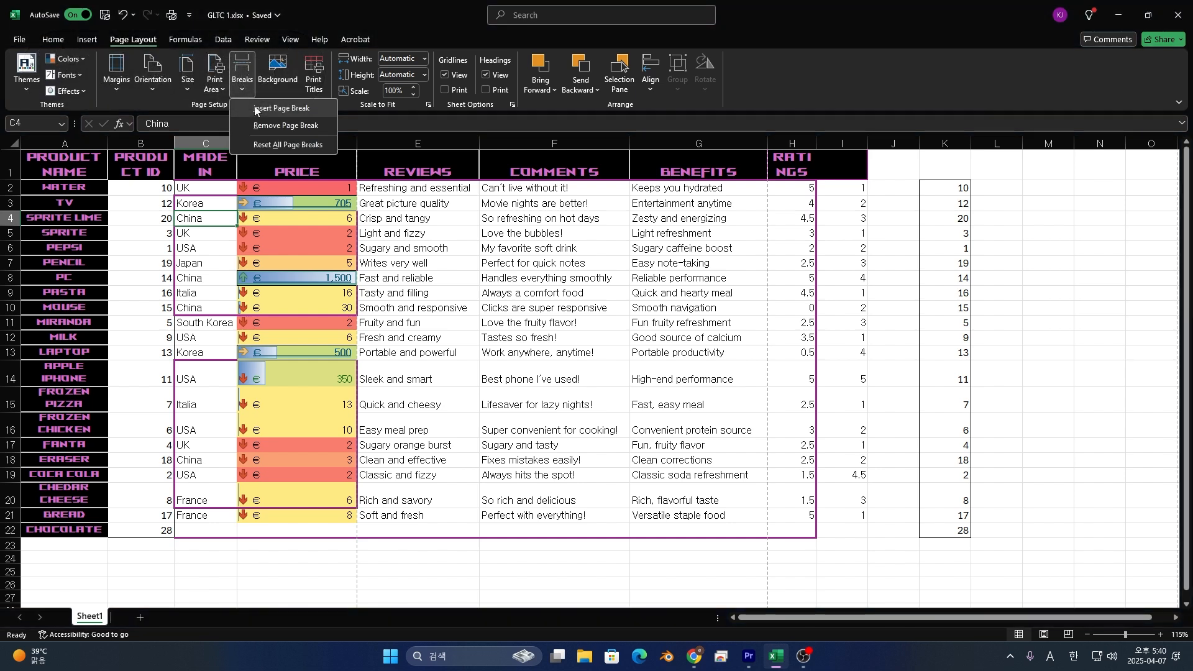
left_click(255, 110)
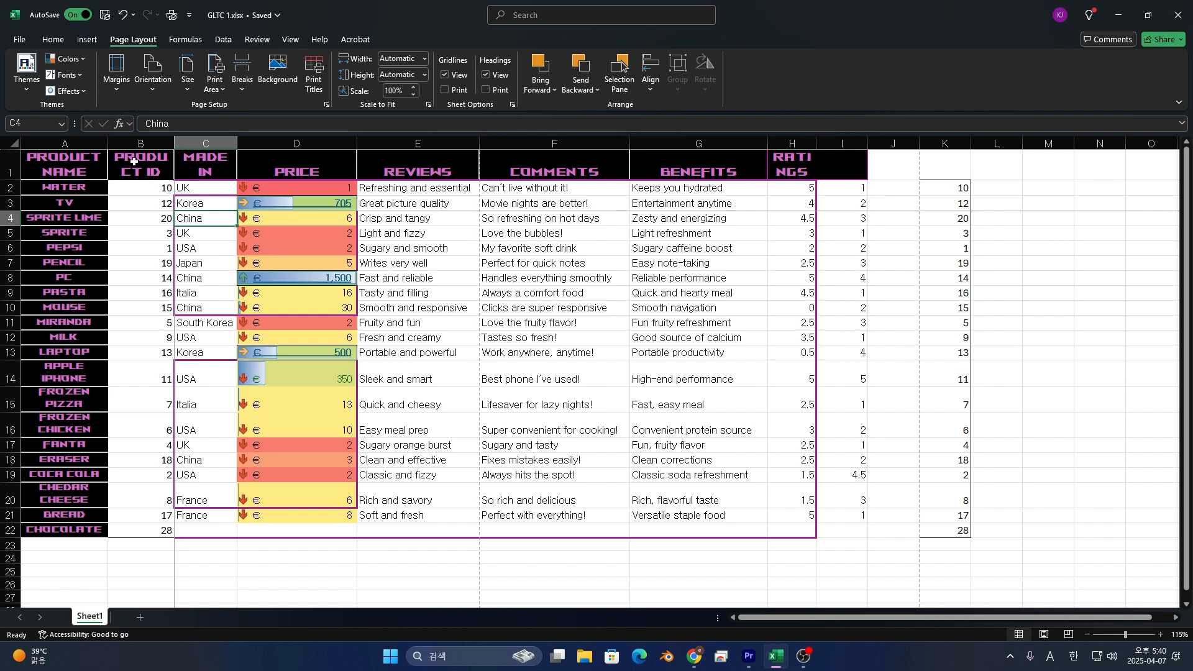
left_click(100, 203)
left_click_drag(141, 218, 553, 206)
left_click(555, 207)
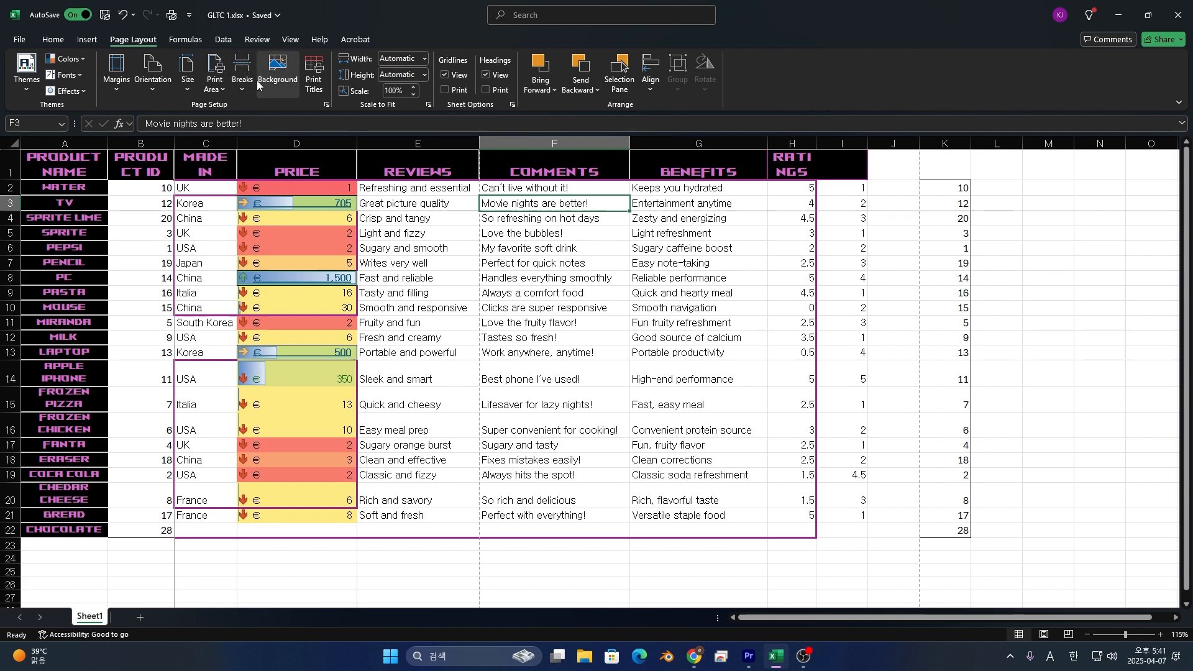
- Set a classroom picture from a Bing image search as the sheet background and delete that background again
left_click(278, 73)
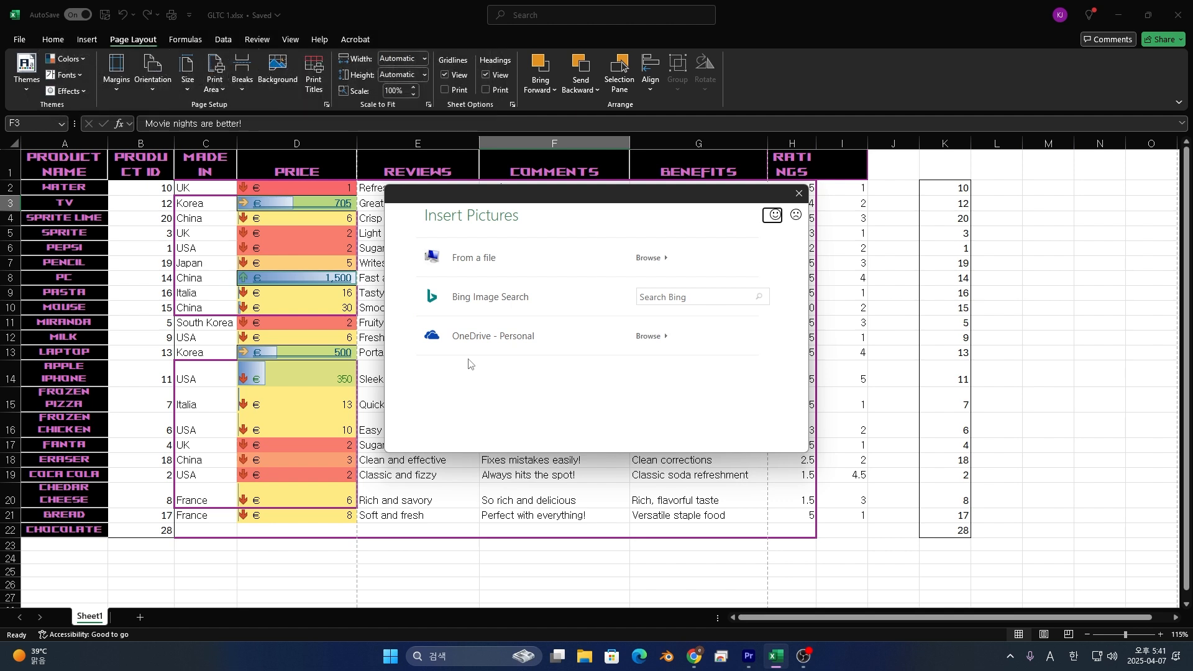
left_click(689, 294)
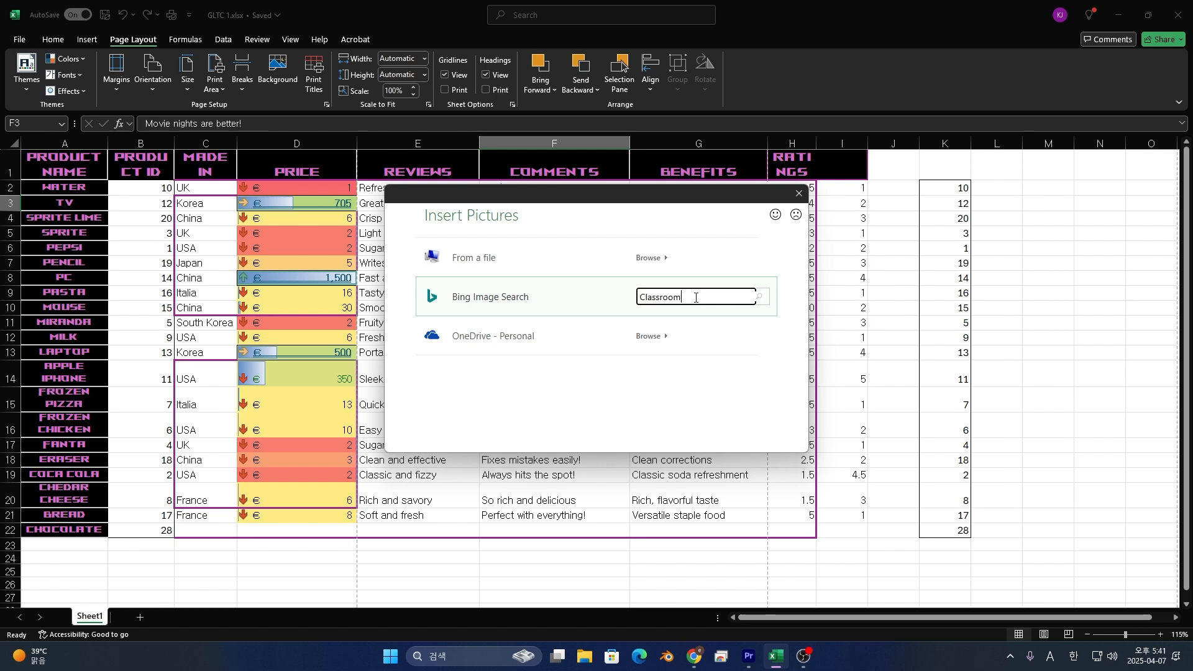
left_click(758, 296)
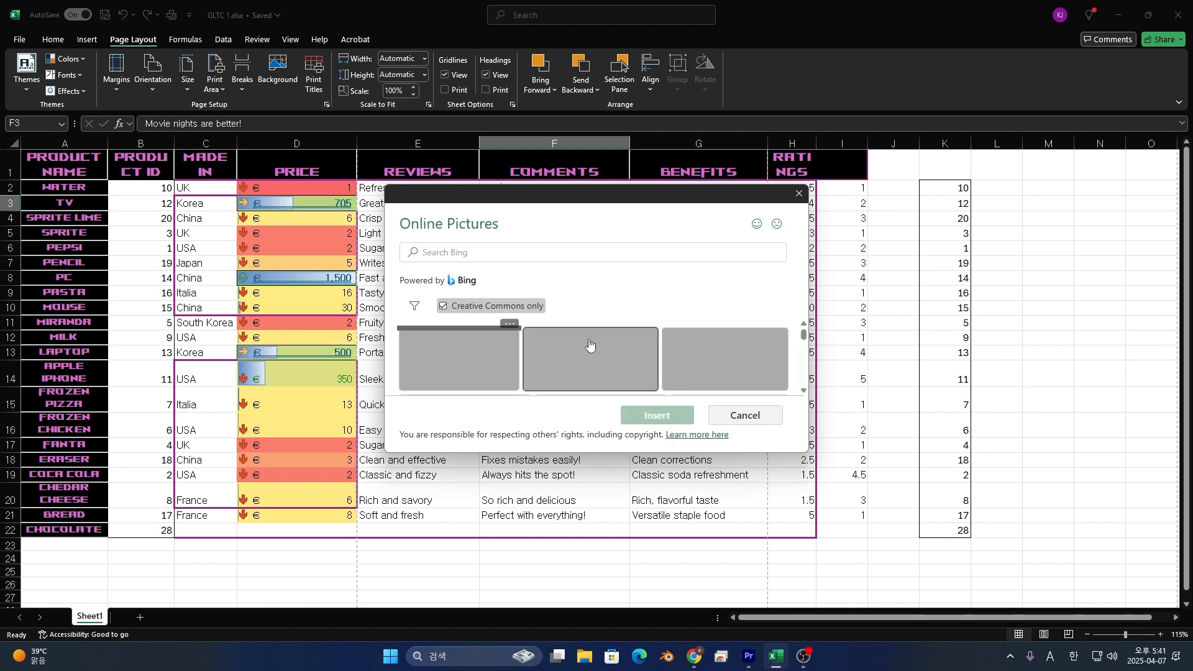
scroll(582, 358, "down", 1)
left_click(582, 348)
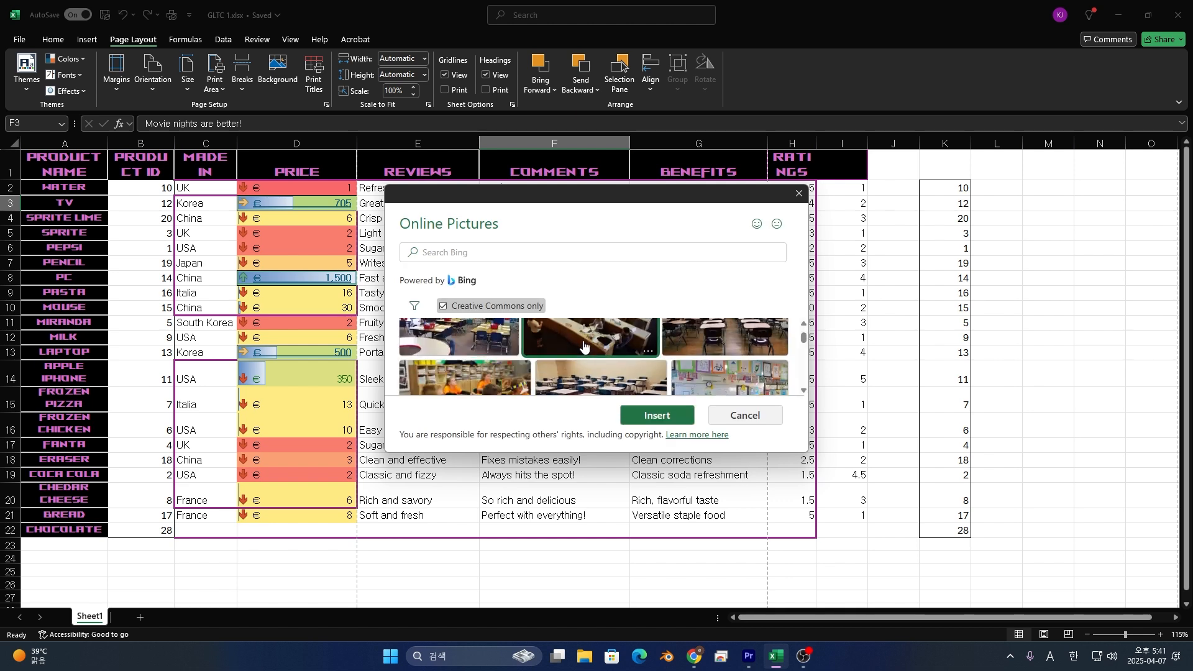
left_click(683, 415)
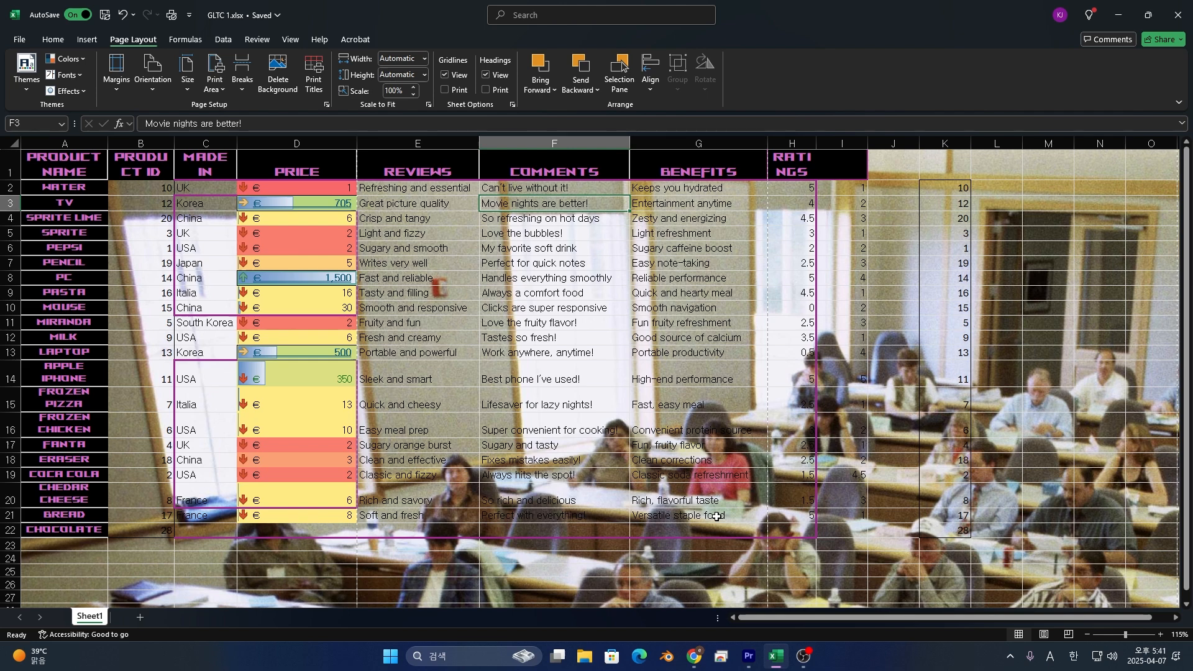
left_click(259, 73)
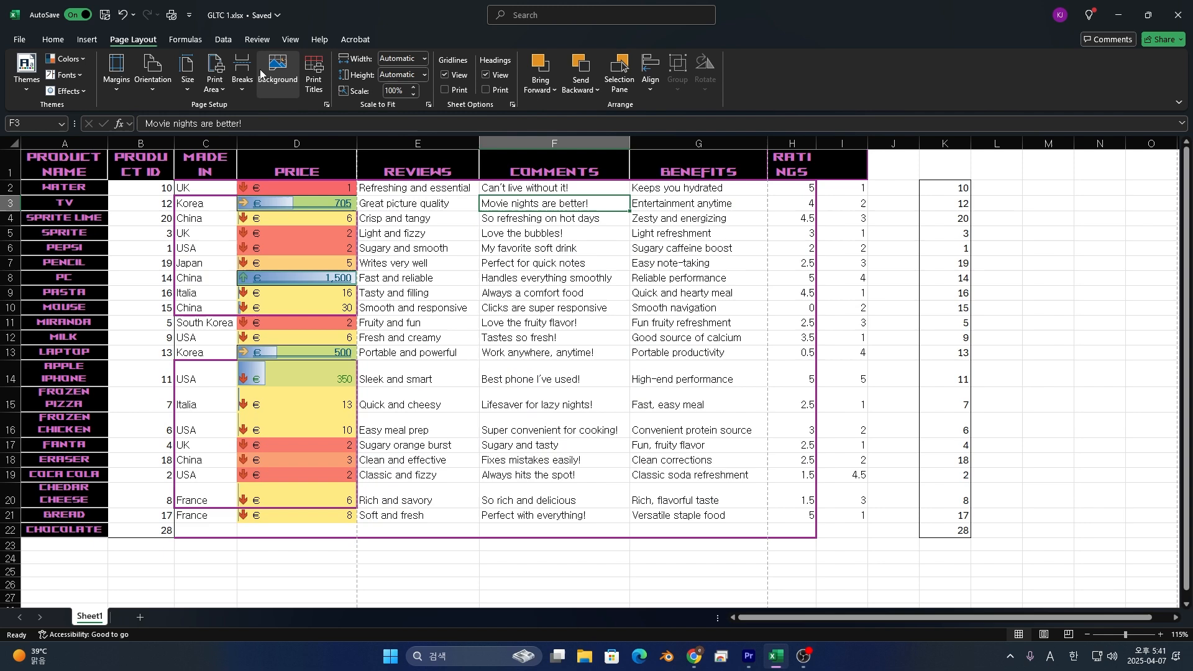
- Open the print titles setup and set the print area to A1:I22
left_click(310, 91)
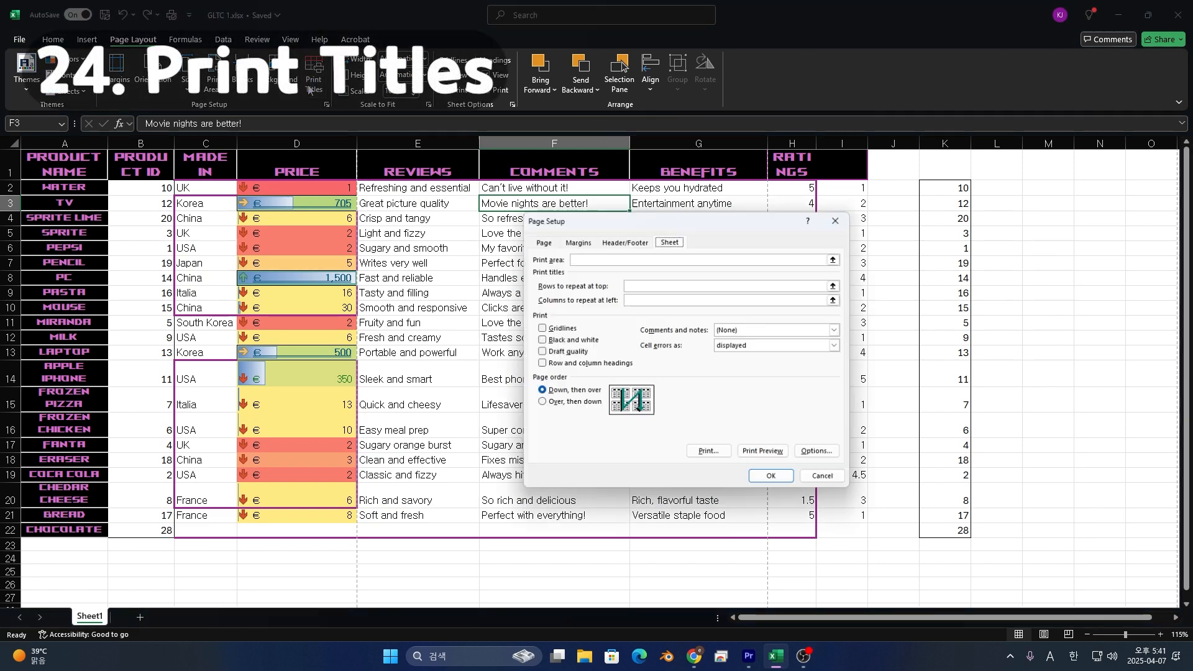
left_click(716, 260)
left_click_drag(74, 169, 820, 532)
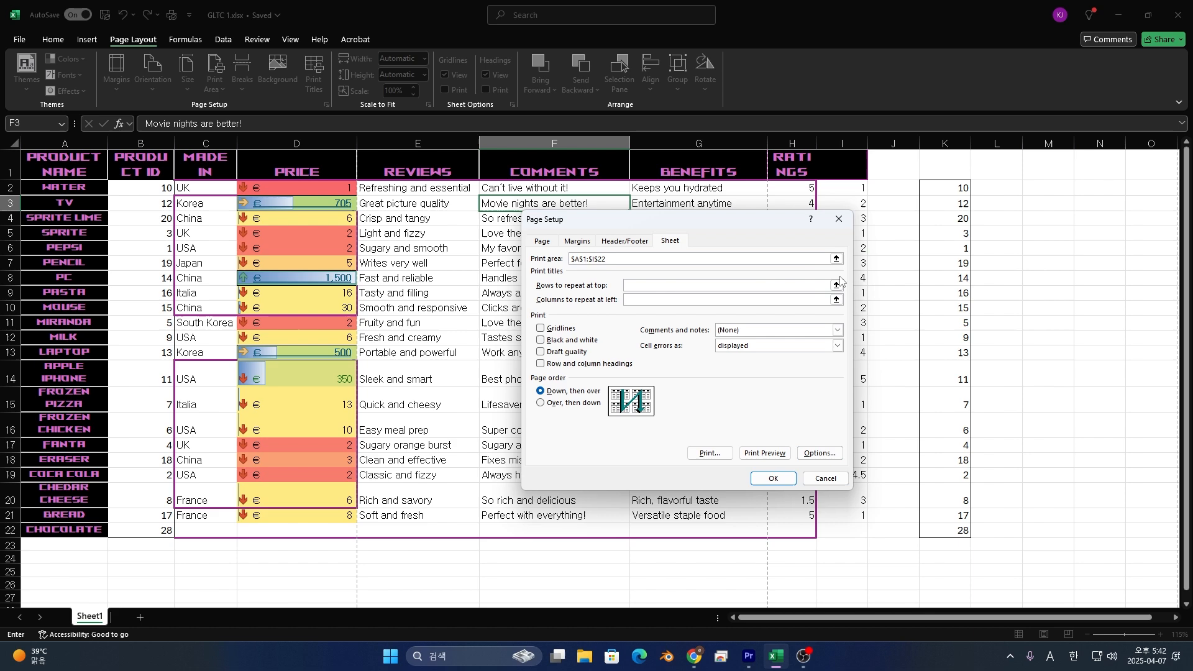
- Set row 1 to repeat at the top and column A to repeat at the left of printed pages
left_click(837, 287)
left_click_drag(53, 167, 825, 170)
left_click(813, 300)
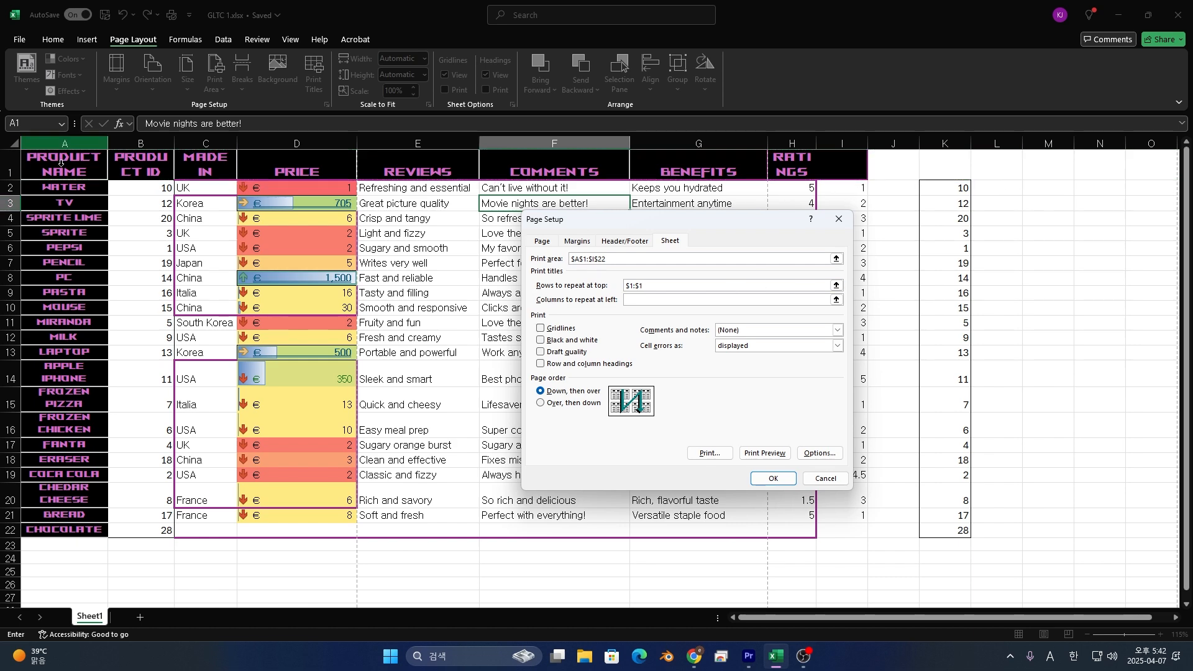
left_click_drag(59, 170, 62, 470)
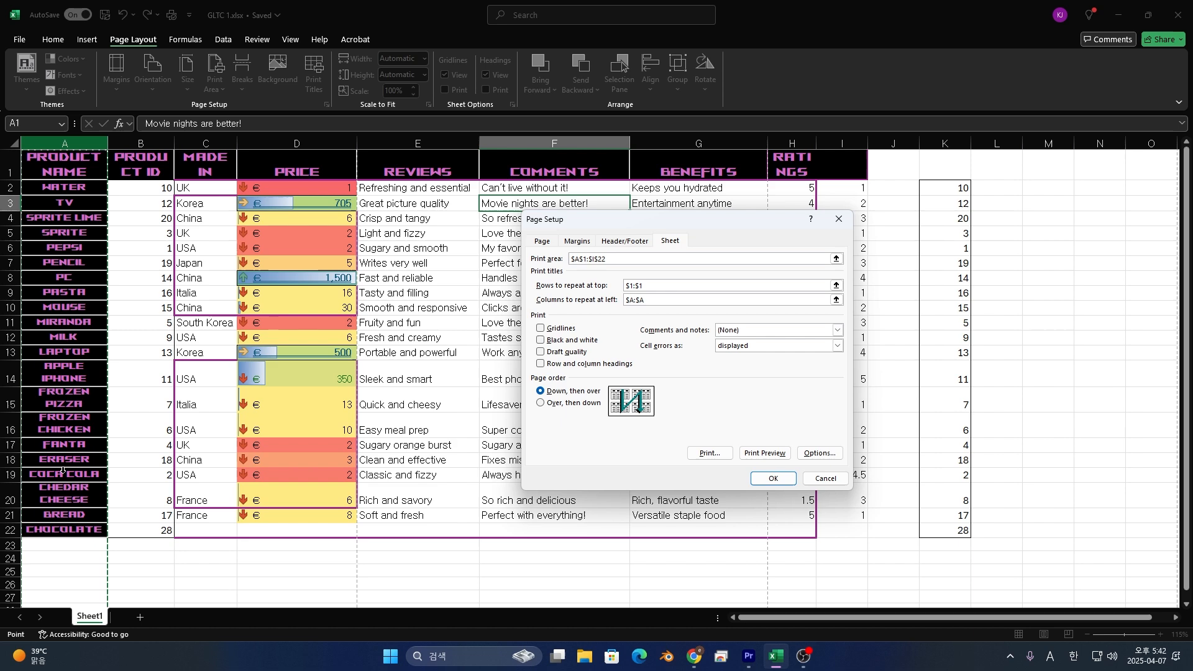
left_click(795, 478)
- Check in the print preview how the repeated titles appear across the pages and return to the worksheet
key("ctrl+p")
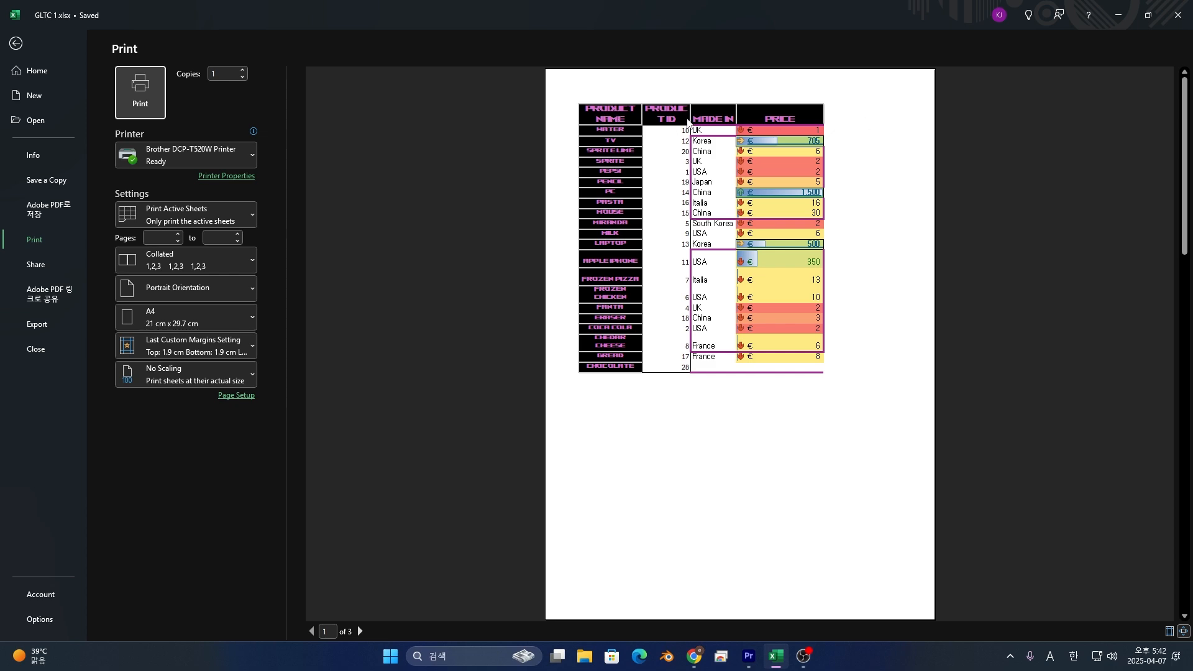
scroll(584, 401, "down", 2)
scroll(583, 401, "up", 2)
scroll(584, 401, "down", 2)
scroll(630, 248, "up", 2)
key("Escape")
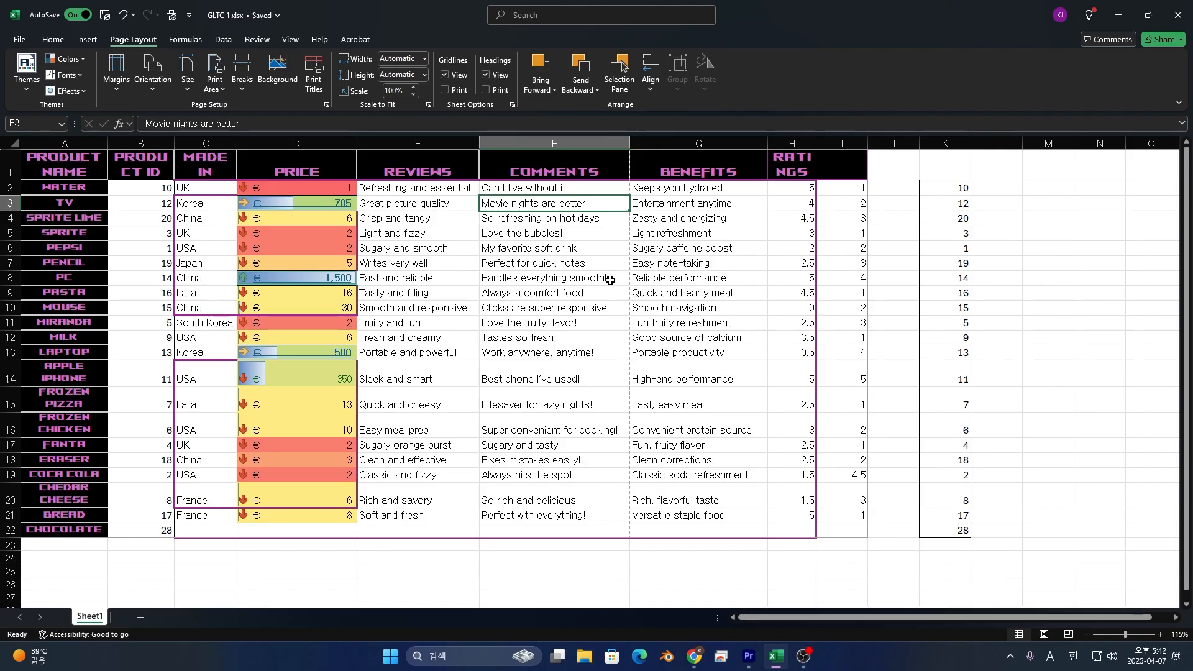
left_click(455, 227)
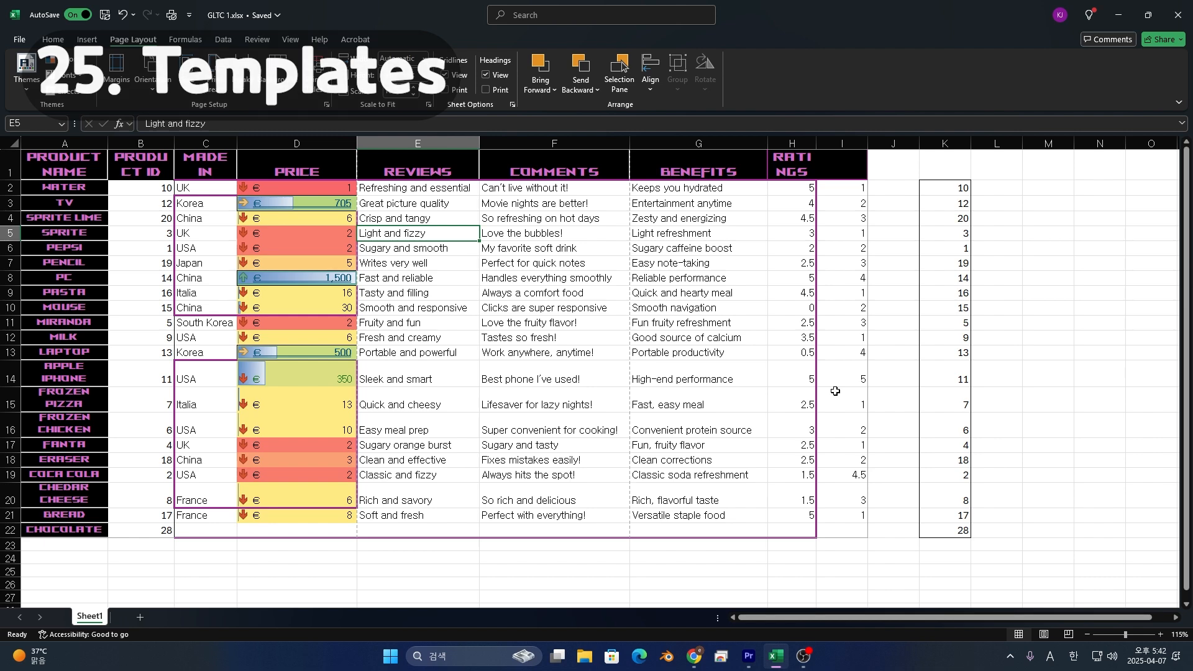
left_click(395, 343)
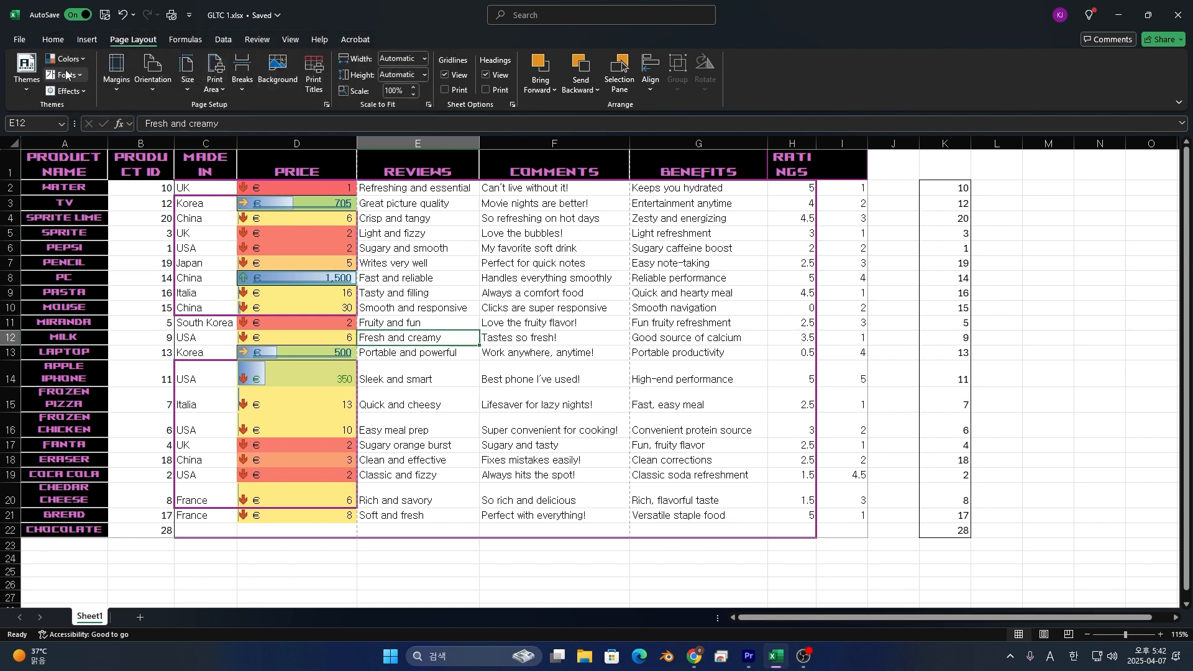
- Open the full gallery of templates for new workbooks and look through the available templates
left_click(18, 39)
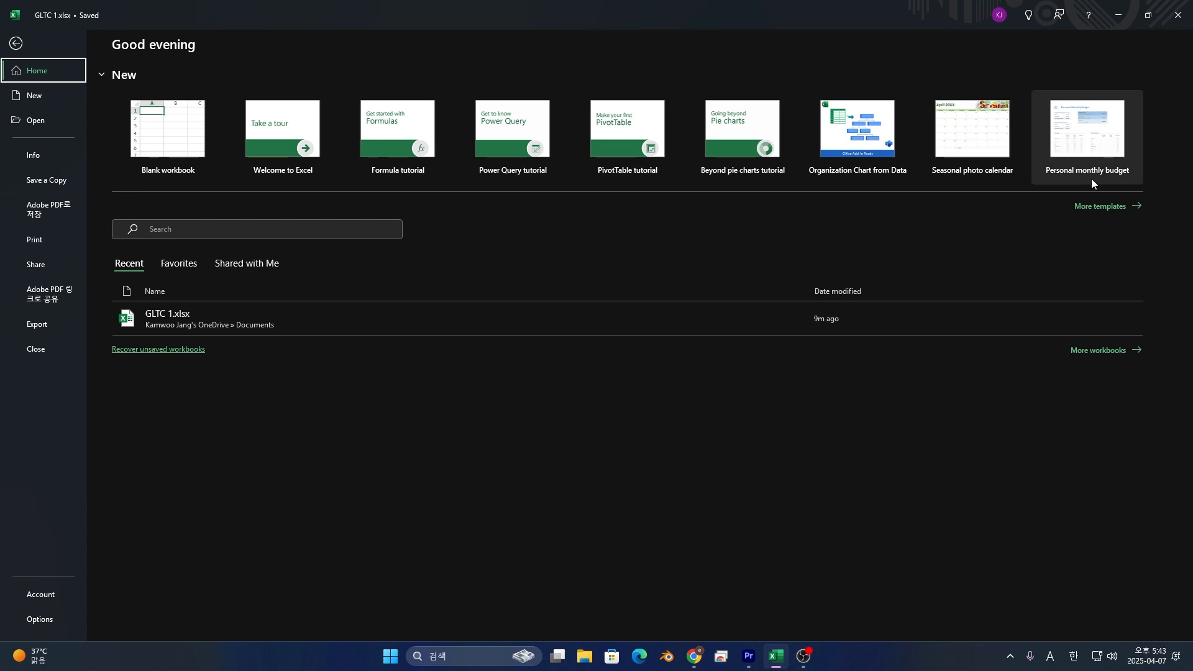
left_click(1126, 208)
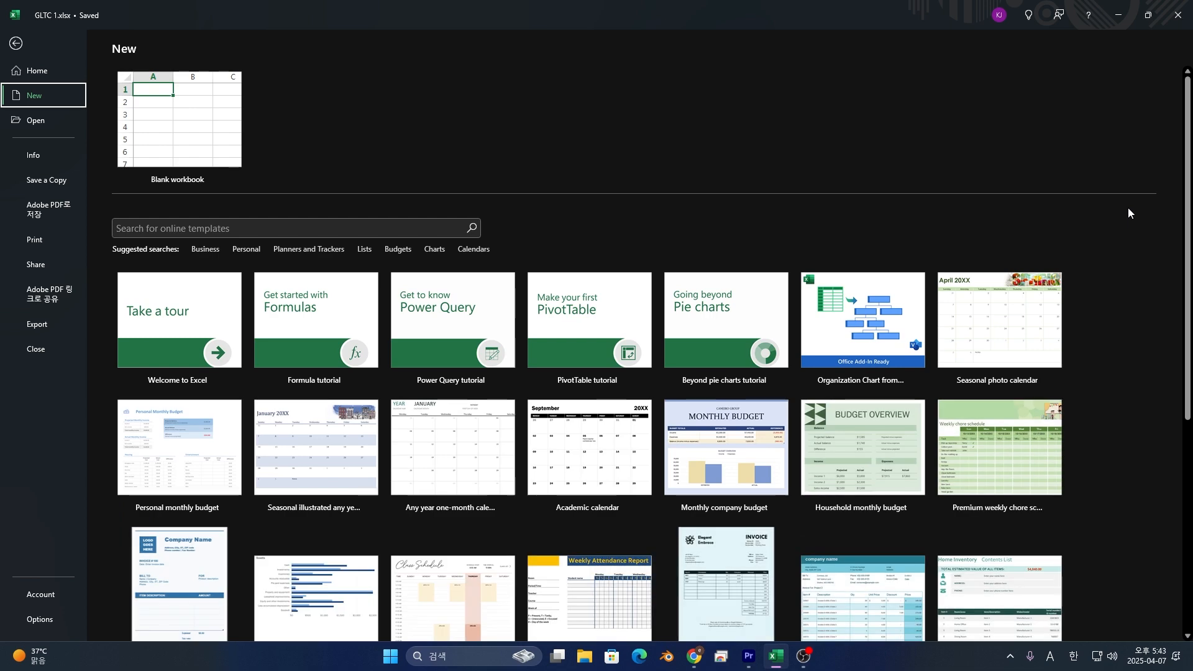
scroll(1127, 208, "down", 5)
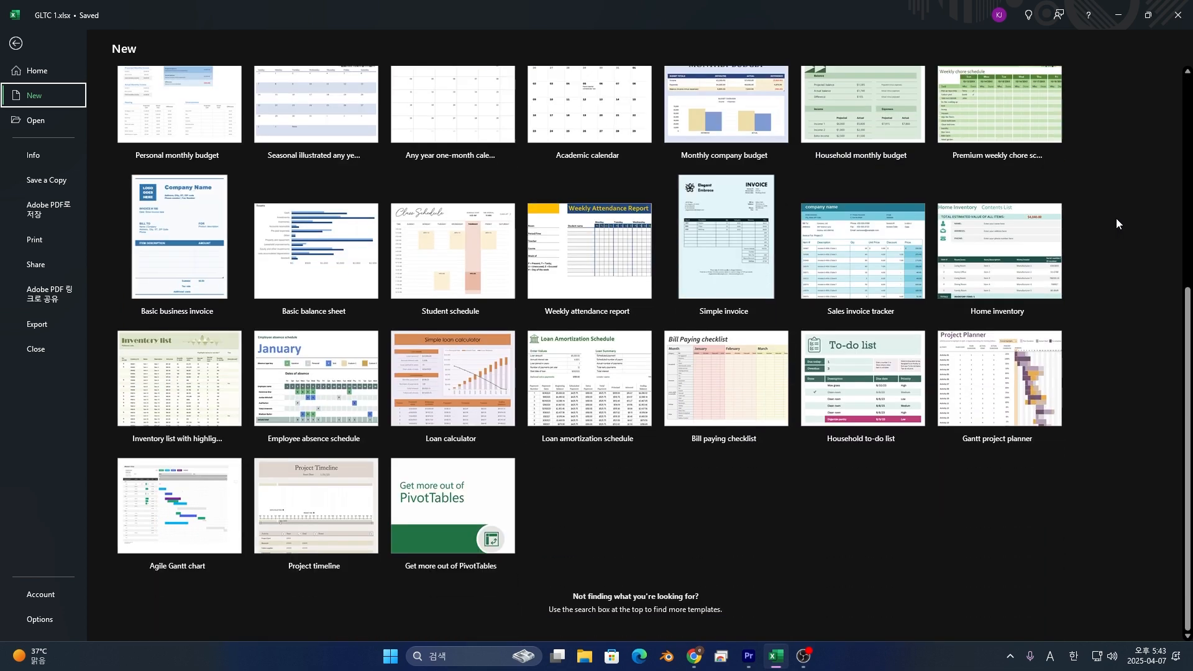
scroll(1115, 218, "up", 5)
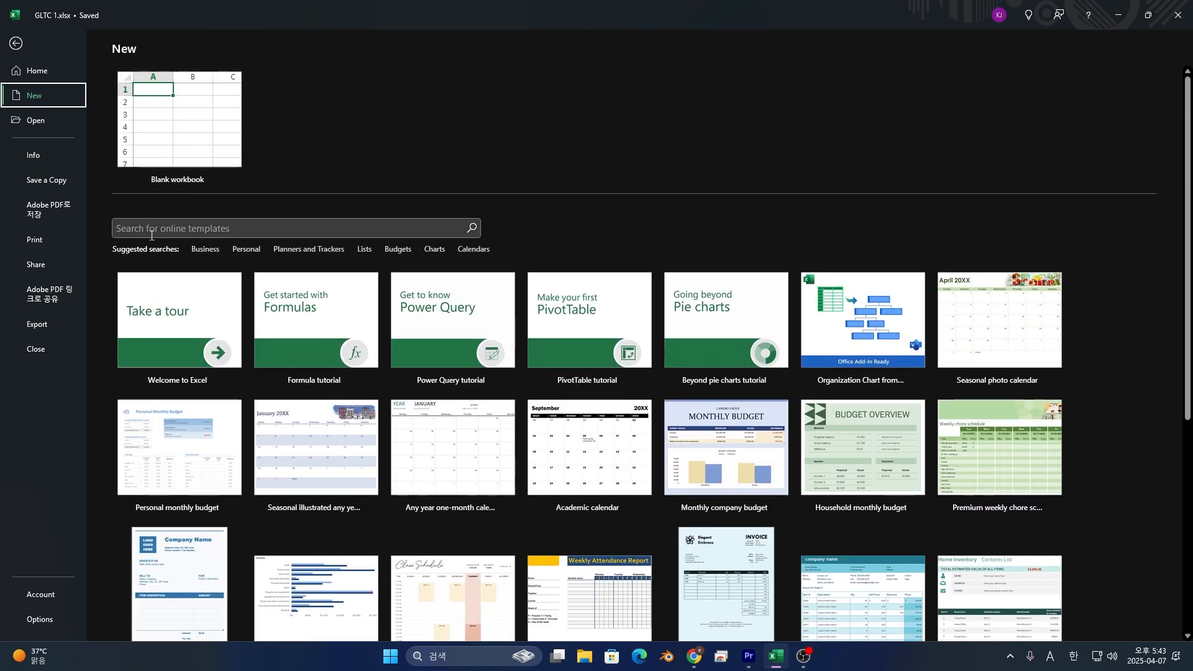
- Look through the suggested template categories Business, Personal, and Planners and Trackers
left_click(213, 250)
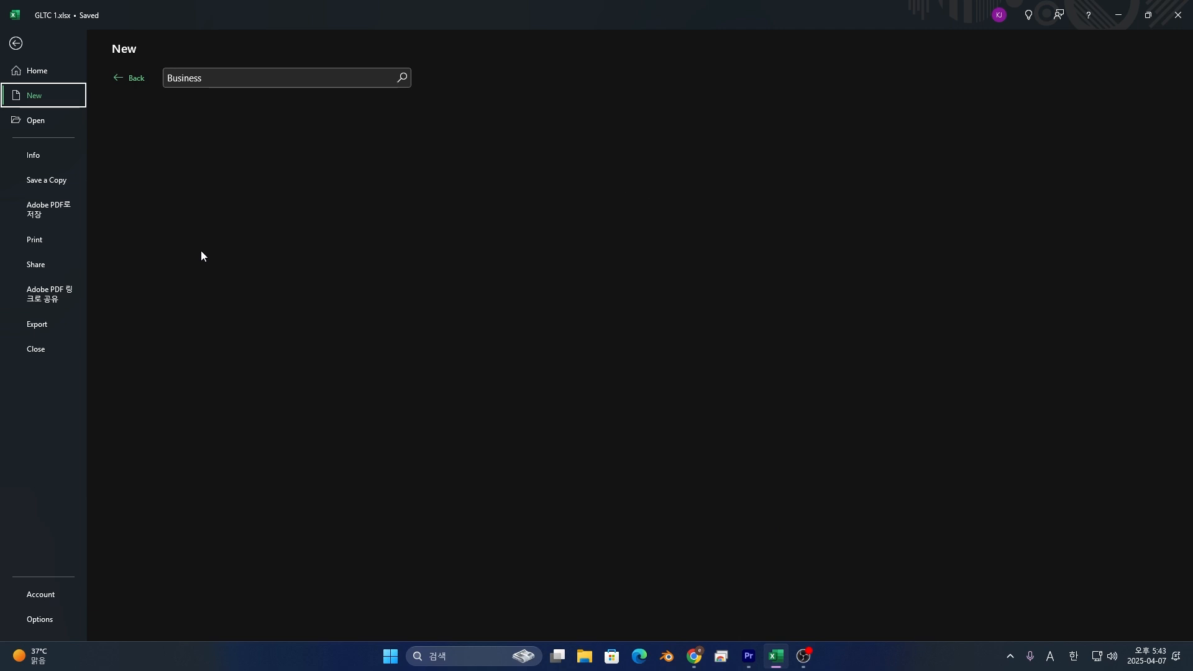
left_click(132, 78)
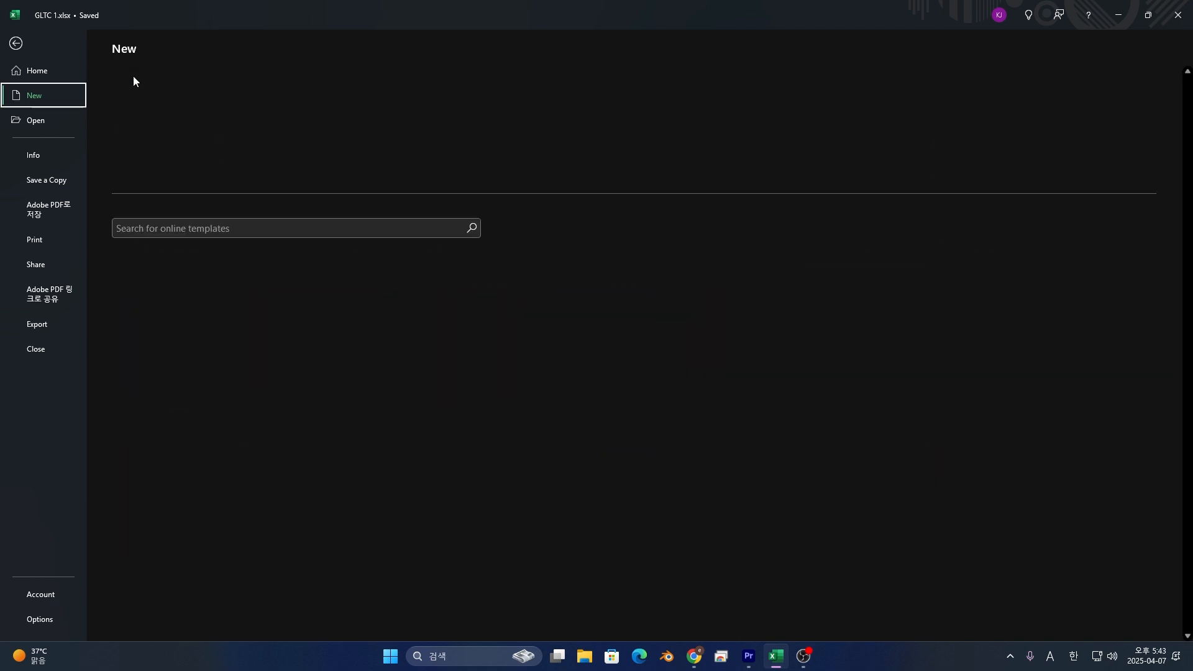
left_click(245, 251)
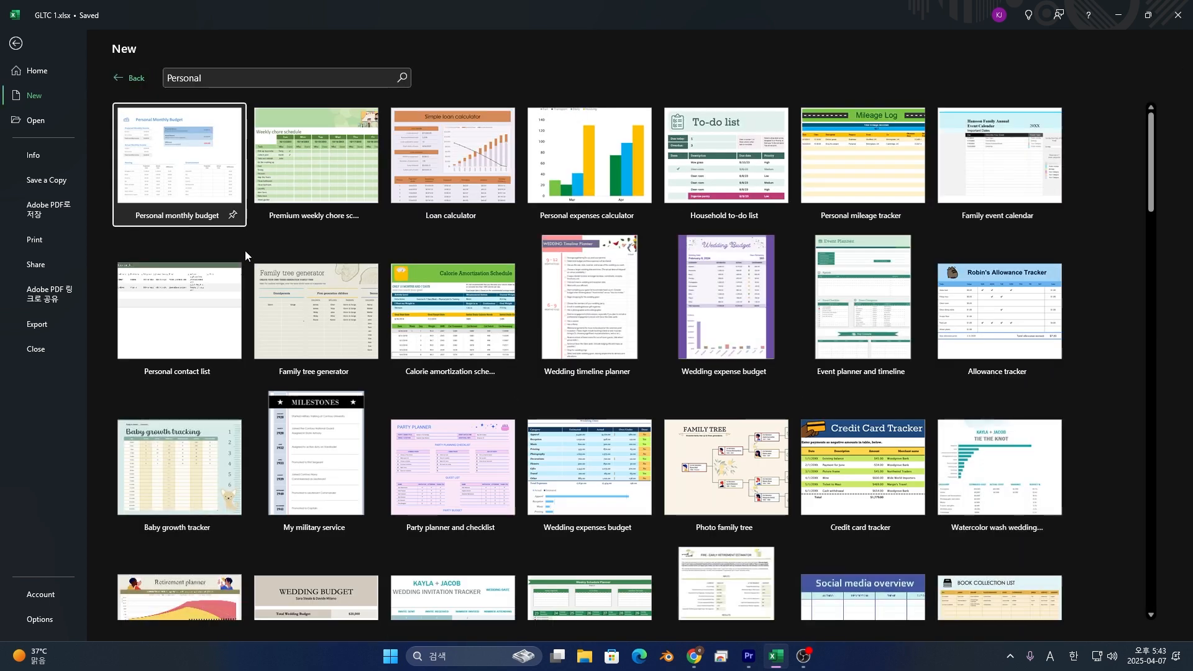
left_click(133, 79)
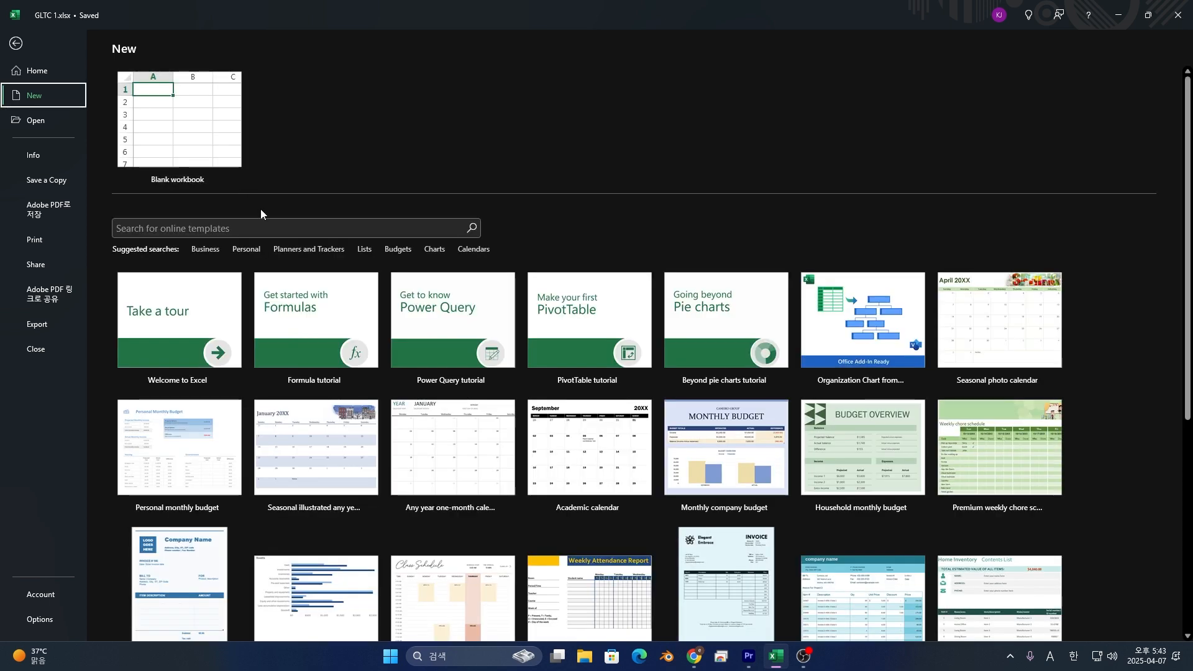
left_click(300, 252)
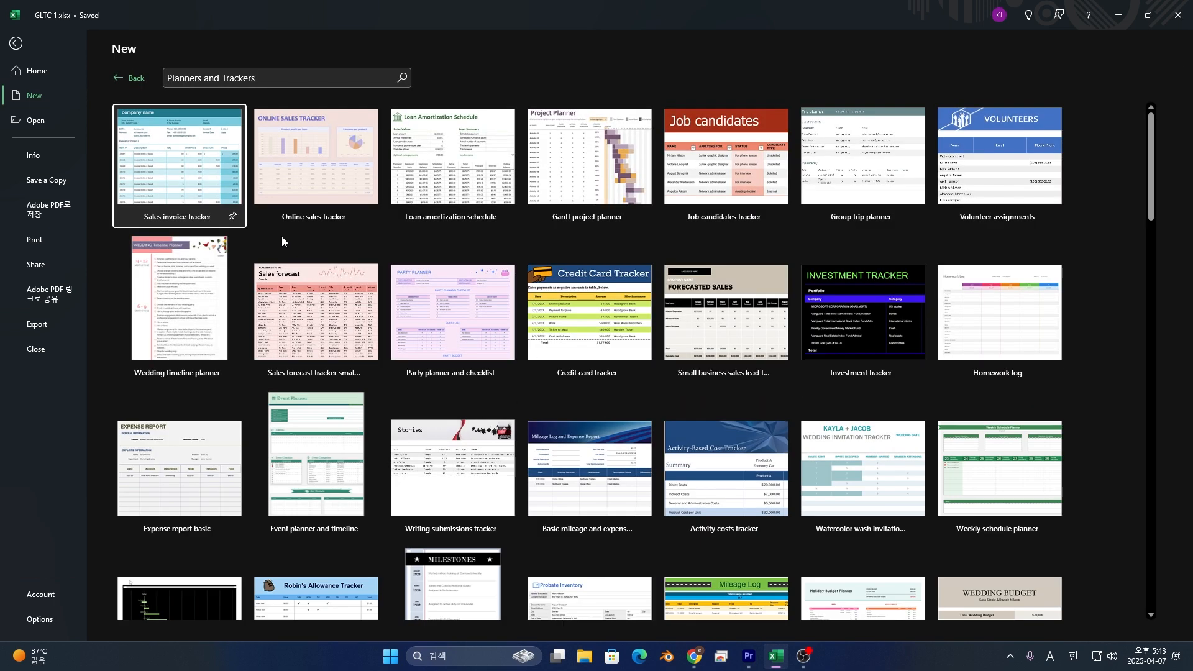
left_click(128, 78)
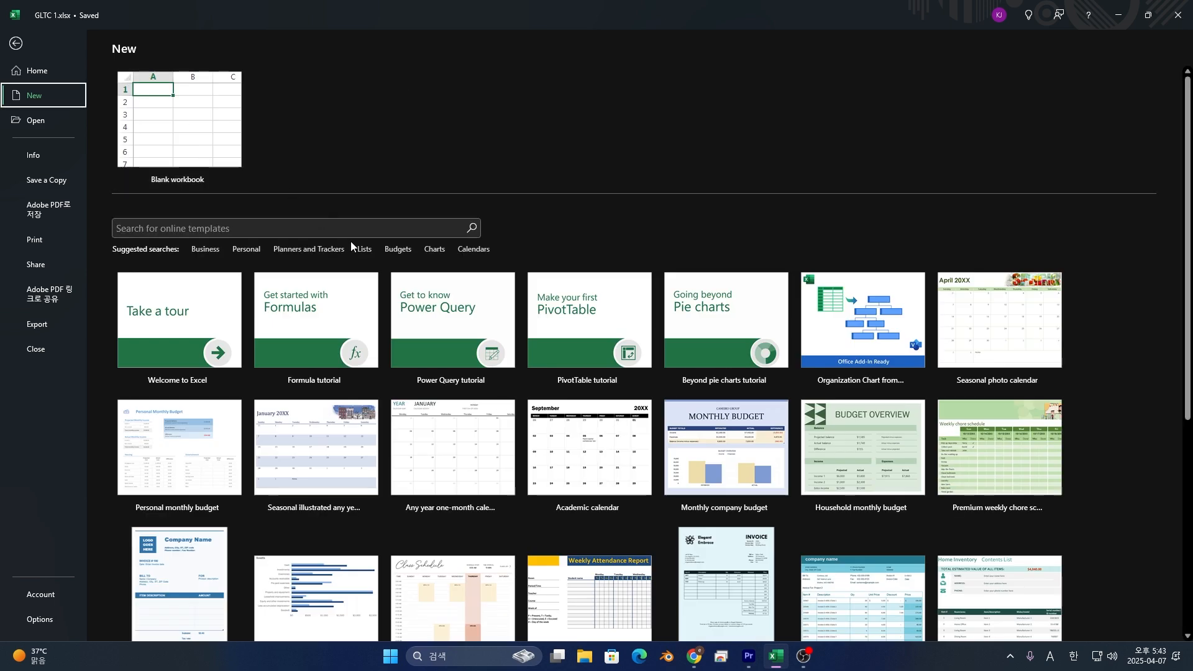
- Look through the suggested template categories Lists, Budgets, Charts and Calendars
left_click(366, 250)
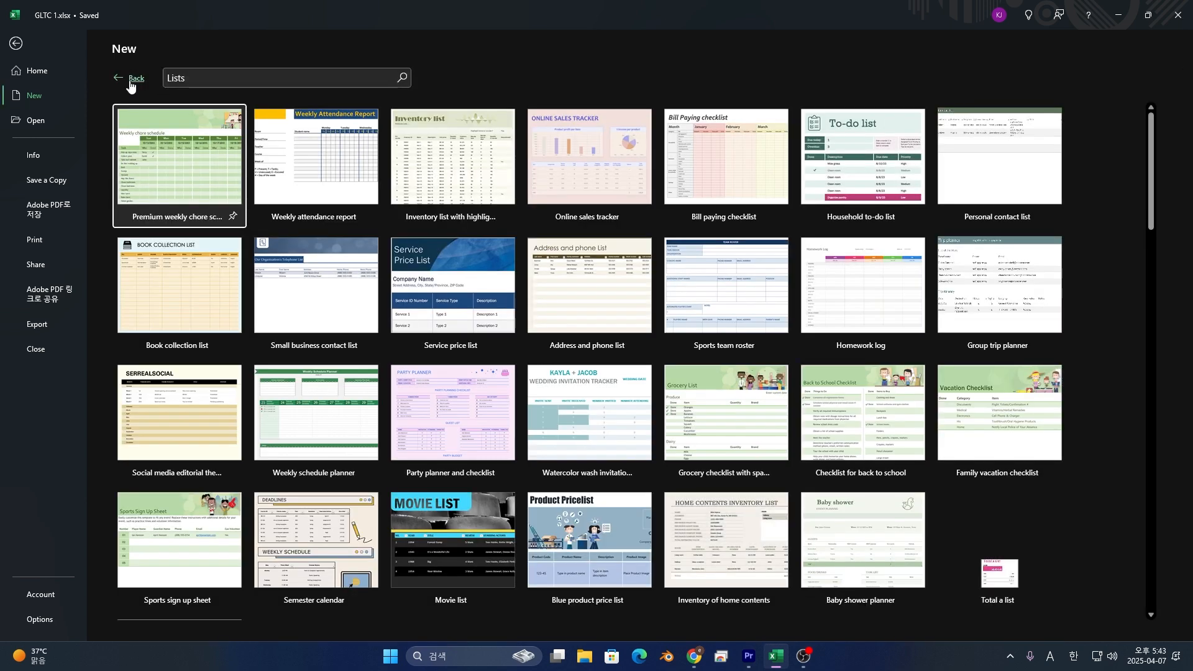
left_click(130, 81)
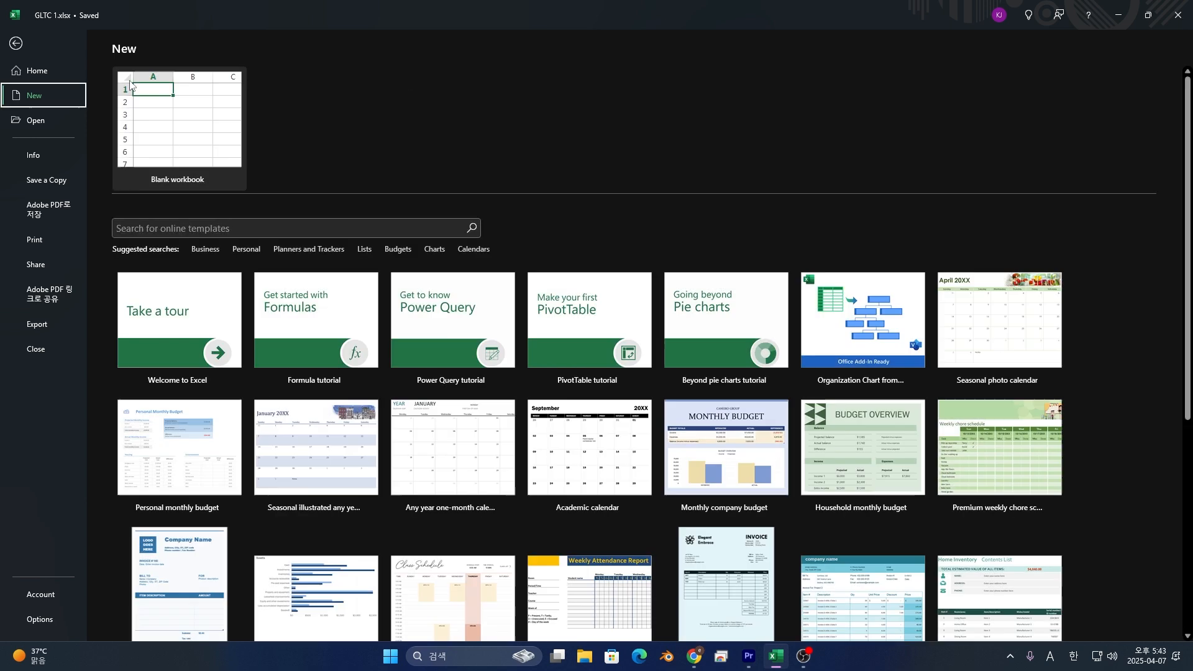
left_click(397, 250)
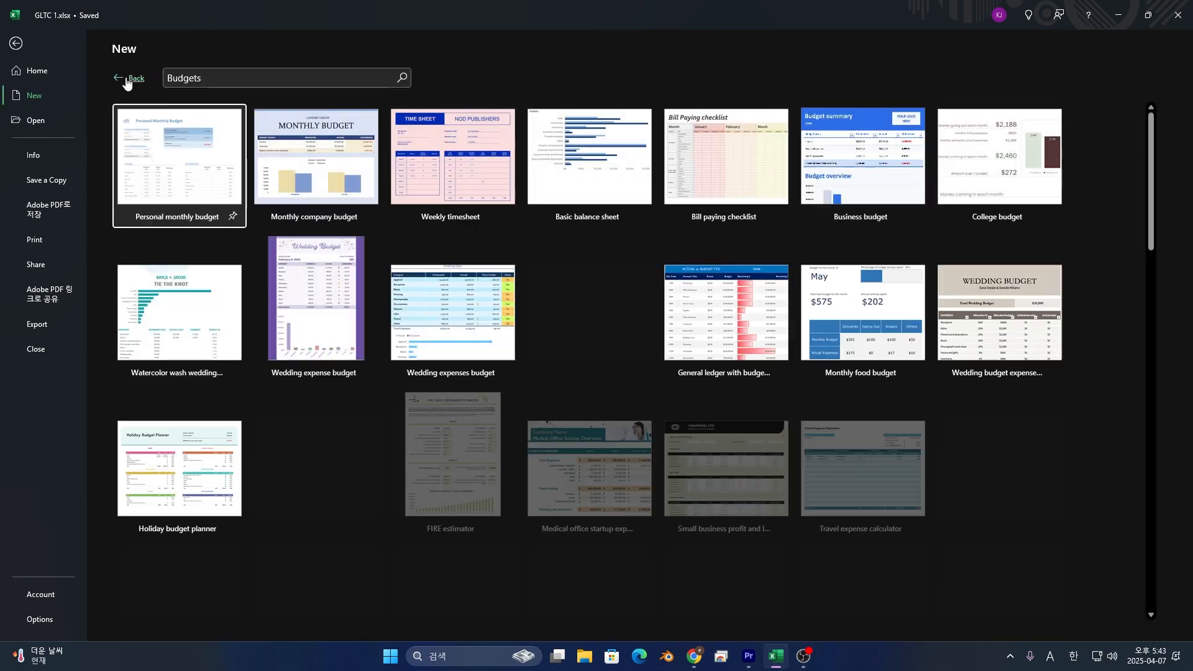
left_click(130, 79)
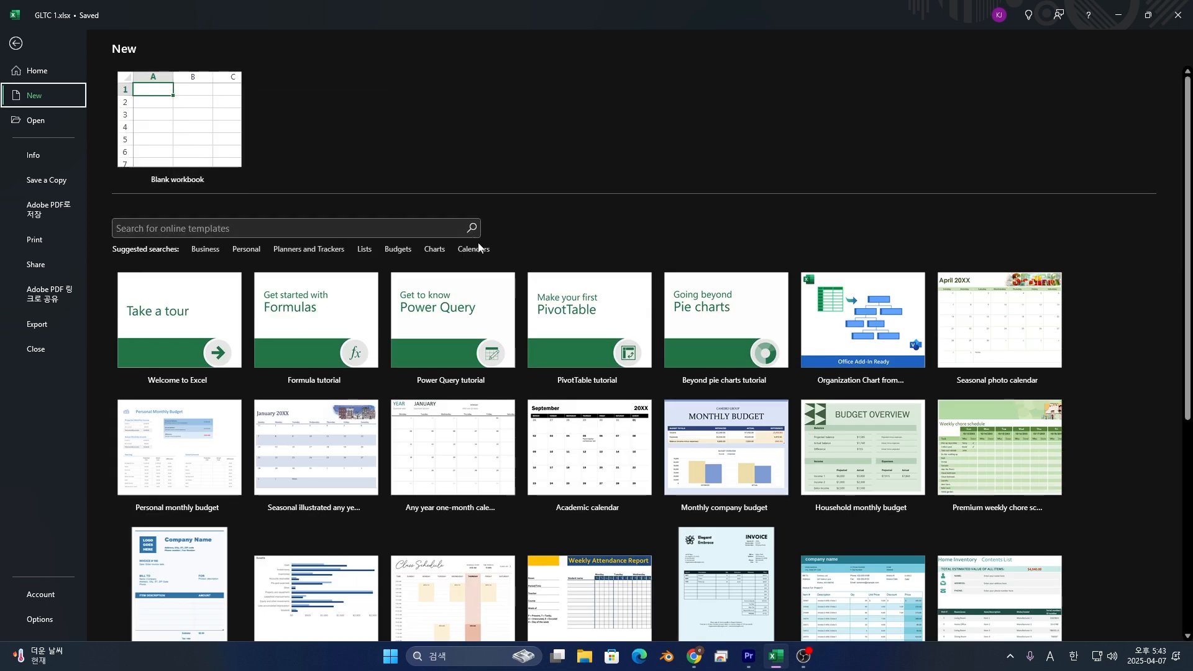
left_click(429, 251)
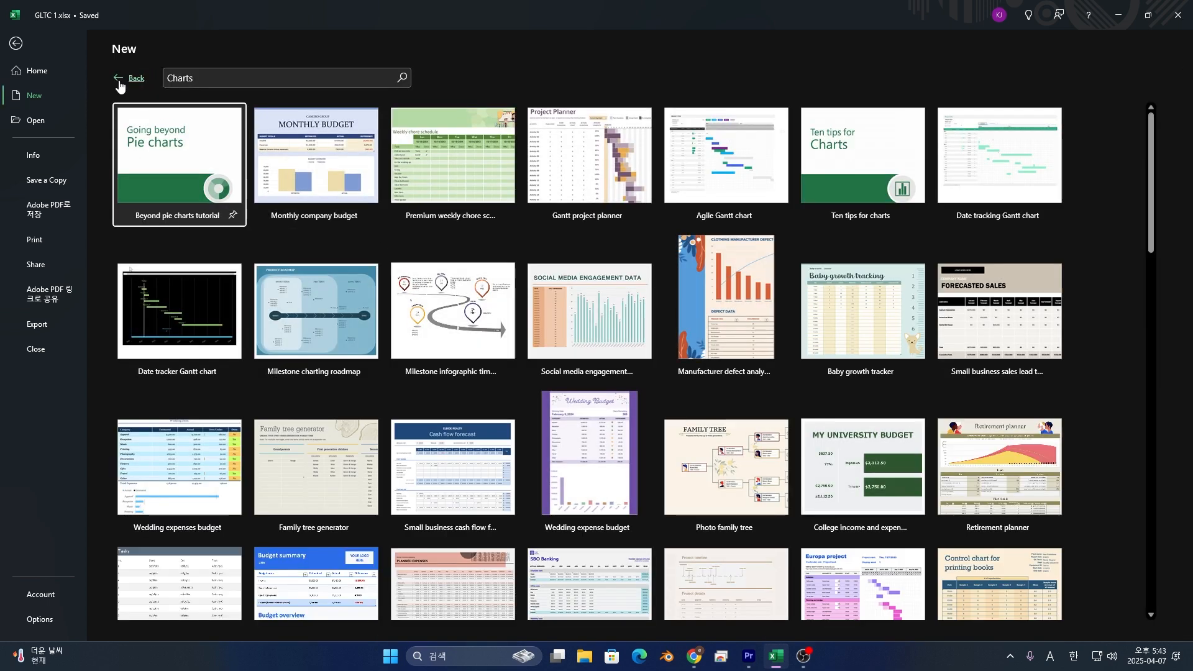
left_click(119, 80)
left_click(463, 255)
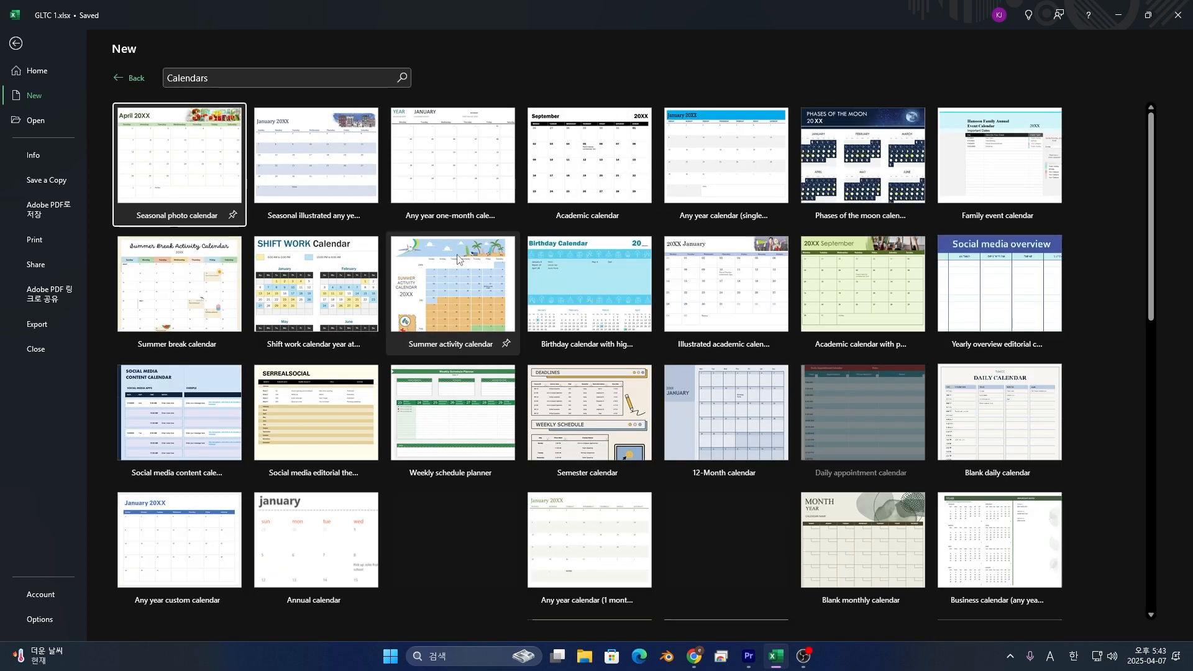
left_click(130, 77)
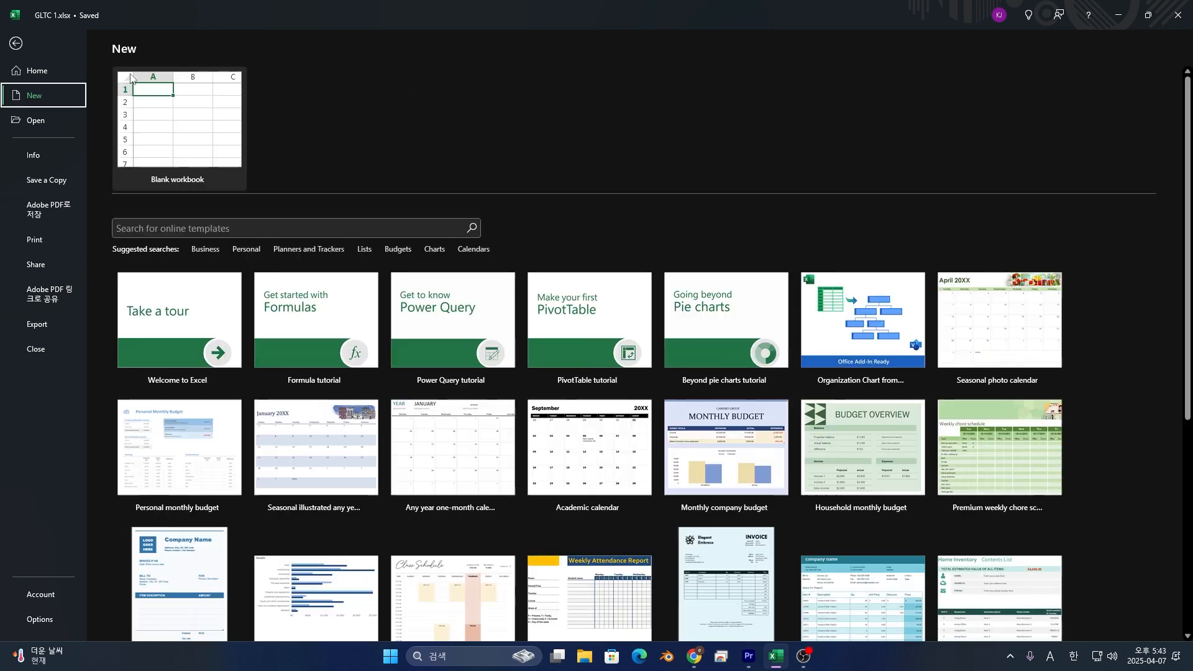
- Search the online templates for "Table" and look through the matching templates
left_click(276, 234)
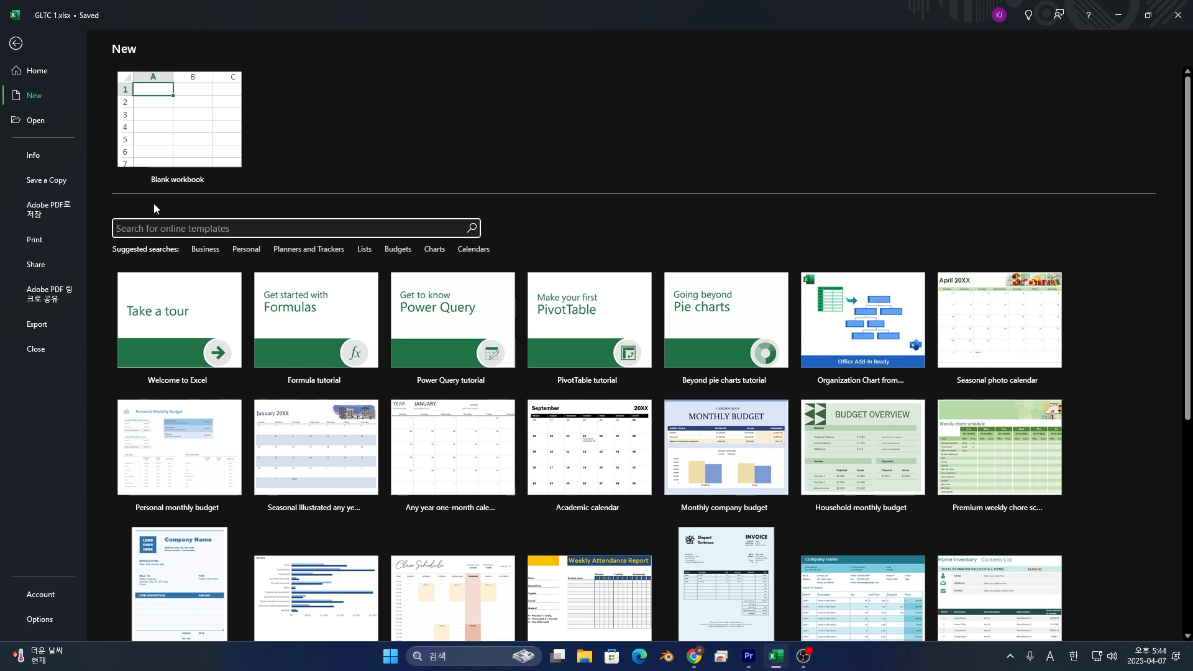
type("Table")
key("Return")
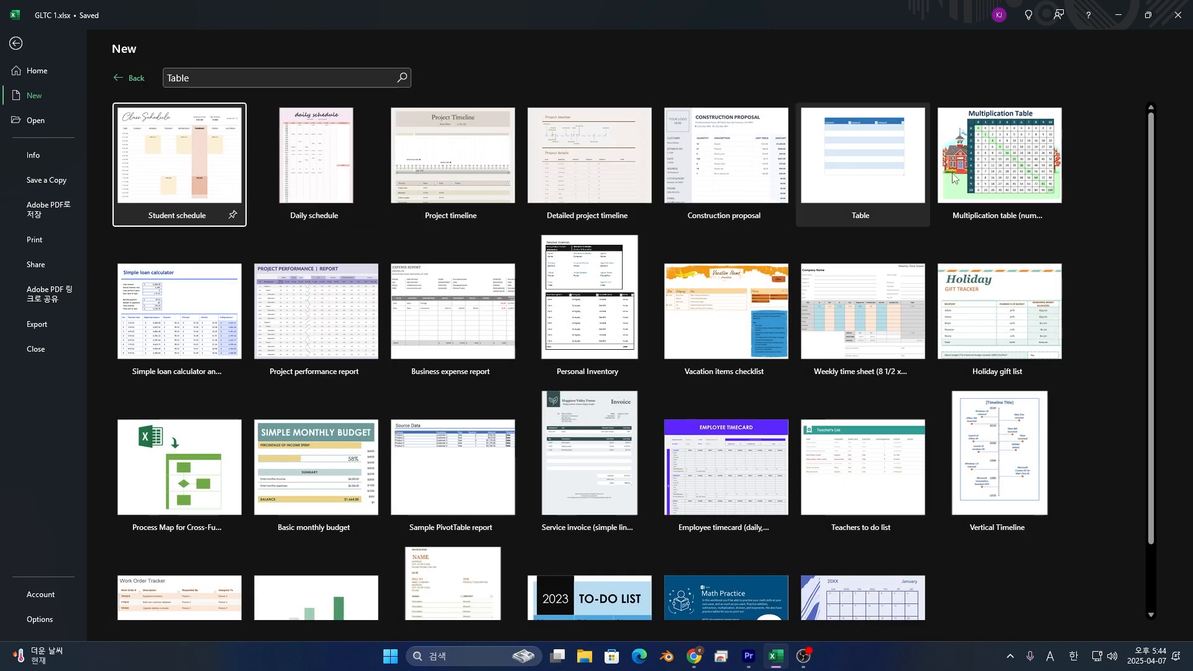
scroll(719, 373, "down", 1)
scroll(311, 461, "up", 1)
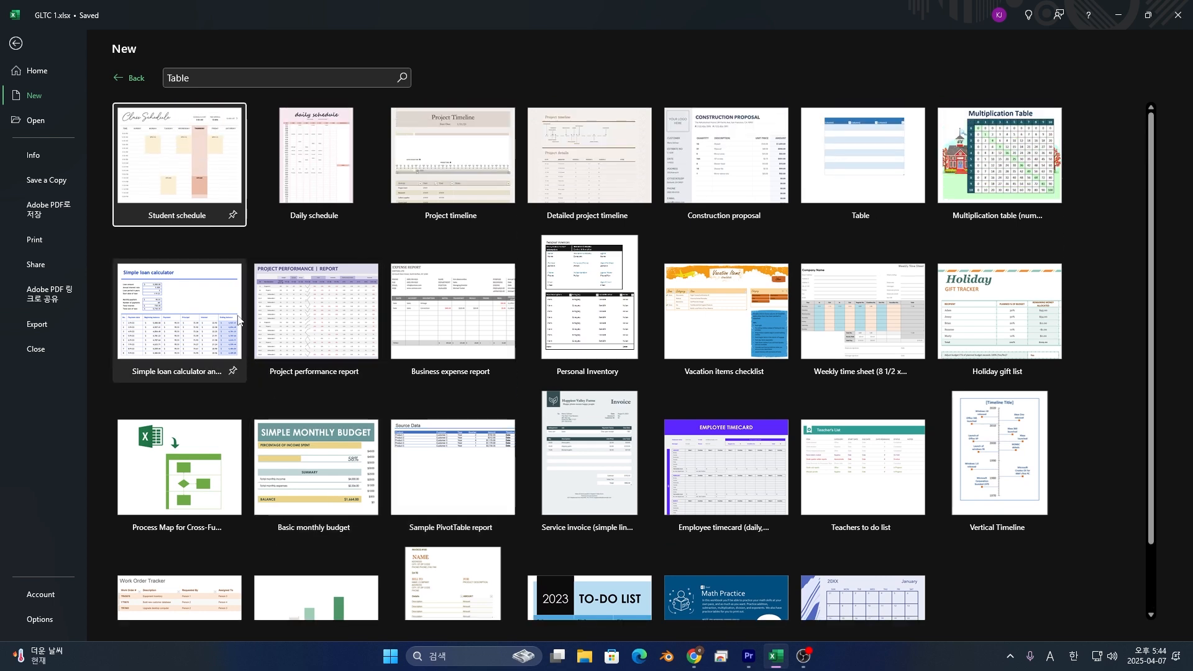
- Pin the Student schedule template to the template gallery and create a new workbook from it
left_click(179, 171)
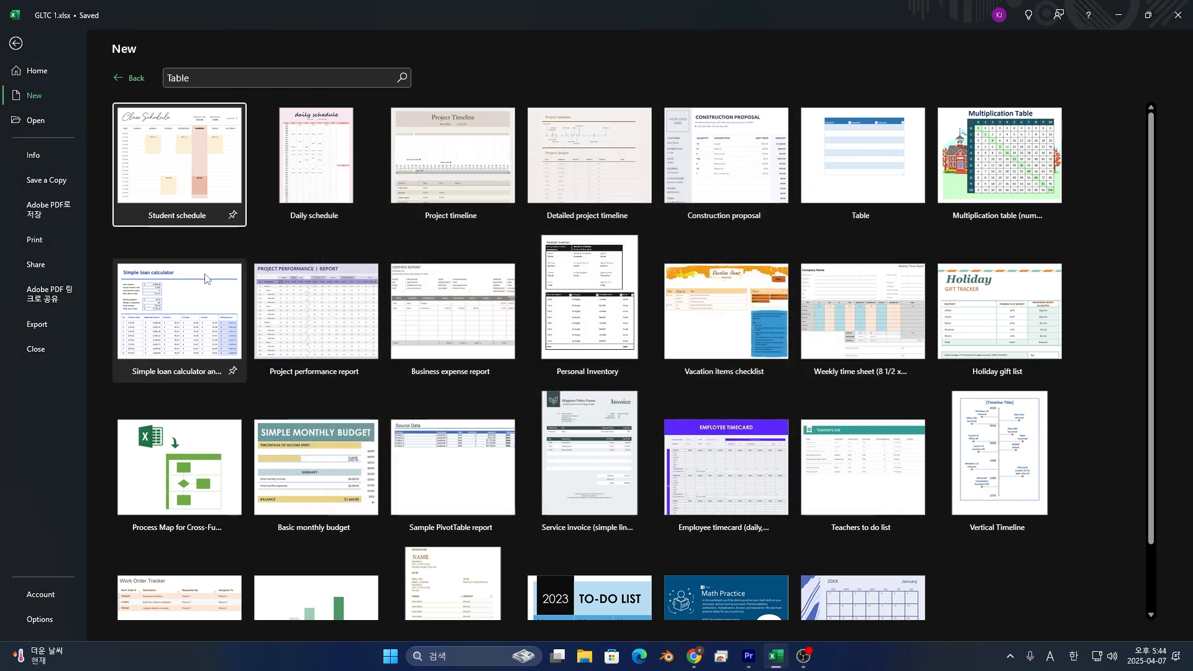
left_click(231, 221)
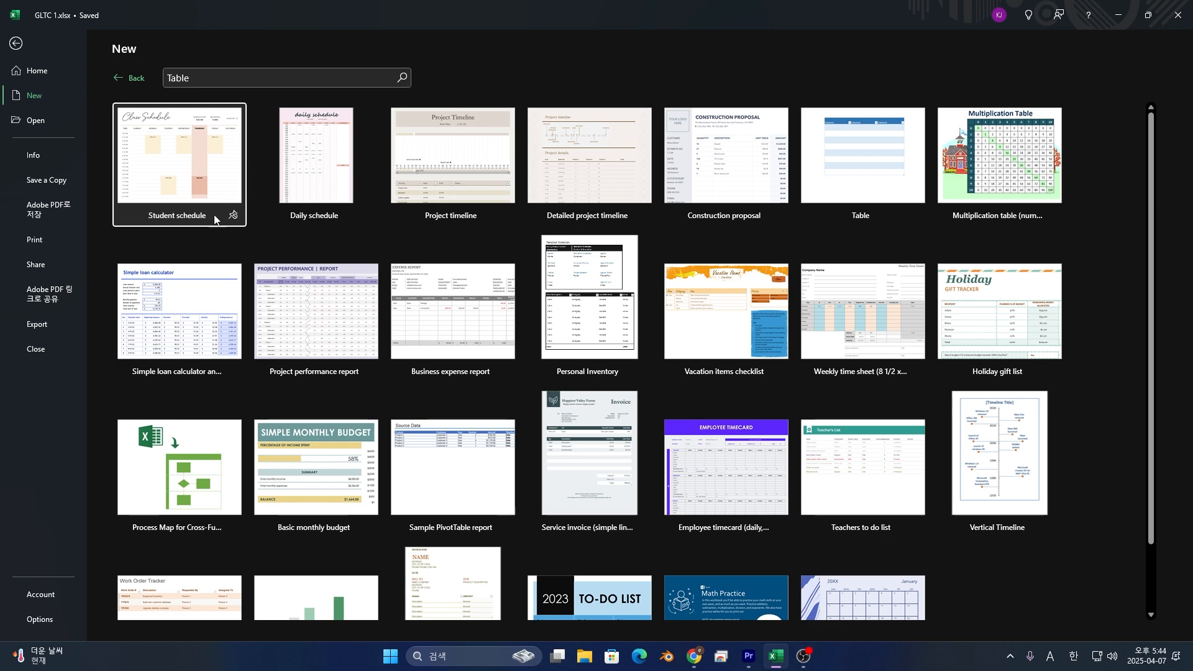
left_click(129, 80)
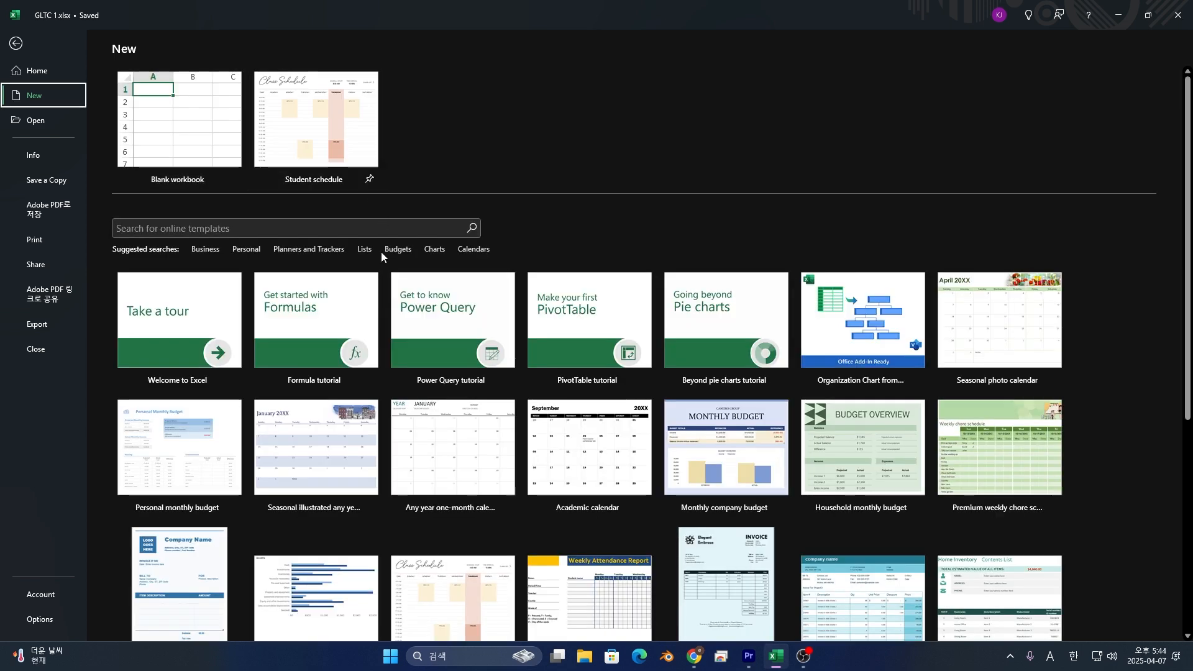
left_click(307, 156)
left_click(661, 352)
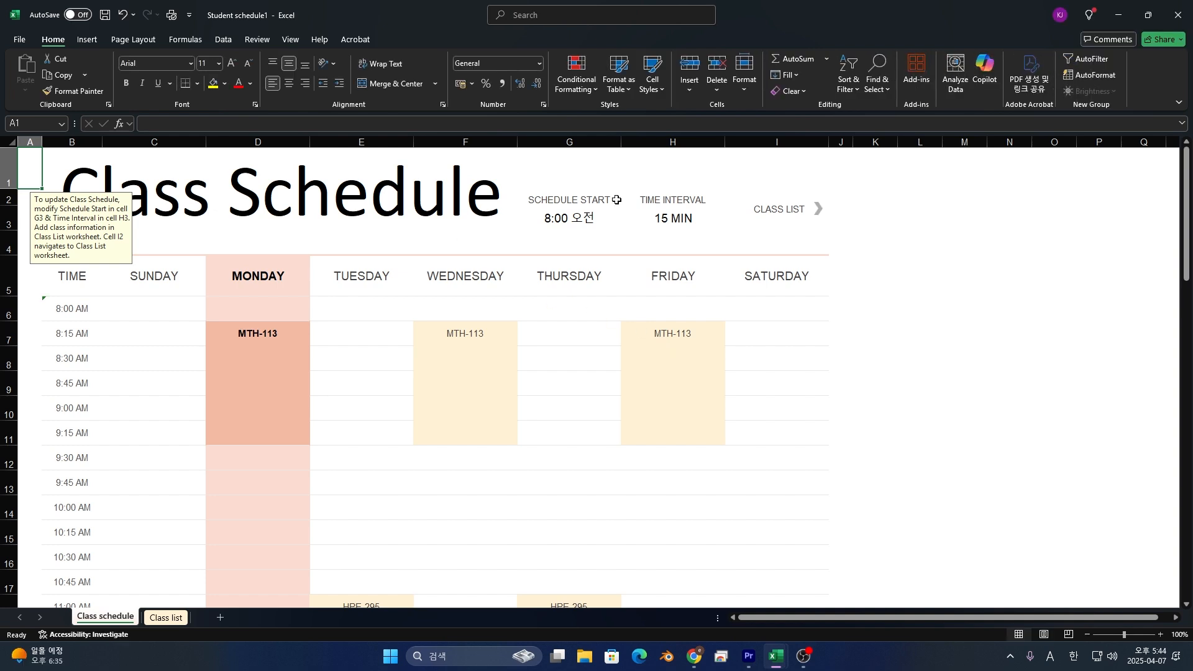